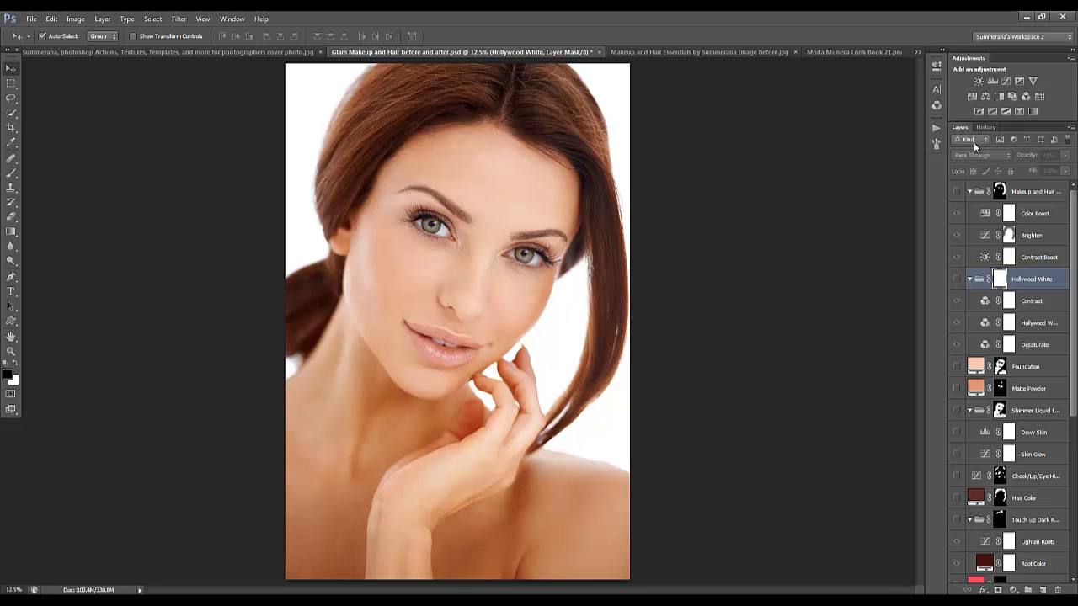
{"action": "scroll", "coordinate": [1044, 213], "scroll_direction": "down", "scroll_amount": 1}
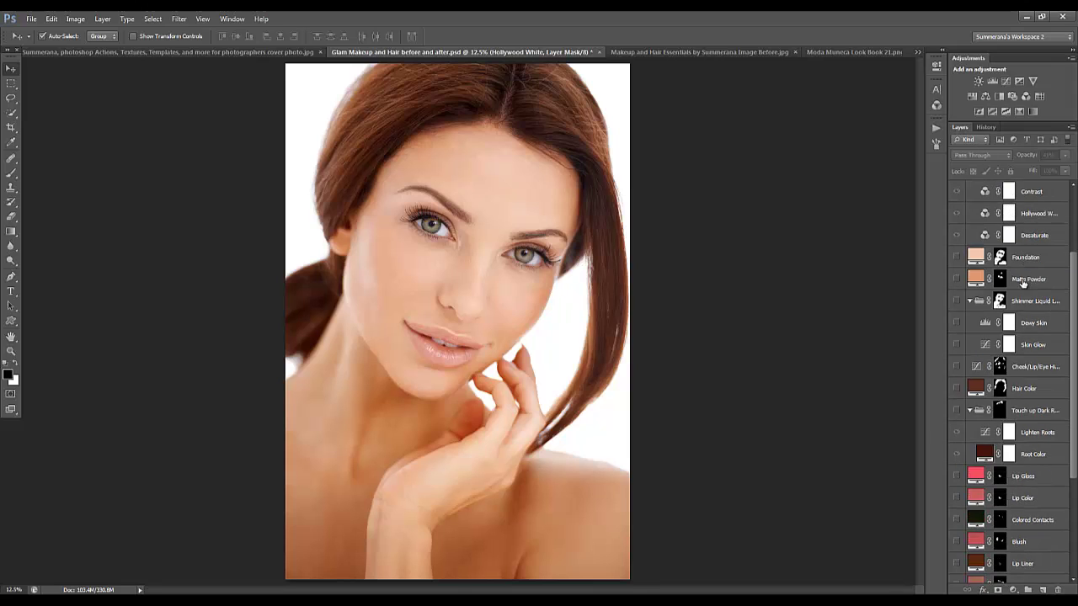
{"action": "scroll", "coordinate": [1044, 256], "scroll_direction": "down", "scroll_amount": 9}
{"action": "scroll", "coordinate": [1029, 290], "scroll_direction": "down", "scroll_amount": 2}
{"action": "left_click_drag", "start_coordinate": [1075, 360], "coordinate": [1074, 208]}
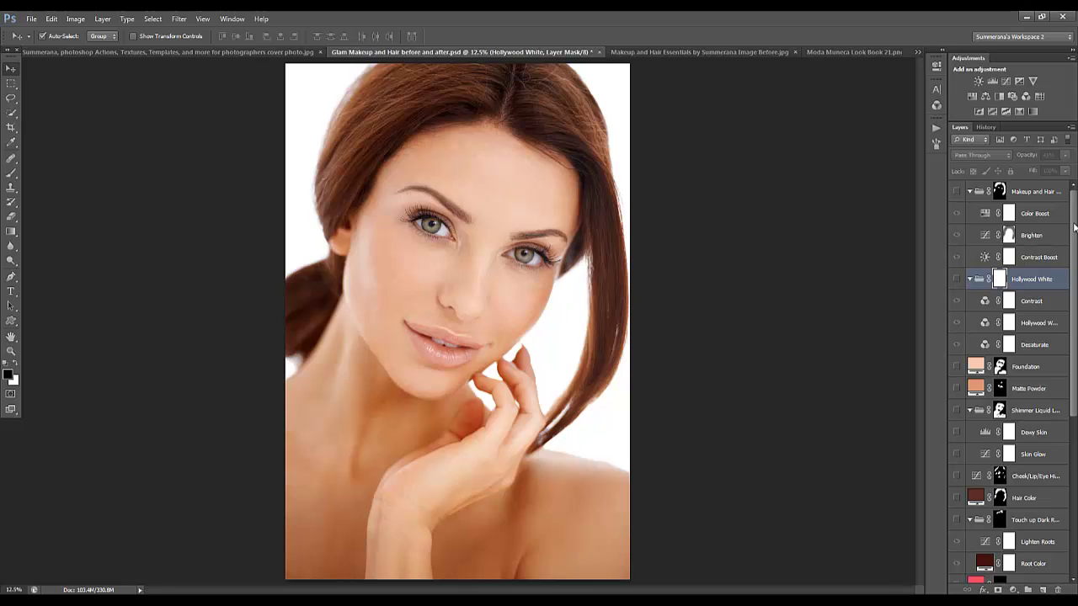
Run the Blush action with the Background layer selected and continue to its colour choice.
{"action": "left_click_drag", "start_coordinate": [1074, 227], "coordinate": [1072, 476]}
{"action": "left_click", "coordinate": [936, 130]}
{"action": "left_click", "coordinate": [1036, 572]}
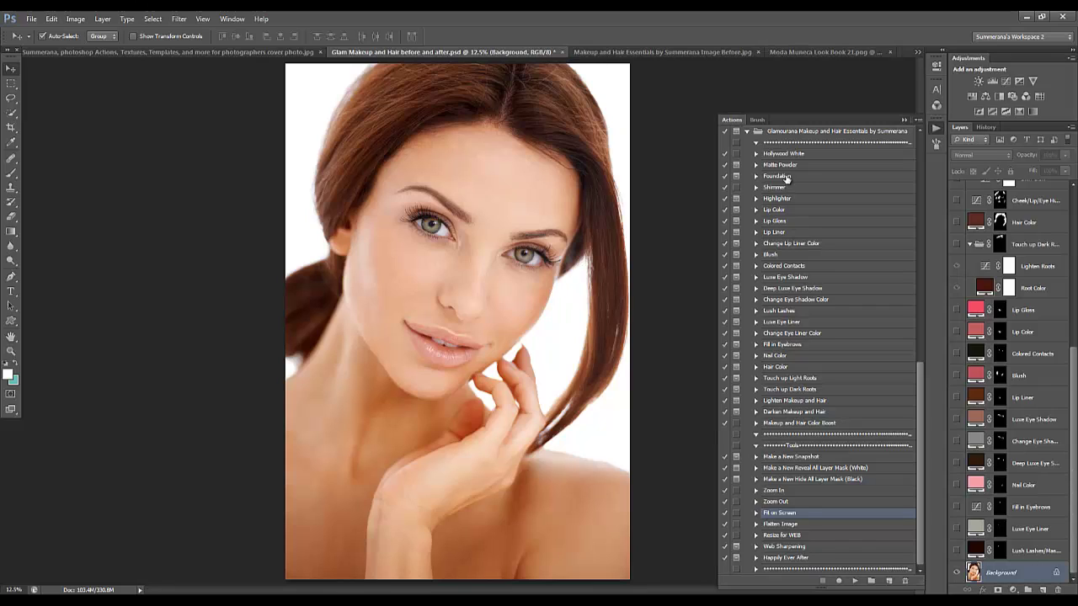
{"action": "left_click", "coordinate": [794, 155]}
{"action": "left_click", "coordinate": [788, 166]}
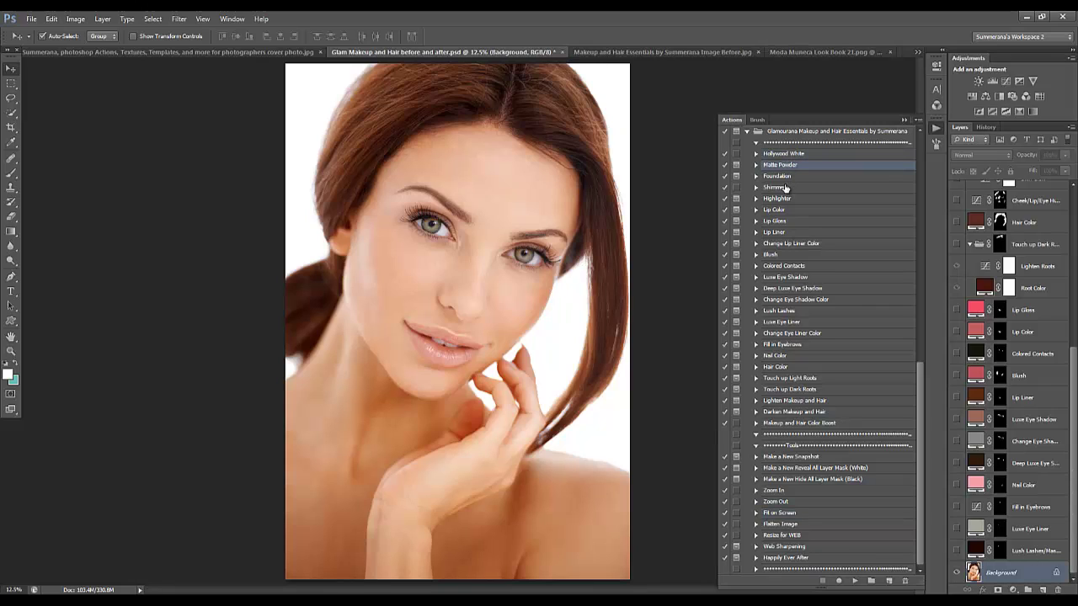
{"action": "left_click", "coordinate": [770, 256]}
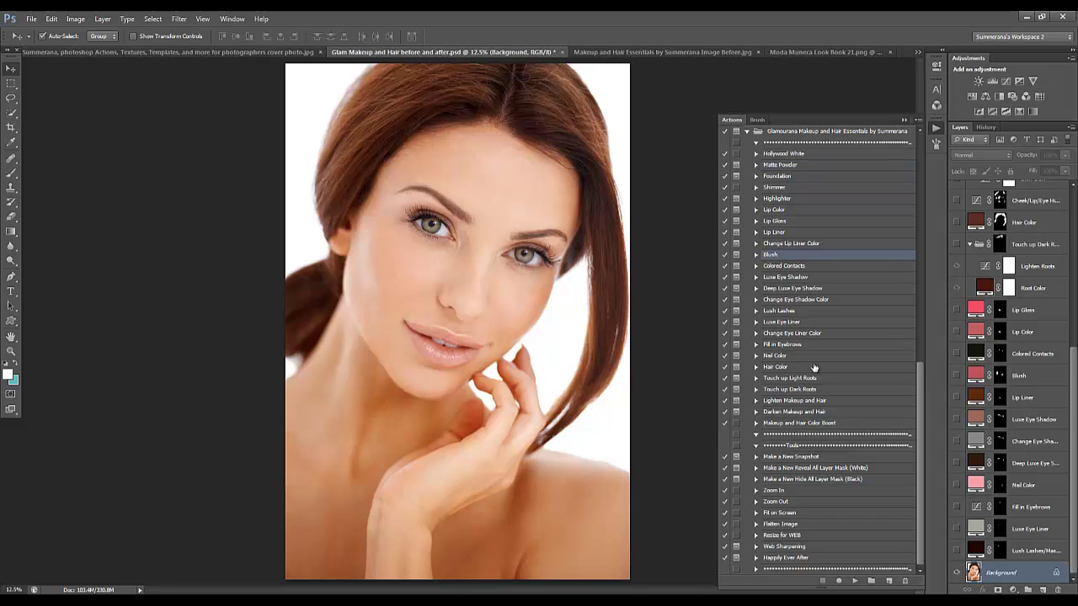
{"action": "left_click", "coordinate": [855, 581]}
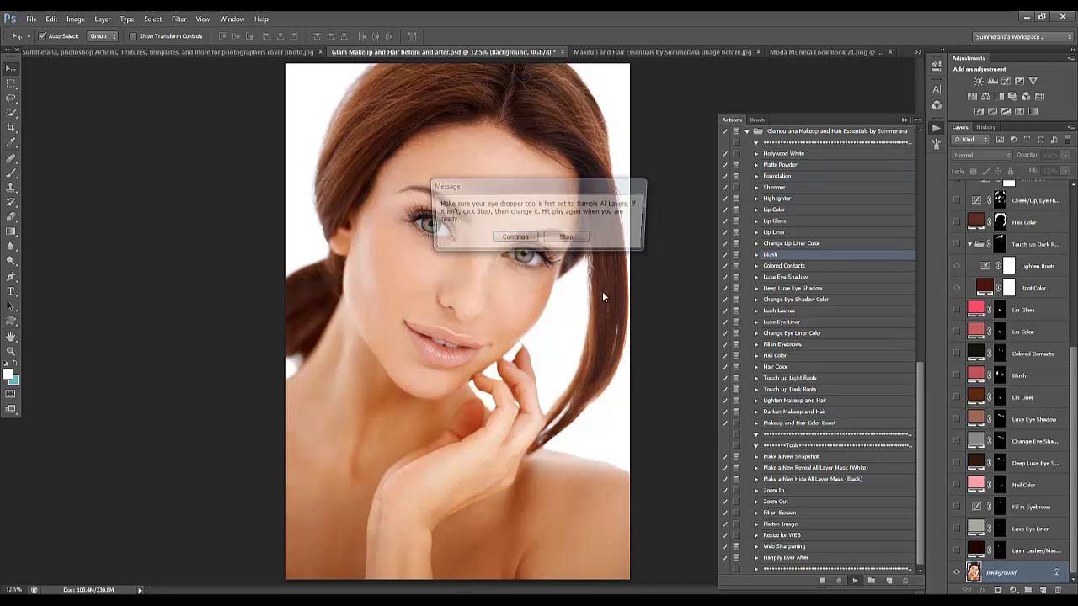
{"action": "left_click", "coordinate": [502, 233]}
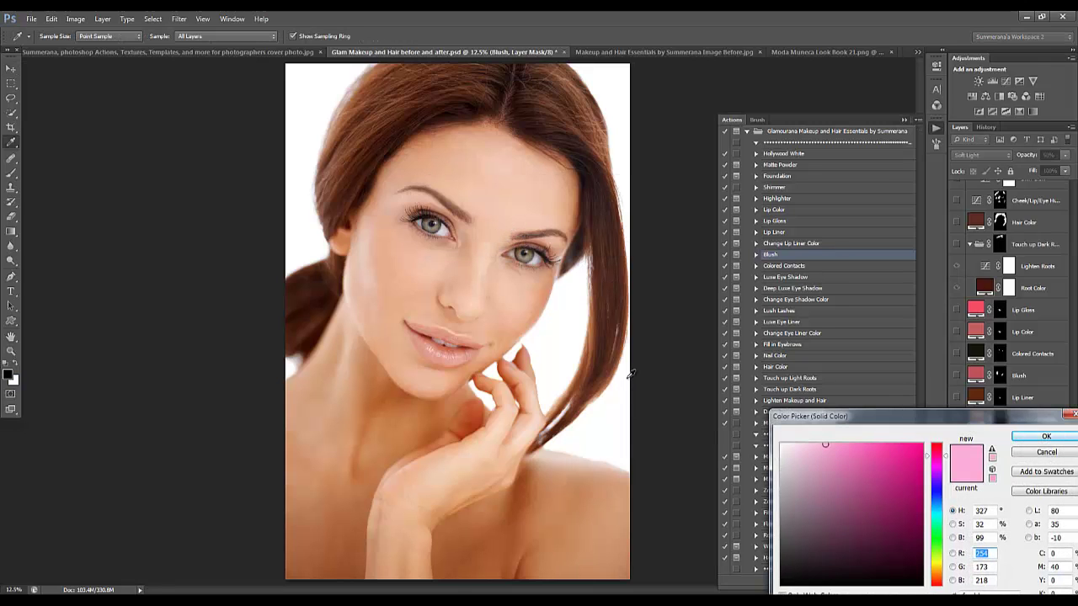
Sample the reddish-brown blush colour 94361d from the lips, accept it and finish the Blush action.
{"action": "left_click_drag", "start_coordinate": [892, 414], "coordinate": [816, 382]}
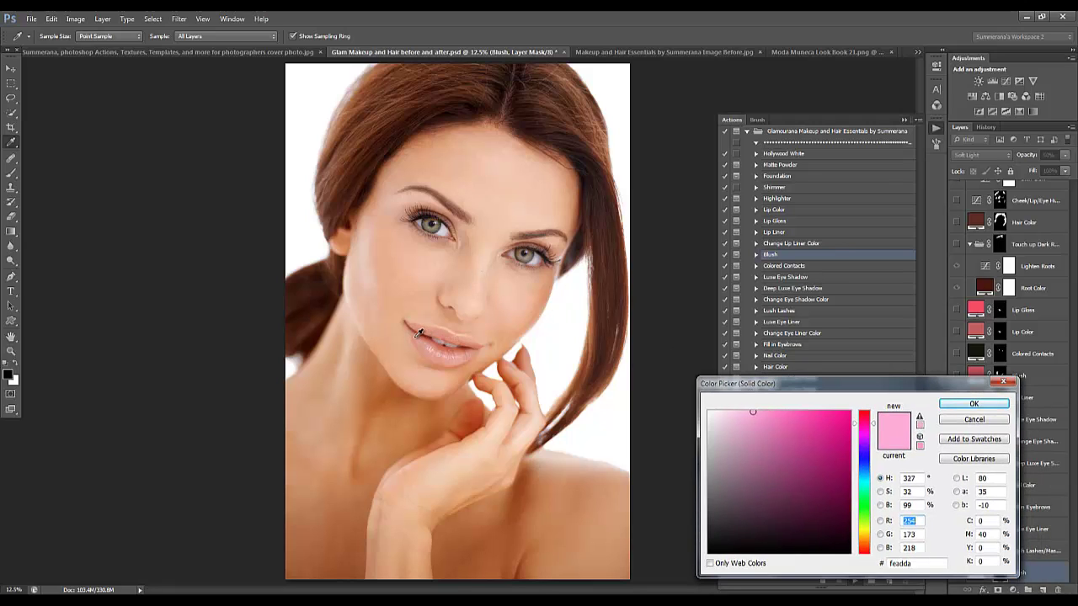
{"action": "left_click", "coordinate": [422, 334]}
{"action": "left_click", "coordinate": [471, 346]}
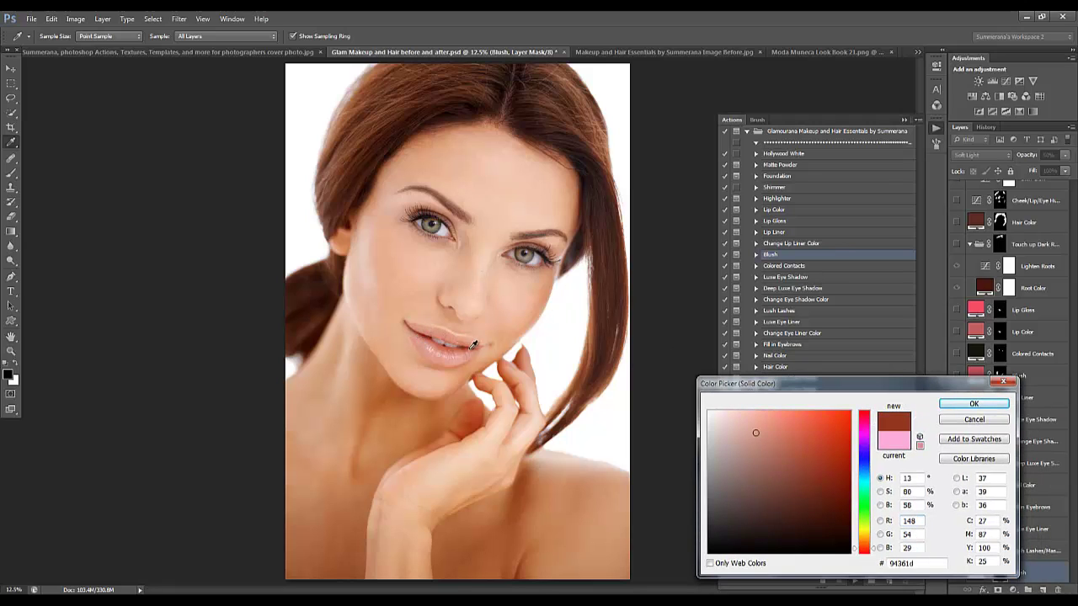
{"action": "left_click", "coordinate": [970, 404]}
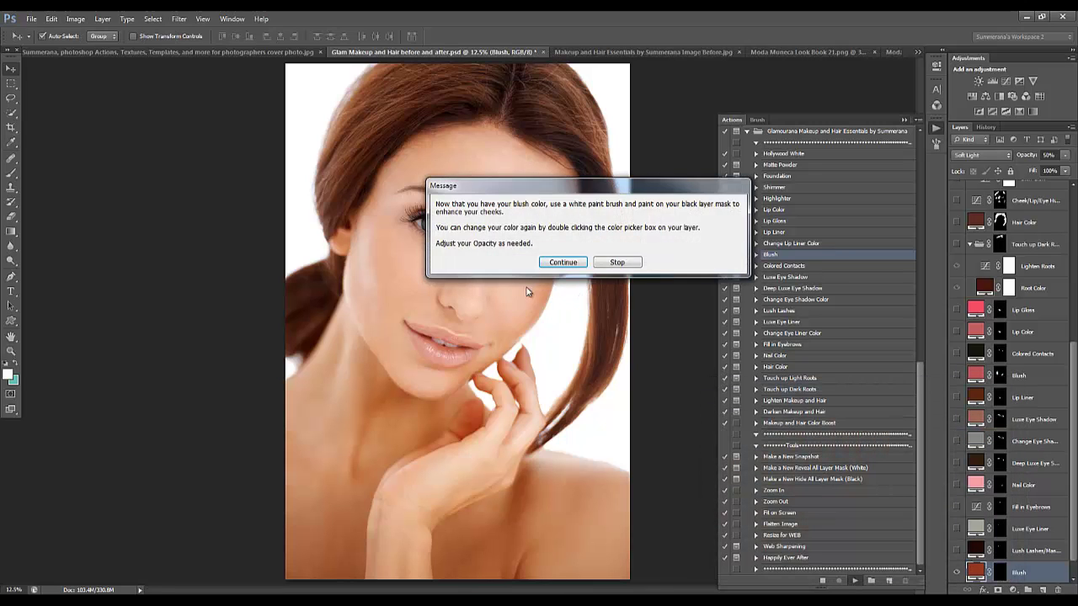
{"action": "left_click", "coordinate": [562, 262]}
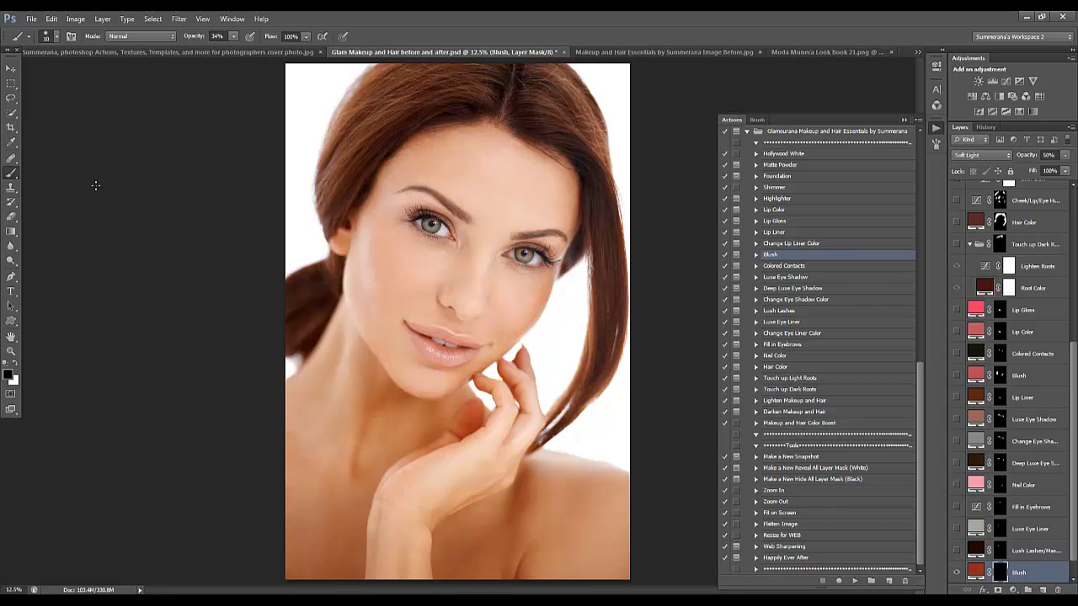
Set the foreground colour to white and the brush opacity to 100% for painting on the Blush mask.
{"action": "left_click", "coordinate": [15, 363]}
{"action": "left_click", "coordinate": [235, 35]}
{"action": "left_click_drag", "start_coordinate": [259, 50], "coordinate": [392, 35]}
Try out the brush size by enlarging it to 600 px and reducing it to 250 px.
{"action": "key", "text": "bracketright"}
{"action": "key", "text": "bracketright"}
{"action": "key", "text": "bracketright"}
{"action": "key", "text": "bracketright"}
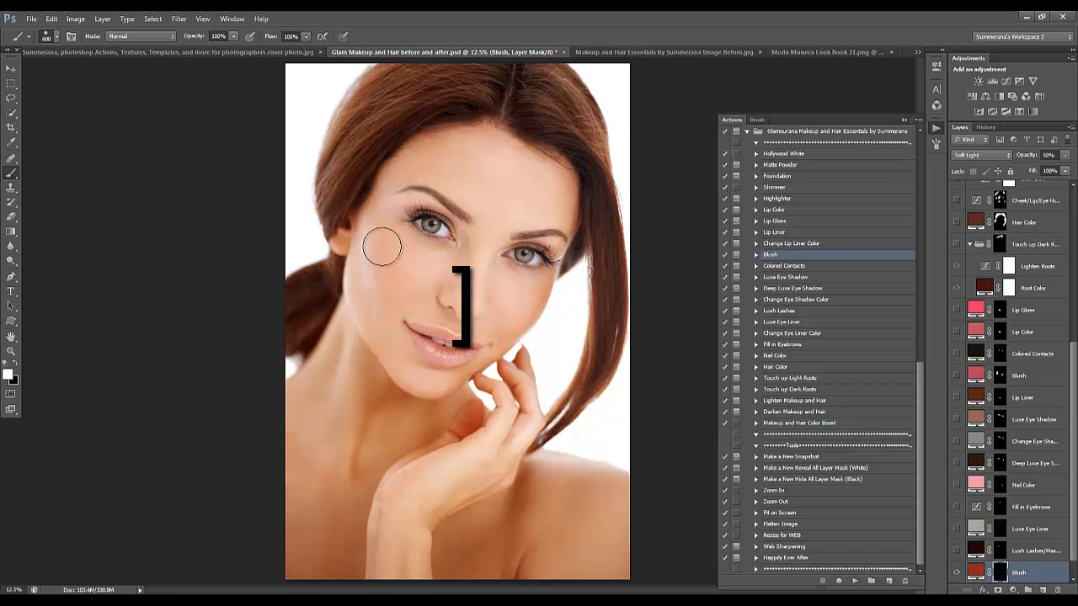
{"action": "key", "text": "bracketleft"}
{"action": "key", "text": "bracketleft"}
{"action": "key", "text": "bracketleft"}
{"action": "key", "text": "bracketleft"}
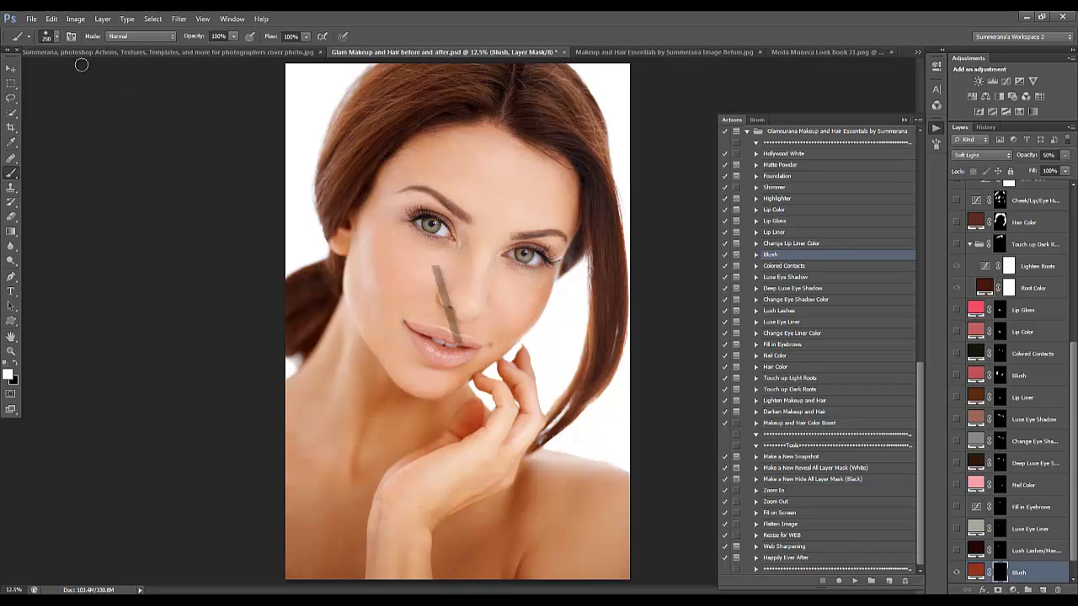
Set the brush to 267 px with 0% hardness.
{"action": "left_click", "coordinate": [55, 35]}
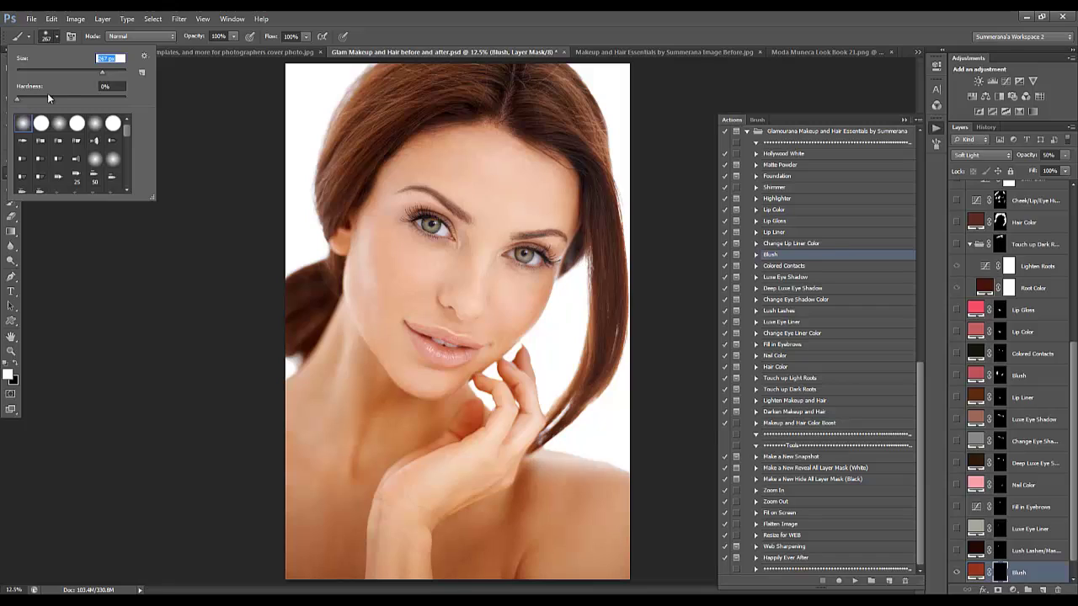
{"action": "left_click_drag", "start_coordinate": [18, 100], "coordinate": [27, 103]}
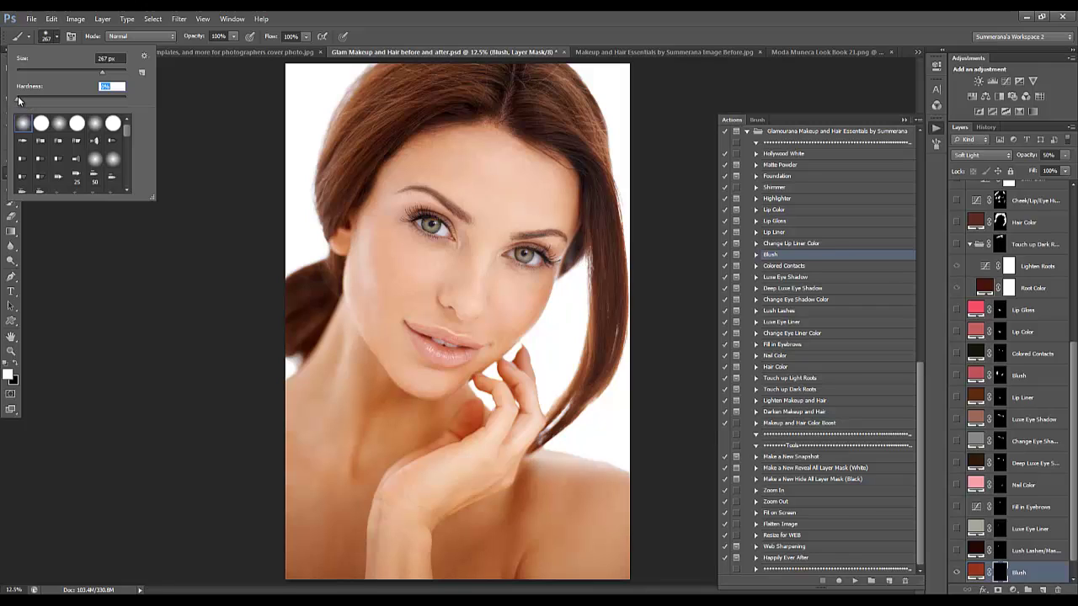
{"action": "left_click", "coordinate": [57, 38]}
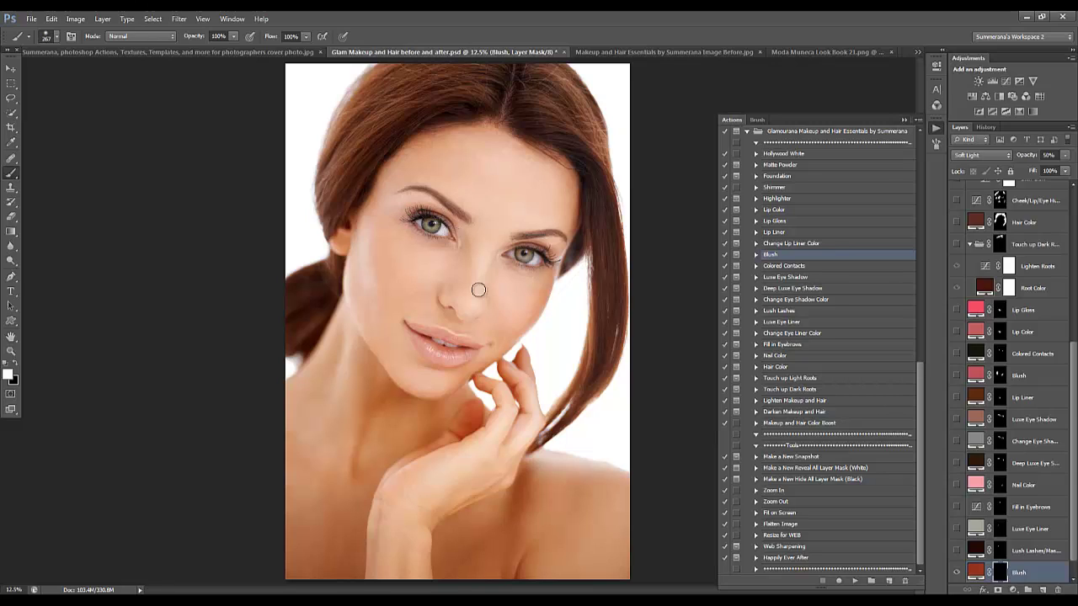
Enlarge the brush to 800 px and paint blush on the larger, fully visible cheek beside the ear.
{"action": "key", "text": "bracketright"}
{"action": "key", "text": "bracketright"}
{"action": "key", "text": "bracketright"}
{"action": "key", "text": "bracketright"}
{"action": "key", "text": "bracketright"}
{"action": "key", "text": "bracketright"}
{"action": "mouse_move", "coordinate": [380, 255]}
{"action": "left_mouse_down"}
{"action": "mouse_move", "coordinate": [380, 236]}
{"action": "mouse_move", "coordinate": [378, 282]}
{"action": "mouse_move", "coordinate": [378, 233]}
{"action": "mouse_move", "coordinate": [375, 300]}
{"action": "left_mouse_up"}
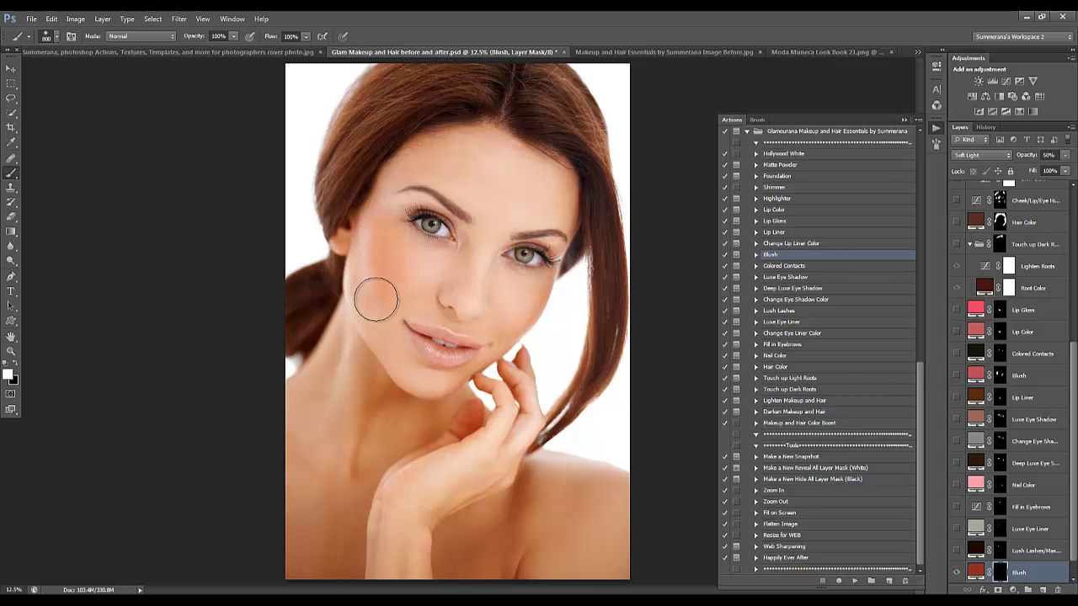
Reduce the brush to 400 px and paint blush on the narrower cheek near the raised hand.
{"action": "key", "text": "bracketleft"}
{"action": "key", "text": "bracketleft"}
{"action": "key", "text": "bracketleft"}
{"action": "key", "text": "bracketleft"}
{"action": "mouse_move", "coordinate": [524, 284]}
{"action": "left_mouse_down"}
{"action": "mouse_move", "coordinate": [542, 284]}
{"action": "mouse_move", "coordinate": [505, 325]}
{"action": "mouse_move", "coordinate": [533, 287]}
{"action": "left_mouse_up"}
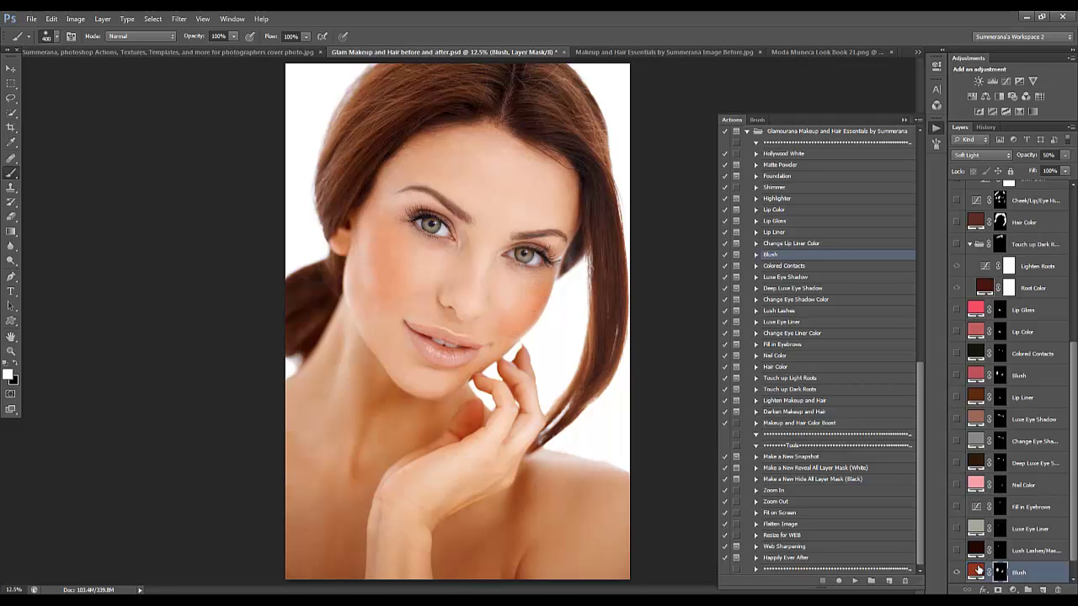
Change the new Blush layer's fill colour to a softer rosy pink.
{"action": "double_click", "coordinate": [975, 570]}
{"action": "left_click", "coordinate": [863, 427]}
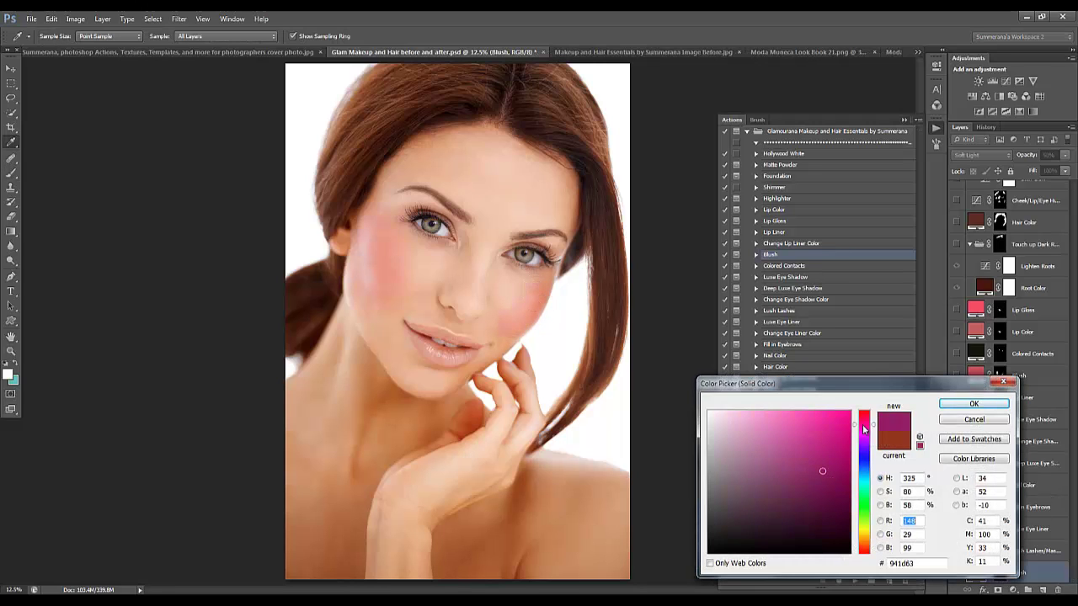
{"action": "mouse_move", "coordinate": [867, 431]}
{"action": "left_mouse_down"}
{"action": "mouse_move", "coordinate": [867, 414]}
{"action": "mouse_move", "coordinate": [778, 453]}
{"action": "mouse_move", "coordinate": [788, 446]}
{"action": "left_mouse_up"}
{"action": "left_click", "coordinate": [973, 404]}
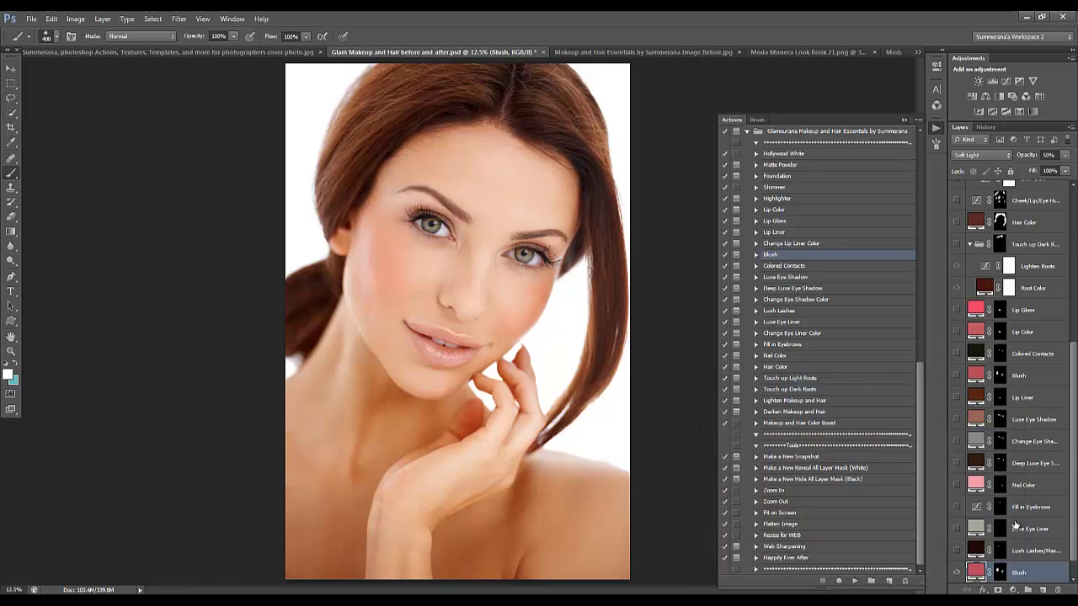
Set the new Blush layer's opacity to 47%.
{"action": "scroll", "coordinate": [1011, 549], "scroll_direction": "down", "scroll_amount": 1}
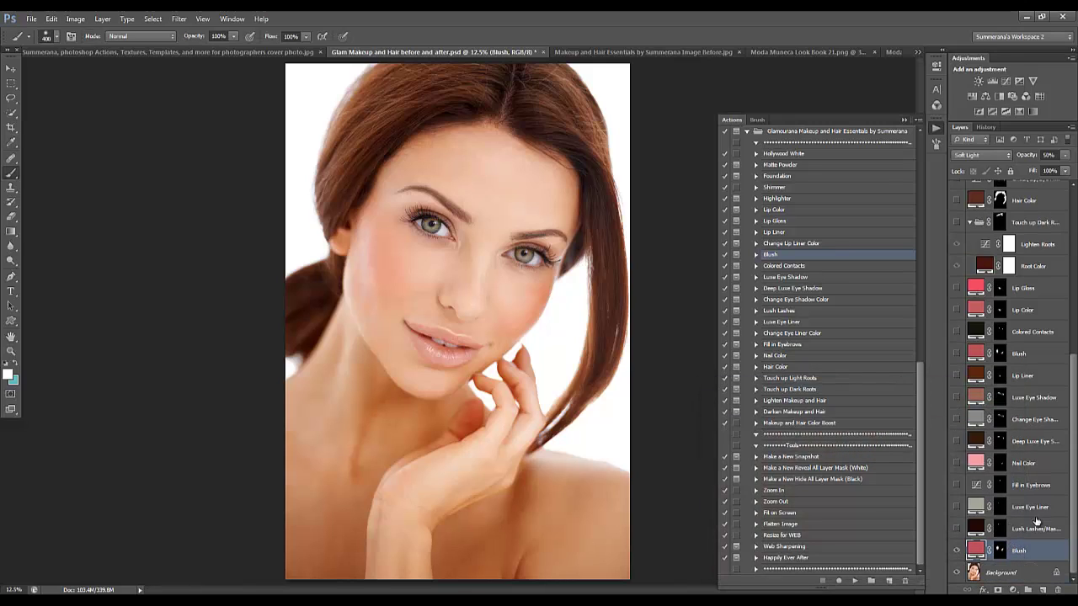
{"action": "left_click", "coordinate": [1066, 158]}
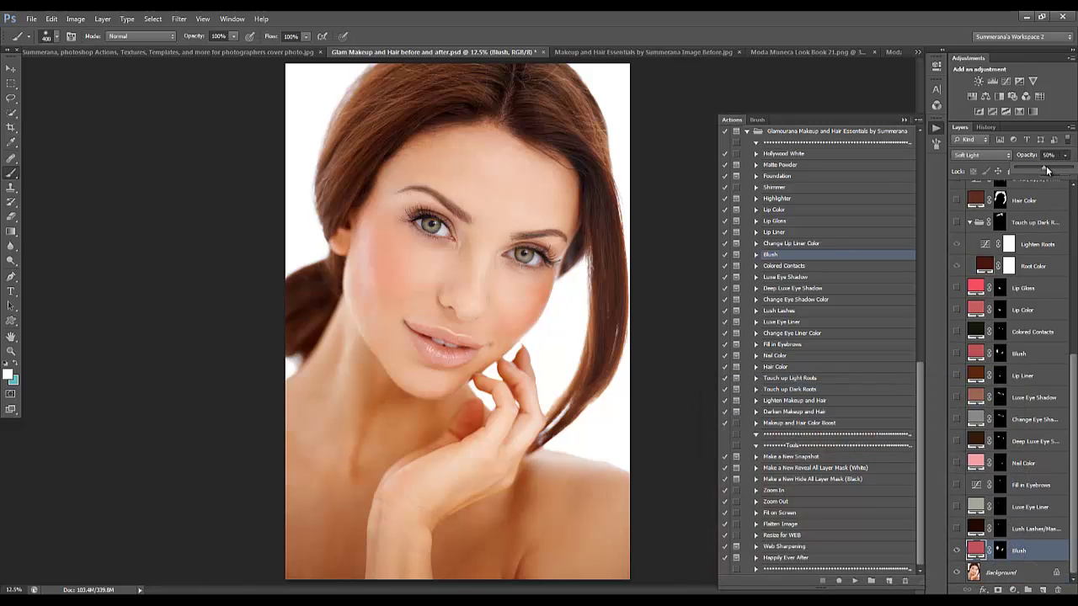
{"action": "mouse_move", "coordinate": [1048, 170]}
{"action": "left_mouse_down"}
{"action": "mouse_move", "coordinate": [1061, 170]}
{"action": "mouse_move", "coordinate": [1022, 167]}
{"action": "mouse_move", "coordinate": [1069, 175]}
{"action": "mouse_move", "coordinate": [1042, 177]}
{"action": "left_mouse_up"}
Adjust the feather of the new Blush layer's mask to soften the painted edges, and close the mask properties.
{"action": "double_click", "coordinate": [1000, 550]}
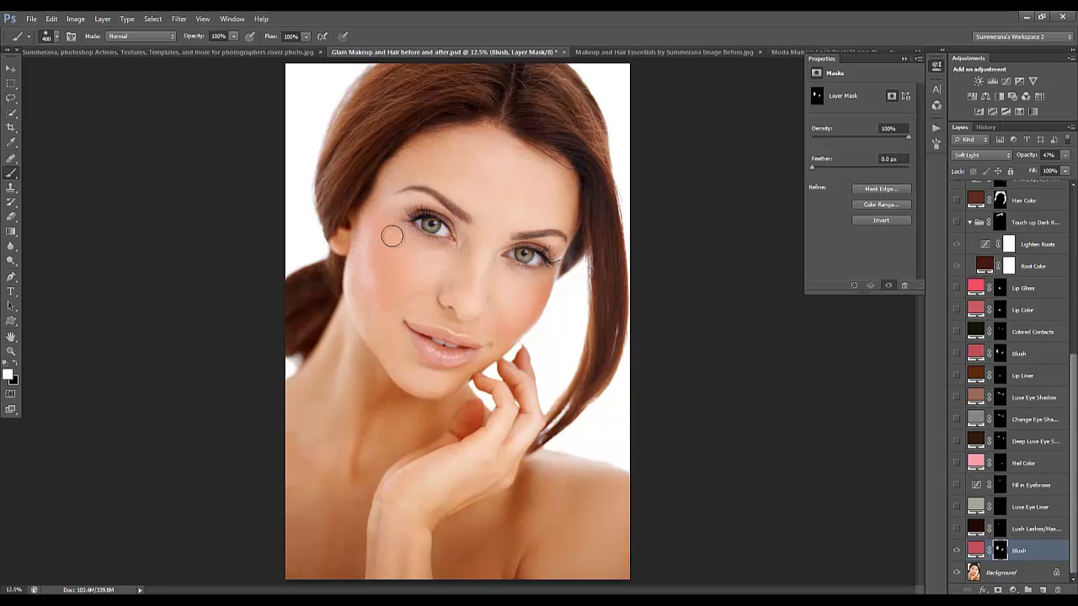
{"action": "left_click", "coordinate": [811, 170]}
{"action": "left_click_drag", "start_coordinate": [822, 170], "coordinate": [823, 170]}
{"action": "left_click_drag", "start_coordinate": [822, 171], "coordinate": [824, 171]}
{"action": "left_click_drag", "start_coordinate": [842, 167], "coordinate": [843, 167]}
{"action": "left_click_drag", "start_coordinate": [842, 167], "coordinate": [815, 171]}
{"action": "left_click", "coordinate": [903, 58]}
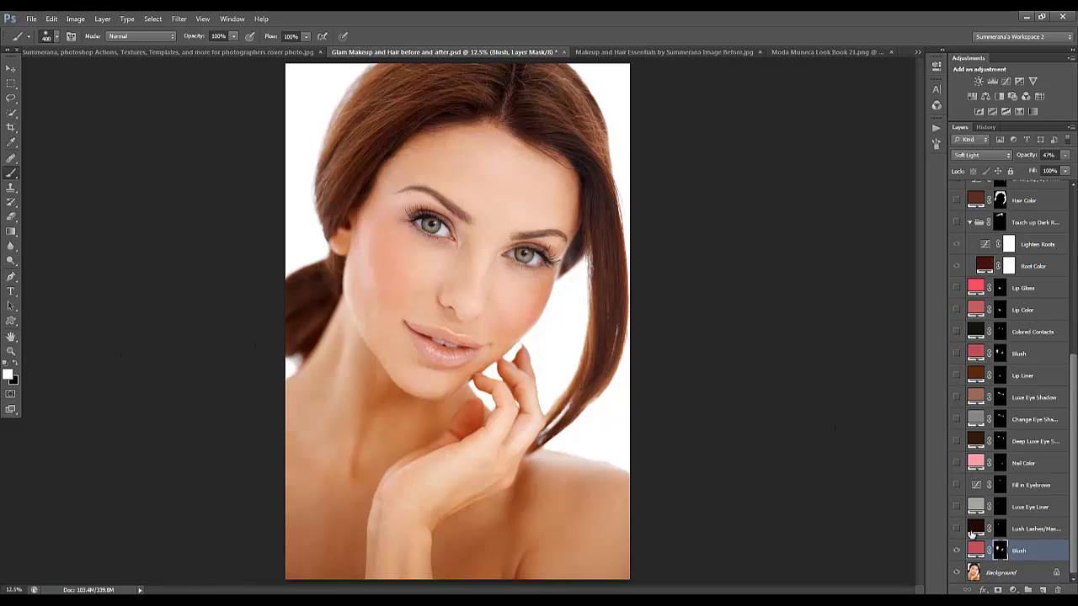
Set up a black brush at 40% opacity and 700 px for reducing blush on the mask.
{"action": "left_click", "coordinate": [233, 37]}
{"action": "left_click_drag", "start_coordinate": [200, 47], "coordinate": [199, 47]}
{"action": "left_click", "coordinate": [375, 32]}
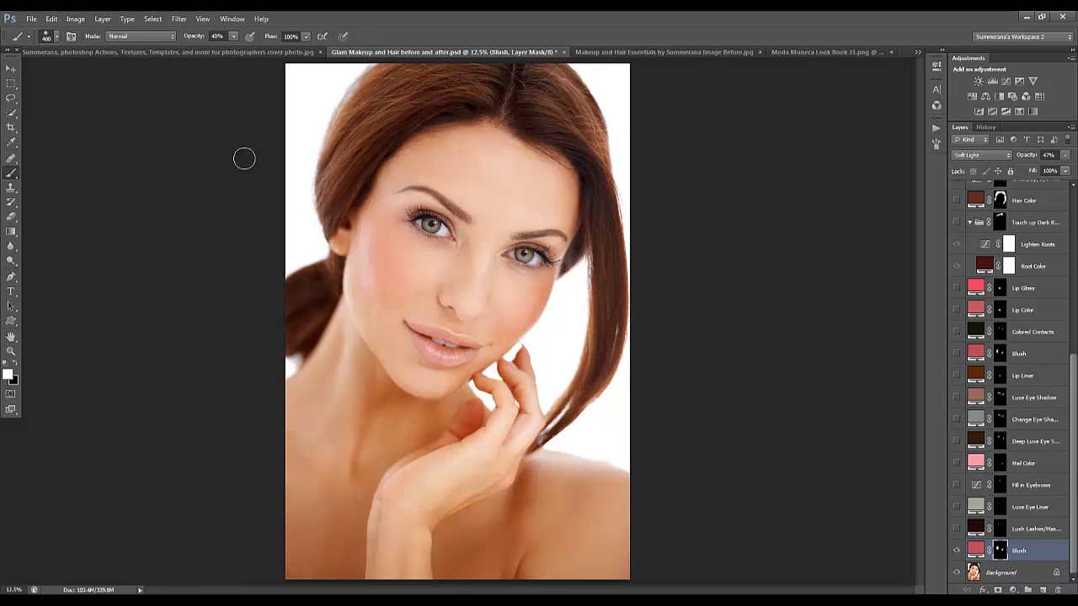
{"action": "left_click", "coordinate": [14, 366]}
{"action": "key", "text": "bracketright"}
{"action": "key", "text": "bracketright"}
{"action": "key", "text": "bracketright"}
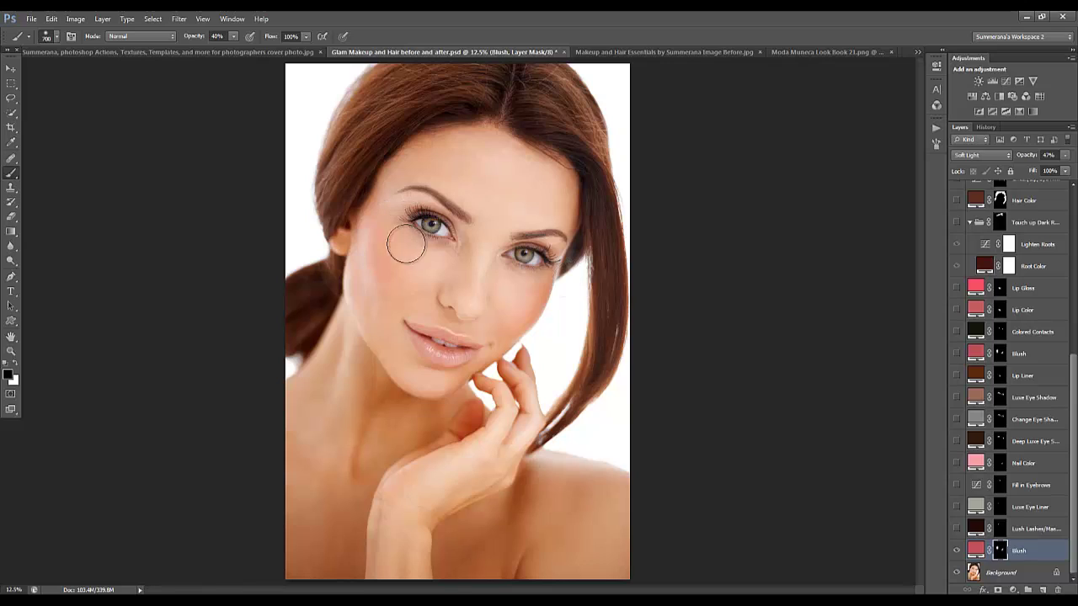
Compare the portrait with and without the new Blush layer, and raise the layer's opacity.
{"action": "left_click", "coordinate": [956, 551]}
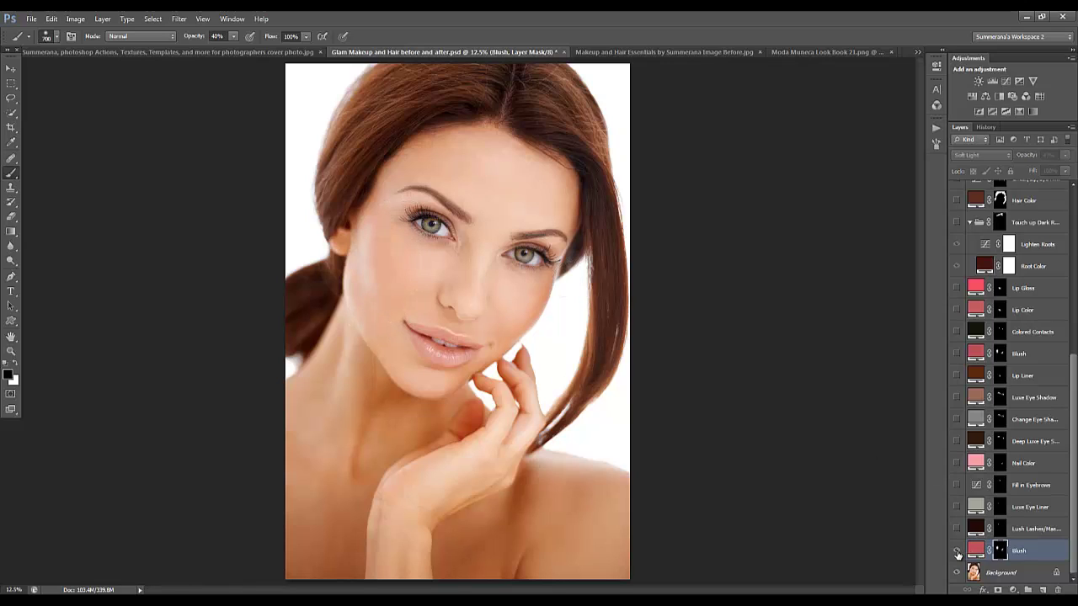
{"action": "left_click", "coordinate": [1065, 156]}
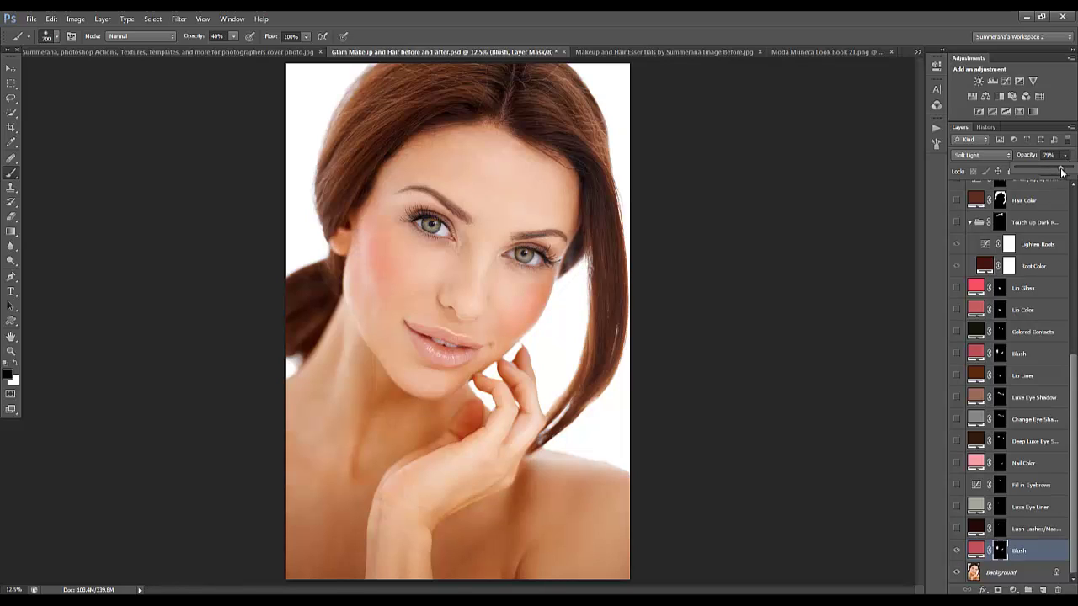
{"action": "left_click_drag", "start_coordinate": [1059, 172], "coordinate": [1051, 173]}
Run the Hollywood White action with the Background layer selected, and select the resulting Hollywood White group.
{"action": "scroll", "coordinate": [1020, 462], "scroll_direction": "up", "scroll_amount": 5}
{"action": "scroll", "coordinate": [1020, 462], "scroll_direction": "up", "scroll_amount": 3}
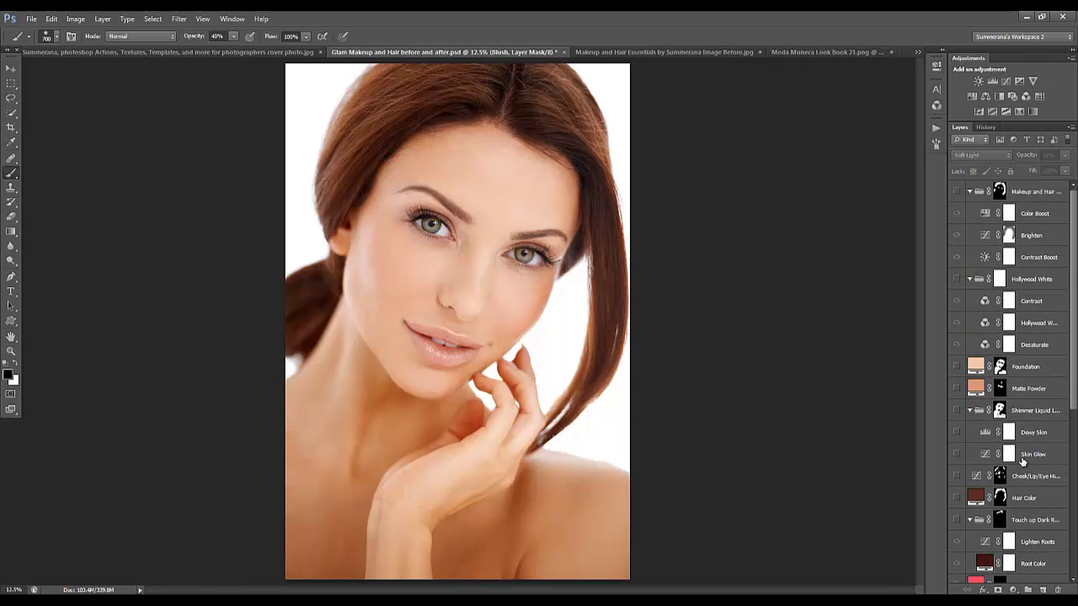
{"action": "left_click", "coordinate": [936, 128]}
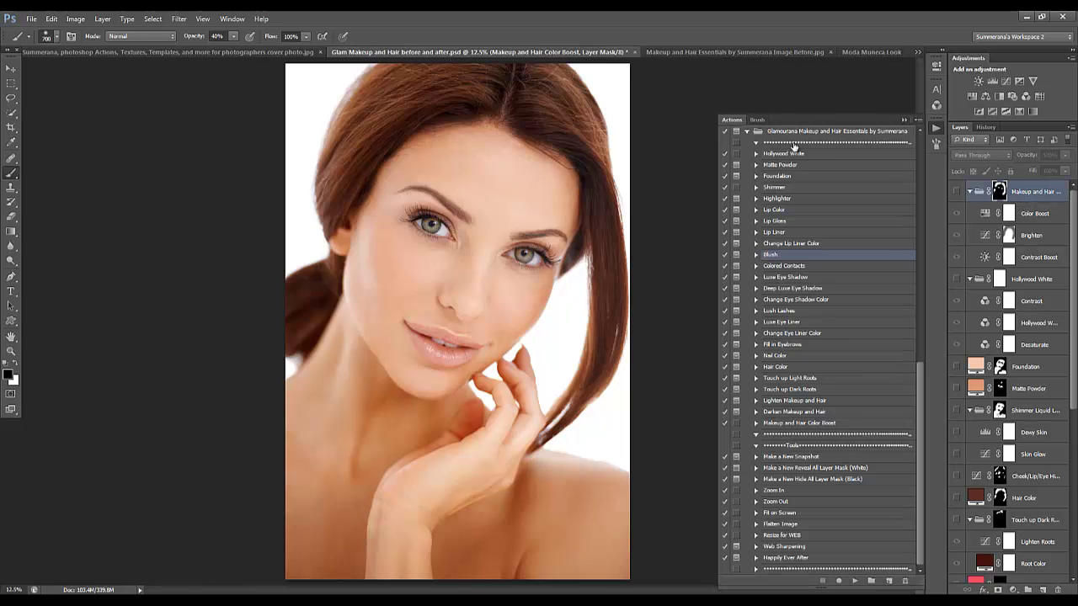
{"action": "left_click", "coordinate": [796, 155]}
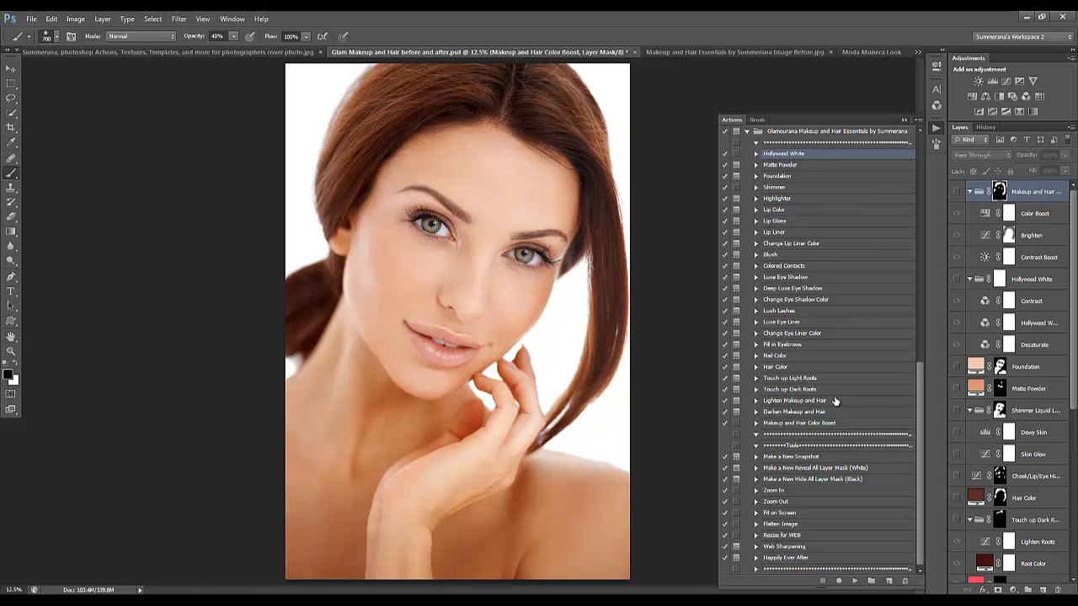
{"action": "scroll", "coordinate": [901, 406], "scroll_direction": "up", "scroll_amount": 1}
{"action": "scroll", "coordinate": [1001, 439], "scroll_direction": "down", "scroll_amount": 5}
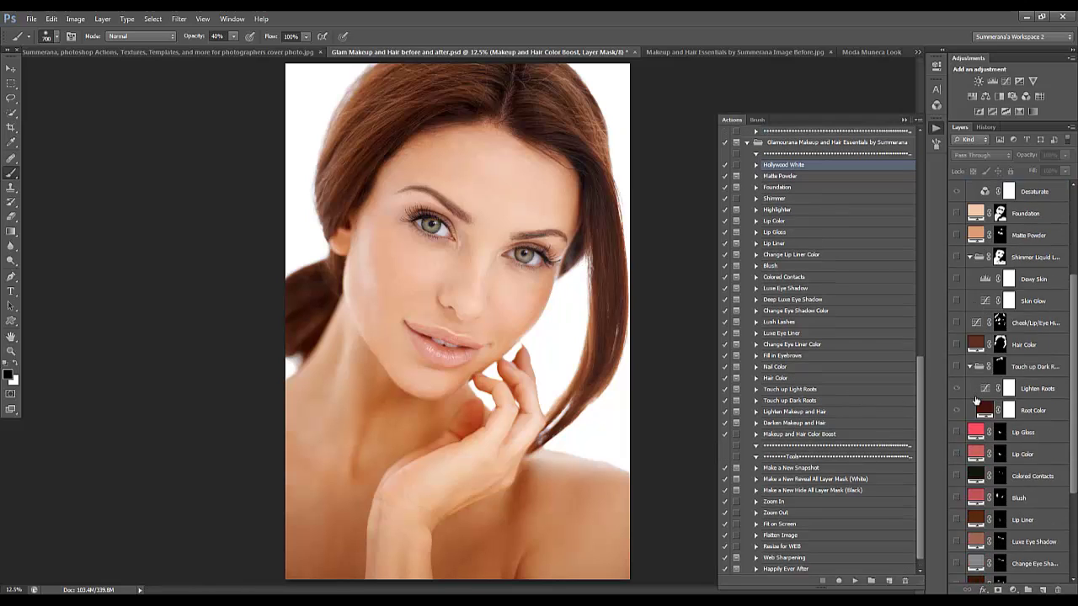
{"action": "left_click", "coordinate": [1003, 572]}
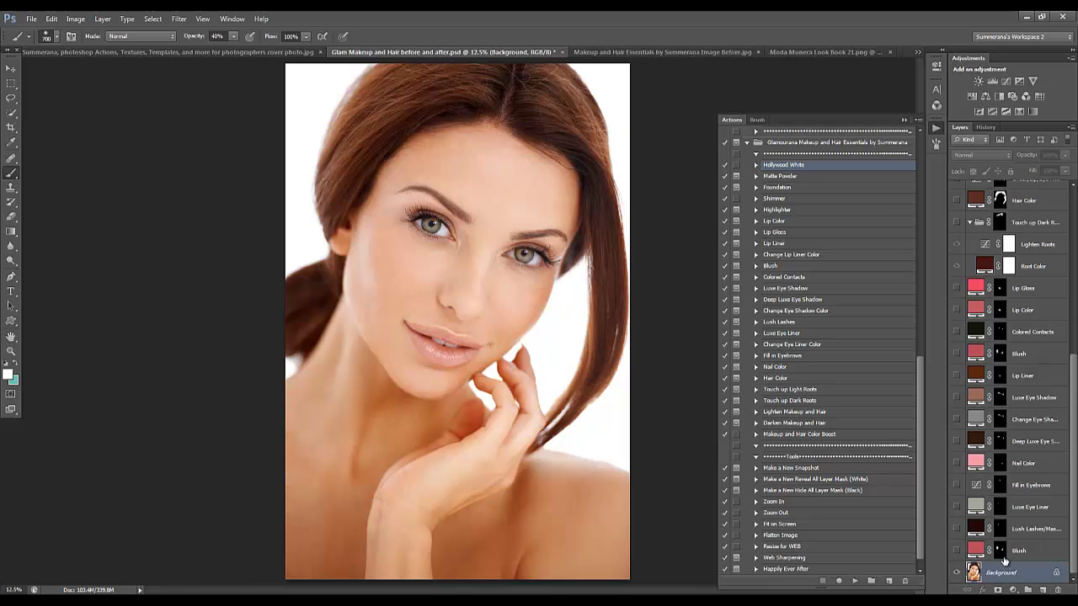
{"action": "left_click", "coordinate": [855, 581]}
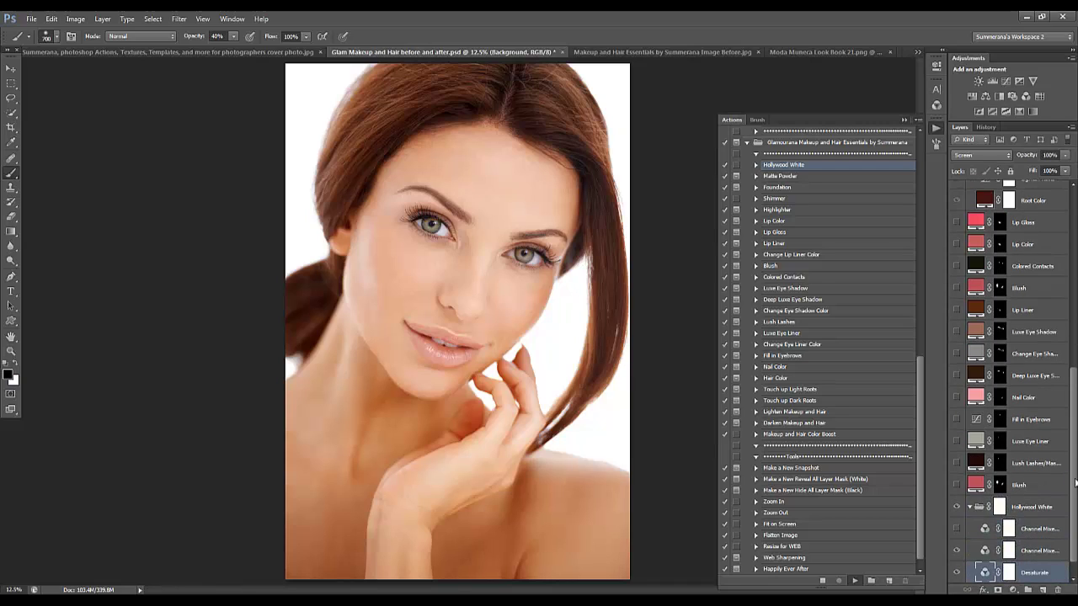
{"action": "left_click", "coordinate": [1029, 507]}
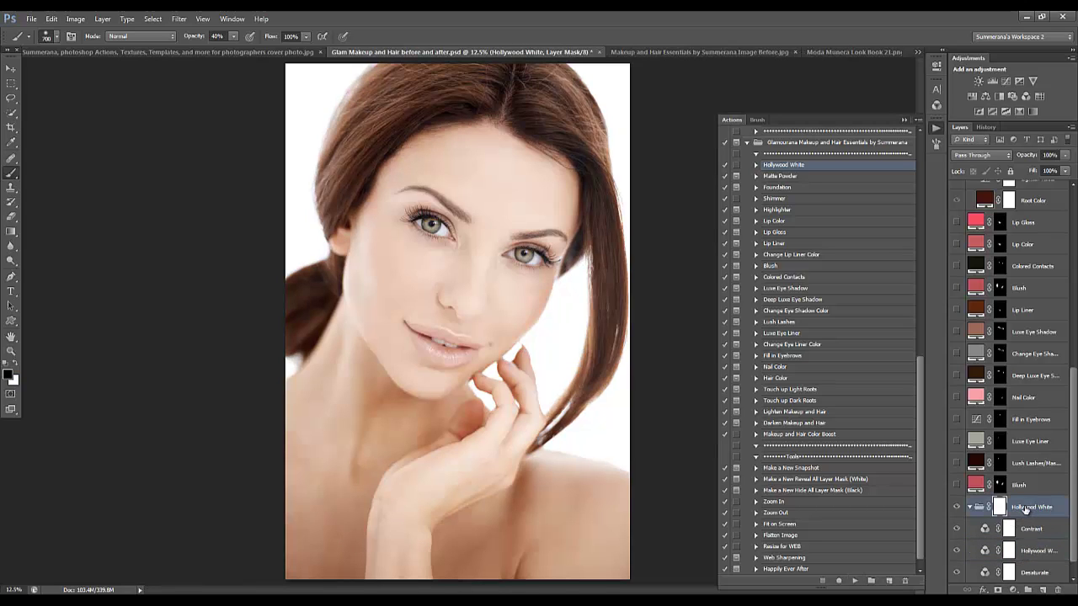
Lower the opacity of the new Hollywood White group to 66%.
{"action": "left_click", "coordinate": [1065, 156]}
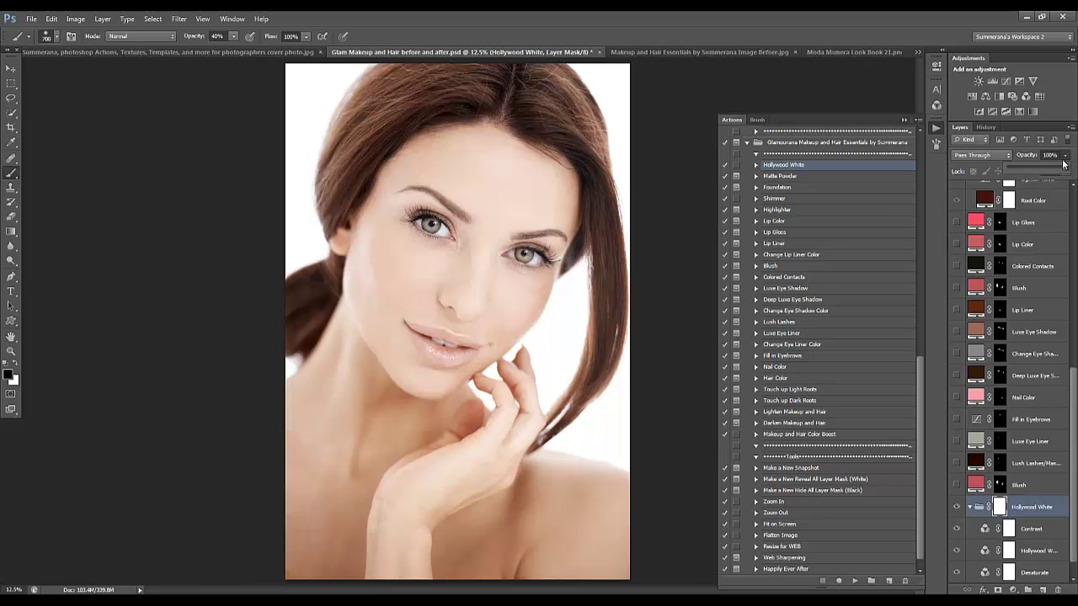
{"action": "left_click_drag", "start_coordinate": [1051, 177], "coordinate": [1044, 171]}
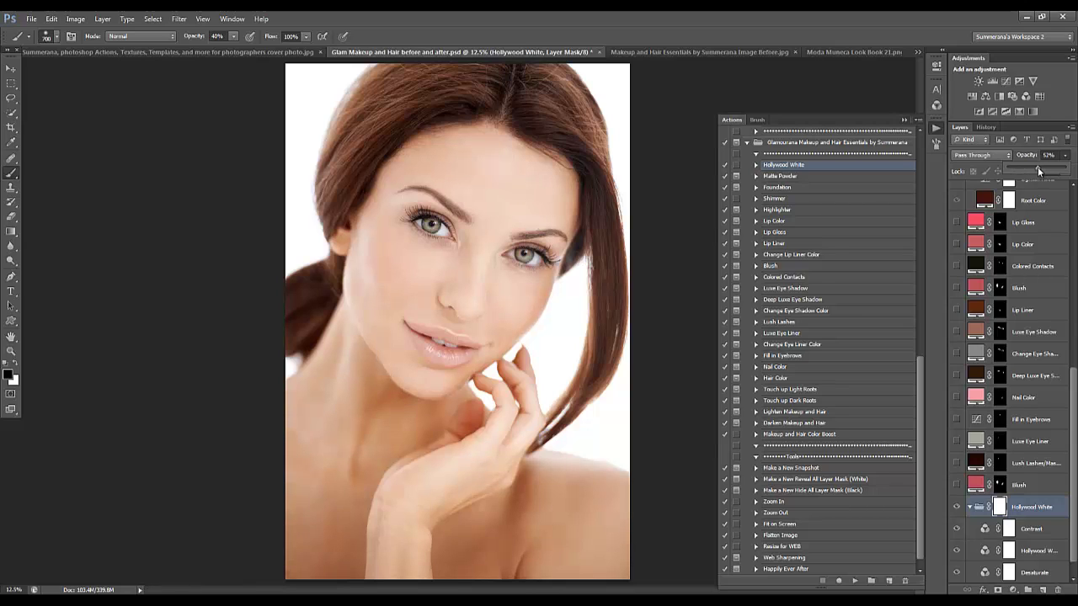
{"action": "mouse_move", "coordinate": [1038, 171]}
{"action": "left_mouse_down"}
{"action": "mouse_move", "coordinate": [1008, 171]}
{"action": "mouse_move", "coordinate": [1036, 174]}
{"action": "left_mouse_up"}
{"action": "left_click_drag", "start_coordinate": [1036, 170], "coordinate": [1045, 174]}
Compare the portrait with and without the Desaturate layer in the new Hollywood White group, and leave that layer hidden.
{"action": "left_click", "coordinate": [963, 579]}
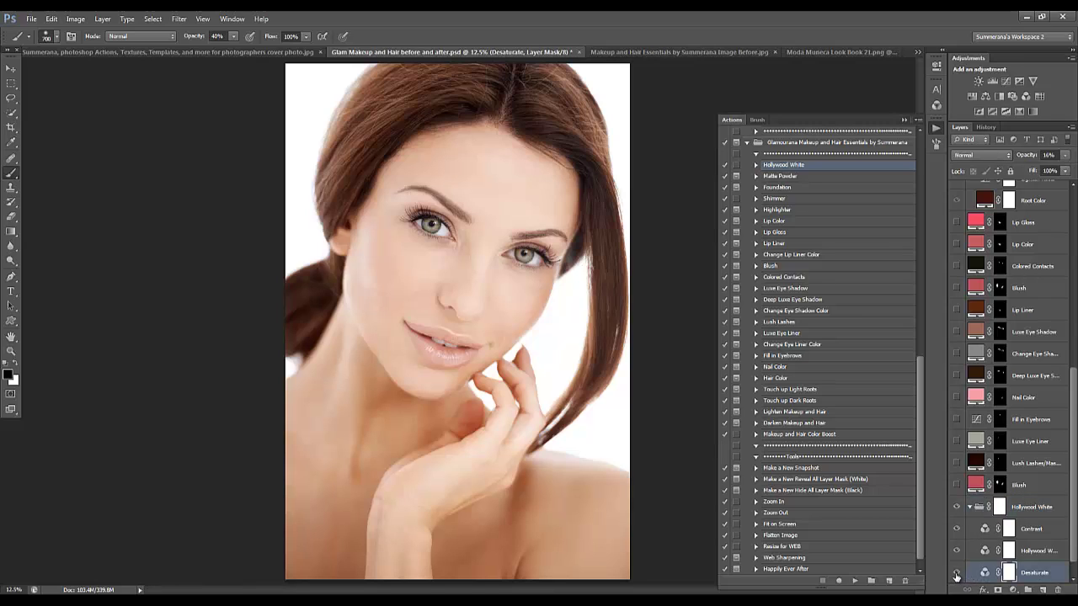
{"action": "left_click", "coordinate": [956, 573]}
{"action": "left_click", "coordinate": [955, 573]}
{"action": "scroll", "coordinate": [960, 575], "scroll_direction": "down", "scroll_amount": 1}
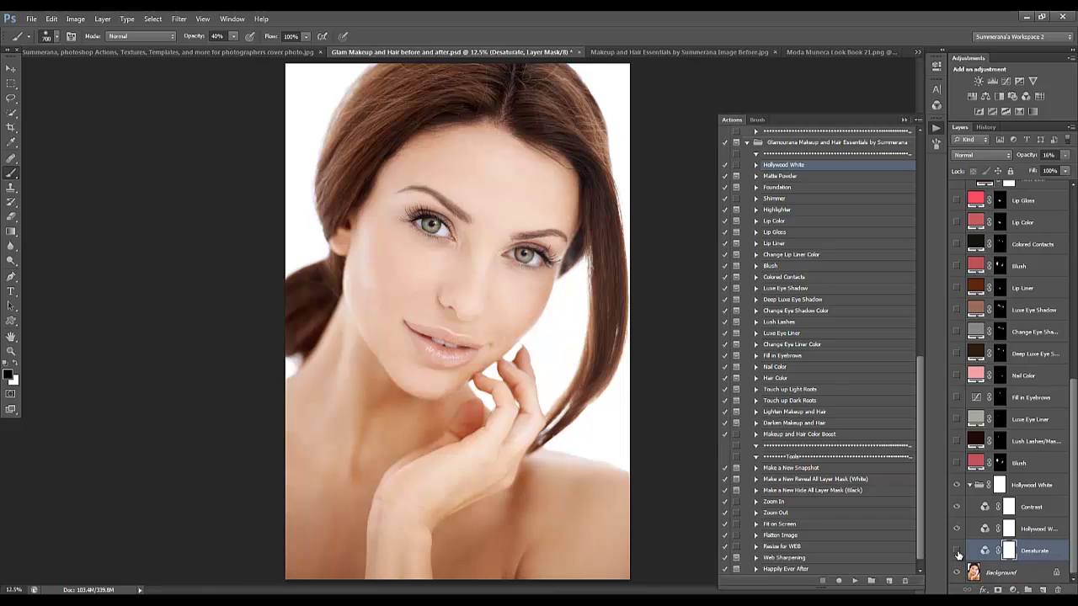
{"action": "left_click", "coordinate": [956, 552]}
{"action": "left_click", "coordinate": [955, 552]}
{"action": "left_click", "coordinate": [955, 551]}
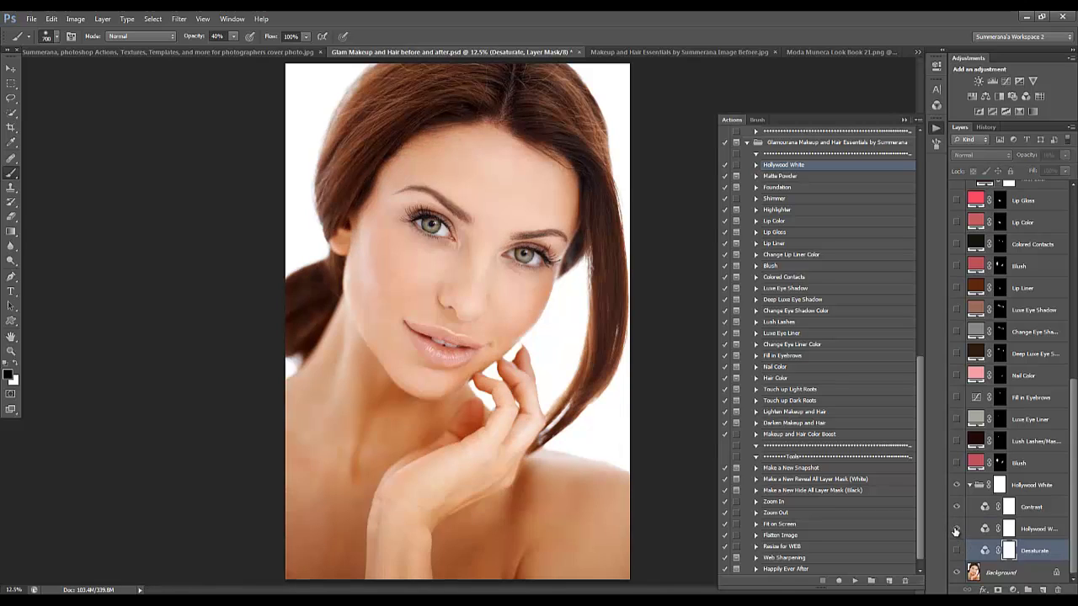
Check the effect of the Hollywood White layer inside the new group, and set its opacity to 26%.
{"action": "left_click", "coordinate": [956, 529]}
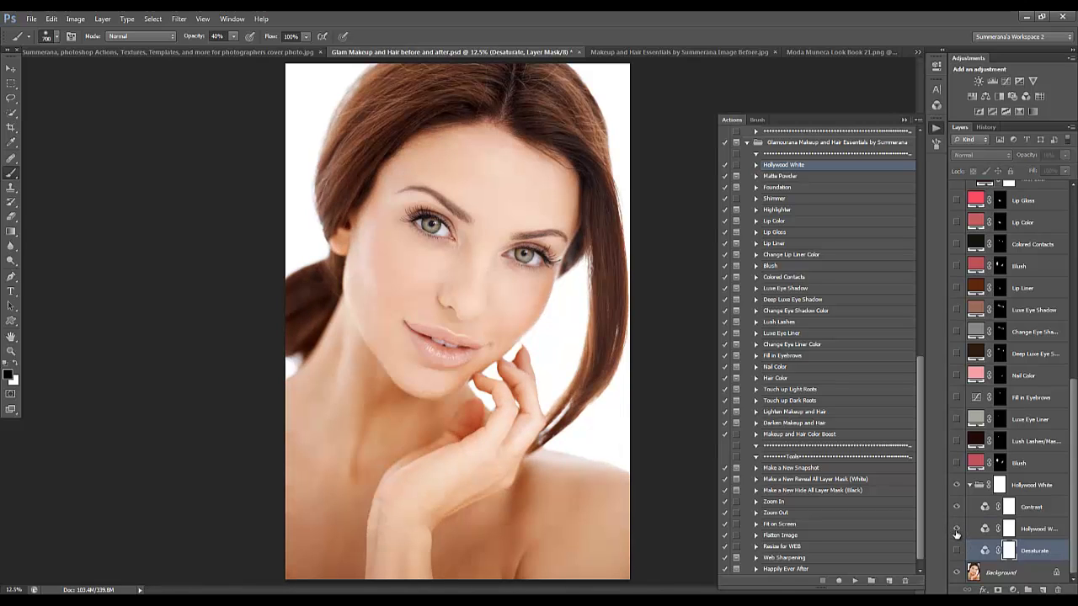
{"action": "left_click", "coordinate": [1030, 531]}
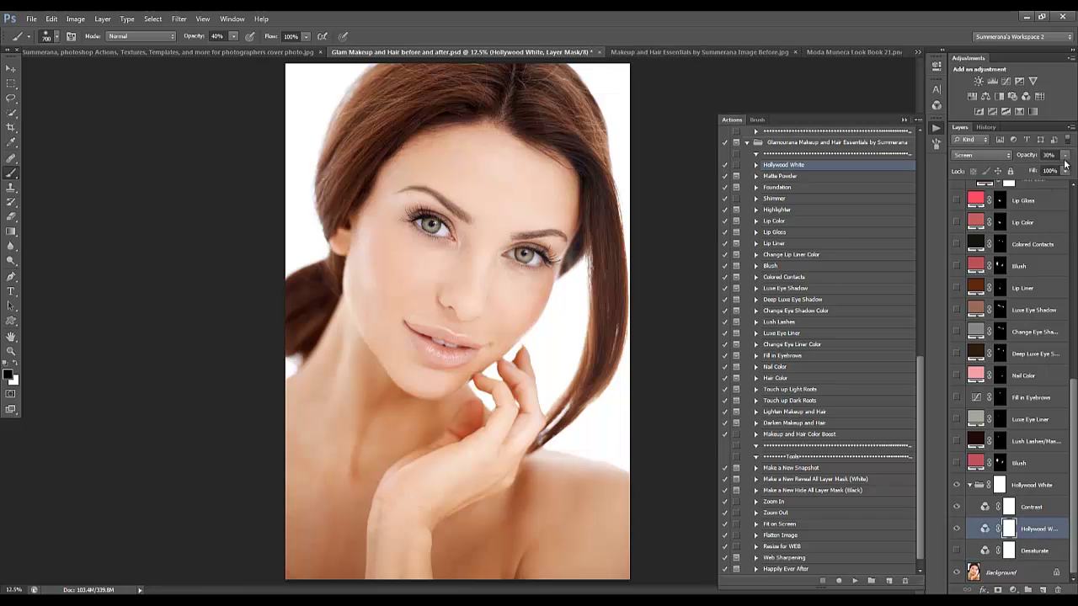
{"action": "left_click", "coordinate": [1064, 155]}
{"action": "left_click_drag", "start_coordinate": [1015, 168], "coordinate": [1038, 176]}
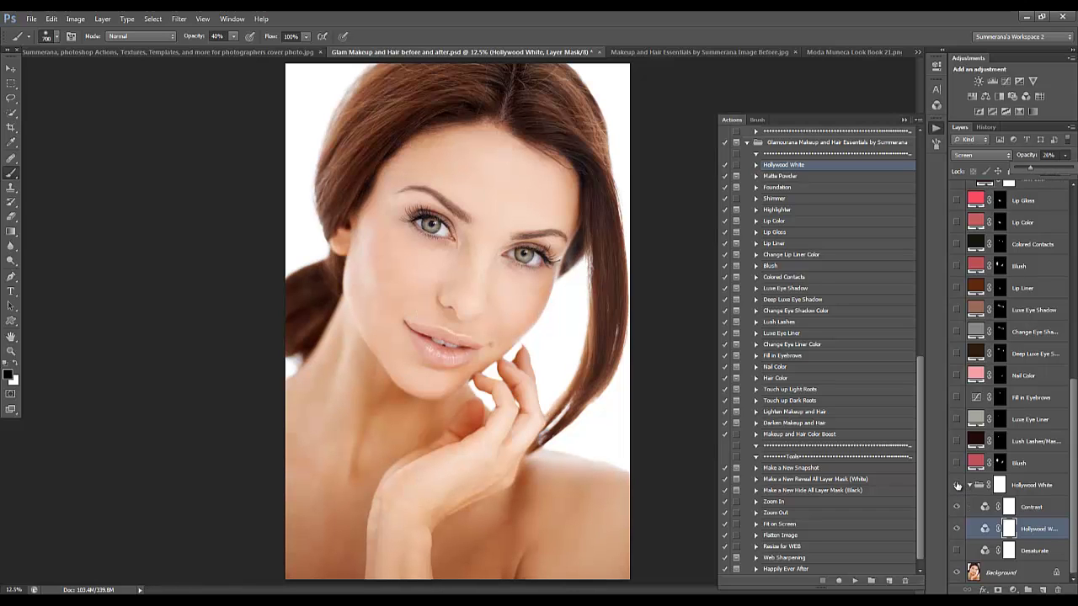
Reduce the overall opacity of the new Hollywood White group to 54%.
{"action": "left_click", "coordinate": [1014, 490]}
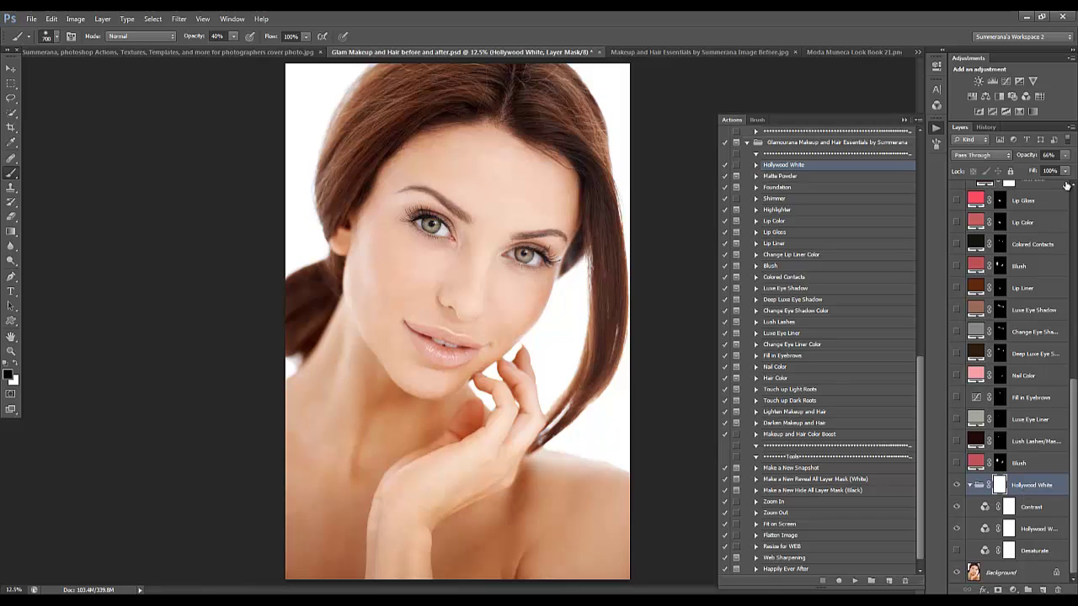
{"action": "left_click_drag", "start_coordinate": [1066, 156], "coordinate": [1046, 168]}
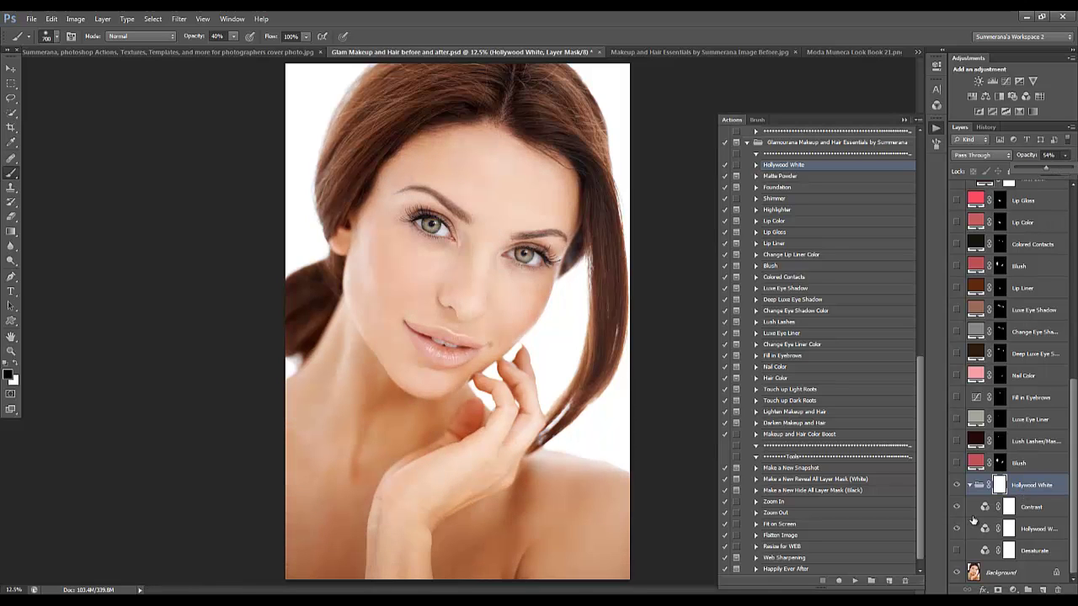
{"action": "left_click", "coordinate": [1029, 485]}
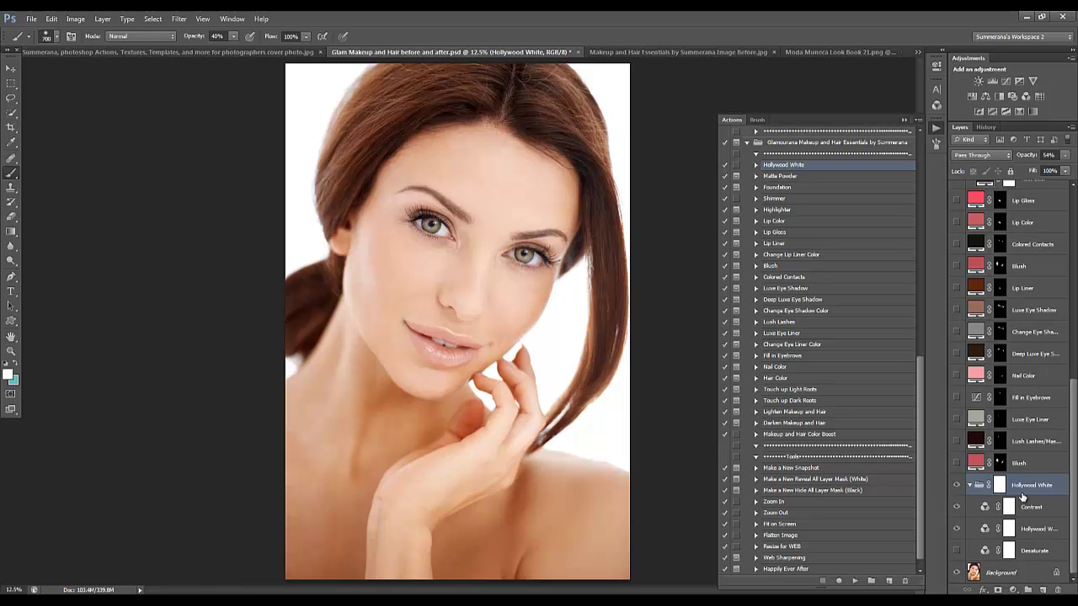
Compare the portrait with and without the new Hollywood White group, and delete the group.
{"action": "left_click", "coordinate": [956, 485]}
{"action": "left_click", "coordinate": [956, 485]}
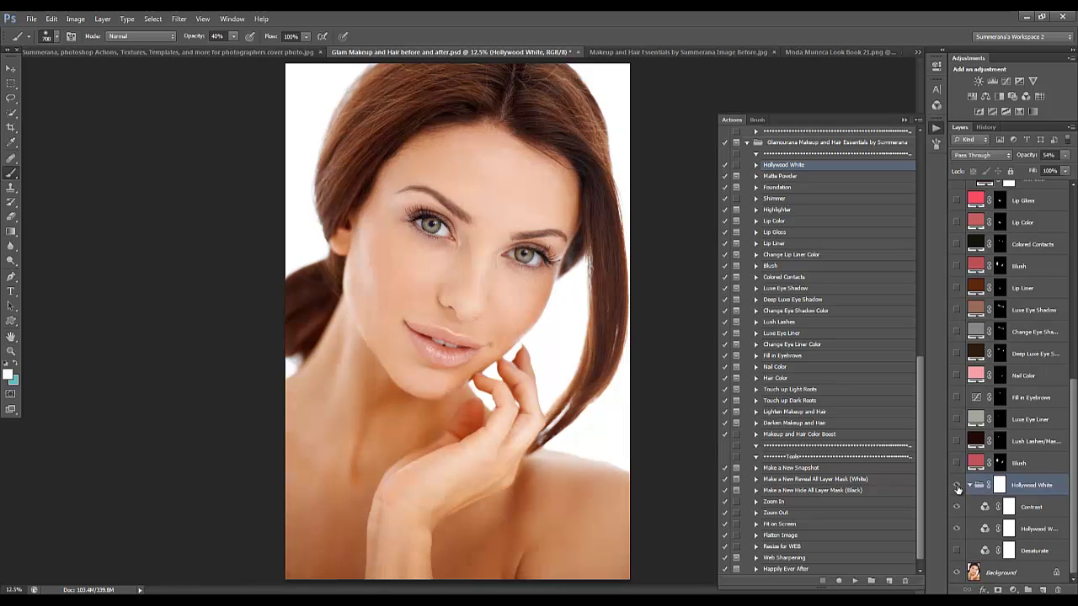
{"action": "left_click", "coordinate": [957, 530]}
{"action": "left_click", "coordinate": [956, 530]}
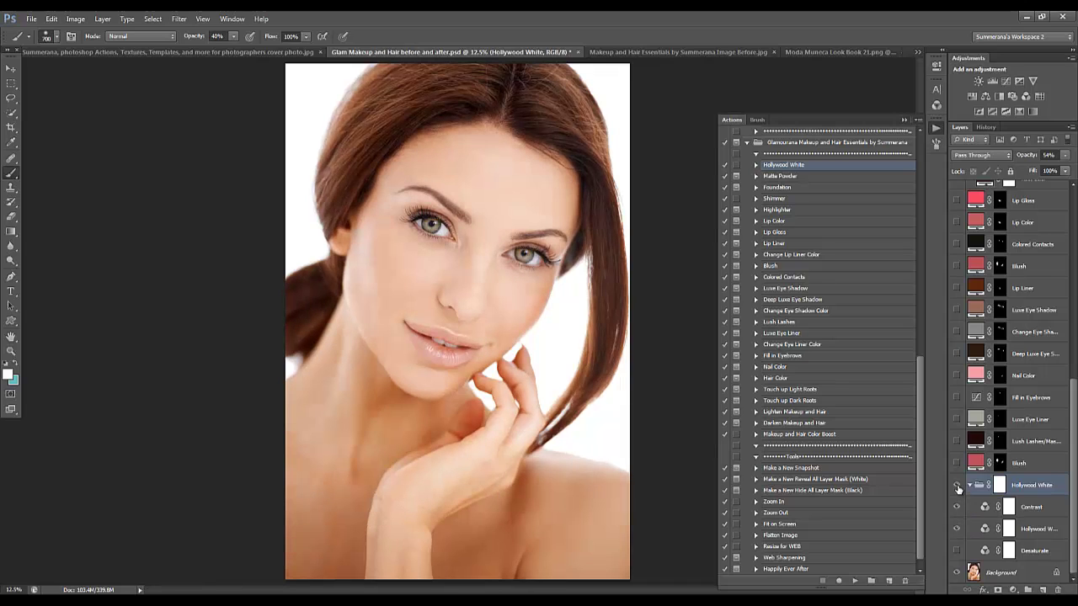
{"action": "left_click", "coordinate": [956, 485]}
{"action": "left_click", "coordinate": [956, 485]}
{"action": "left_click", "coordinate": [956, 486]}
{"action": "left_click_drag", "start_coordinate": [1001, 486], "coordinate": [1057, 589]}
Show the original Hollywood White group and the existing Foundation layer higher in the layer stack.
{"action": "scroll", "coordinate": [1046, 528], "scroll_direction": "up", "scroll_amount": 6}
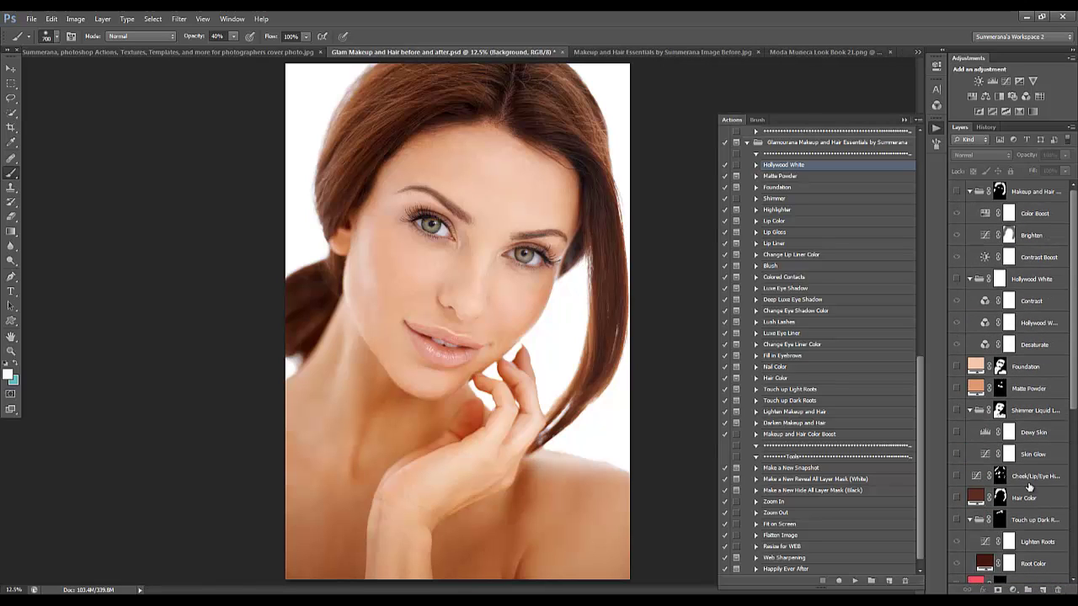
{"action": "left_click", "coordinate": [956, 280]}
{"action": "scroll", "coordinate": [1018, 322], "scroll_direction": "down", "scroll_amount": 3}
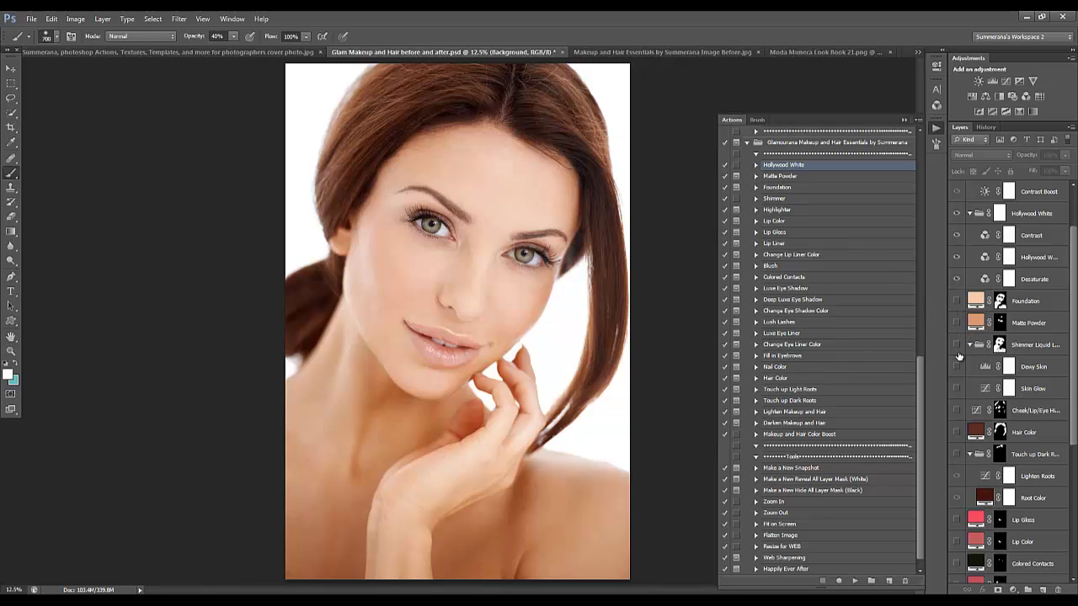
{"action": "left_click", "coordinate": [956, 302]}
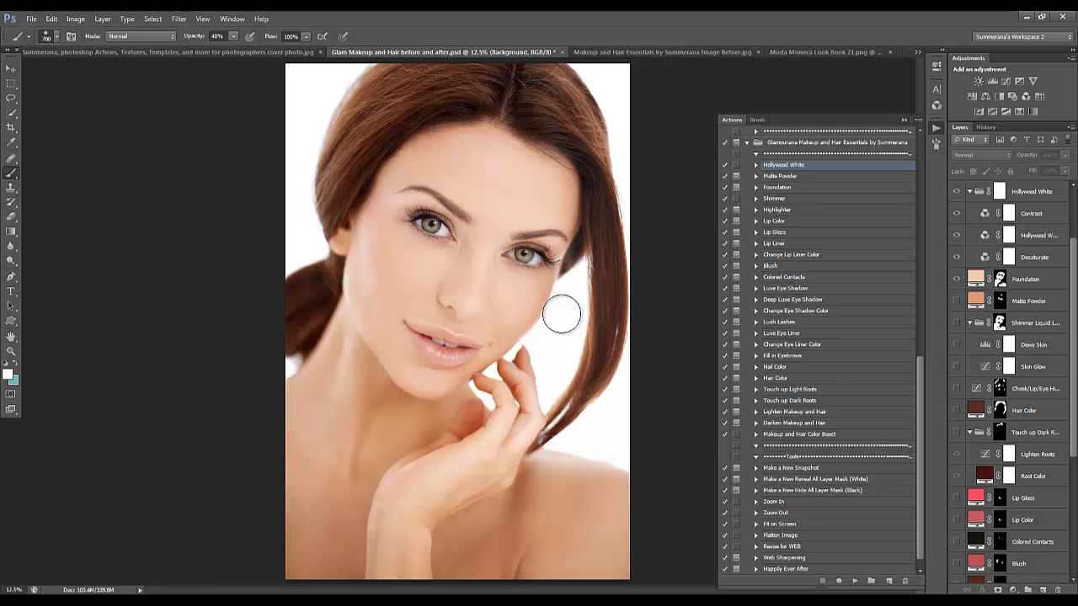
Run the Foundation action and sample a light skin tone from the face as the foundation color.
{"action": "left_click", "coordinate": [776, 187]}
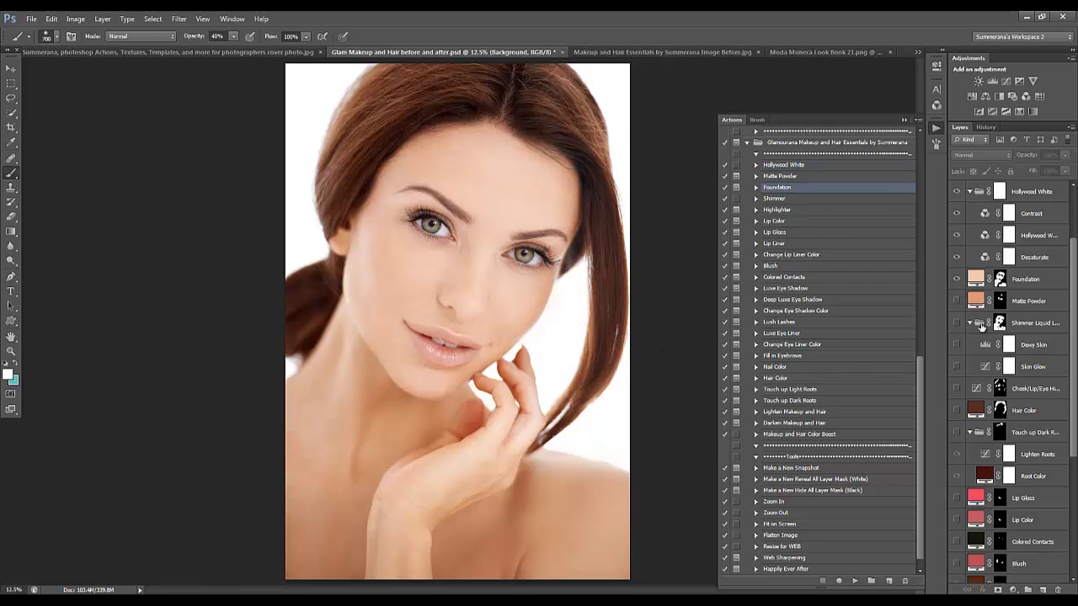
{"action": "left_click", "coordinate": [854, 580]}
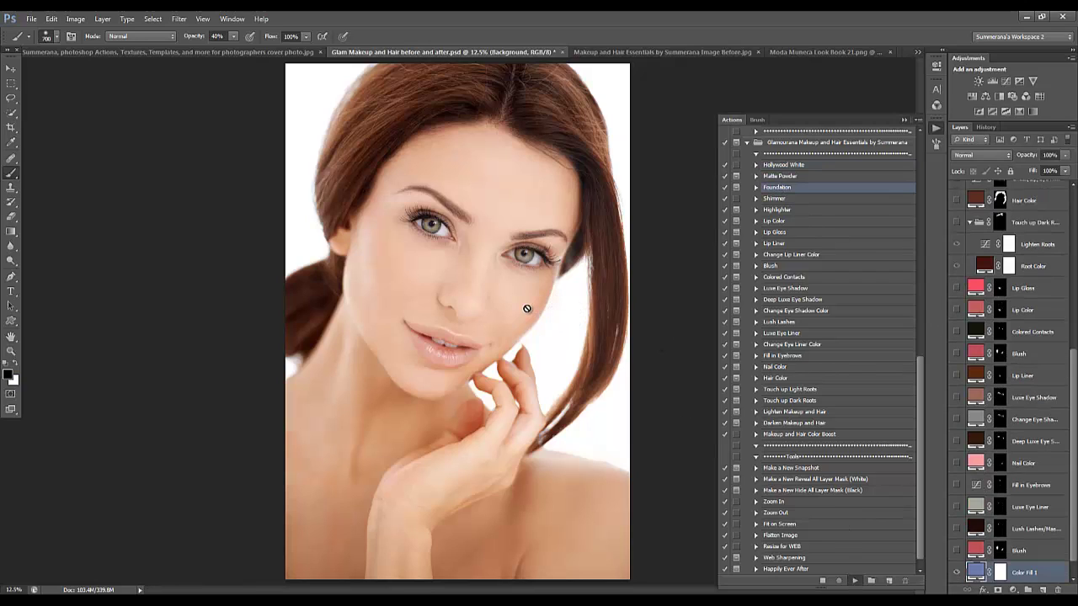
{"action": "left_click", "coordinate": [532, 245]}
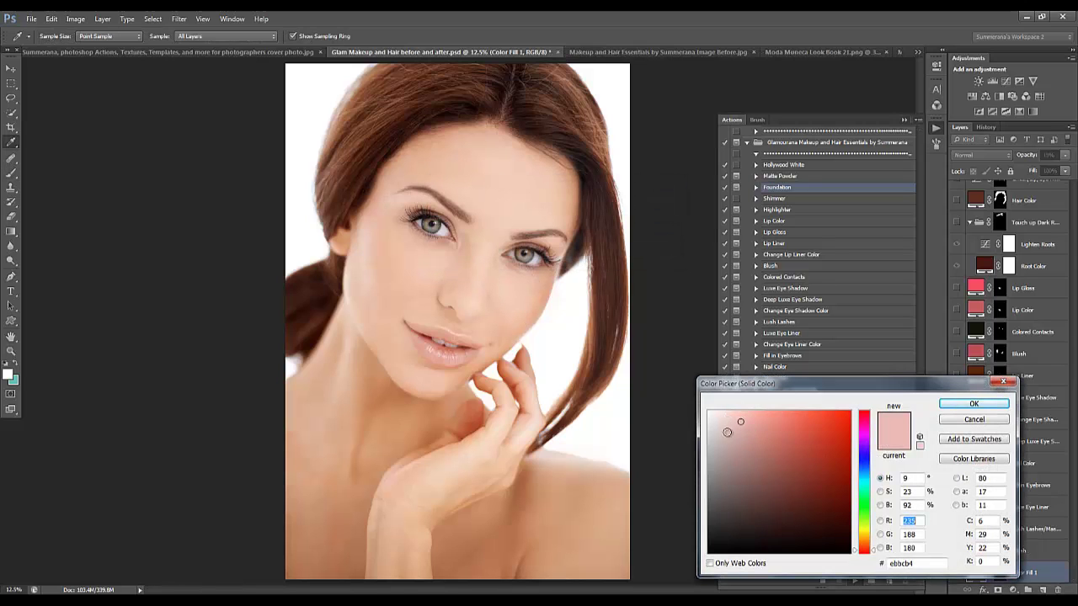
{"action": "left_click", "coordinate": [370, 255]}
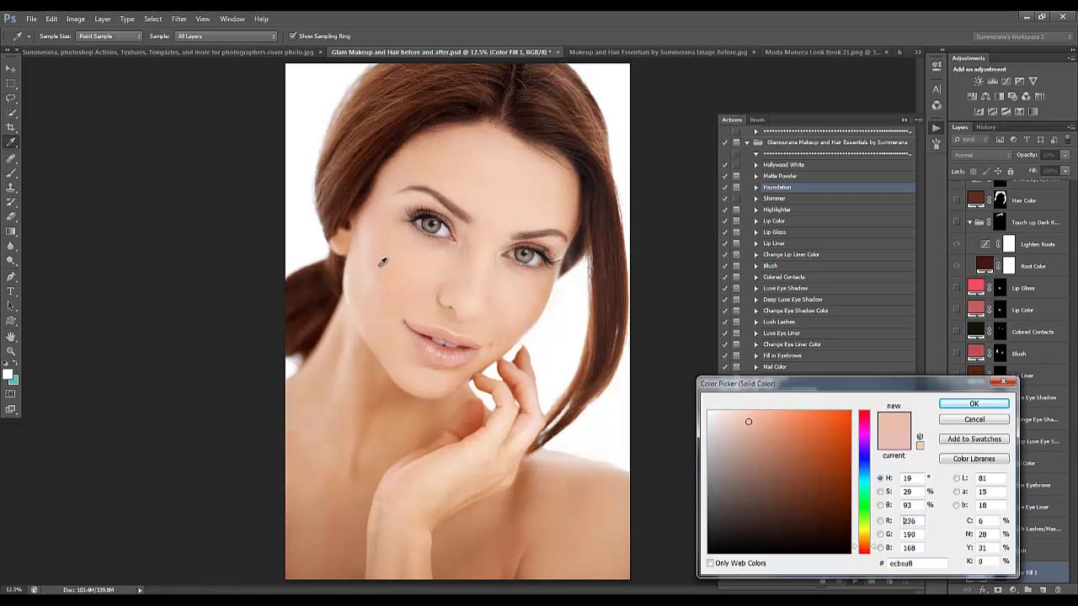
{"action": "mouse_move", "coordinate": [422, 333]}
{"action": "left_mouse_down"}
{"action": "mouse_move", "coordinate": [438, 308]}
{"action": "mouse_move", "coordinate": [428, 272]}
{"action": "mouse_move", "coordinate": [370, 259]}
{"action": "left_mouse_up"}
{"action": "left_click", "coordinate": [483, 150]}
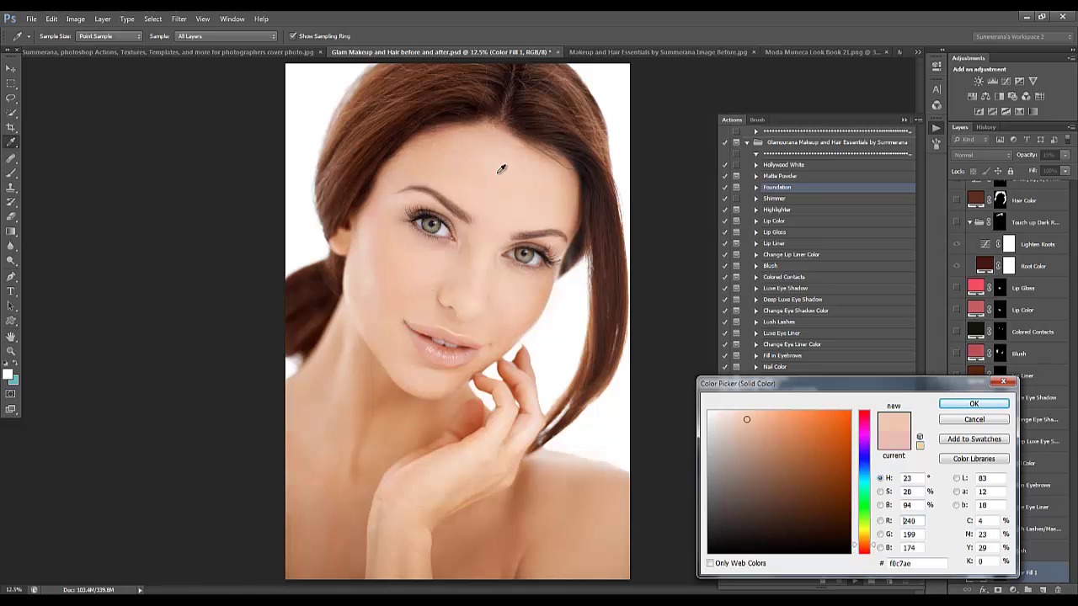
{"action": "left_click", "coordinate": [559, 220]}
{"action": "left_click", "coordinate": [954, 405]}
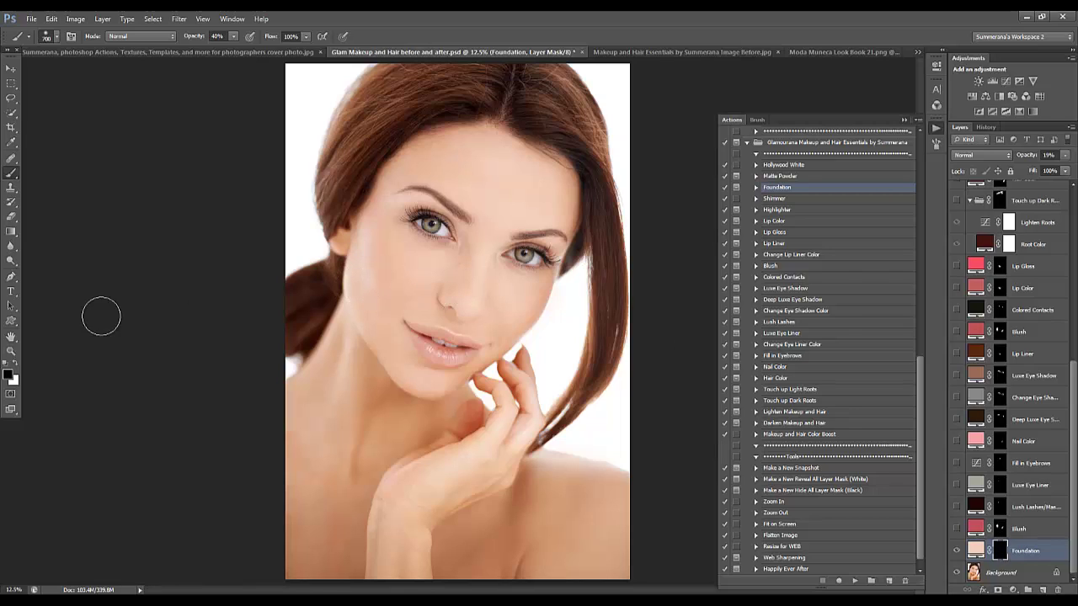
Paint the foundation over the face, neck and shoulders on the new layer's mask with a white brush at 100% opacity.
{"action": "left_click", "coordinate": [15, 367]}
{"action": "left_click_drag", "start_coordinate": [234, 36], "coordinate": [280, 53]}
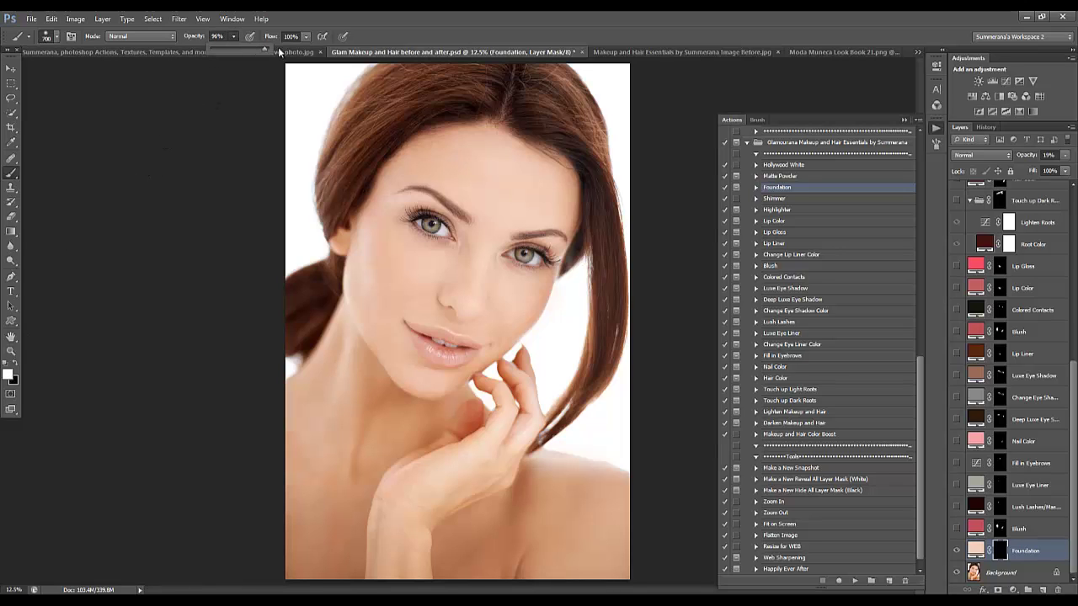
{"action": "left_click", "coordinate": [10, 376]}
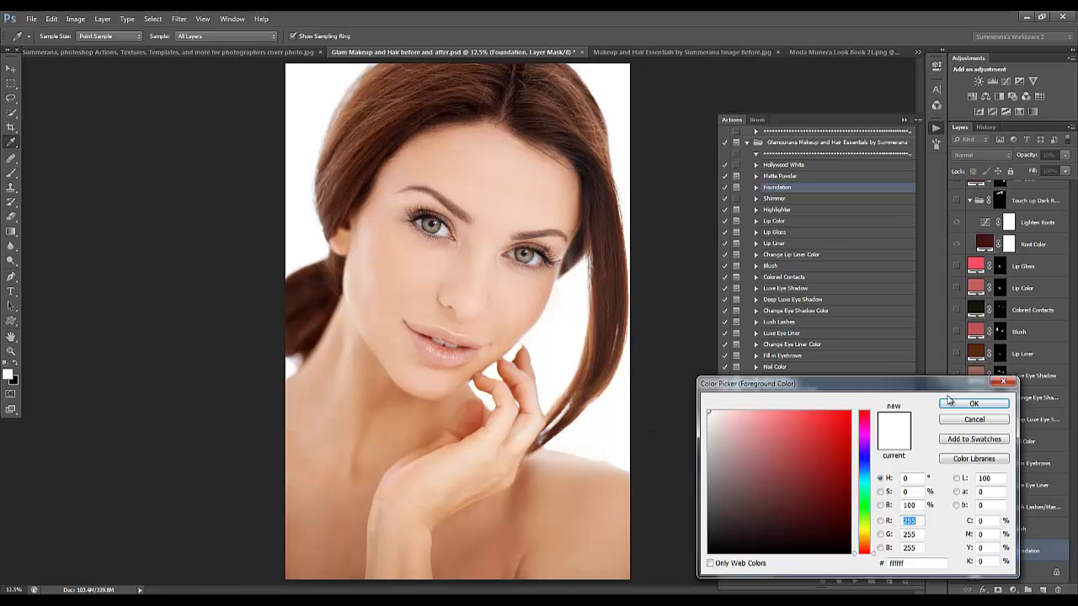
{"action": "key", "text": "Return"}
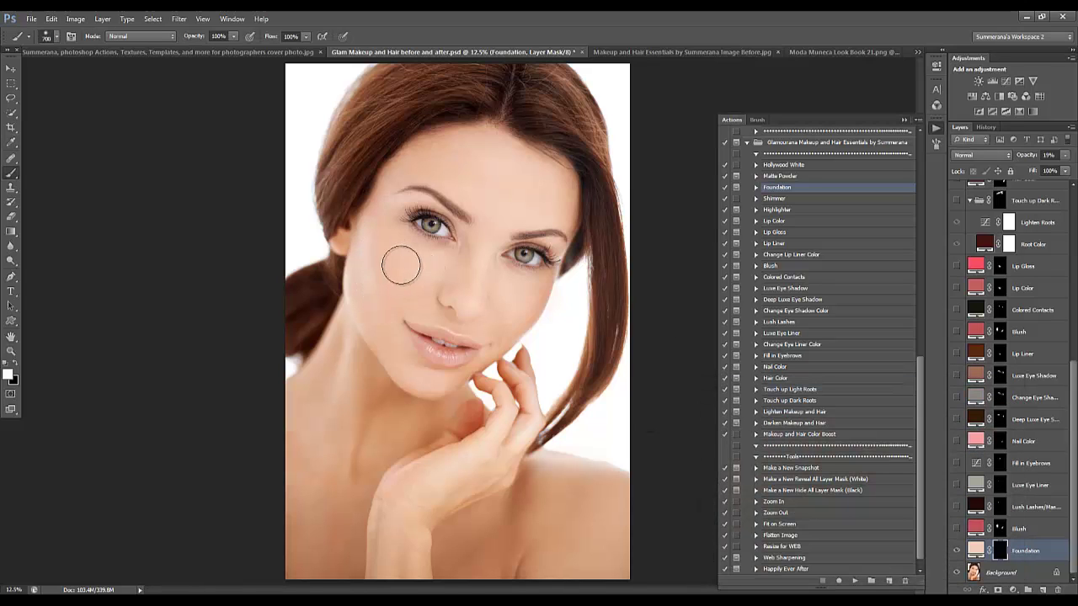
{"action": "mouse_move", "coordinate": [422, 259]}
{"action": "left_mouse_down"}
{"action": "mouse_move", "coordinate": [469, 250]}
{"action": "mouse_move", "coordinate": [470, 259]}
{"action": "mouse_move", "coordinate": [376, 296]}
{"action": "mouse_move", "coordinate": [382, 320]}
{"action": "mouse_move", "coordinate": [440, 291]}
{"action": "mouse_move", "coordinate": [529, 293]}
{"action": "mouse_move", "coordinate": [490, 295]}
{"action": "mouse_move", "coordinate": [475, 172]}
{"action": "mouse_move", "coordinate": [420, 157]}
{"action": "mouse_move", "coordinate": [487, 149]}
{"action": "mouse_move", "coordinate": [557, 186]}
{"action": "mouse_move", "coordinate": [561, 207]}
{"action": "mouse_move", "coordinate": [451, 244]}
{"action": "mouse_move", "coordinate": [359, 337]}
{"action": "mouse_move", "coordinate": [374, 415]}
{"action": "mouse_move", "coordinate": [360, 397]}
{"action": "mouse_move", "coordinate": [331, 433]}
{"action": "mouse_move", "coordinate": [346, 480]}
{"action": "mouse_move", "coordinate": [330, 576]}
{"action": "mouse_move", "coordinate": [305, 485]}
{"action": "mouse_move", "coordinate": [307, 560]}
{"action": "mouse_move", "coordinate": [303, 422]}
{"action": "mouse_move", "coordinate": [330, 564]}
{"action": "mouse_move", "coordinate": [369, 462]}
{"action": "mouse_move", "coordinate": [348, 563]}
{"action": "mouse_move", "coordinate": [349, 468]}
{"action": "mouse_move", "coordinate": [443, 405]}
{"action": "mouse_move", "coordinate": [589, 506]}
{"action": "mouse_move", "coordinate": [472, 415]}
{"action": "mouse_move", "coordinate": [357, 450]}
{"action": "mouse_move", "coordinate": [492, 518]}
{"action": "mouse_move", "coordinate": [509, 553]}
{"action": "mouse_move", "coordinate": [444, 544]}
{"action": "mouse_move", "coordinate": [481, 576]}
{"action": "mouse_move", "coordinate": [531, 481]}
{"action": "mouse_move", "coordinate": [544, 476]}
{"action": "mouse_move", "coordinate": [615, 508]}
{"action": "mouse_move", "coordinate": [590, 548]}
{"action": "mouse_move", "coordinate": [614, 572]}
{"action": "mouse_move", "coordinate": [575, 564]}
{"action": "mouse_move", "coordinate": [615, 565]}
{"action": "left_mouse_up"}
Lower the new Foundation layer's opacity to about 11%, and hide the layer after comparing the portrait with and without it.
{"action": "left_click", "coordinate": [1064, 156]}
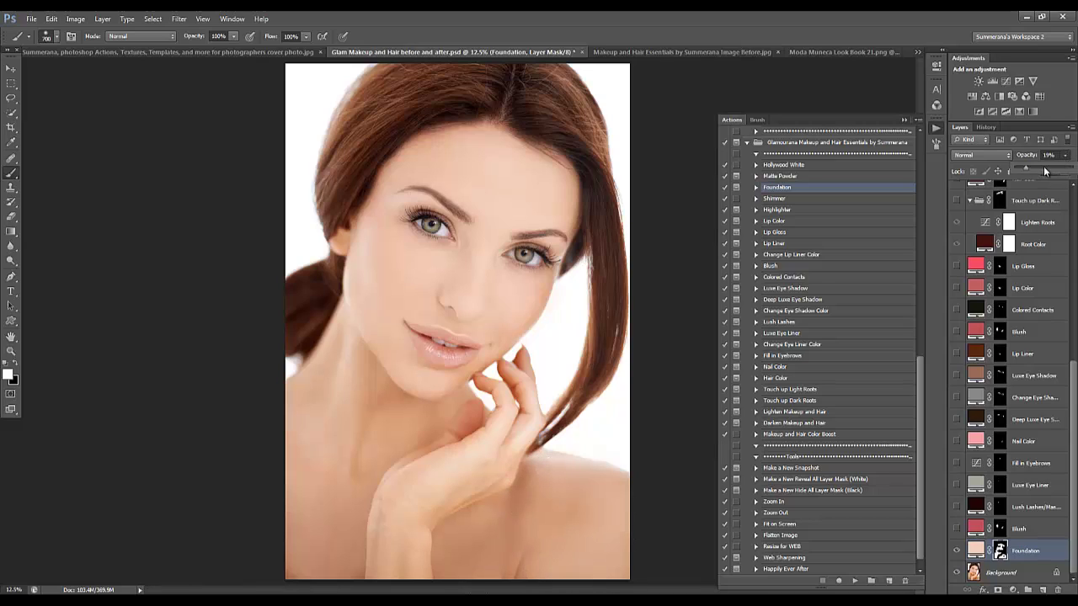
{"action": "left_click_drag", "start_coordinate": [1024, 168], "coordinate": [1020, 168]}
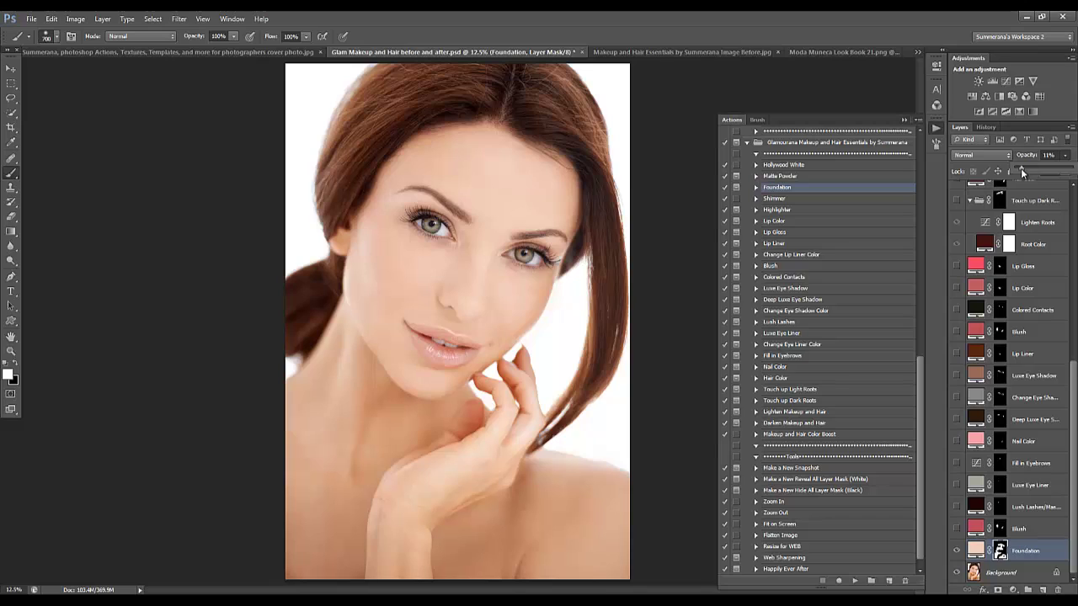
{"action": "left_click", "coordinate": [956, 549]}
{"action": "left_click", "coordinate": [956, 550]}
Select the existing Matte Powder layer below the original Foundation layer and make it visible.
{"action": "scroll", "coordinate": [979, 381], "scroll_direction": "up", "scroll_amount": 5}
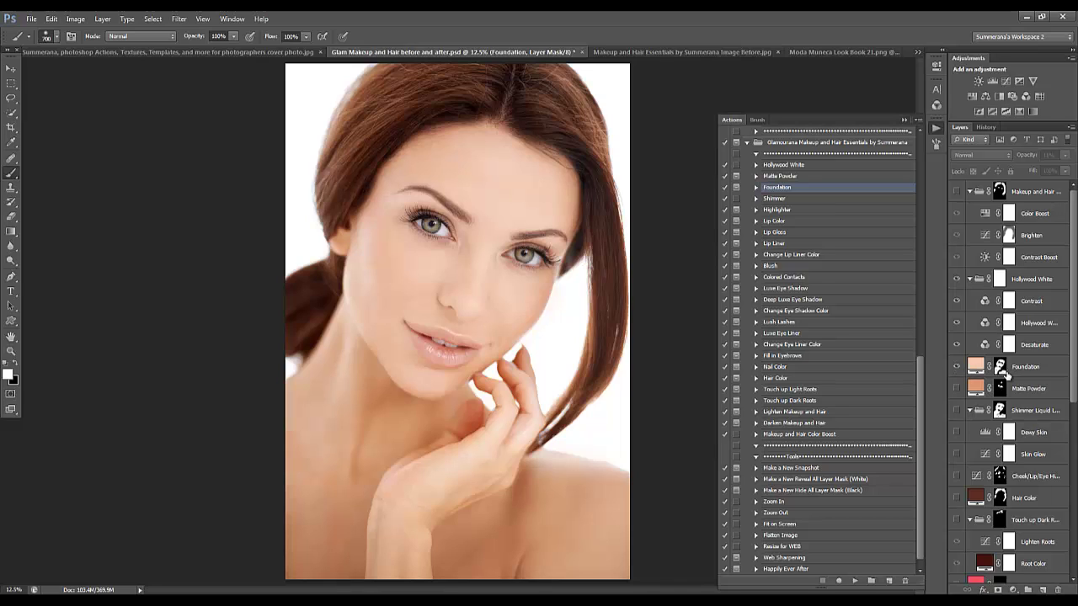
{"action": "scroll", "coordinate": [1008, 383], "scroll_direction": "down", "scroll_amount": 2}
{"action": "left_click", "coordinate": [1008, 324]}
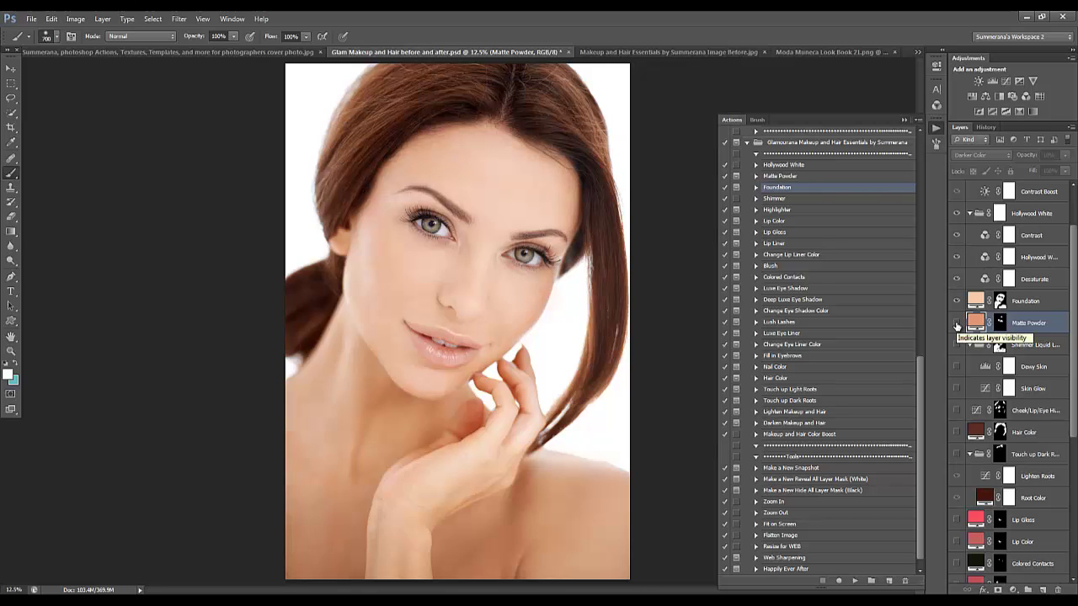
{"action": "left_click", "coordinate": [956, 325]}
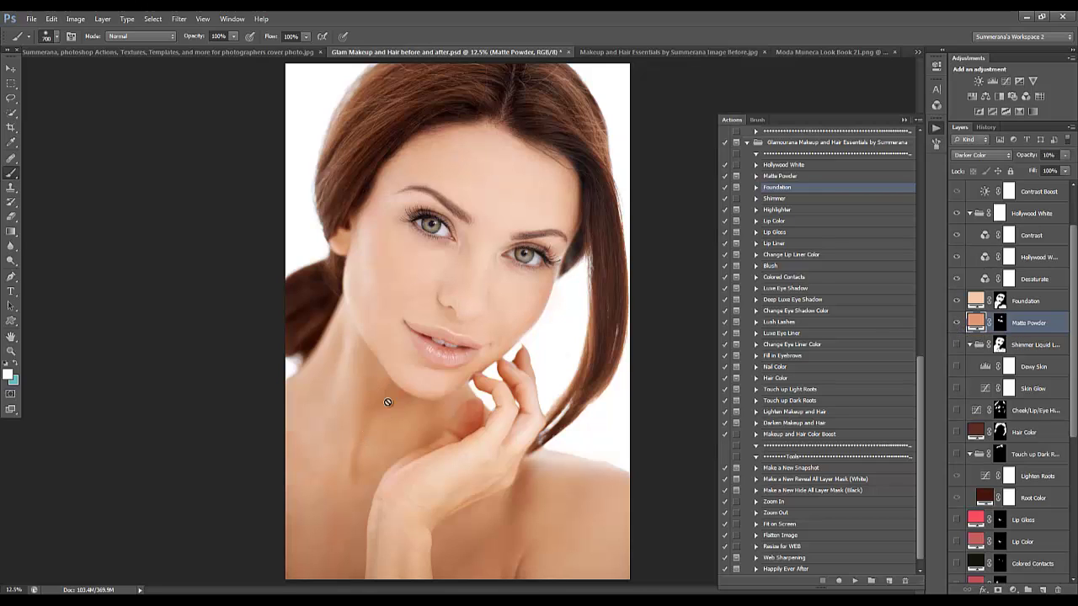
Compare the portrait with and without the Matte Powder layer, keeping the layer visible.
{"action": "left_click", "coordinate": [956, 324]}
{"action": "left_click", "coordinate": [956, 325]}
{"action": "left_click", "coordinate": [956, 325]}
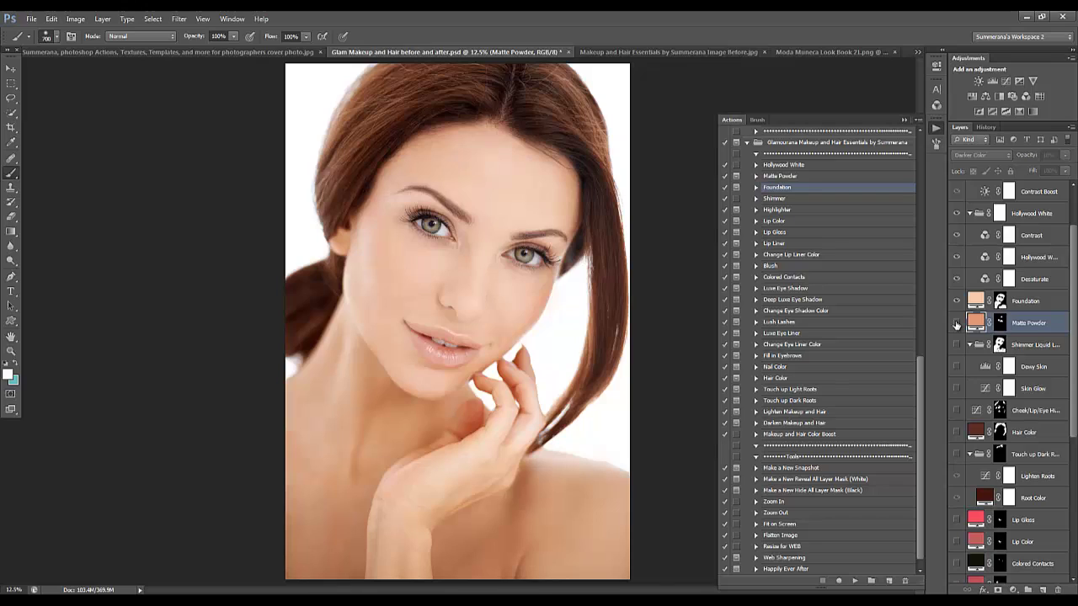
{"action": "left_click", "coordinate": [956, 325]}
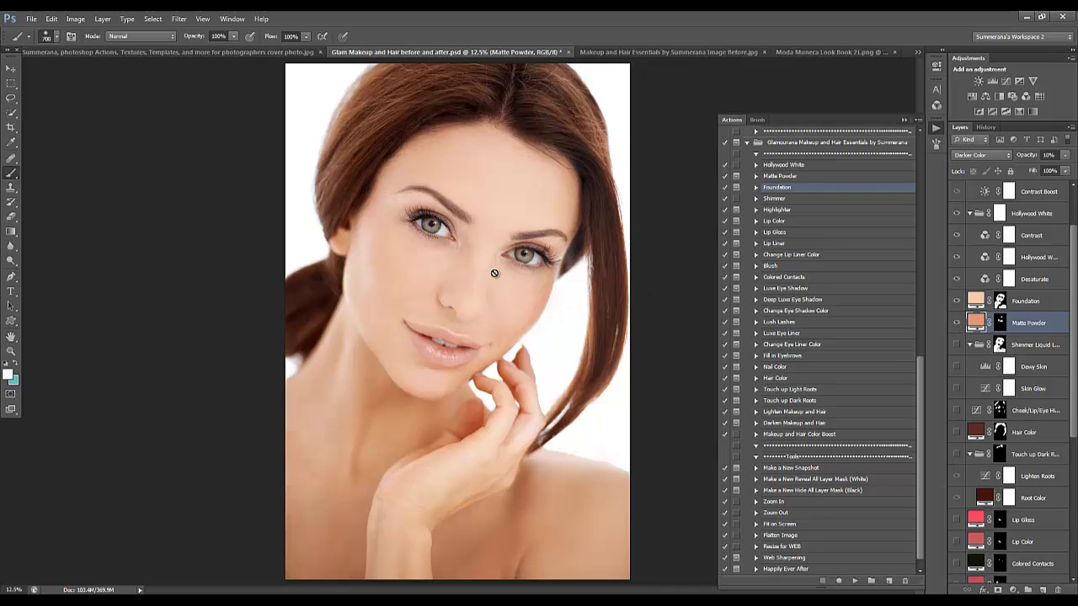
{"action": "left_click", "coordinate": [956, 325]}
{"action": "left_click", "coordinate": [956, 325]}
Open the Matte Powder layer's fill color for inspection and close it without changing the color.
{"action": "double_click", "coordinate": [975, 325]}
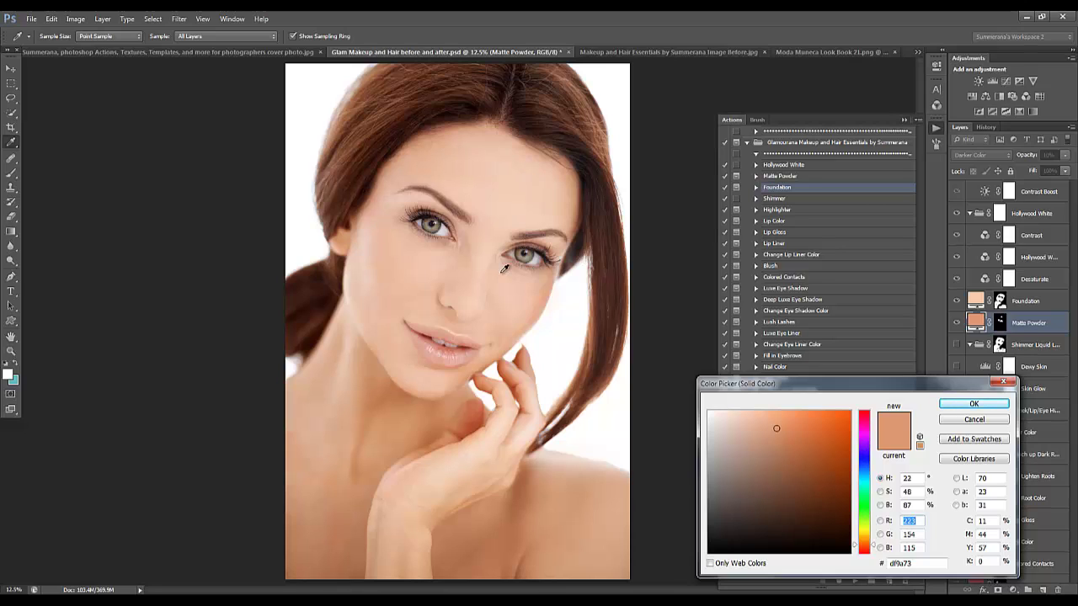
{"action": "left_click", "coordinate": [974, 418]}
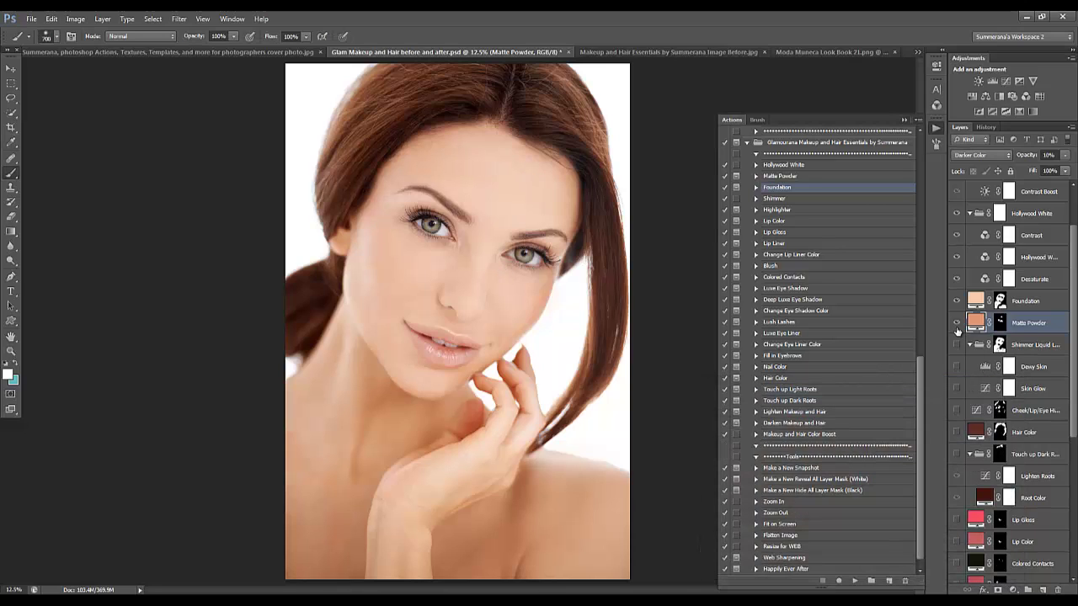
{"action": "scroll", "coordinate": [1001, 351], "scroll_direction": "down", "scroll_amount": 1}
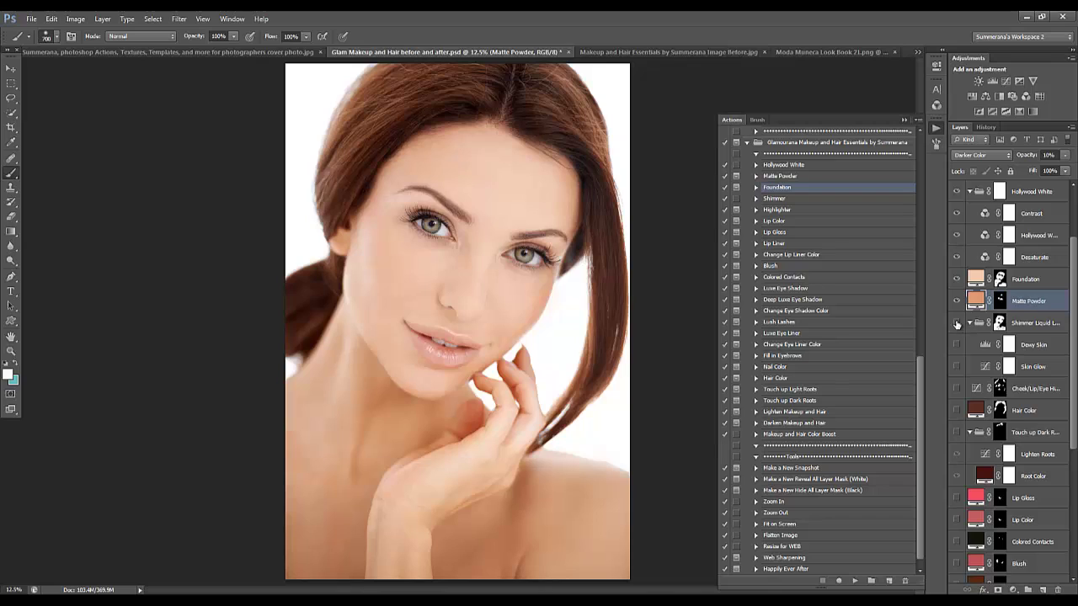
Make the Shimmer Liquid group with its Dewy Skin and Skin Glow layers, the Cheek/Lip/Eye highlight layer and the Hair Color layer visible.
{"action": "left_click_drag", "start_coordinate": [956, 324], "coordinate": [955, 372]}
{"action": "scroll", "coordinate": [961, 383], "scroll_direction": "down", "scroll_amount": 1}
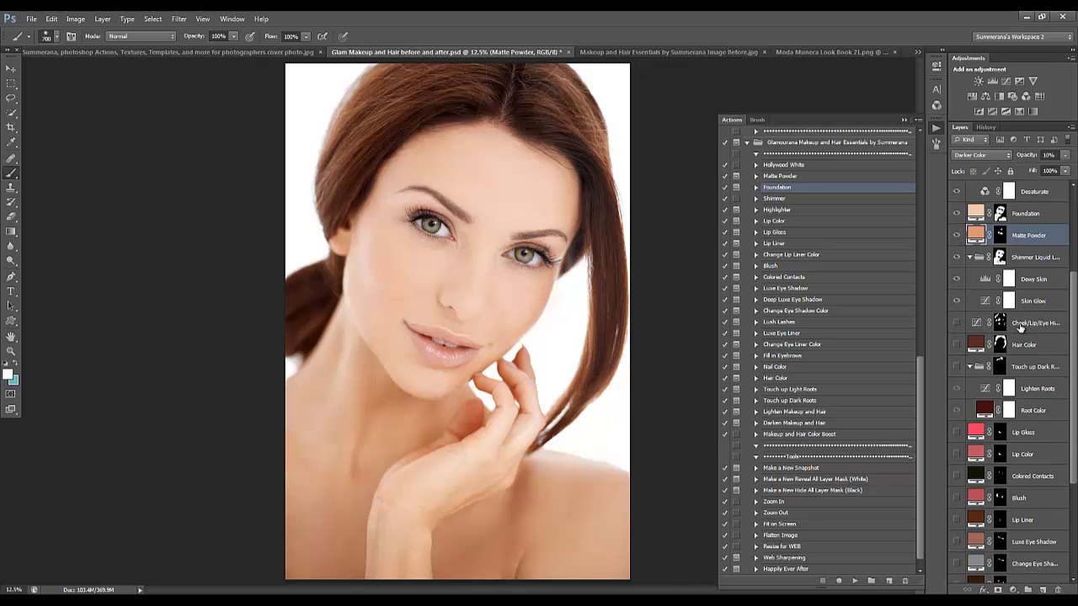
{"action": "left_click", "coordinate": [954, 324]}
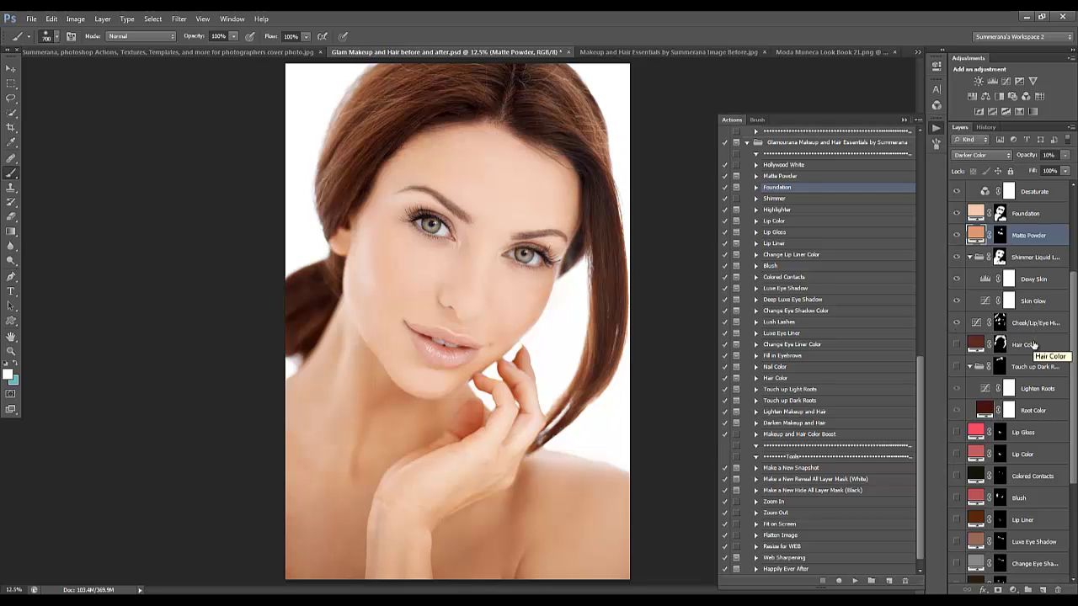
{"action": "left_click", "coordinate": [999, 344]}
{"action": "left_click", "coordinate": [956, 345]}
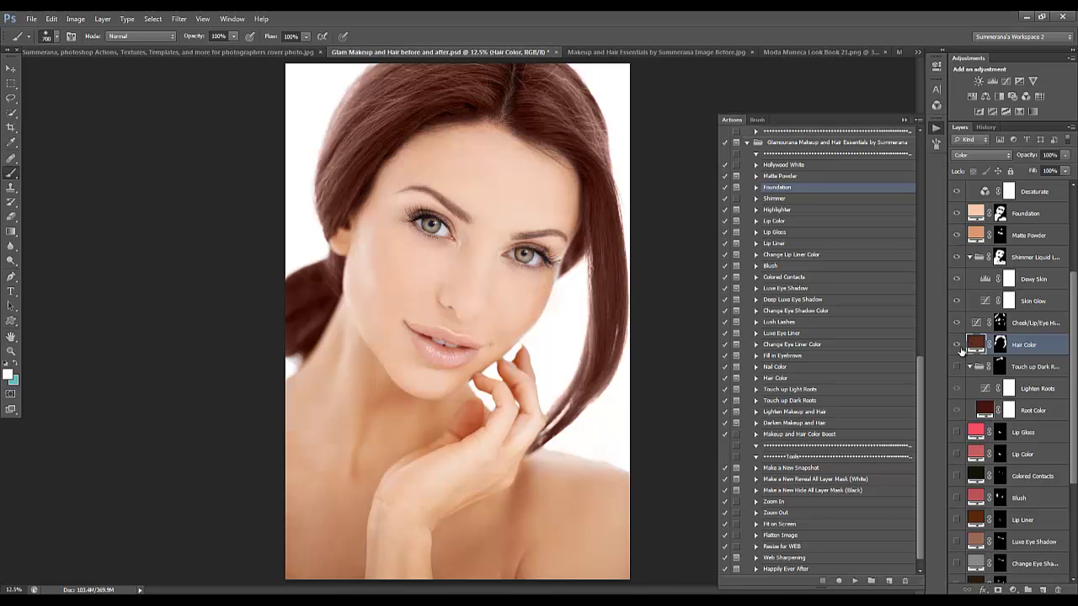
Preview the existing Touch up Dark Roots group on the recolored hair and hide the group again.
{"action": "scroll", "coordinate": [973, 356], "scroll_direction": "down", "scroll_amount": 1}
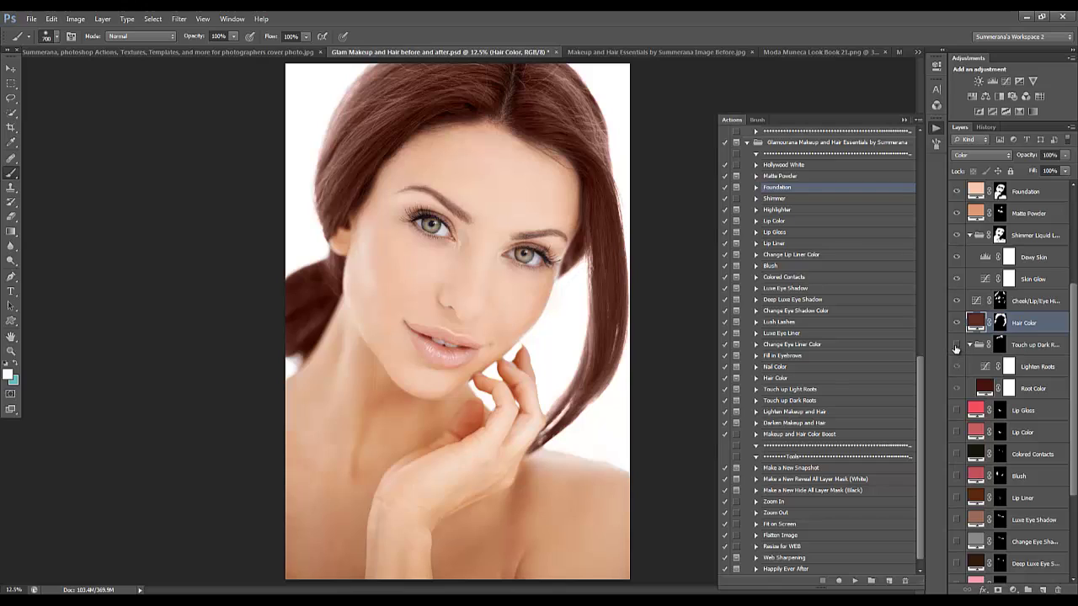
{"action": "left_click", "coordinate": [956, 346]}
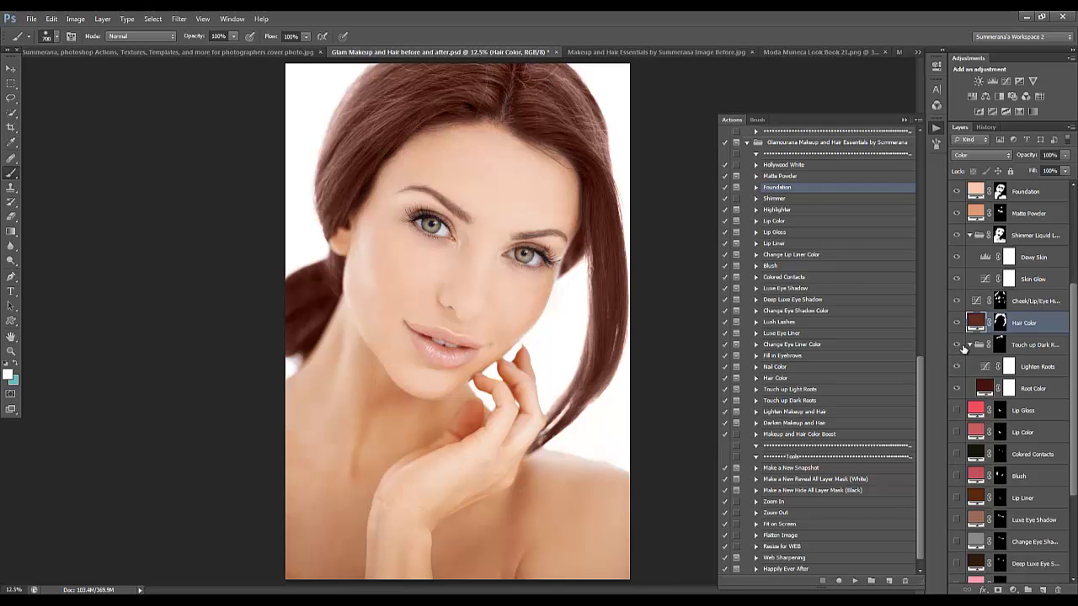
{"action": "left_click", "coordinate": [1021, 351]}
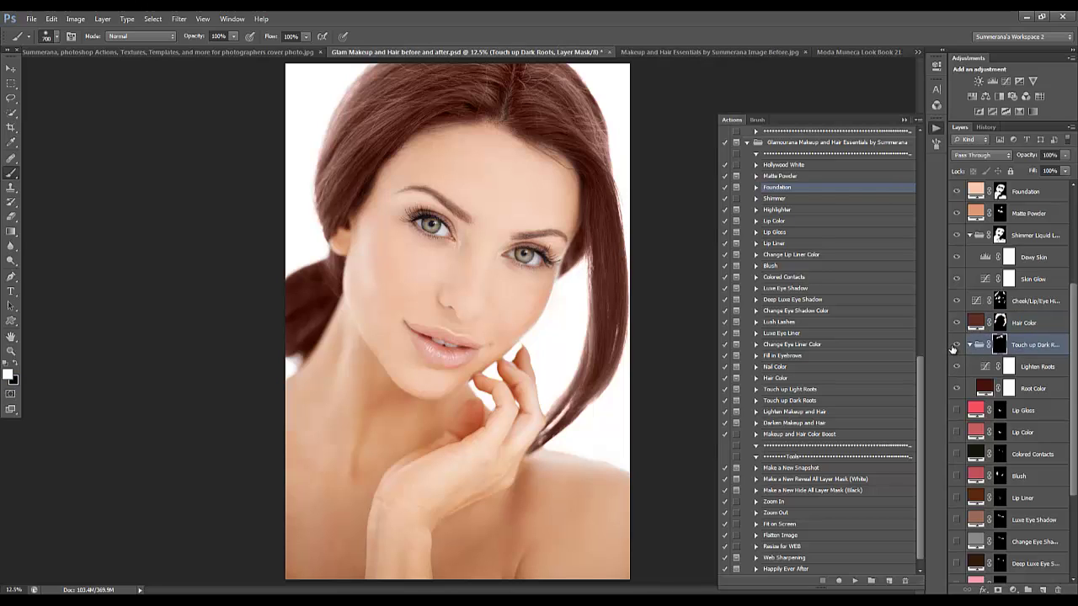
{"action": "scroll", "coordinate": [955, 348], "scroll_direction": "down", "scroll_amount": 2}
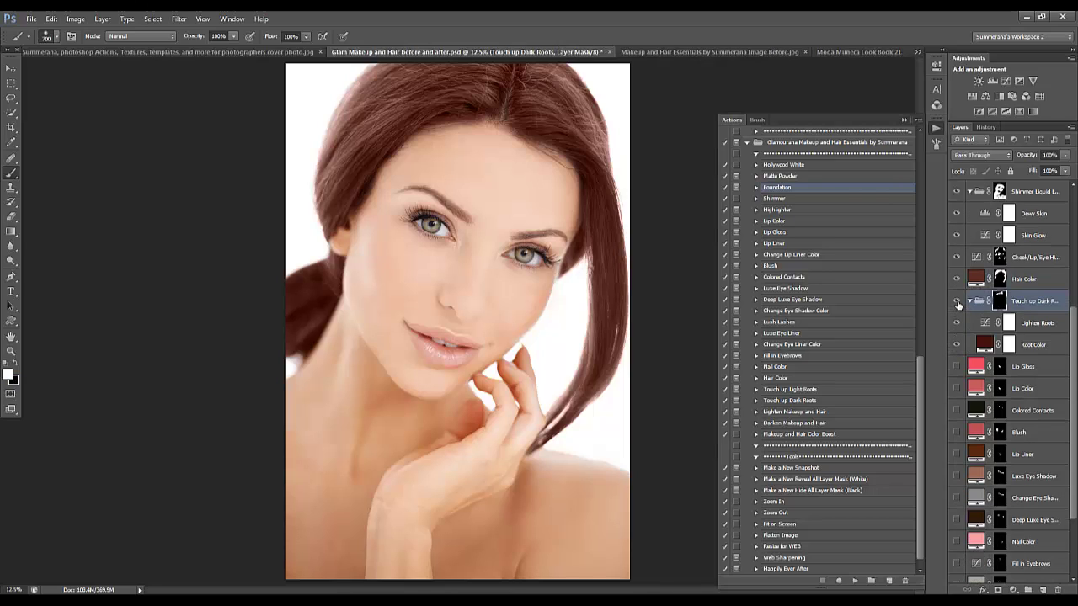
{"action": "left_click", "coordinate": [956, 303]}
Select the Background layer and run the Touch up Dark Roots action, continuing through its instruction messages to the root color picker.
{"action": "scroll", "coordinate": [1010, 362], "scroll_direction": "down", "scroll_amount": 5}
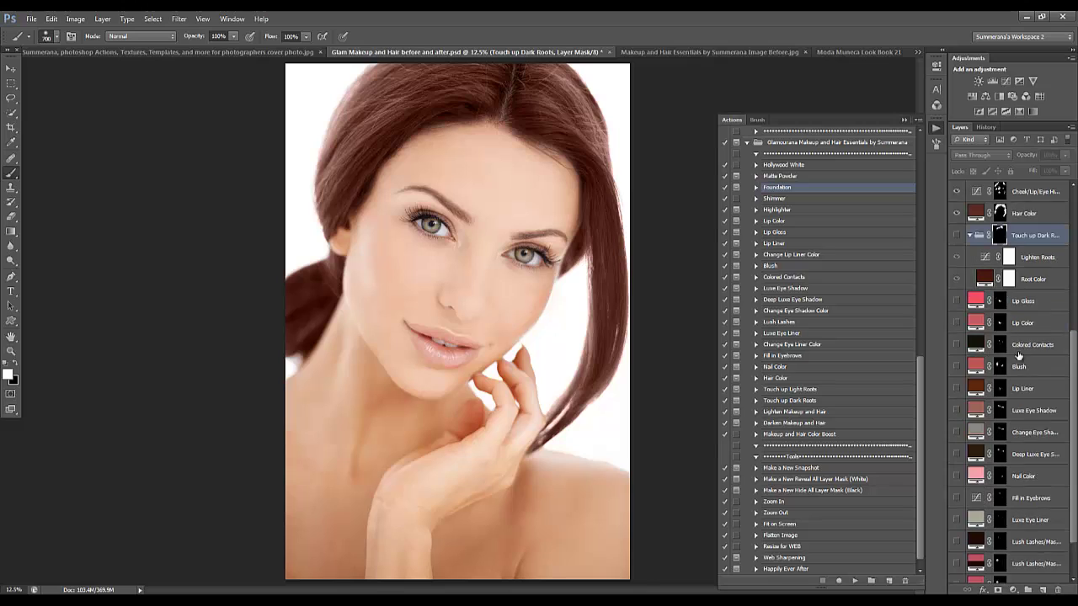
{"action": "left_click", "coordinate": [1008, 573]}
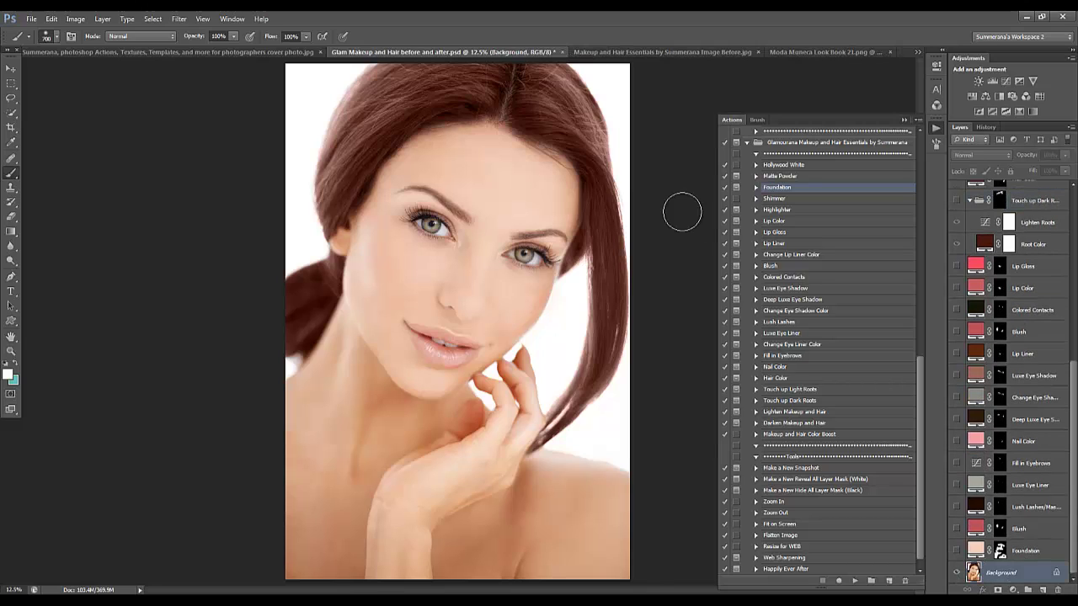
{"action": "scroll", "coordinate": [1002, 252], "scroll_direction": "up", "scroll_amount": 11}
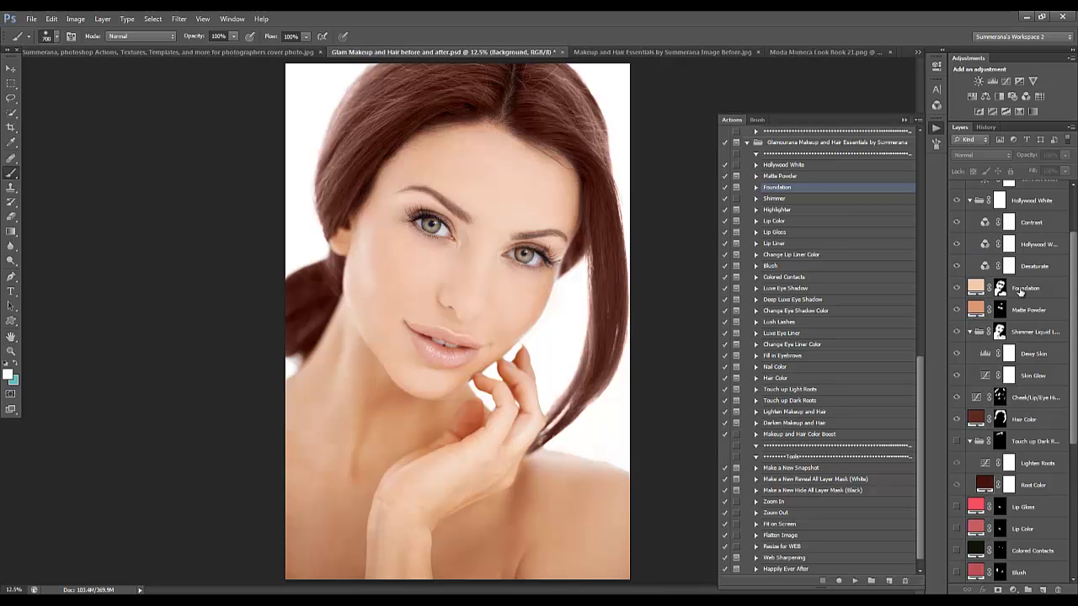
{"action": "scroll", "coordinate": [1020, 401], "scroll_direction": "down", "scroll_amount": 4}
{"action": "scroll", "coordinate": [1021, 402], "scroll_direction": "down", "scroll_amount": 1}
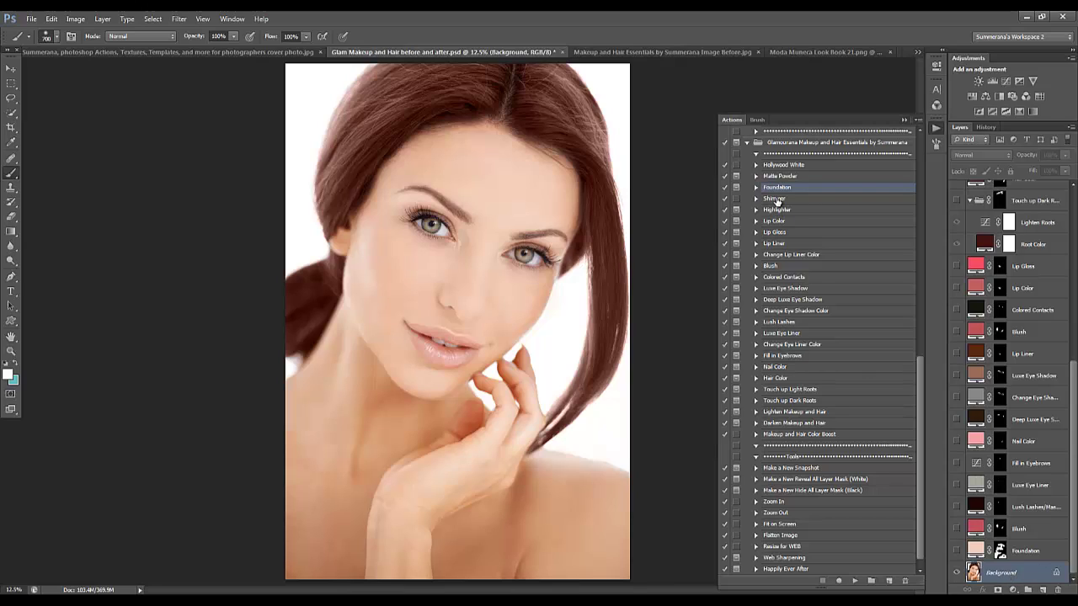
{"action": "scroll", "coordinate": [809, 394], "scroll_direction": "down", "scroll_amount": 1}
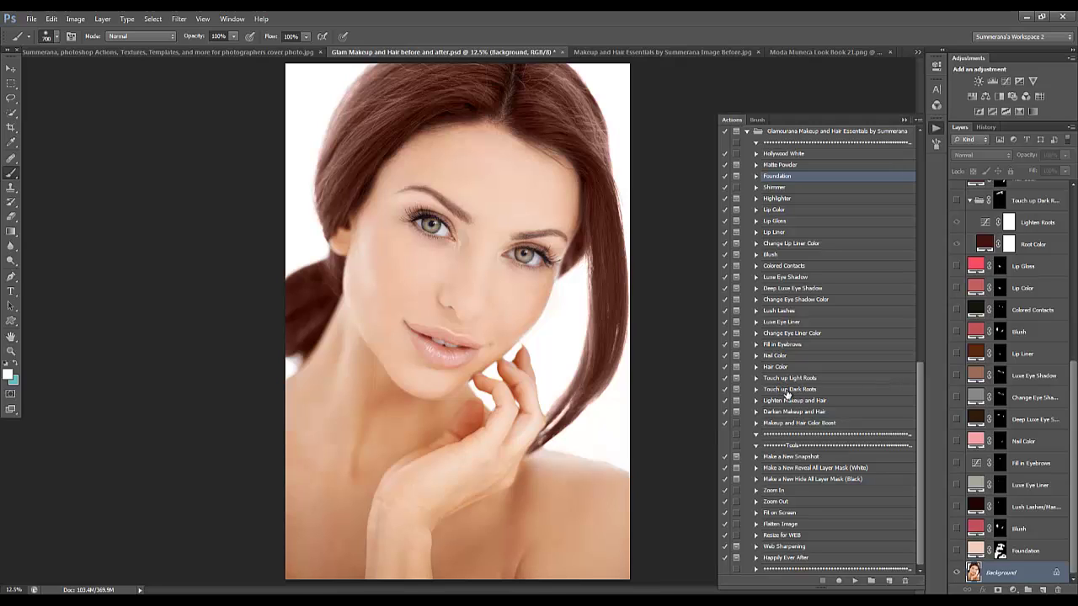
{"action": "left_click", "coordinate": [787, 390]}
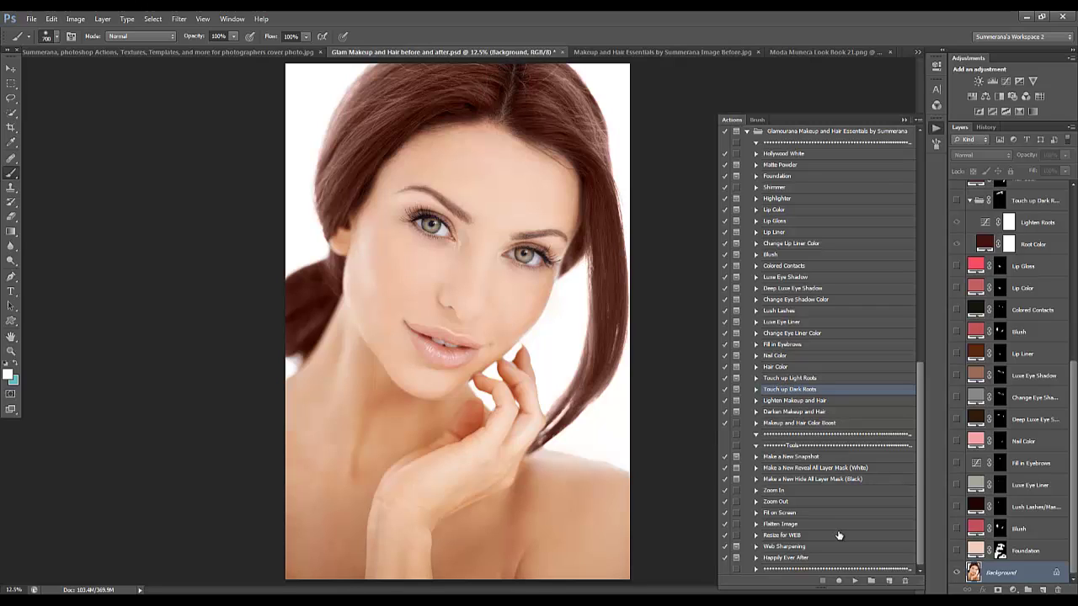
{"action": "left_click", "coordinate": [854, 581]}
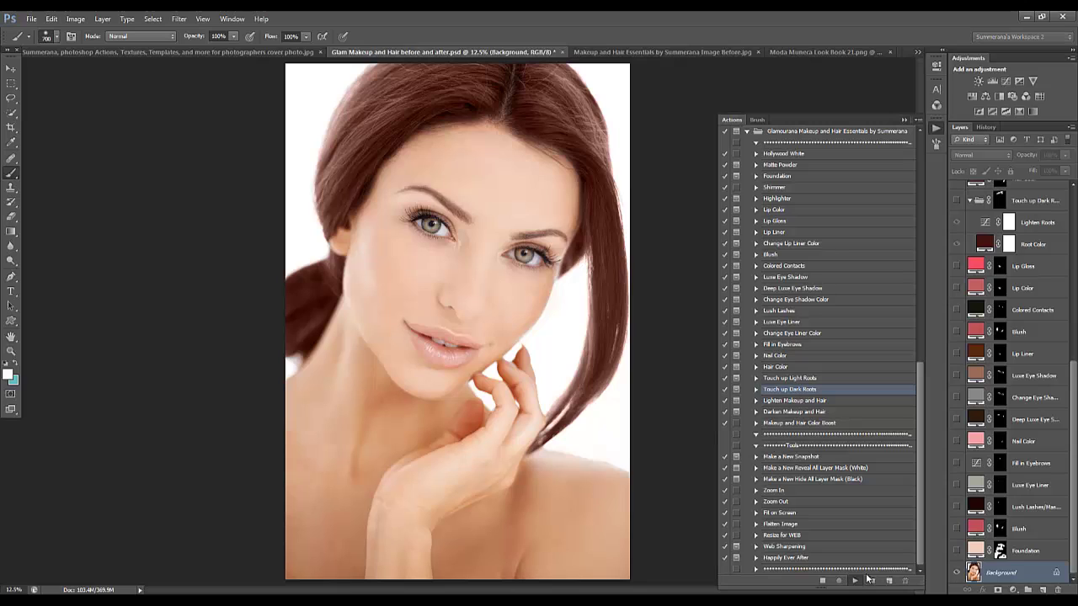
{"action": "left_click", "coordinate": [512, 239]}
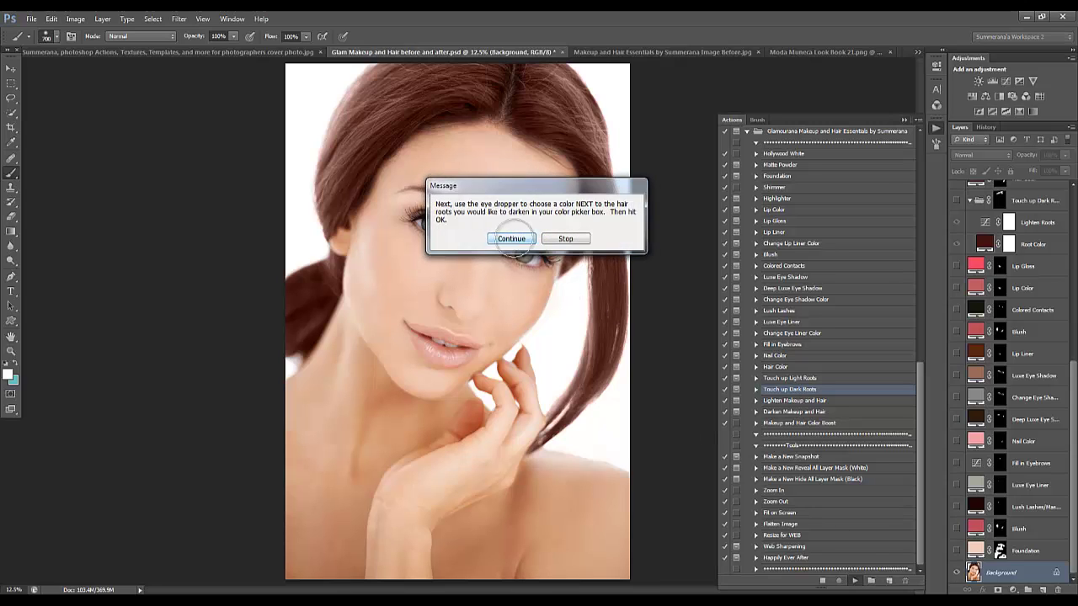
{"action": "left_click", "coordinate": [510, 239]}
{"action": "left_click", "coordinate": [525, 250]}
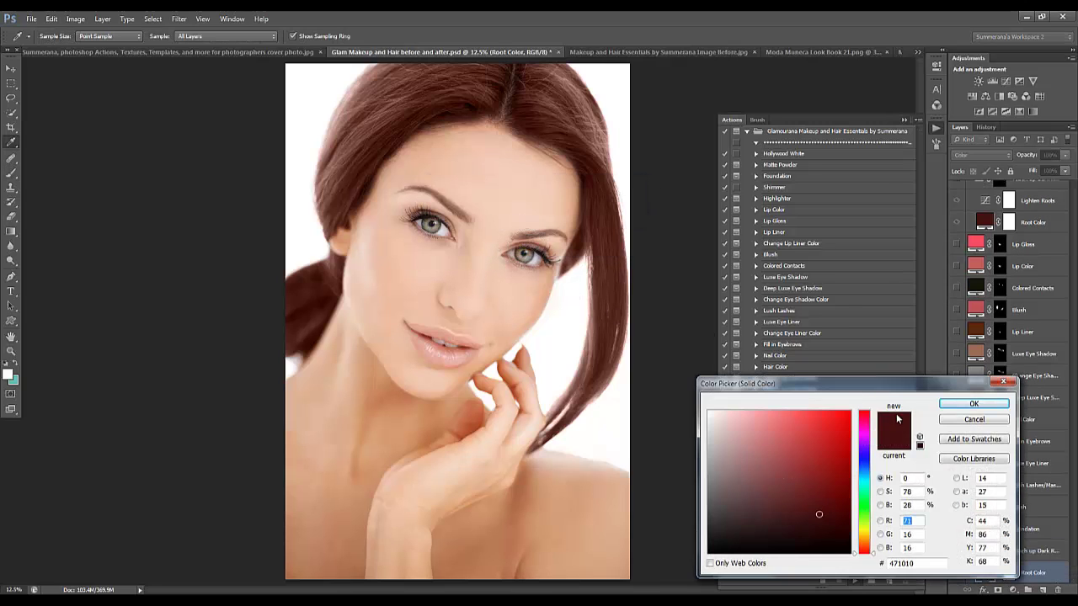
Sample a dark brown (#4d2017) from the hair near the roots as the Root Color and finish the action.
{"action": "left_click", "coordinate": [424, 83]}
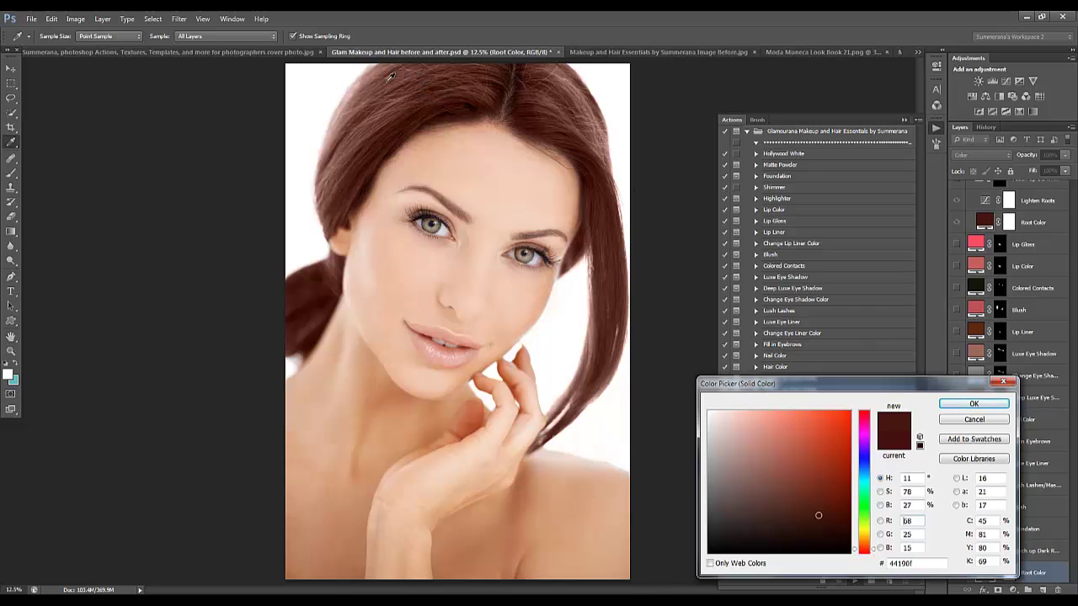
{"action": "left_click", "coordinate": [400, 71]}
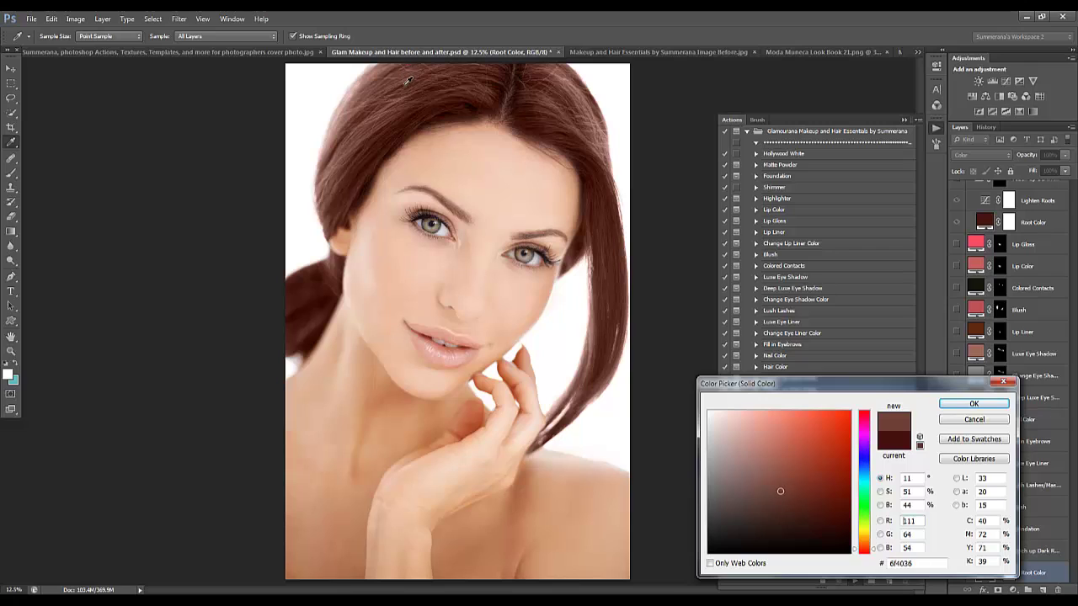
{"action": "left_click", "coordinate": [409, 86]}
{"action": "left_click", "coordinate": [418, 82]}
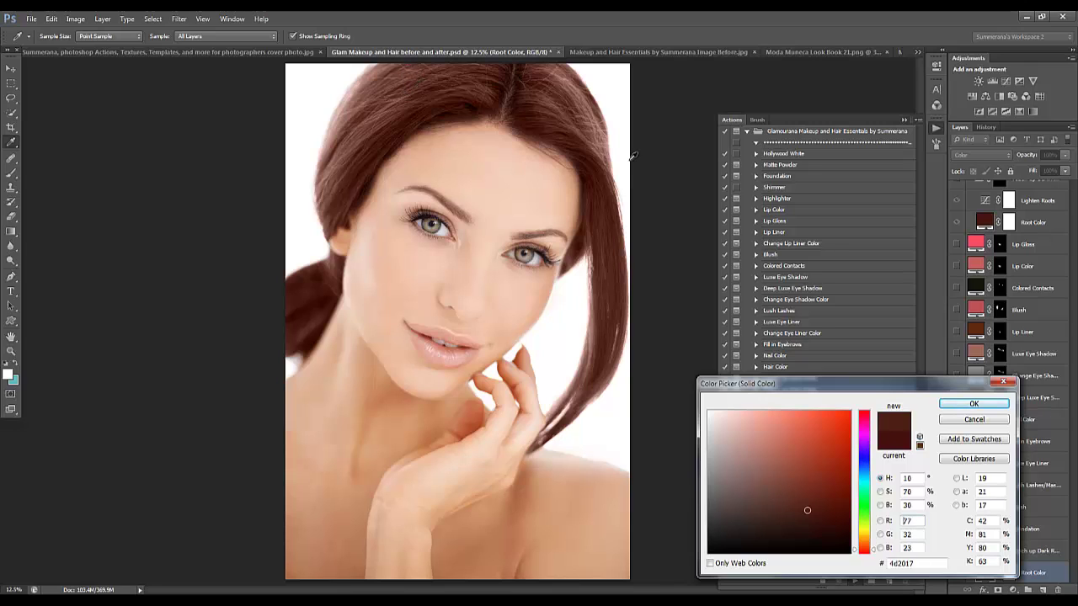
{"action": "left_click", "coordinate": [974, 405]}
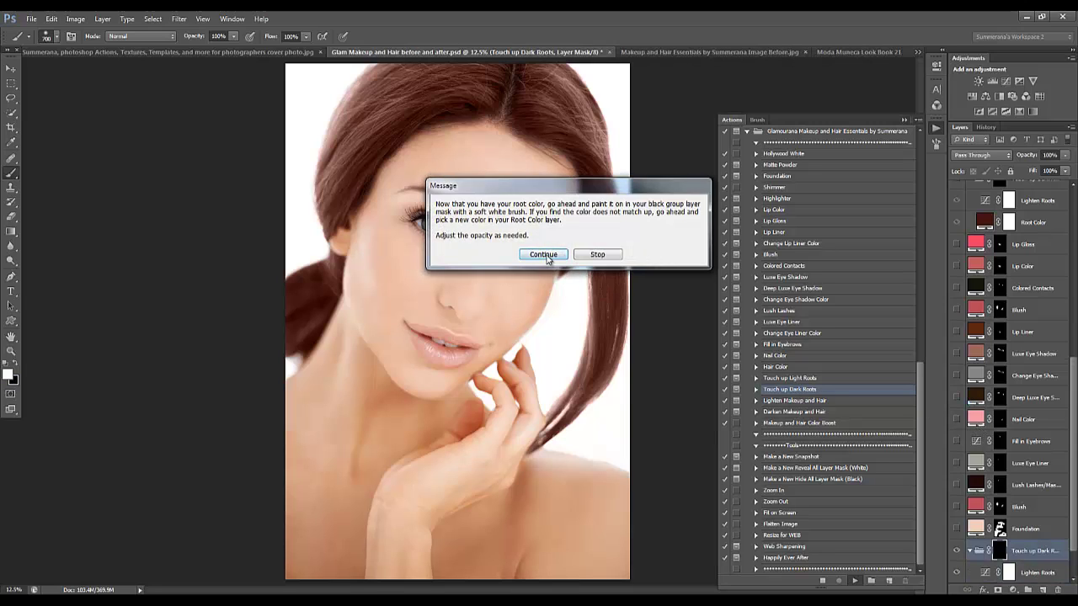
{"action": "left_click", "coordinate": [545, 254]}
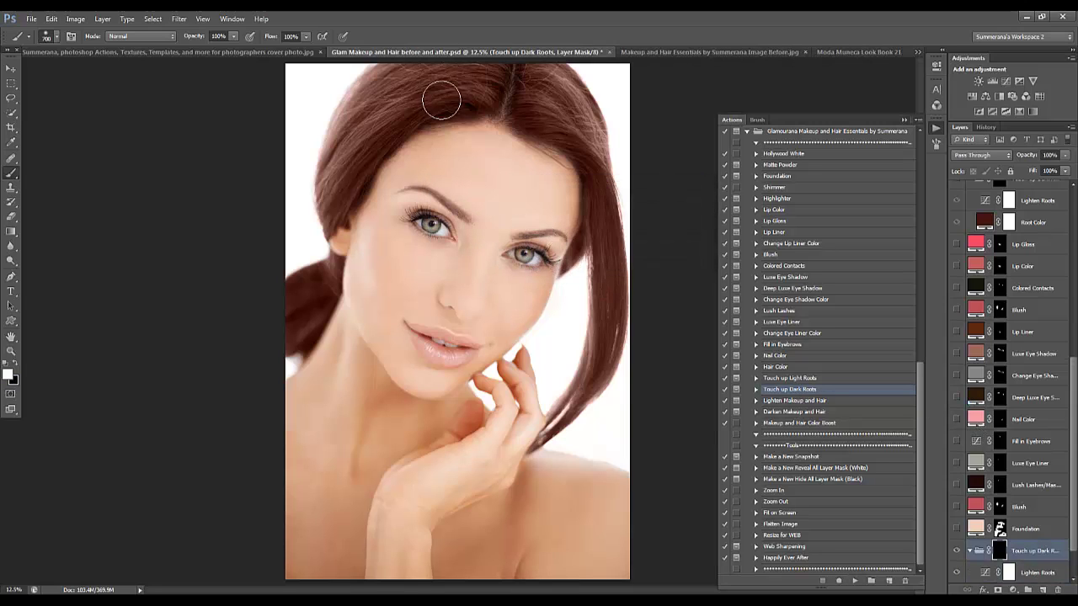
Paint white over the roots along the hair parting on the new Touch up Dark Roots group's mask.
{"action": "scroll", "coordinate": [1026, 516], "scroll_direction": "down", "scroll_amount": 2}
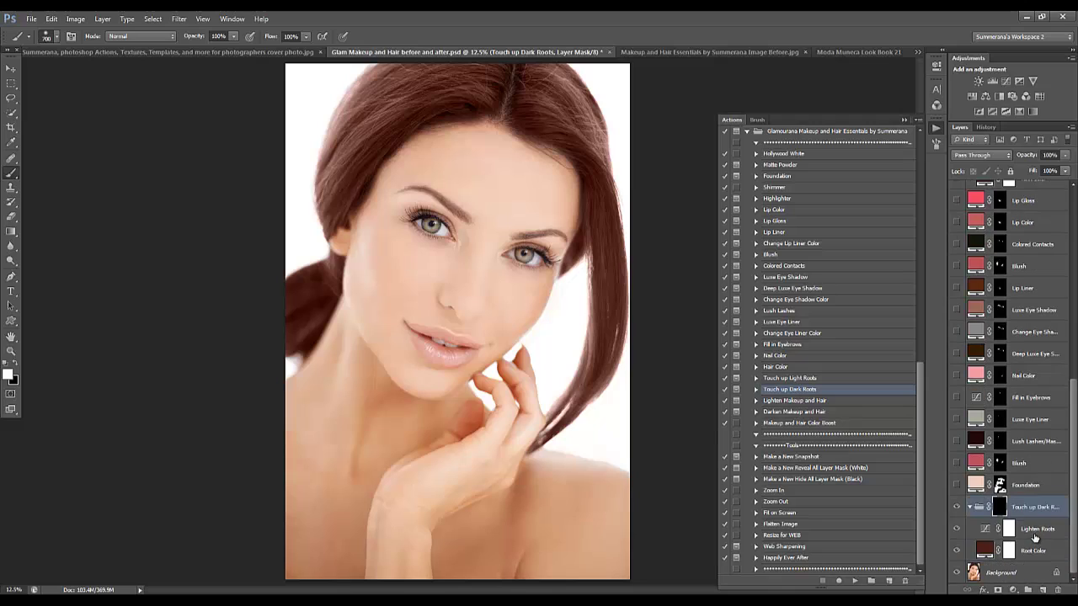
{"action": "double_click", "coordinate": [1000, 508]}
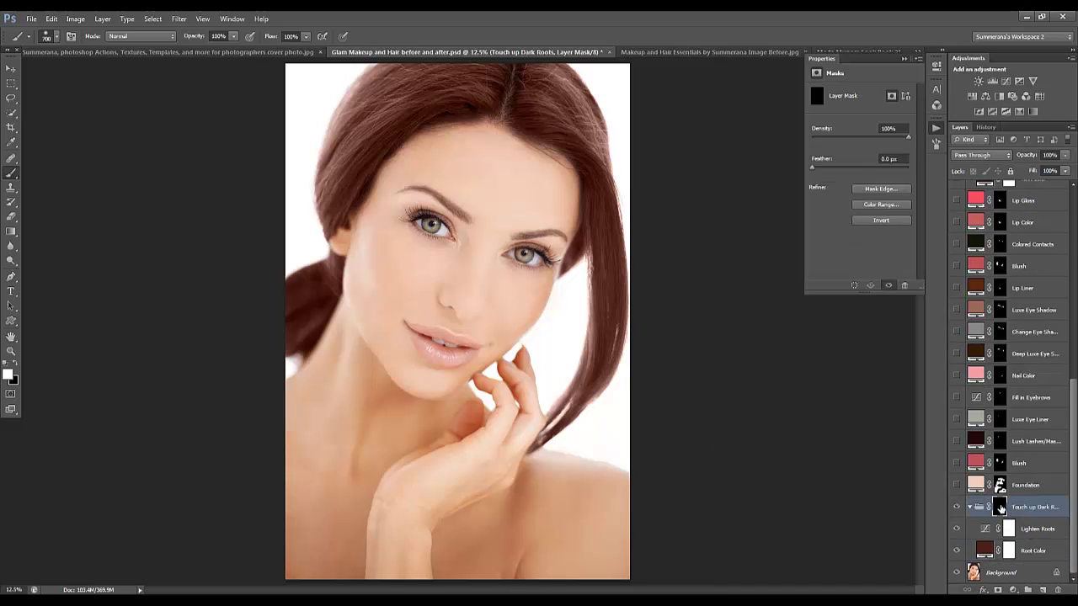
{"action": "mouse_move", "coordinate": [481, 92]}
{"action": "left_mouse_down"}
{"action": "mouse_move", "coordinate": [489, 90]}
{"action": "mouse_move", "coordinate": [424, 109]}
{"action": "mouse_move", "coordinate": [429, 96]}
{"action": "mouse_move", "coordinate": [403, 116]}
{"action": "mouse_move", "coordinate": [535, 80]}
{"action": "mouse_move", "coordinate": [523, 94]}
{"action": "mouse_move", "coordinate": [536, 117]}
{"action": "mouse_move", "coordinate": [531, 71]}
{"action": "mouse_move", "coordinate": [548, 96]}
{"action": "left_mouse_up"}
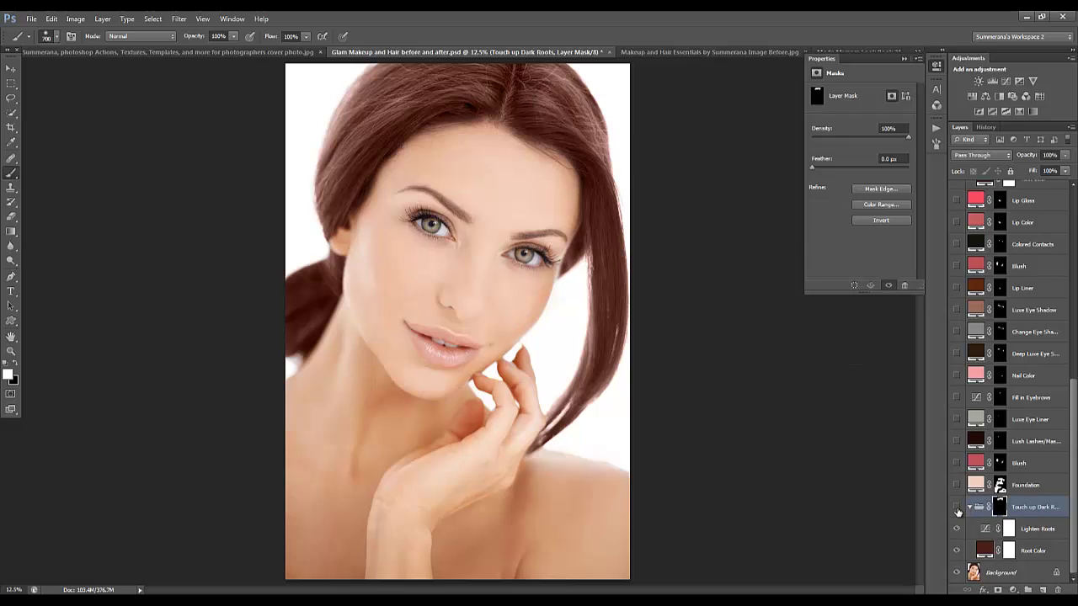
Compare the hair parting with and without the new Touch up Dark Roots group, keeping the group visible.
{"action": "left_click", "coordinate": [956, 508]}
{"action": "left_click", "coordinate": [956, 508]}
{"action": "left_click", "coordinate": [956, 509]}
{"action": "left_click", "coordinate": [957, 508]}
Raise the opacity of the Lighten Roots layer in the new group to about 58%.
{"action": "left_click", "coordinate": [1027, 530]}
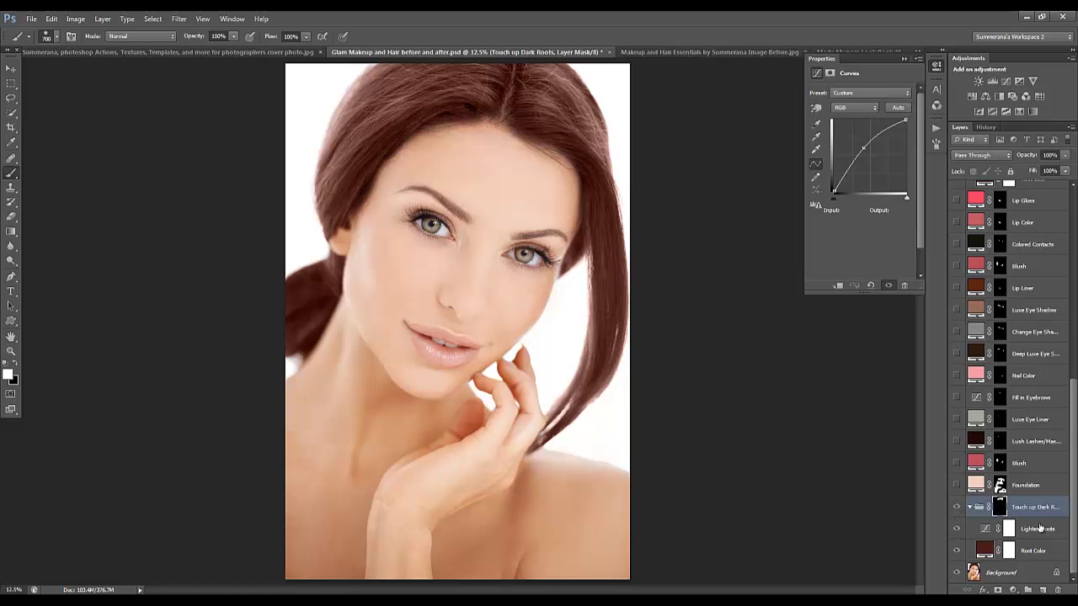
{"action": "left_click", "coordinate": [1064, 159]}
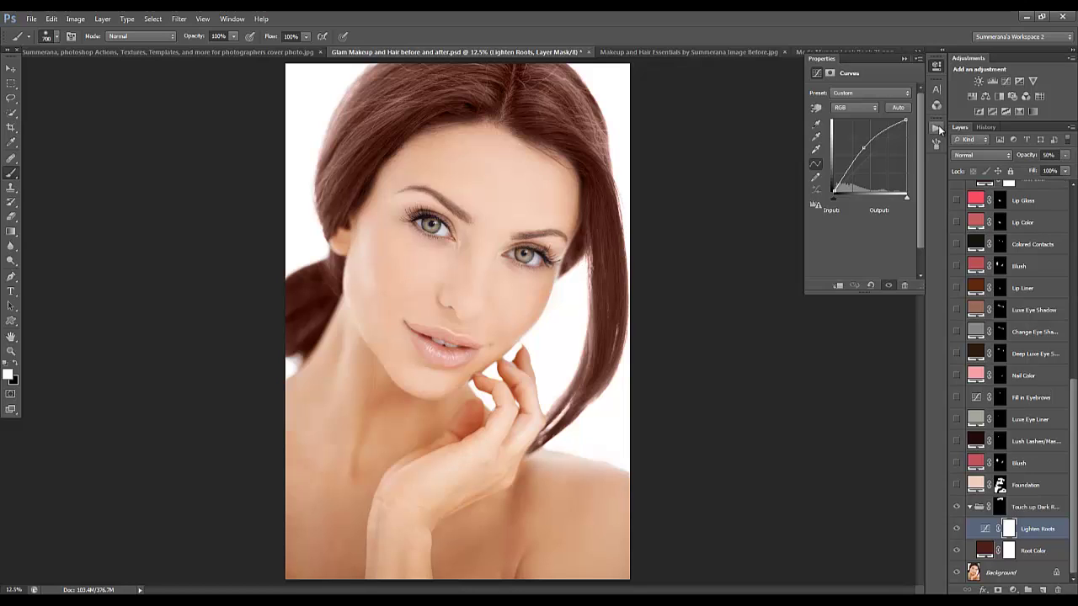
{"action": "left_click", "coordinate": [935, 128]}
{"action": "left_click", "coordinate": [1064, 158]}
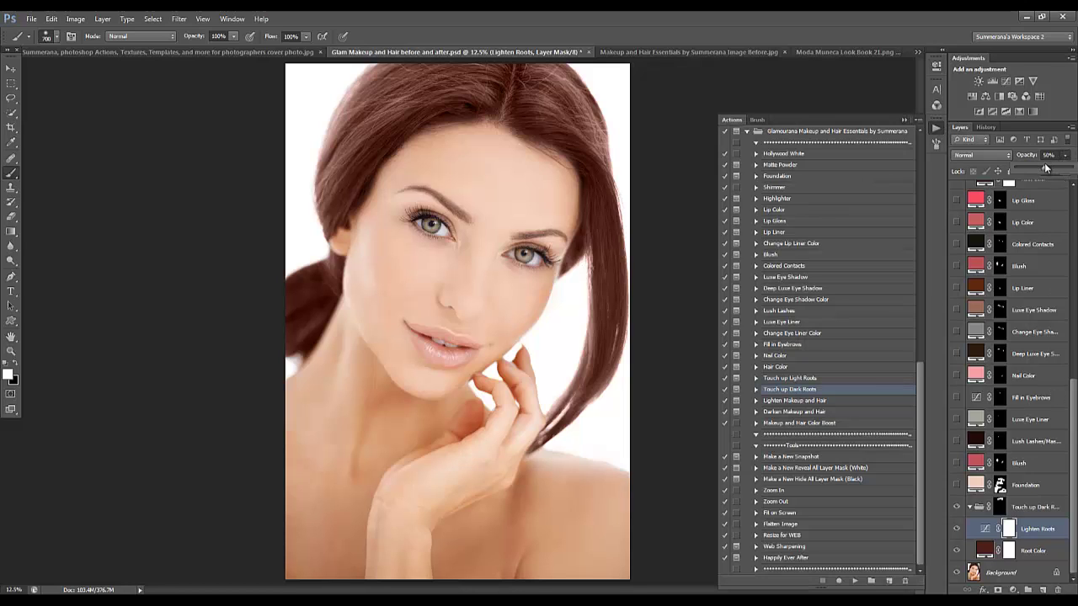
{"action": "mouse_move", "coordinate": [1045, 171]}
{"action": "left_mouse_down"}
{"action": "mouse_move", "coordinate": [1071, 171]}
{"action": "mouse_move", "coordinate": [1019, 170]}
{"action": "mouse_move", "coordinate": [1063, 173]}
{"action": "mouse_move", "coordinate": [1051, 179]}
{"action": "left_mouse_up"}
{"action": "left_click", "coordinate": [1031, 552]}
{"action": "left_click", "coordinate": [1038, 535]}
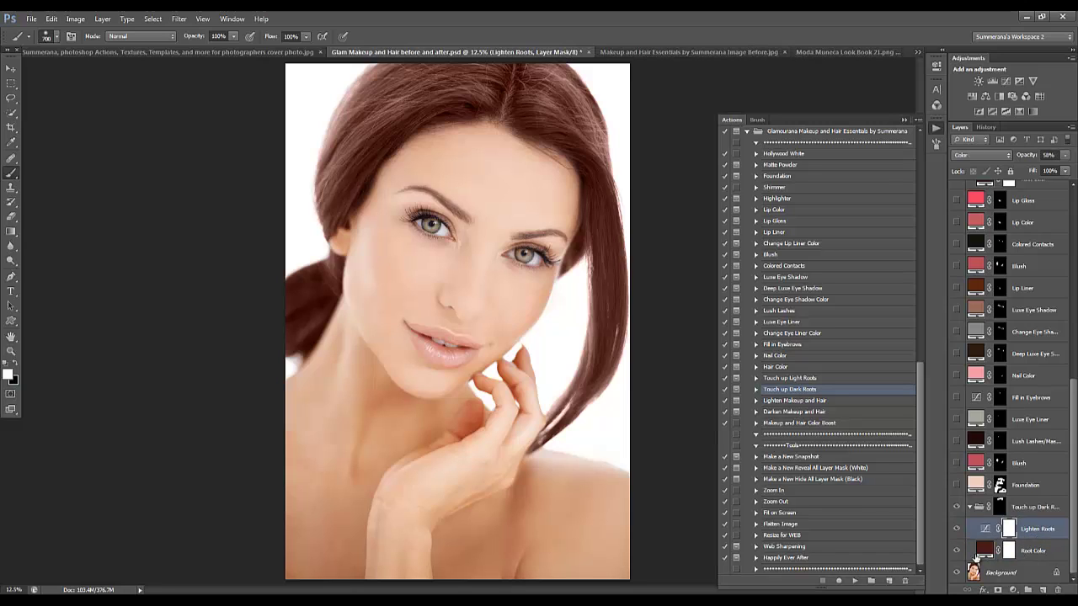
Change the new group's Root Color fill to a lighter brown (#7c4f45) sampled from the hair.
{"action": "left_click", "coordinate": [985, 551]}
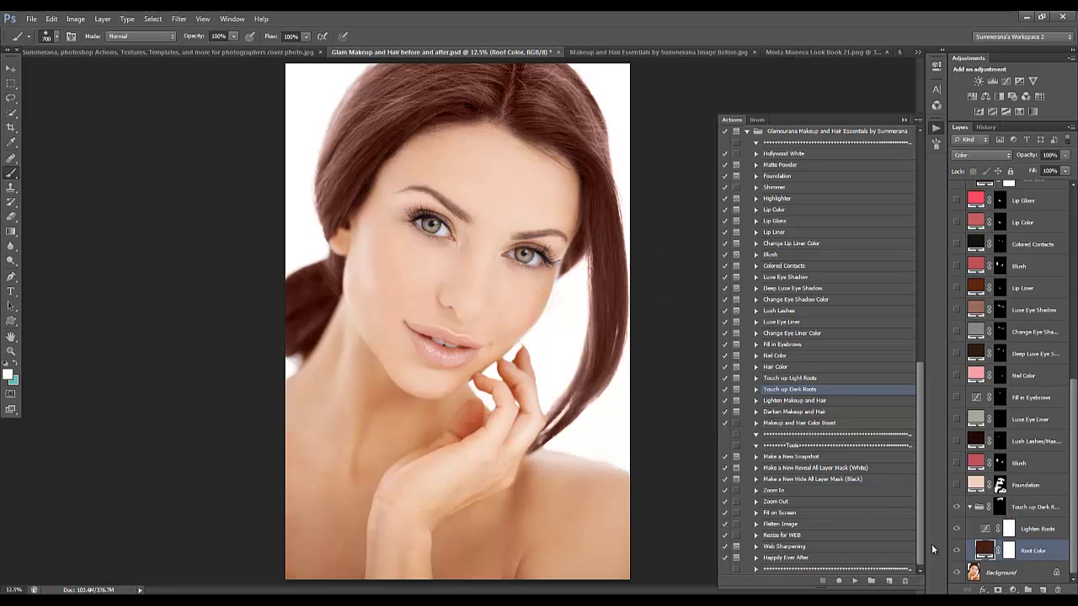
{"action": "double_click", "coordinate": [985, 550]}
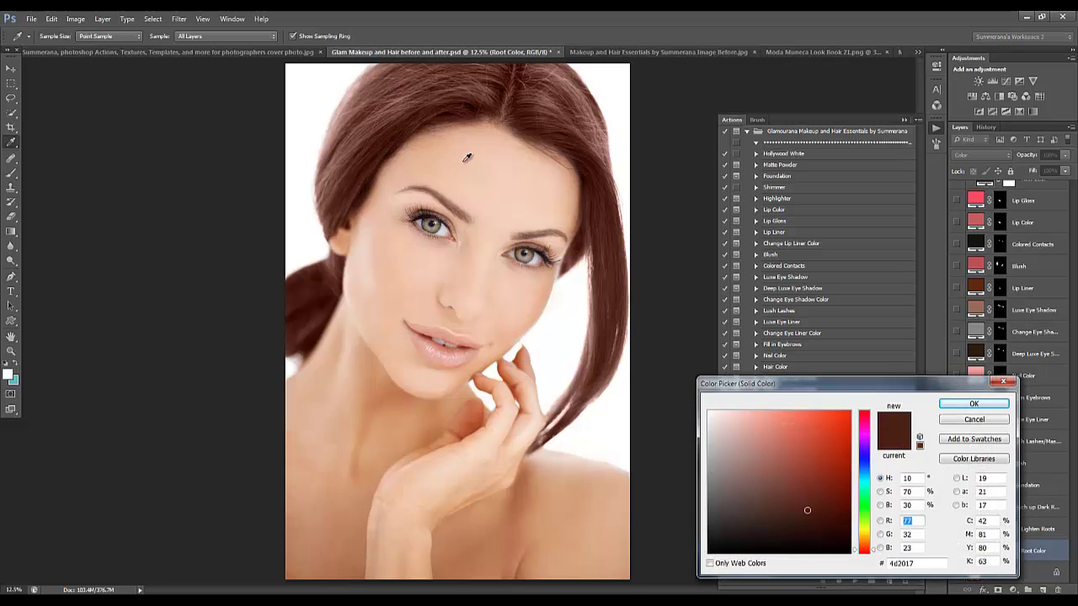
{"action": "mouse_move", "coordinate": [392, 90]}
{"action": "left_mouse_down"}
{"action": "mouse_move", "coordinate": [372, 113]}
{"action": "mouse_move", "coordinate": [392, 80]}
{"action": "mouse_move", "coordinate": [531, 94]}
{"action": "mouse_move", "coordinate": [578, 124]}
{"action": "left_mouse_up"}
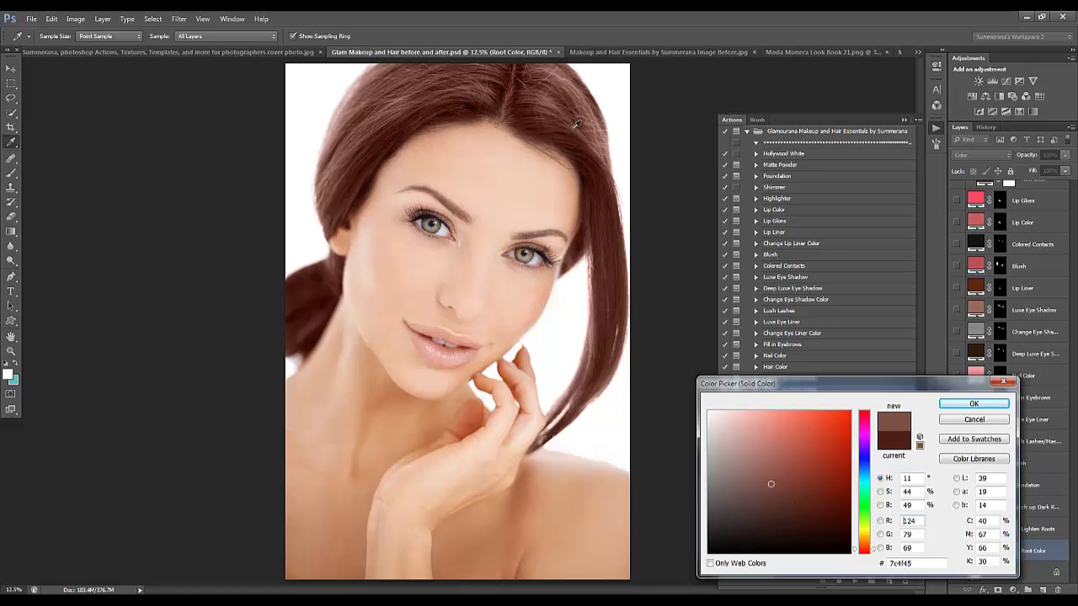
{"action": "left_click", "coordinate": [973, 403]}
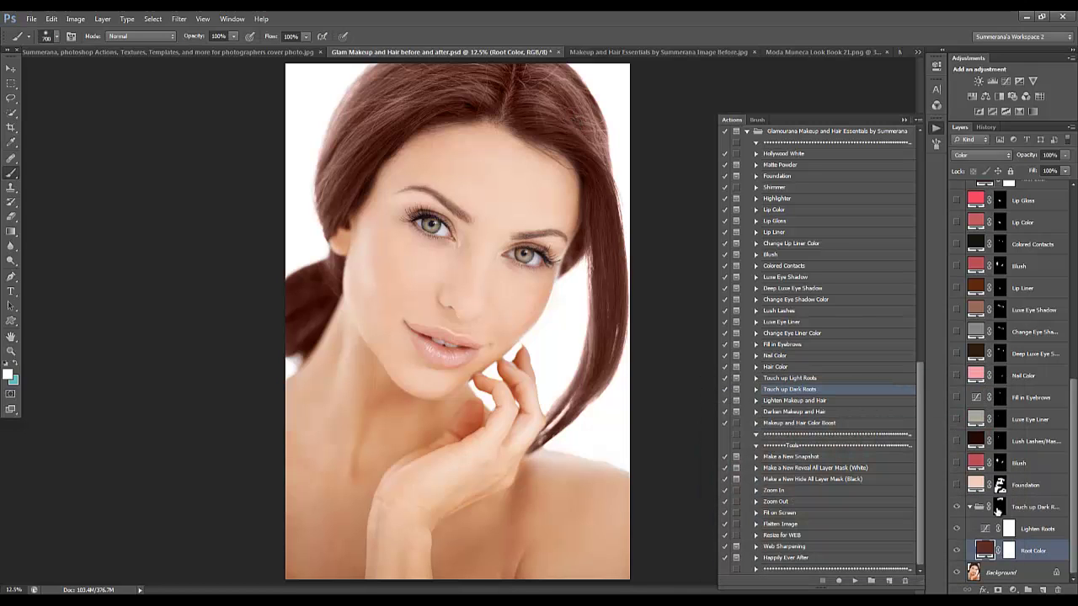
Hide the new Touch up Dark Roots group and make the original one below the Hair Color layer visible.
{"action": "left_click", "coordinate": [999, 507]}
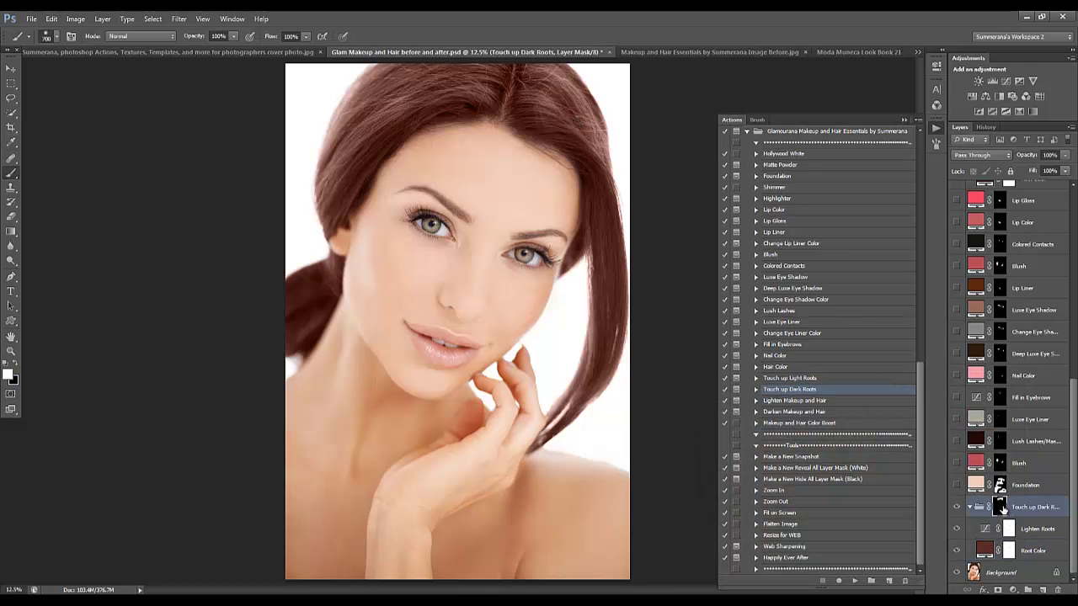
{"action": "left_click", "coordinate": [957, 506]}
{"action": "scroll", "coordinate": [952, 379], "scroll_direction": "up", "scroll_amount": 5}
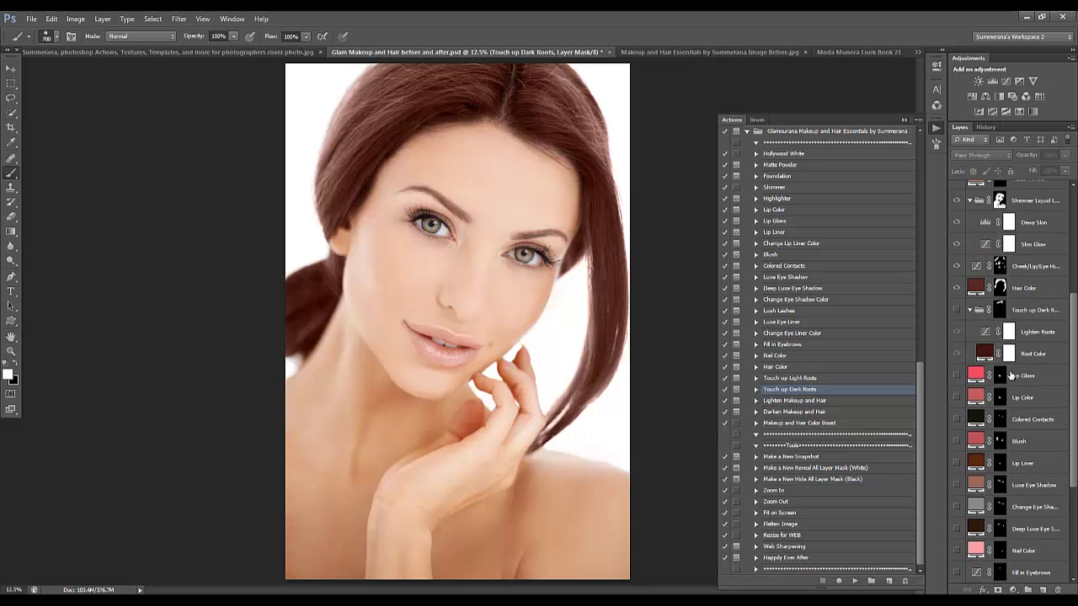
{"action": "left_click", "coordinate": [956, 311]}
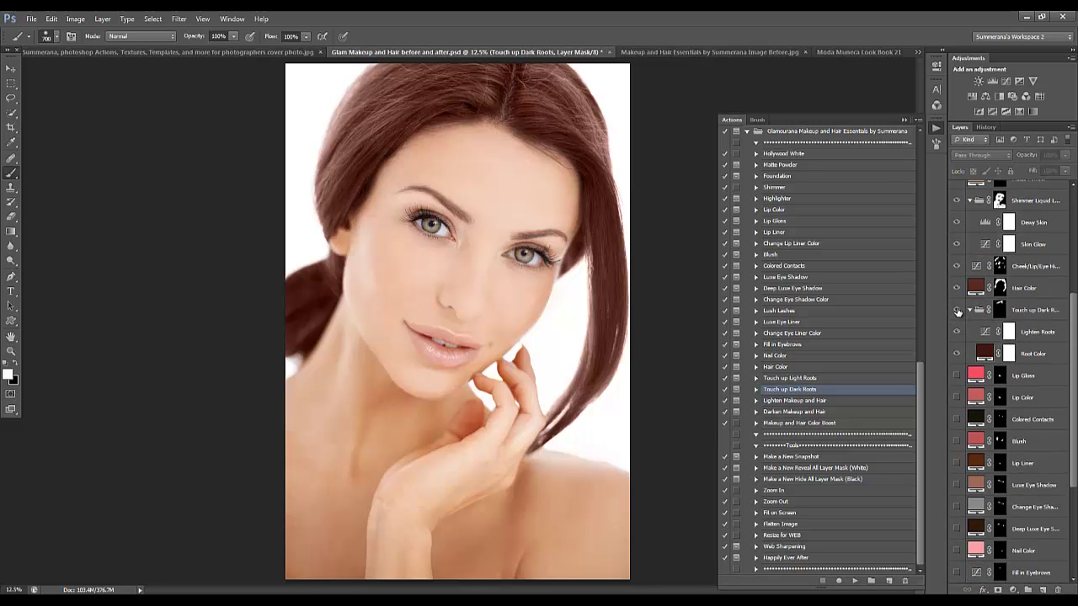
Make the Lip Gloss layer visible and raise its opacity to about 82%.
{"action": "scroll", "coordinate": [966, 346], "scroll_direction": "down", "scroll_amount": 2}
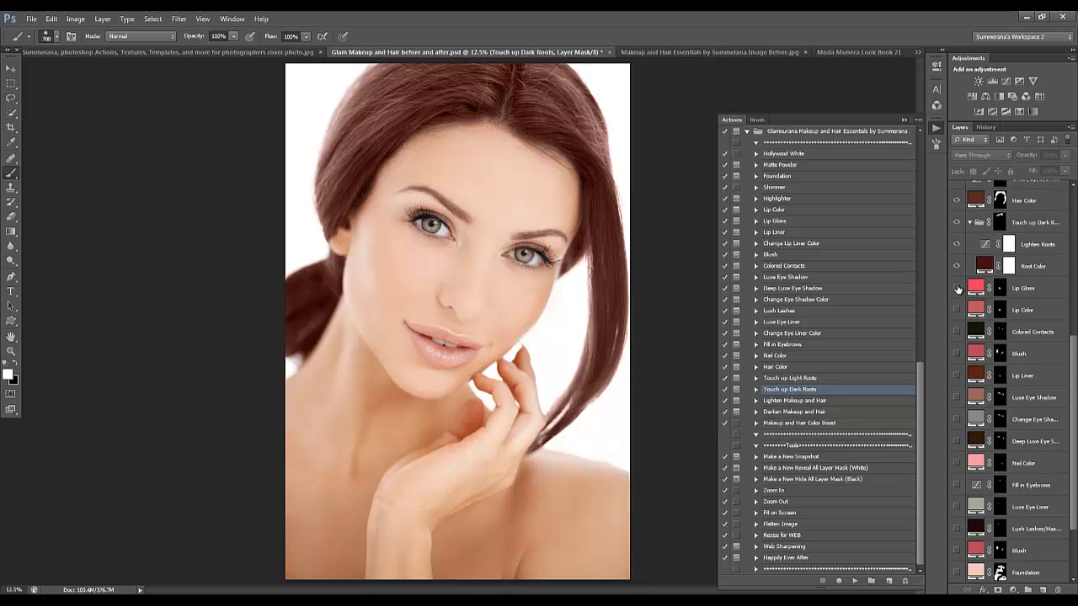
{"action": "left_click", "coordinate": [956, 288]}
{"action": "left_click", "coordinate": [1023, 288]}
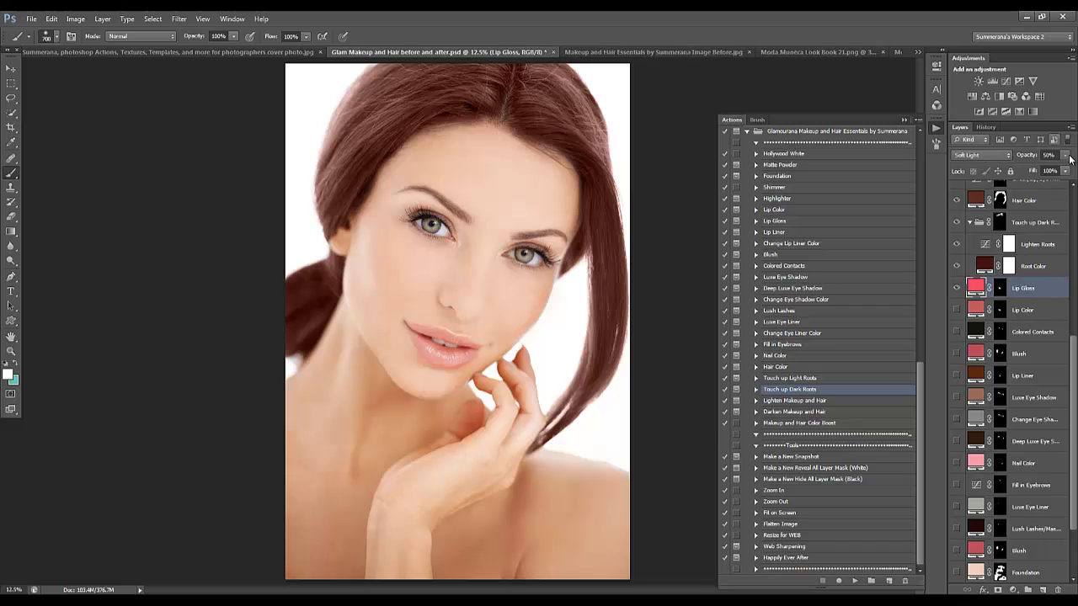
{"action": "left_click", "coordinate": [1064, 155]}
{"action": "mouse_move", "coordinate": [1044, 171]}
{"action": "left_mouse_down"}
{"action": "mouse_move", "coordinate": [1074, 171]}
{"action": "mouse_move", "coordinate": [1062, 171]}
{"action": "left_mouse_up"}
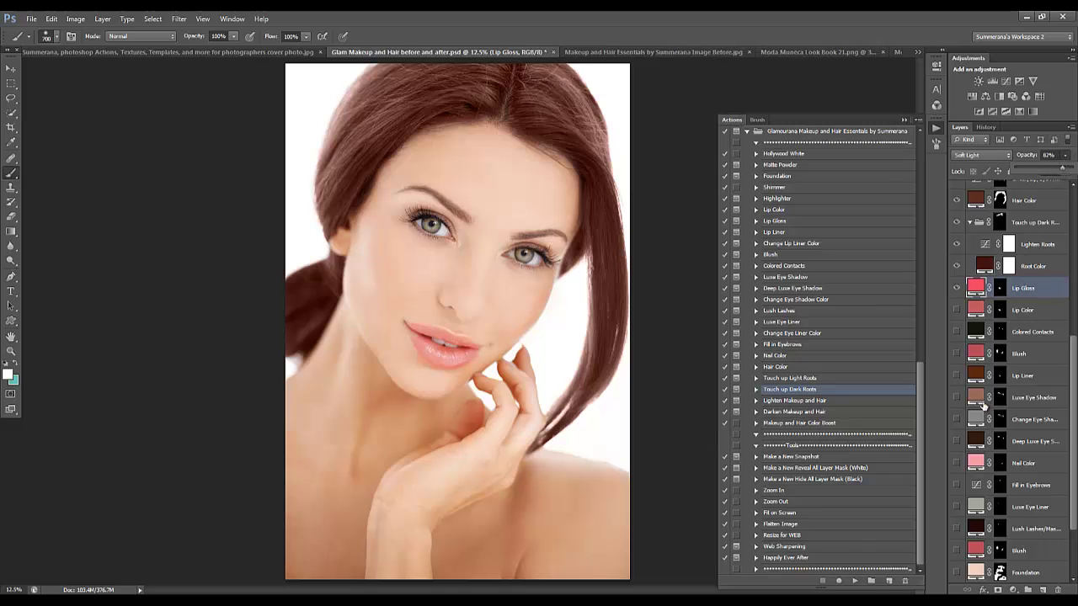
Change the Lip Gloss layer's fill to a cooler pink (#f84e86).
{"action": "double_click", "coordinate": [977, 288]}
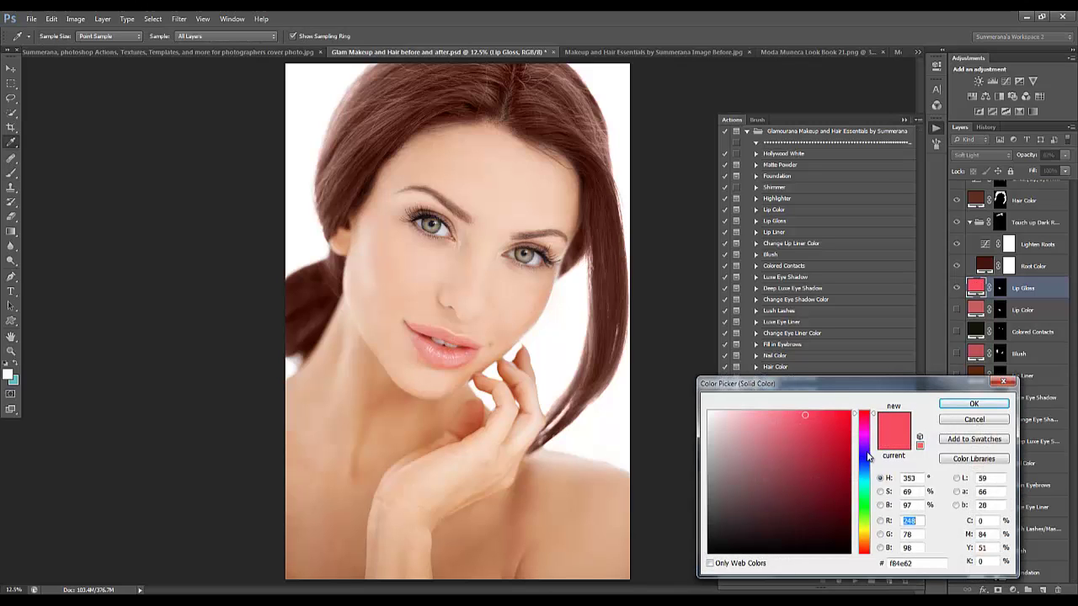
{"action": "left_click_drag", "start_coordinate": [867, 455], "coordinate": [862, 422]}
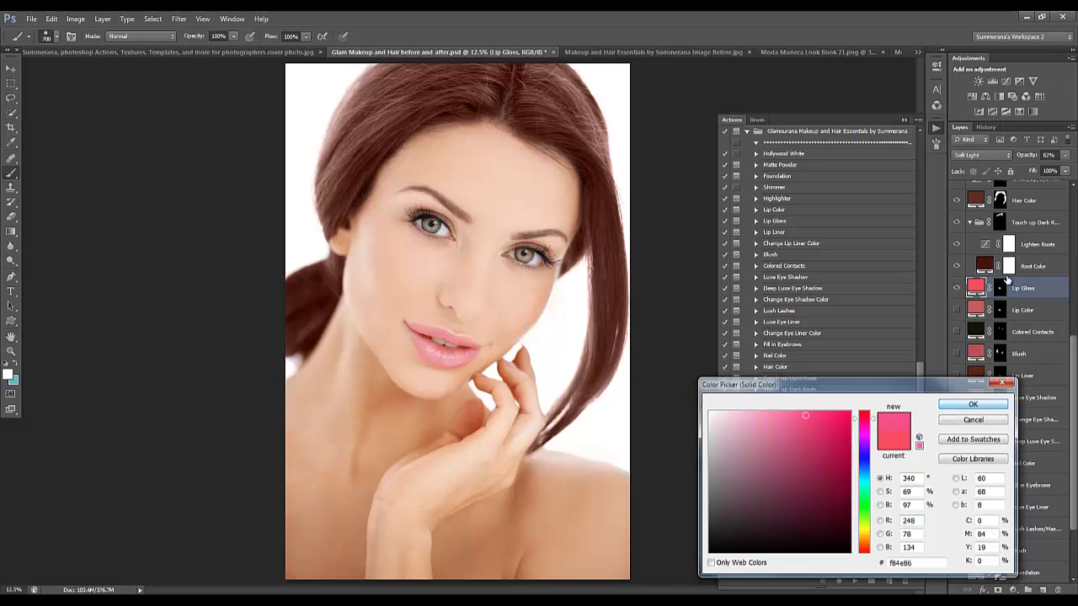
{"action": "left_click", "coordinate": [957, 404]}
Show and select the Lip Color layer, and hide the Lip Gloss layer to judge the lip color alone.
{"action": "left_click", "coordinate": [957, 311]}
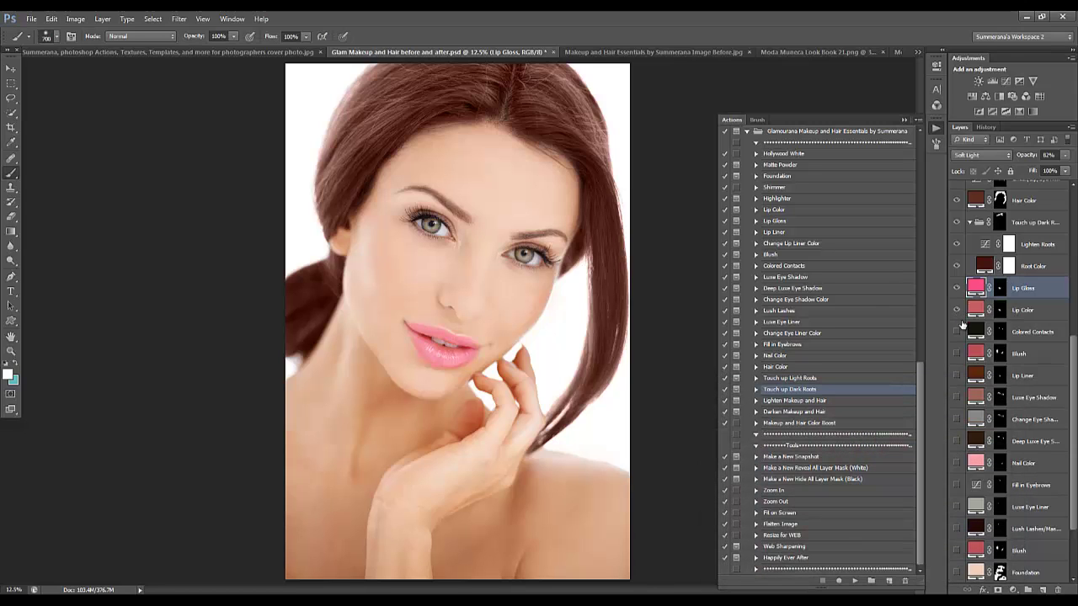
{"action": "left_click", "coordinate": [956, 288]}
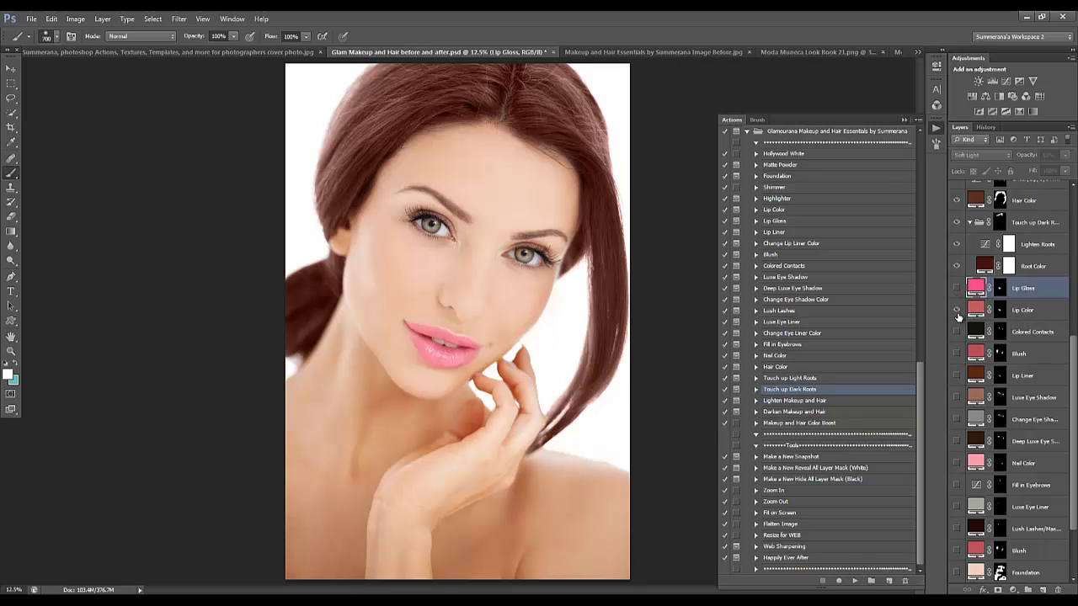
{"action": "left_click", "coordinate": [1020, 311]}
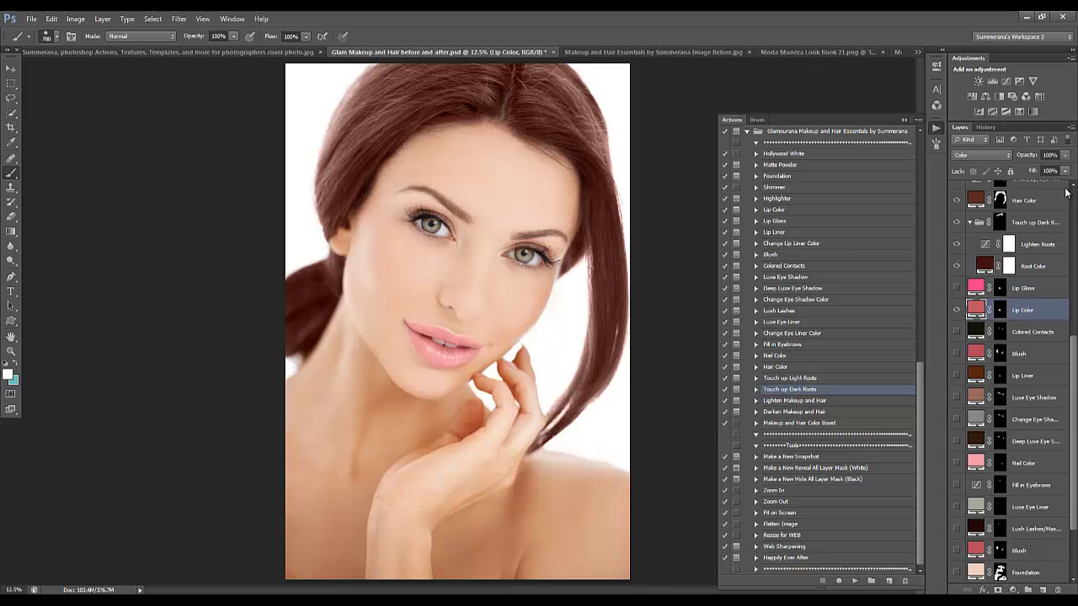
Try a teal fill (#5fc4b7) on the Lip Color layer, and restore the original color.
{"action": "double_click", "coordinate": [975, 309]}
{"action": "left_click_drag", "start_coordinate": [863, 463], "coordinate": [863, 485]}
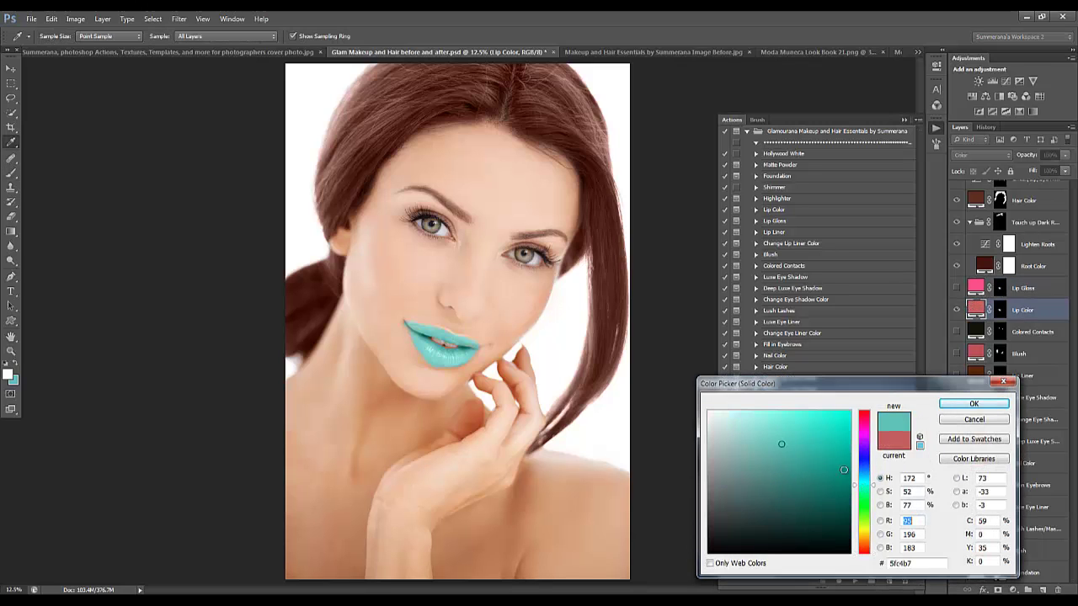
{"action": "left_click", "coordinate": [885, 452]}
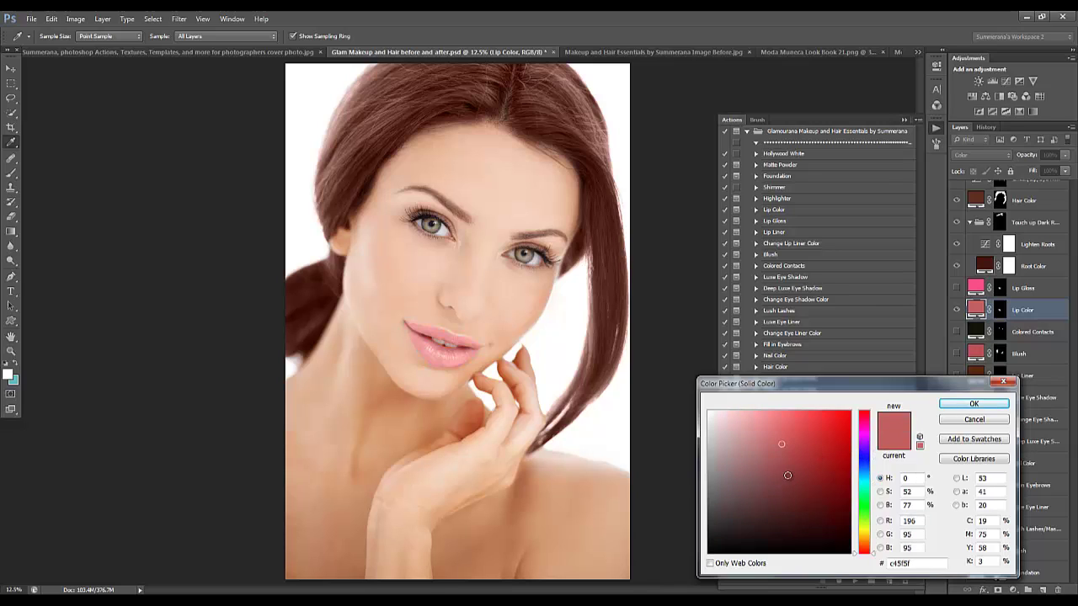
Try dark red (#4c2424), salmon (#df7979), purple (#9f79df) and pale violet (#f6aefc) lip fills, and restore the original color.
{"action": "left_click", "coordinate": [782, 510]}
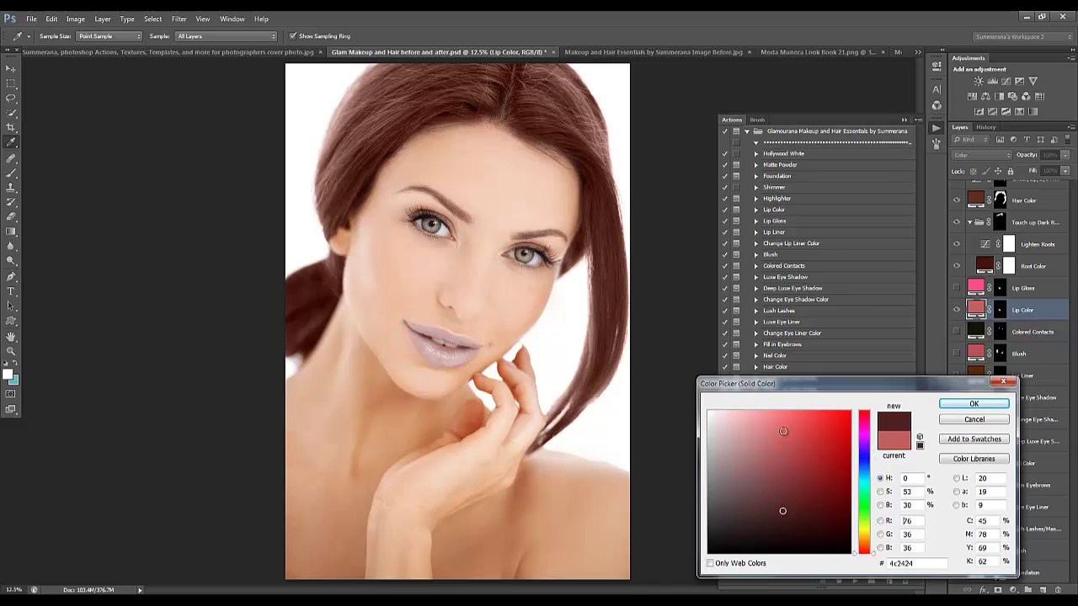
{"action": "left_click", "coordinate": [773, 427]}
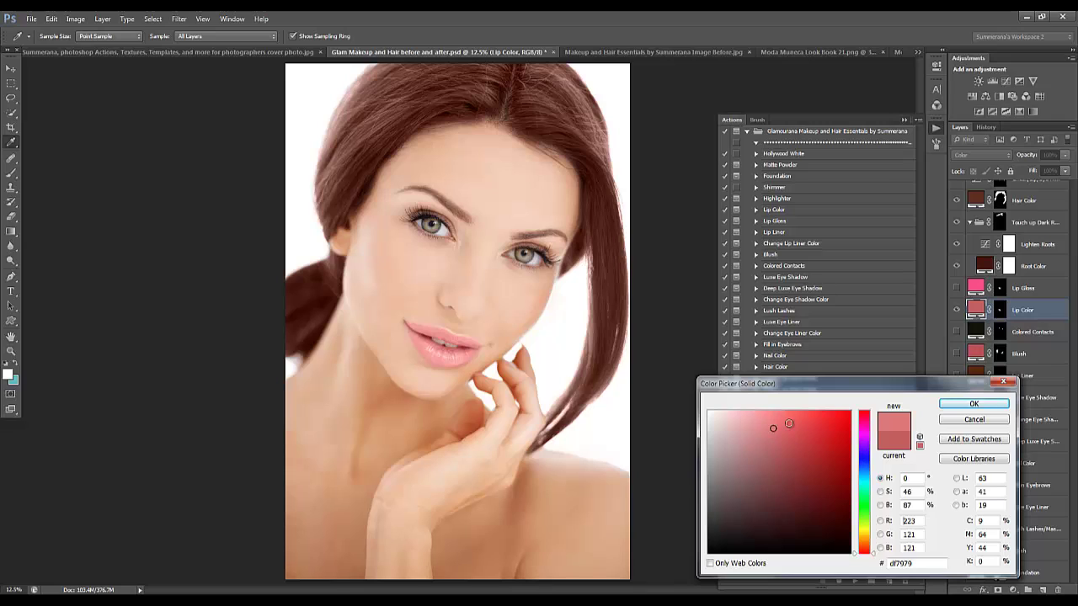
{"action": "left_click", "coordinate": [863, 449]}
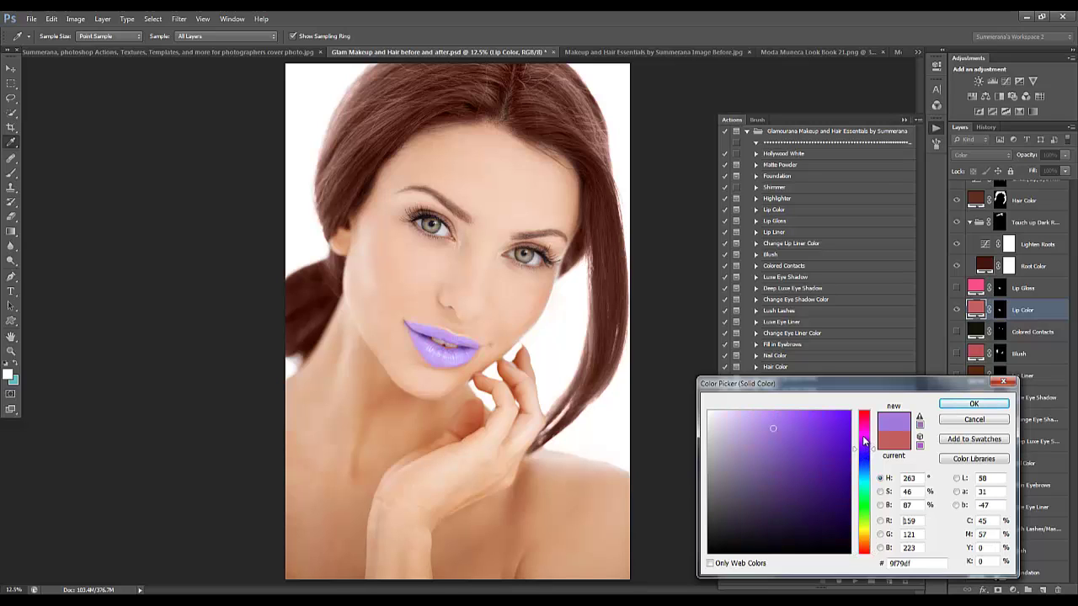
{"action": "left_click", "coordinate": [863, 436]}
{"action": "left_click_drag", "start_coordinate": [759, 426], "coordinate": [755, 420]}
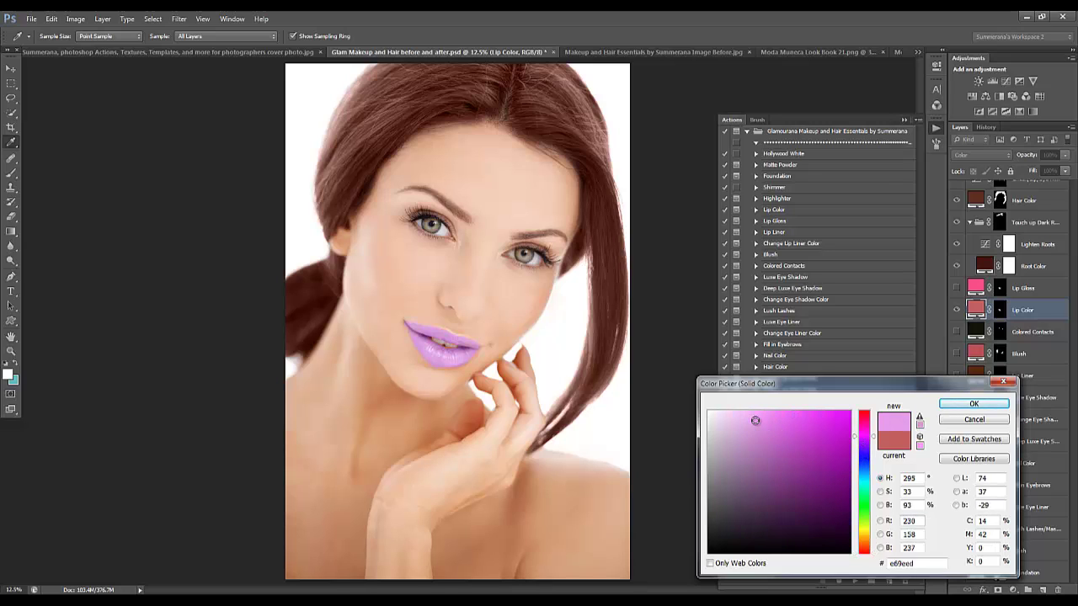
{"action": "left_click", "coordinate": [751, 412]}
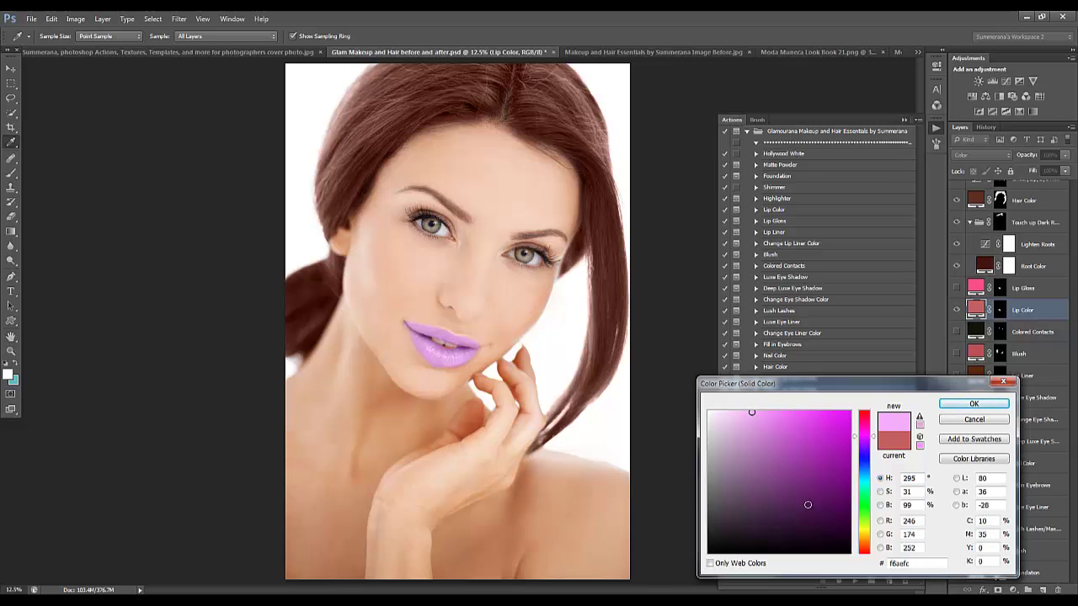
{"action": "left_click", "coordinate": [892, 443]}
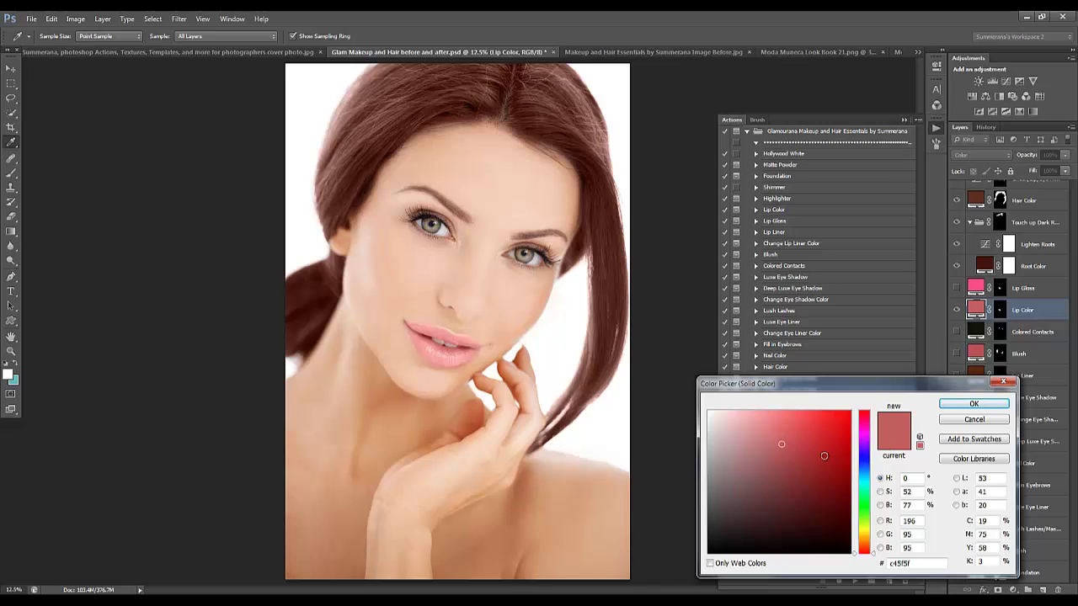
Try an orange-brown lip fill (#c4795f) and colors sampled from the skin, hair and eye, and restore the original color.
{"action": "left_click_drag", "start_coordinate": [863, 532], "coordinate": [863, 545]}
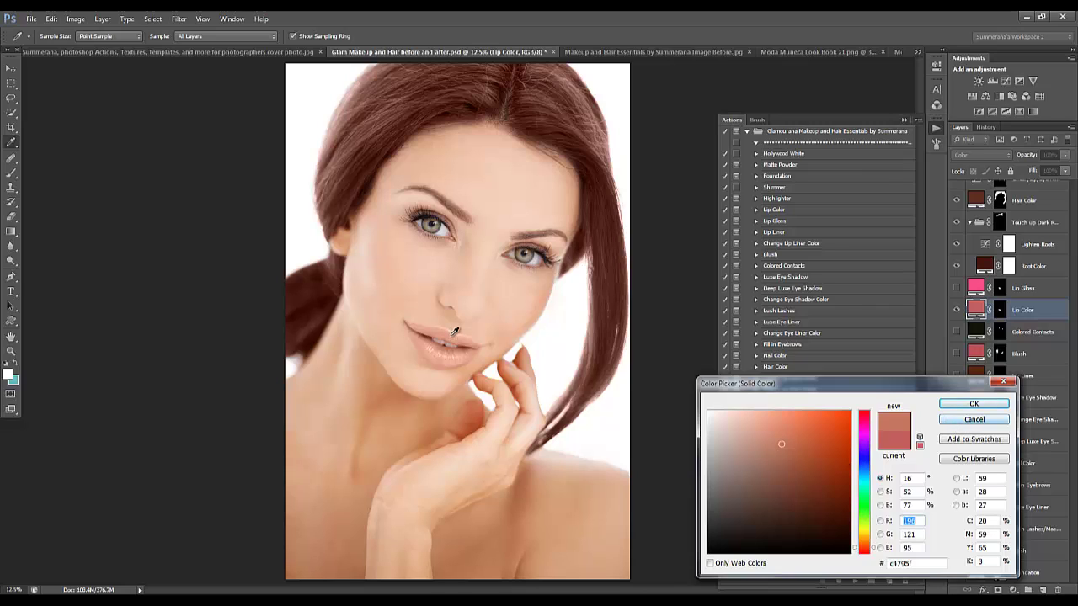
{"action": "left_click", "coordinate": [415, 159]}
{"action": "left_click", "coordinate": [528, 106]}
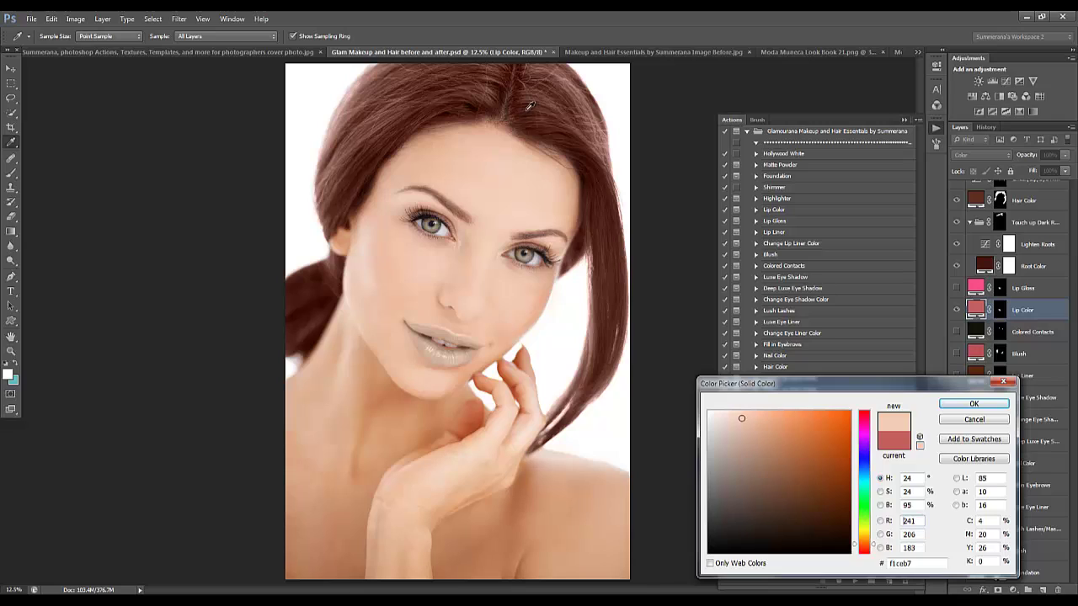
{"action": "left_click", "coordinate": [532, 106]}
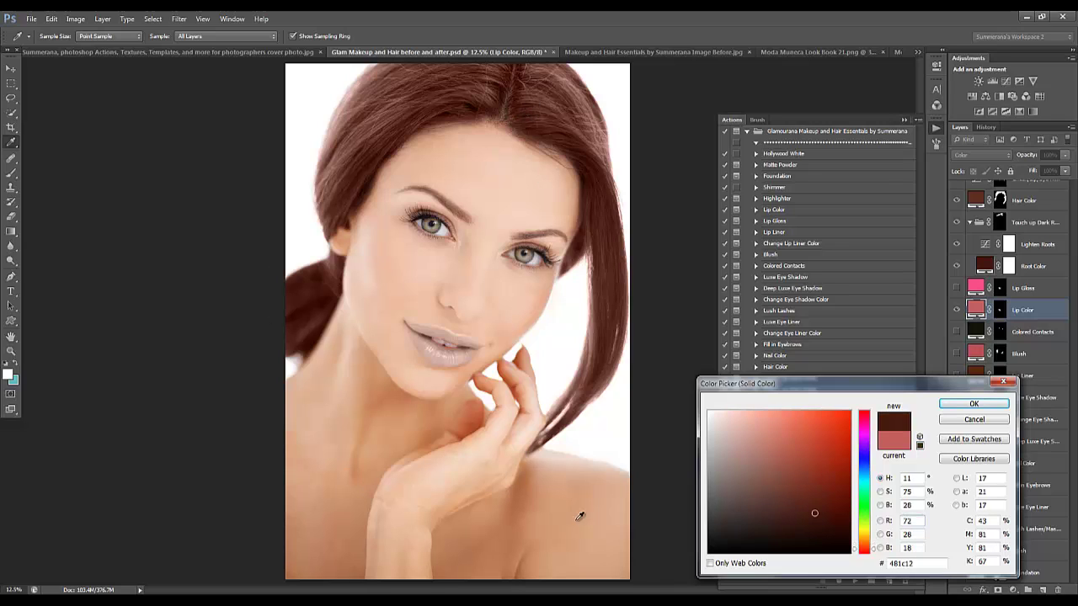
{"action": "left_click", "coordinate": [393, 104]}
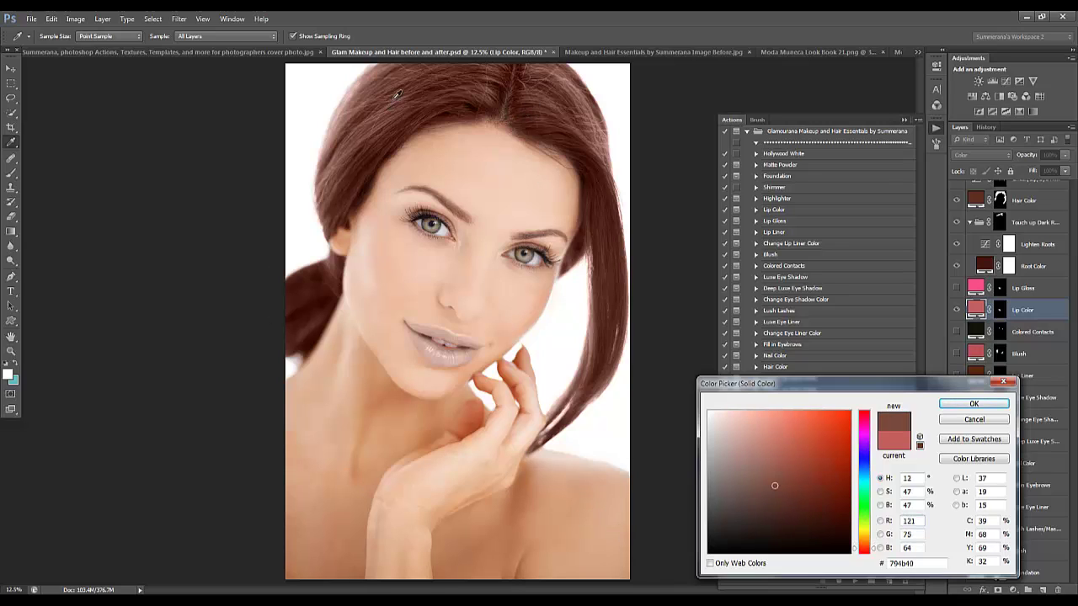
{"action": "left_click", "coordinate": [430, 220]}
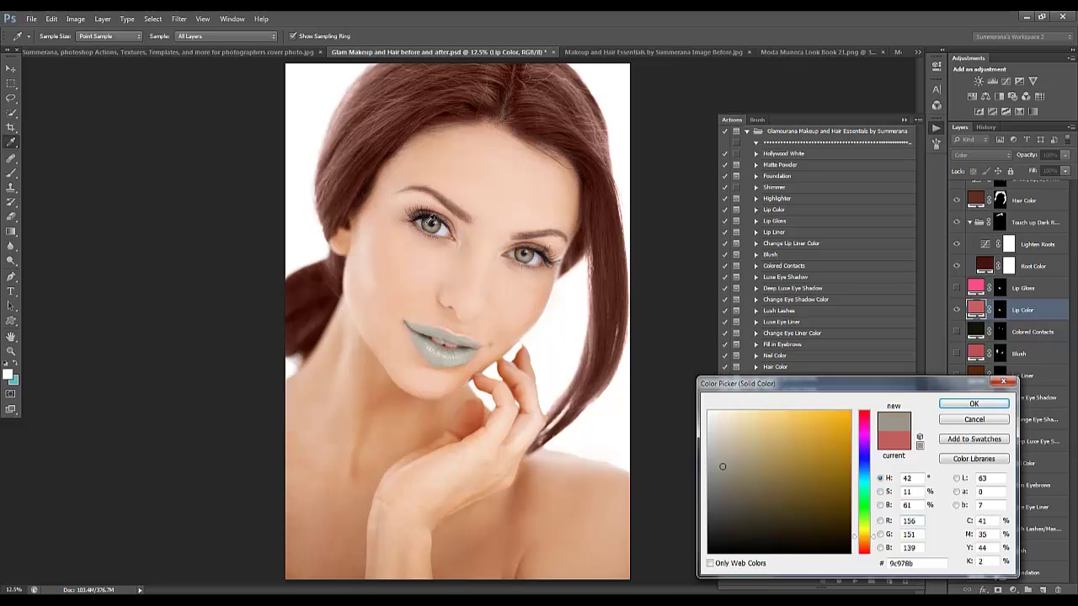
{"action": "left_click", "coordinate": [428, 220]}
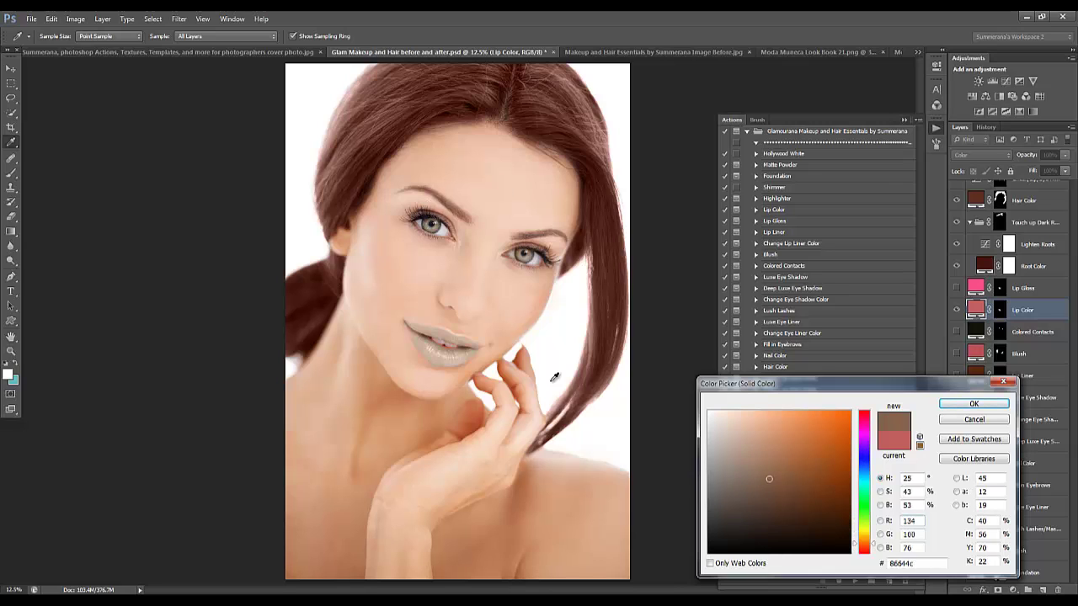
{"action": "left_click", "coordinate": [893, 445]}
{"action": "left_click", "coordinate": [968, 406]}
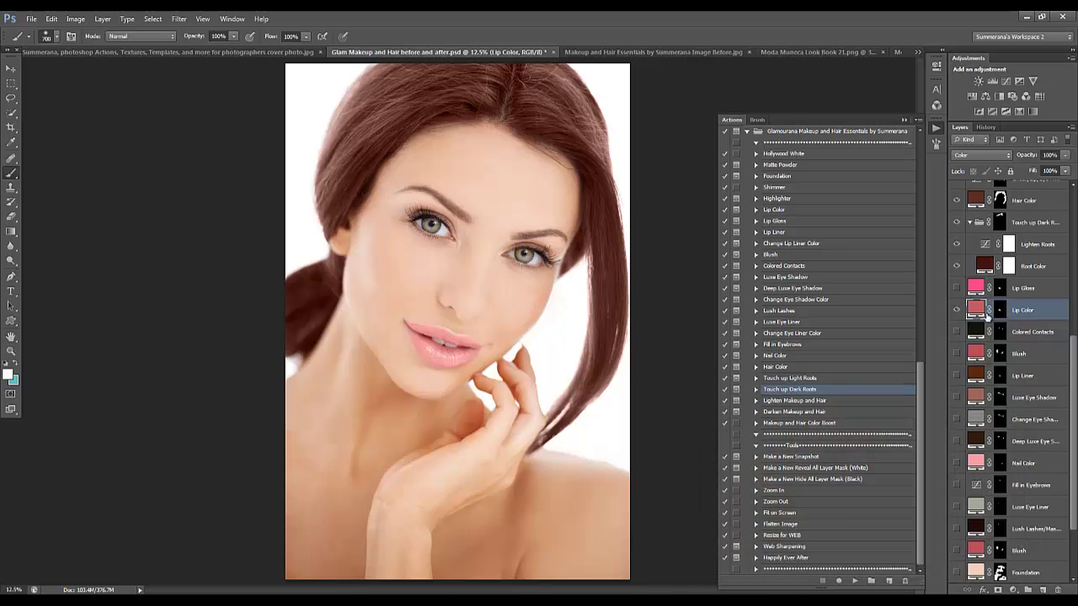
Make the Lip Gloss layer visible over the Lip Color layer and lower its opacity to about 29%.
{"action": "left_click", "coordinate": [956, 288]}
{"action": "left_click", "coordinate": [1022, 288]}
{"action": "left_click", "coordinate": [1065, 154]}
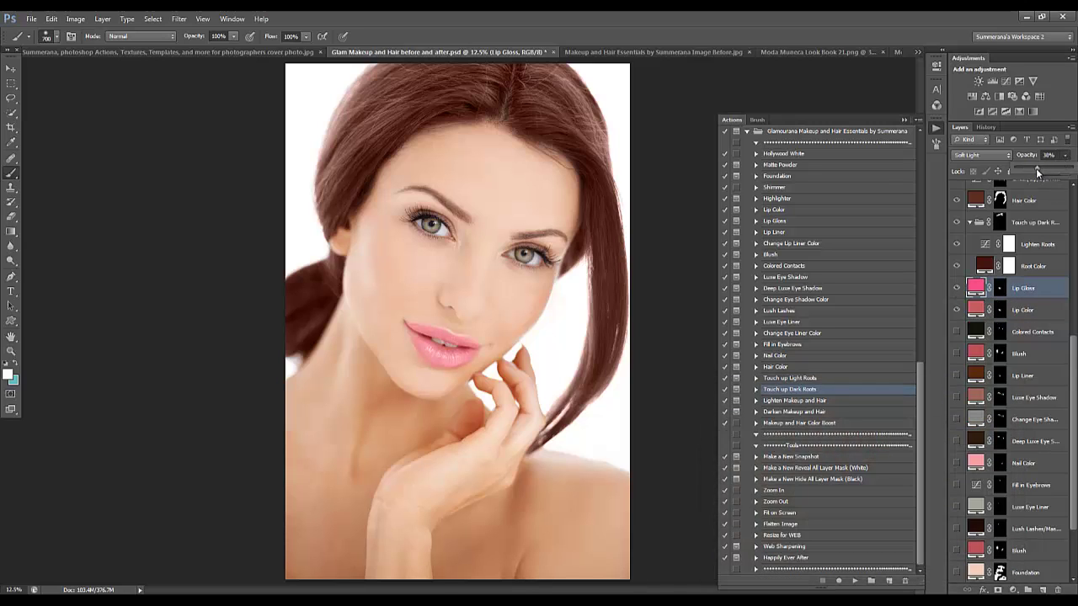
{"action": "left_click_drag", "start_coordinate": [1037, 171], "coordinate": [1032, 172]}
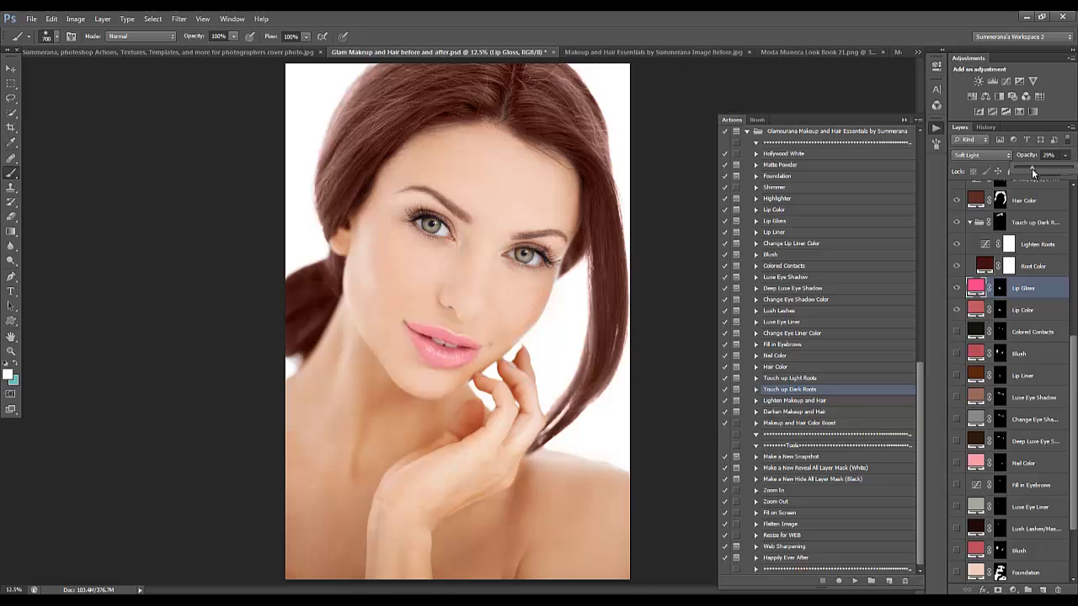
Select the Colored Contacts layer and compare the eyes with and without it, leaving the layer visible.
{"action": "left_click", "coordinate": [1027, 334]}
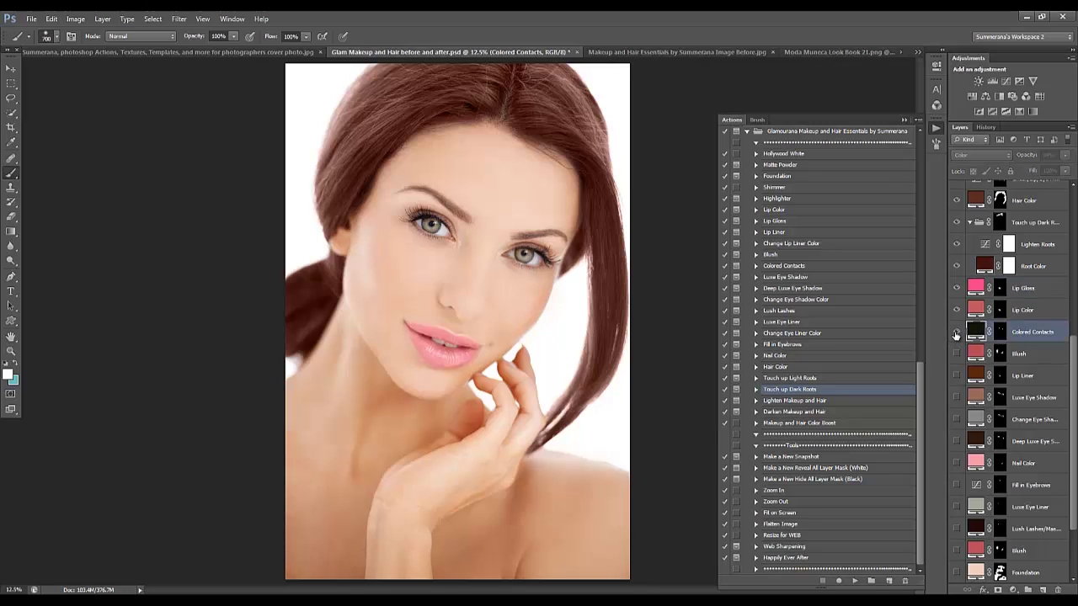
{"action": "left_click", "coordinate": [956, 334]}
{"action": "left_click", "coordinate": [956, 334]}
{"action": "left_click", "coordinate": [955, 334]}
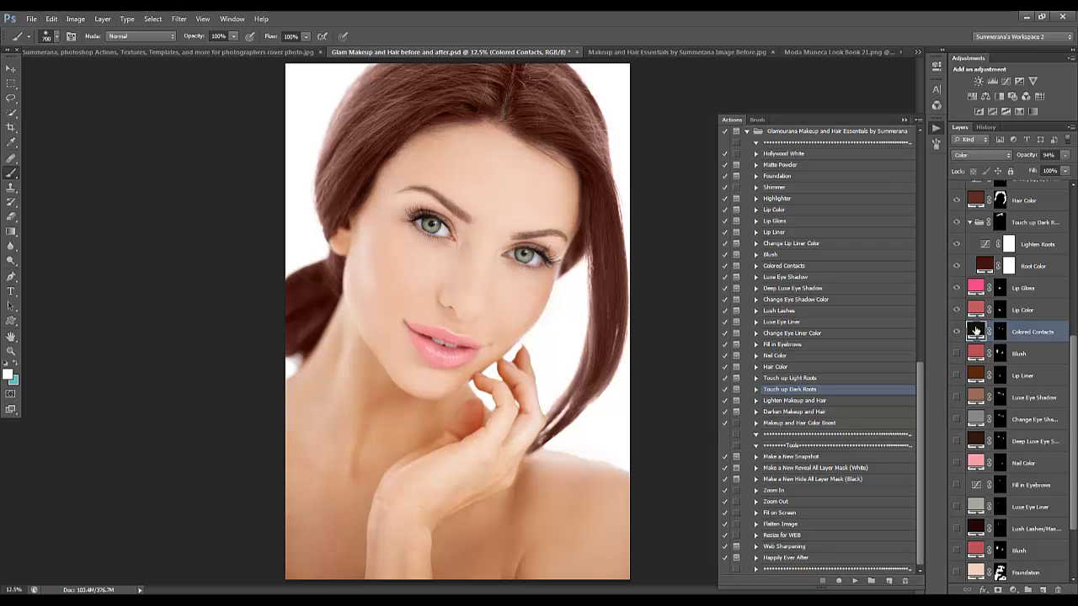
Try a brown sampled from the hair (#4d2017) as the Colored Contacts fill, and darken it to #300f08.
{"action": "double_click", "coordinate": [976, 332]}
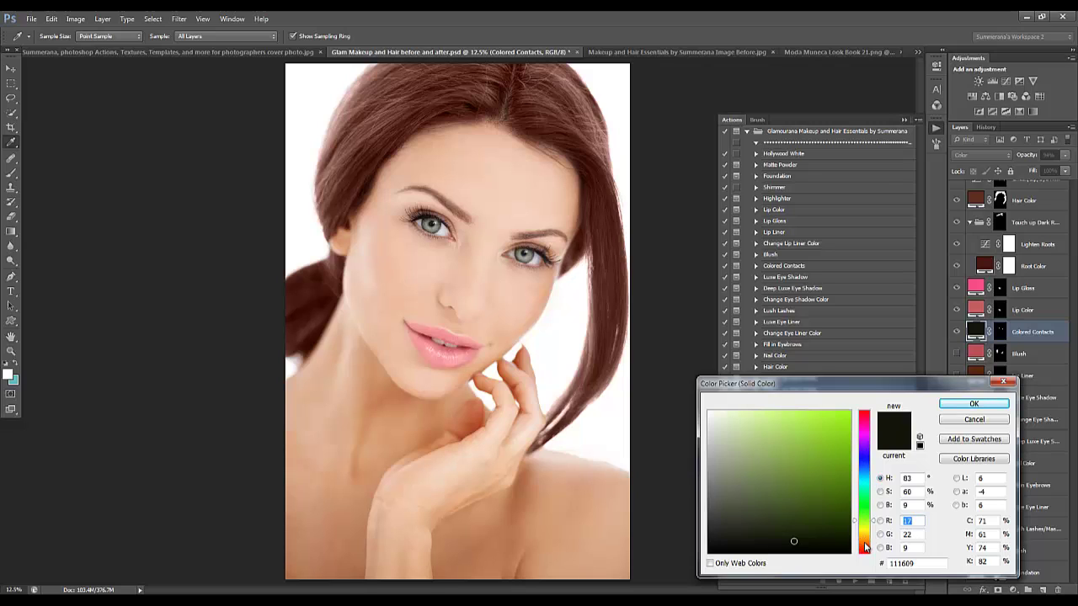
{"action": "left_click", "coordinate": [865, 547]}
{"action": "left_click", "coordinate": [599, 152]}
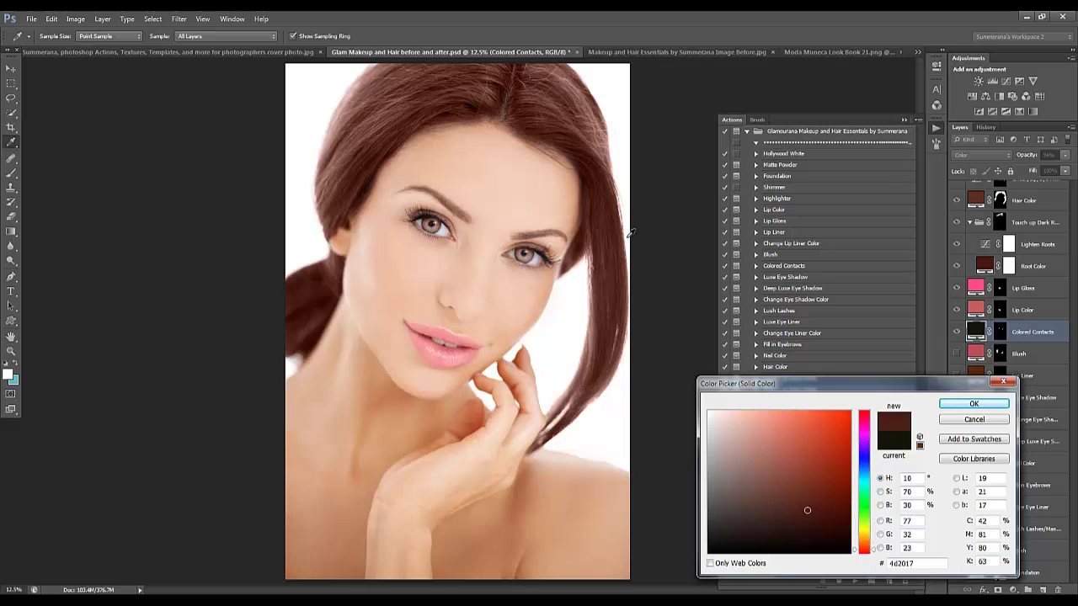
{"action": "left_click", "coordinate": [822, 522]}
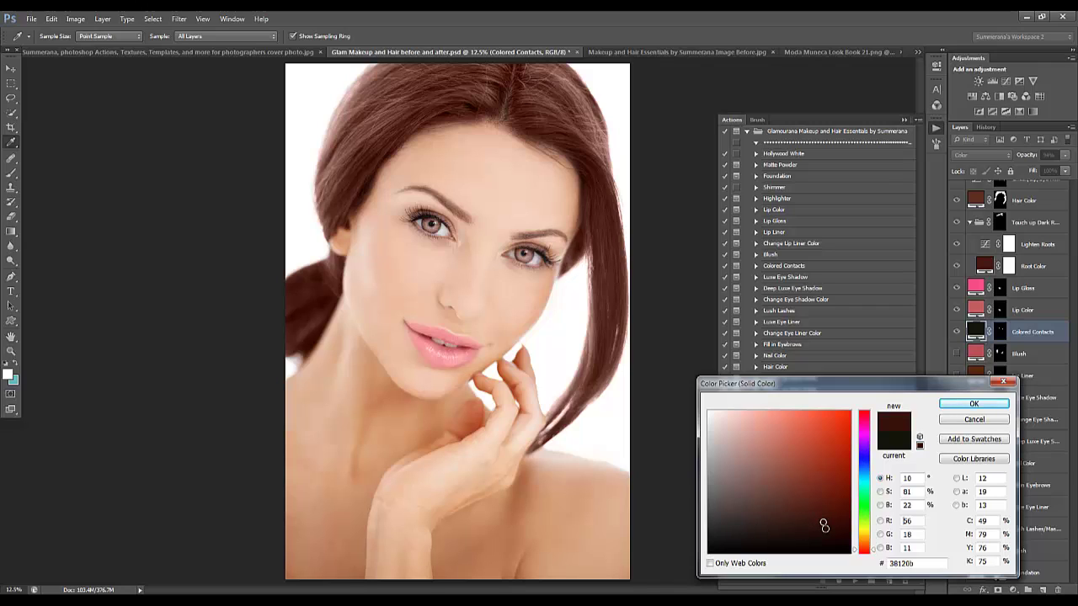
{"action": "left_click", "coordinate": [825, 526]}
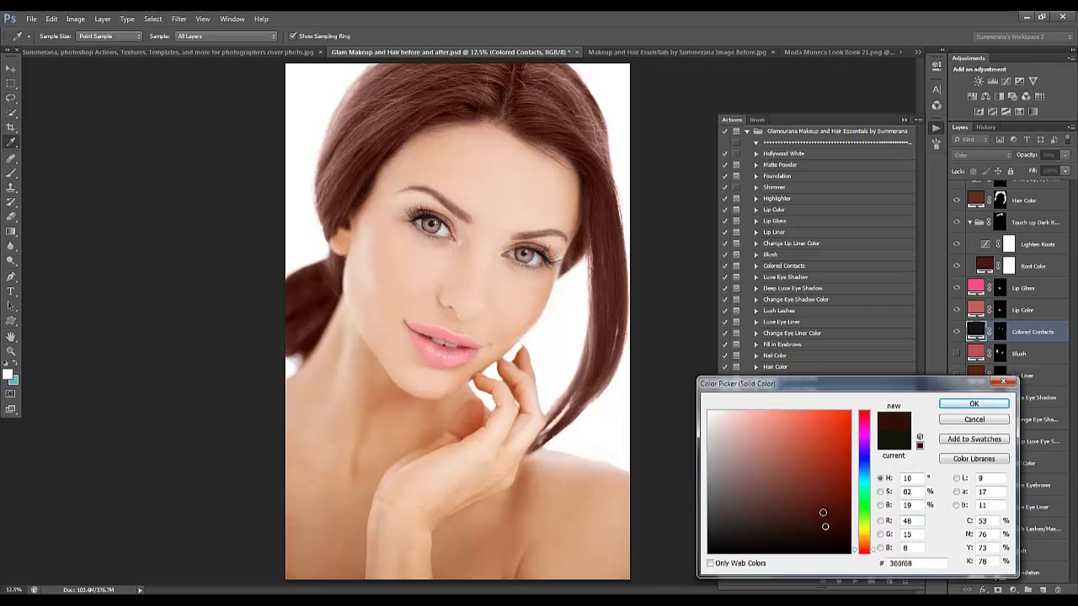
Try reddish Colored Contacts fills, from a pink sampled off the lips (#f9a0a5) to muted tones #6d3f42 and #5a2629.
{"action": "left_click", "coordinate": [785, 450]}
{"action": "left_click", "coordinate": [812, 521]}
{"action": "left_click", "coordinate": [458, 356]}
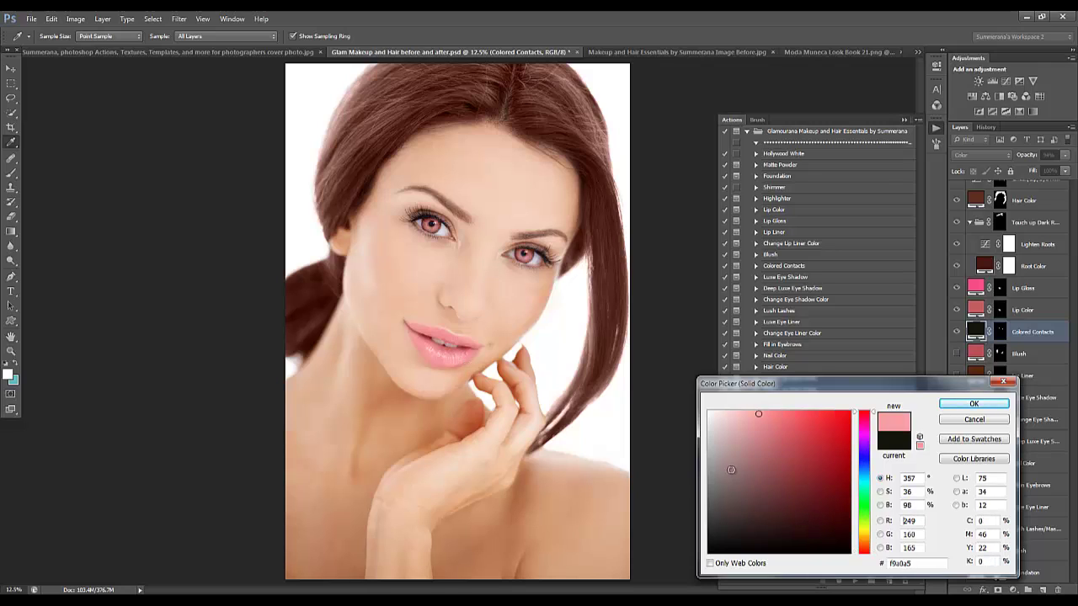
{"action": "left_click", "coordinate": [777, 471]}
{"action": "left_click", "coordinate": [751, 459]}
{"action": "left_click", "coordinate": [769, 493]}
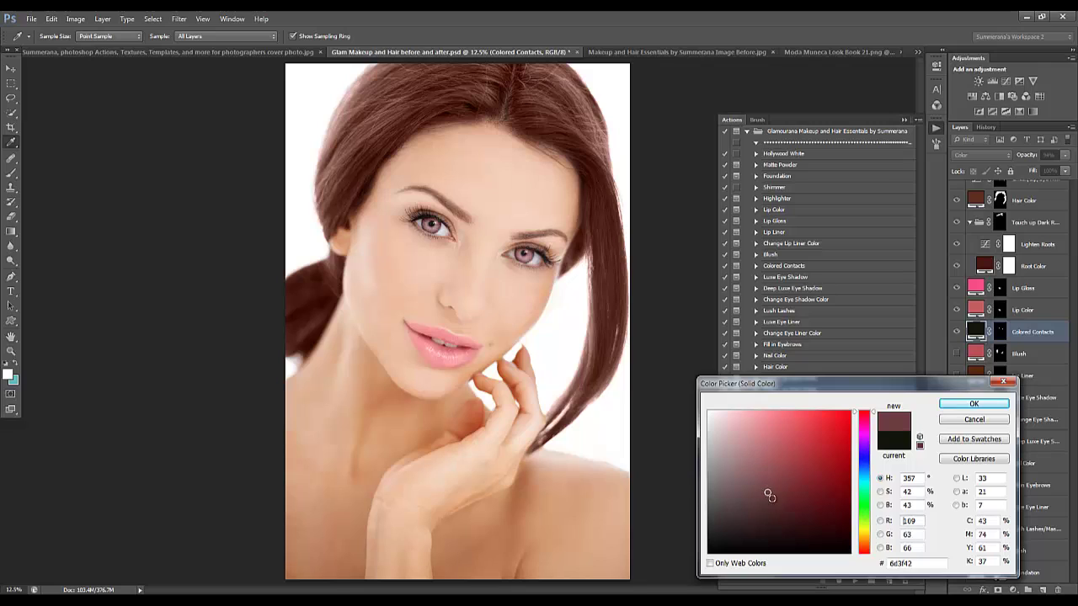
{"action": "left_click", "coordinate": [789, 504]}
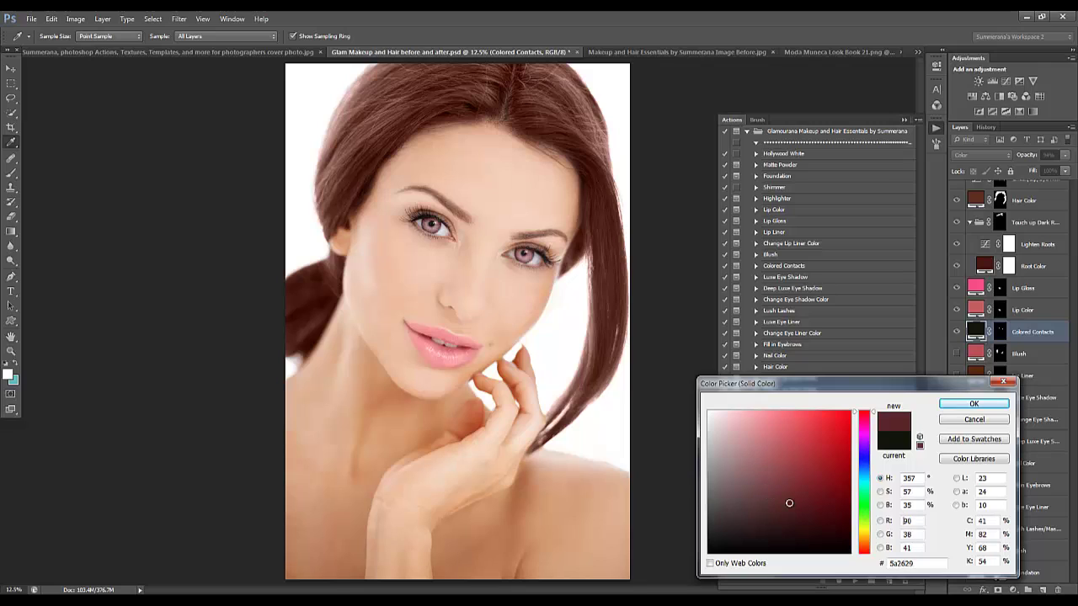
Set the Colored Contacts fill to a very dark blue, about #080d20, and raise the layer's opacity to 100%.
{"action": "left_click", "coordinate": [863, 463]}
{"action": "mouse_move", "coordinate": [801, 507]}
{"action": "left_mouse_down"}
{"action": "mouse_move", "coordinate": [794, 517]}
{"action": "mouse_move", "coordinate": [812, 537]}
{"action": "left_mouse_up"}
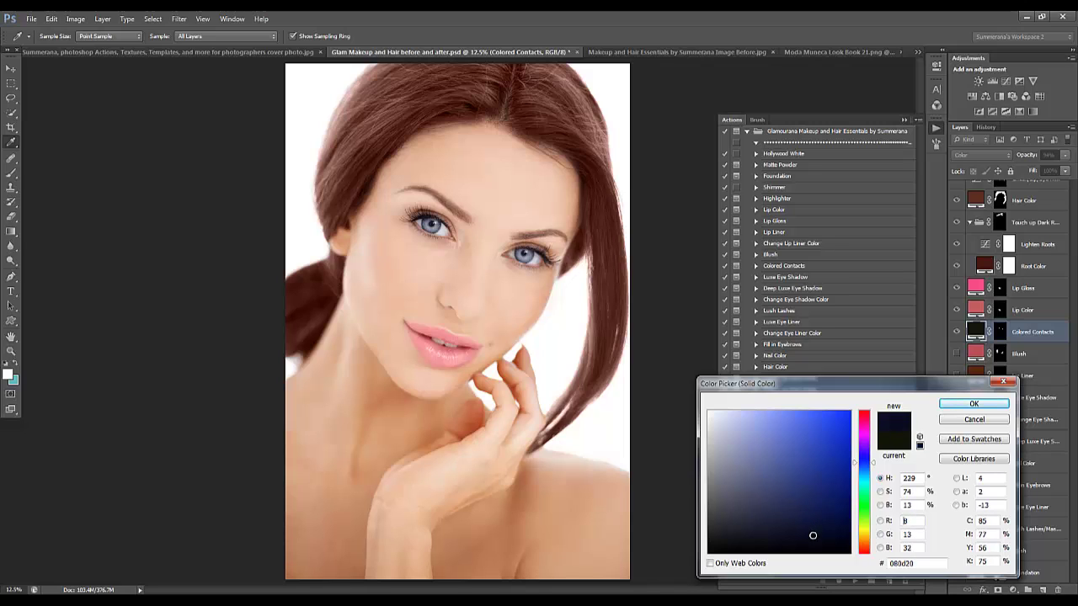
{"action": "left_click", "coordinate": [974, 405]}
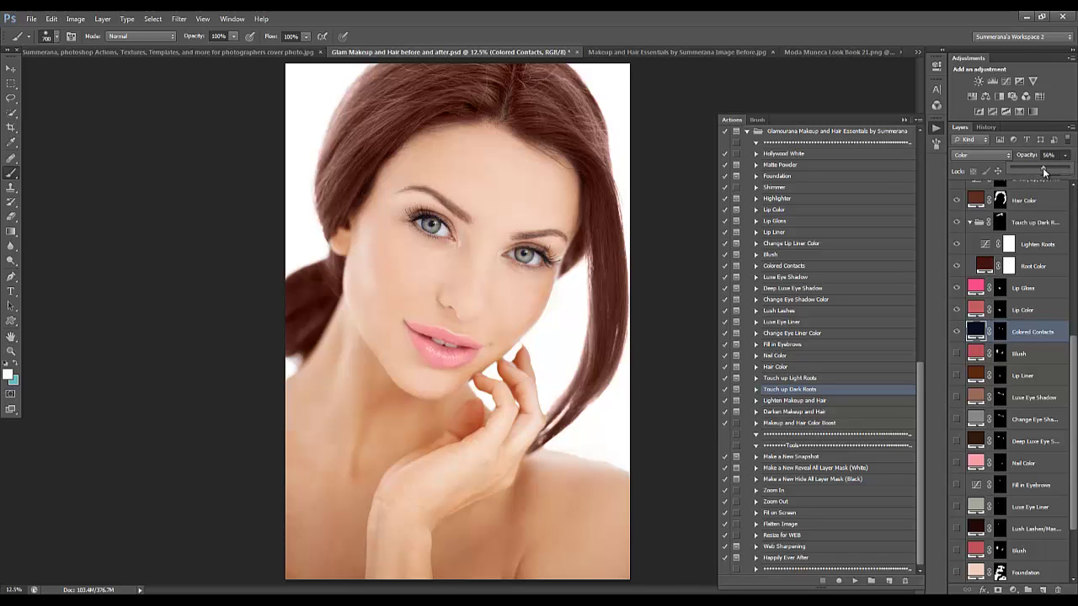
{"action": "left_click_drag", "start_coordinate": [1030, 166], "coordinate": [1074, 172]}
Change the Colored Contacts fill to dark green #151e07 and lower the layer's opacity to about 68%.
{"action": "double_click", "coordinate": [974, 331]}
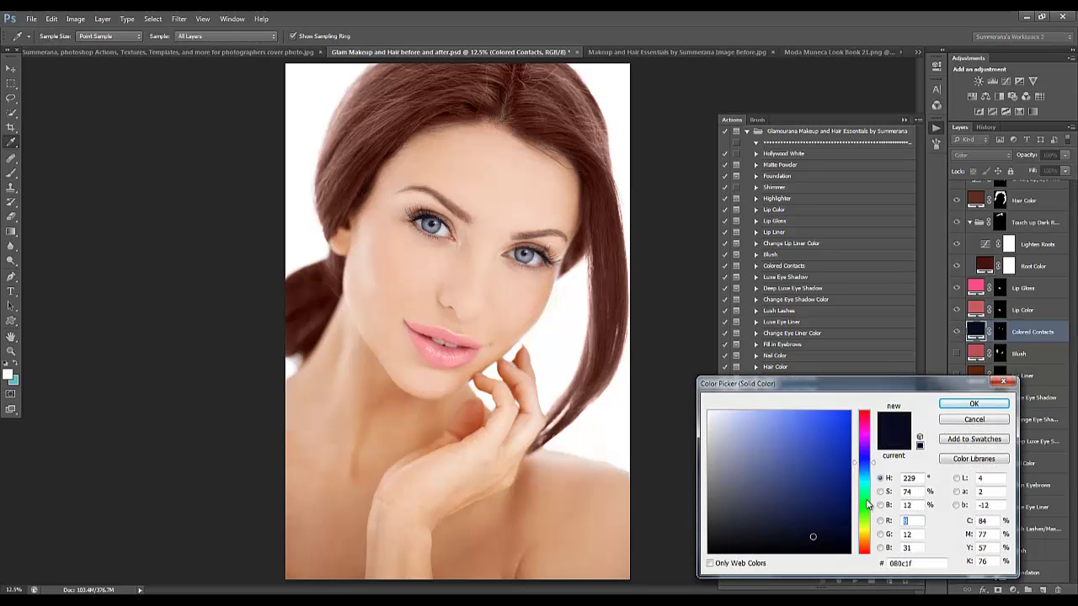
{"action": "left_click", "coordinate": [867, 503]}
{"action": "mouse_move", "coordinate": [812, 536]}
{"action": "left_mouse_down"}
{"action": "mouse_move", "coordinate": [867, 505]}
{"action": "mouse_move", "coordinate": [863, 523]}
{"action": "mouse_move", "coordinate": [812, 526]}
{"action": "mouse_move", "coordinate": [817, 536]}
{"action": "left_mouse_up"}
{"action": "left_click", "coordinate": [864, 515]}
{"action": "left_click", "coordinate": [973, 408]}
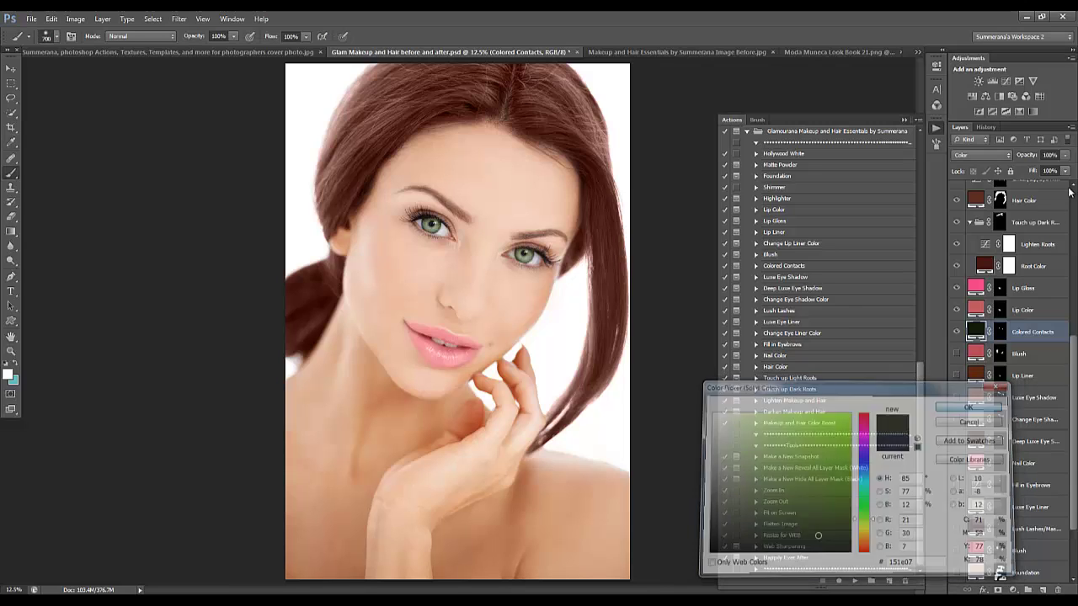
{"action": "left_click", "coordinate": [1064, 155]}
{"action": "left_click_drag", "start_coordinate": [1064, 168], "coordinate": [1048, 172]}
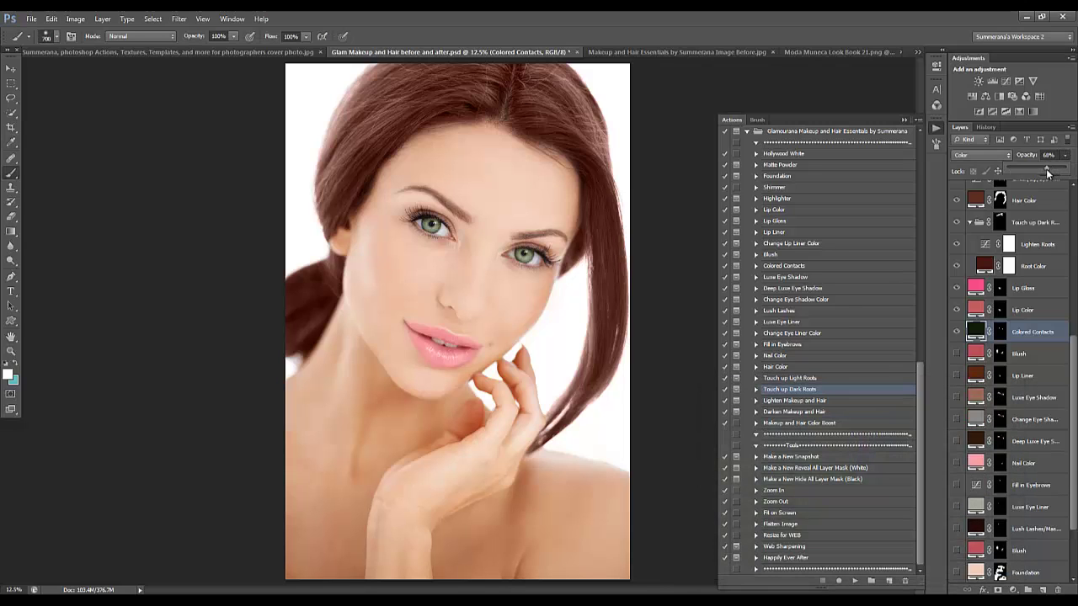
Make the Blush and Lip Liner layers visible, comparing the lips with and without the liner.
{"action": "left_click", "coordinate": [1019, 356]}
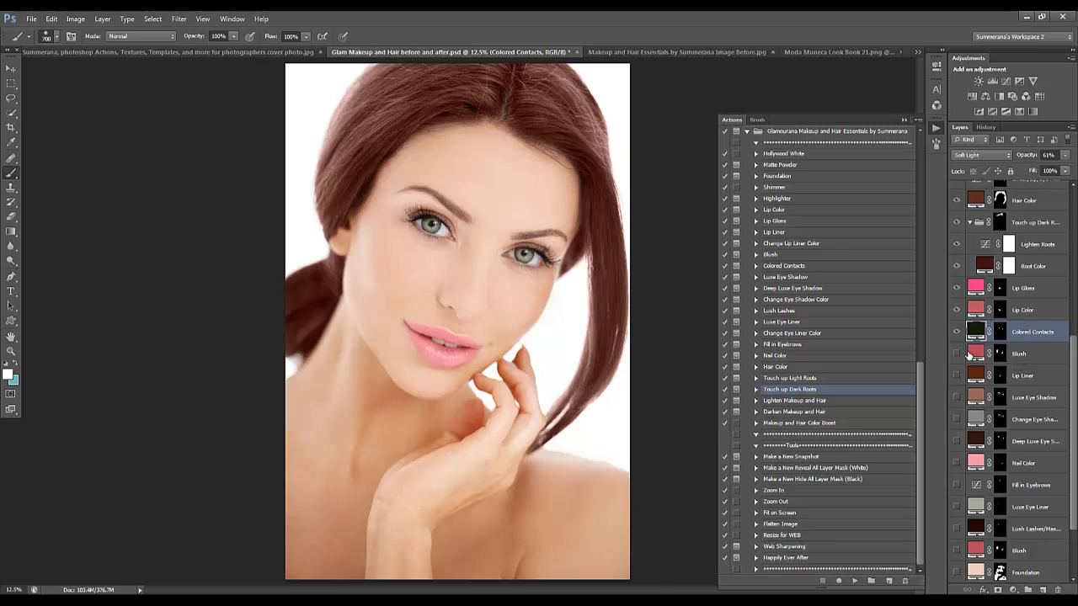
{"action": "left_click", "coordinate": [956, 354]}
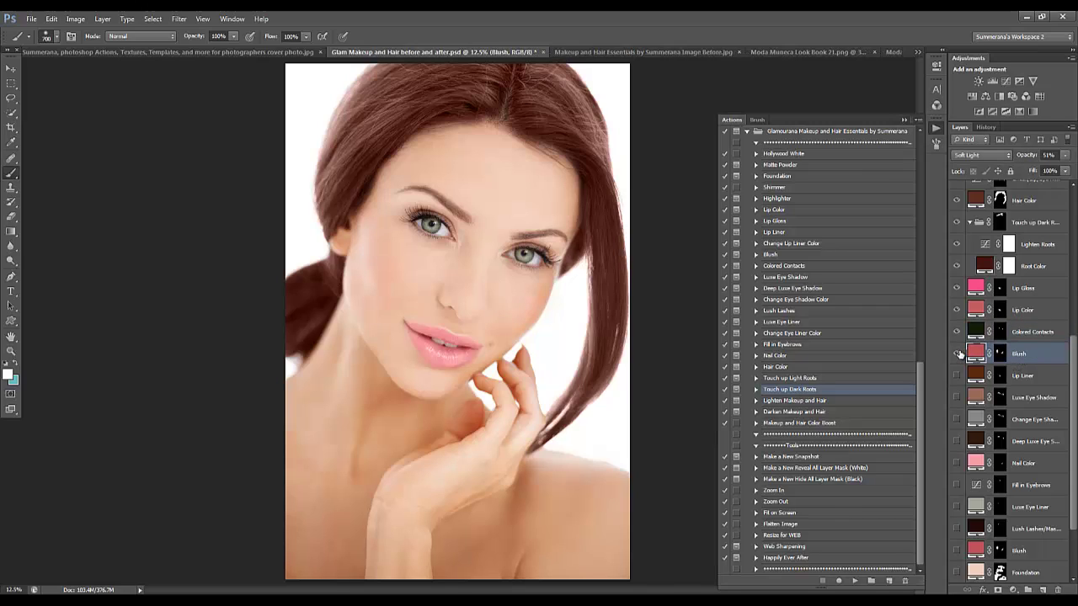
{"action": "left_click", "coordinate": [1010, 375]}
{"action": "left_click", "coordinate": [956, 376]}
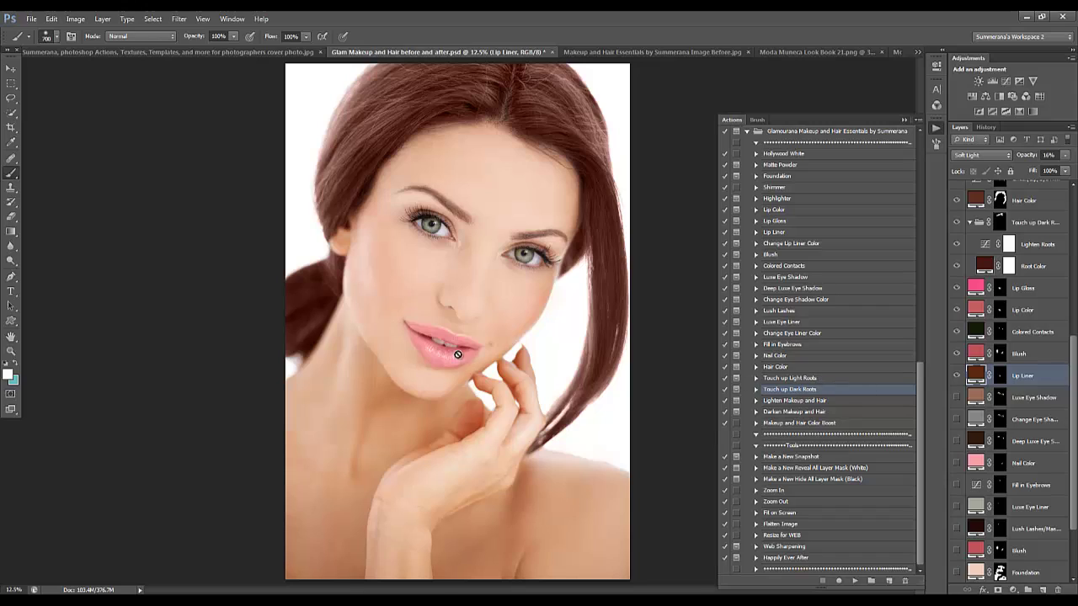
{"action": "left_click", "coordinate": [956, 375]}
{"action": "left_click", "coordinate": [956, 375]}
Make the Luxe Eye Shadow layer visible, comparing the eyes with and without it, and show the gray Change Eye Shadow Color layer.
{"action": "left_click", "coordinate": [1021, 396]}
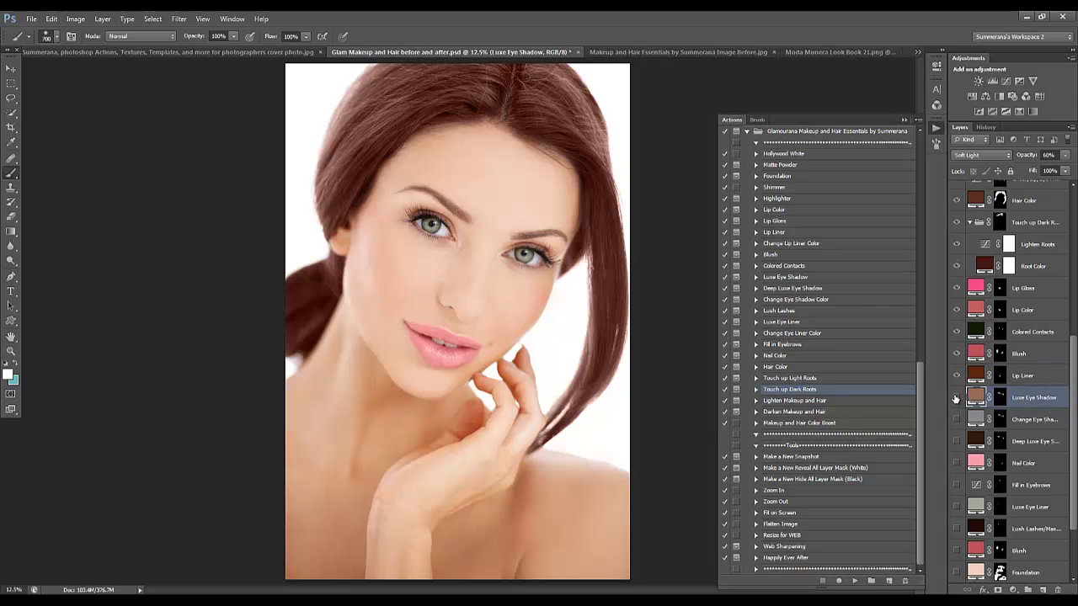
{"action": "left_click", "coordinate": [956, 397]}
{"action": "left_click", "coordinate": [956, 397]}
{"action": "left_click", "coordinate": [956, 398]}
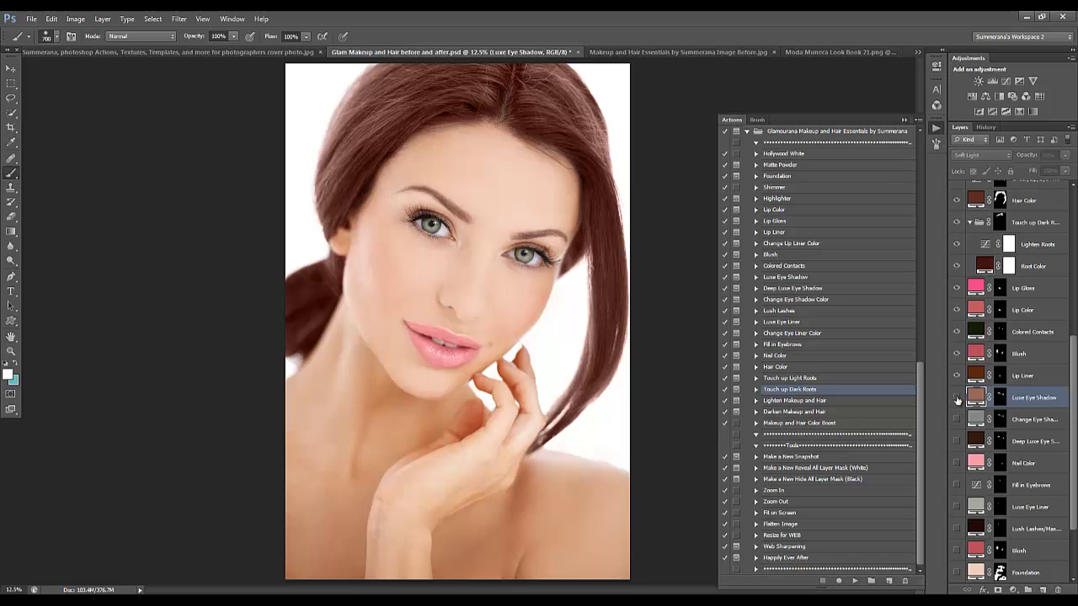
{"action": "left_click", "coordinate": [957, 398]}
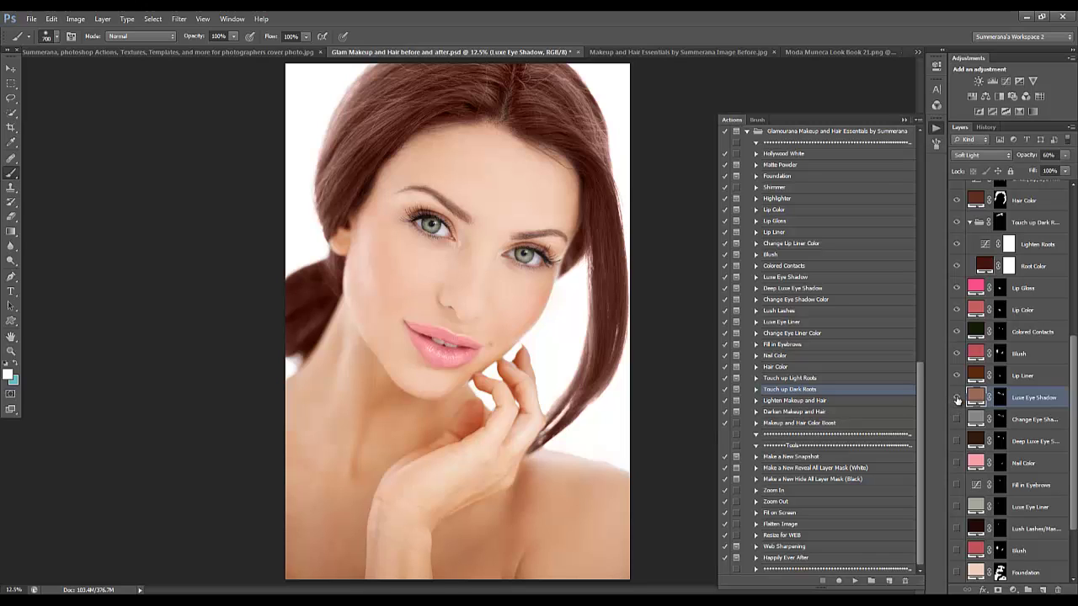
{"action": "left_click", "coordinate": [1037, 421]}
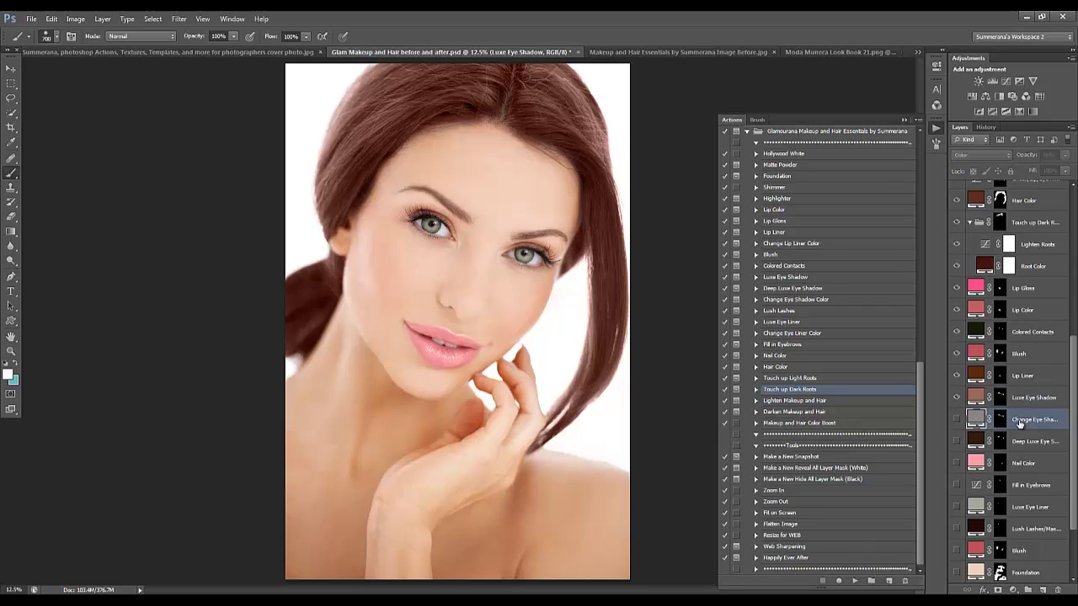
{"action": "left_click", "coordinate": [956, 419]}
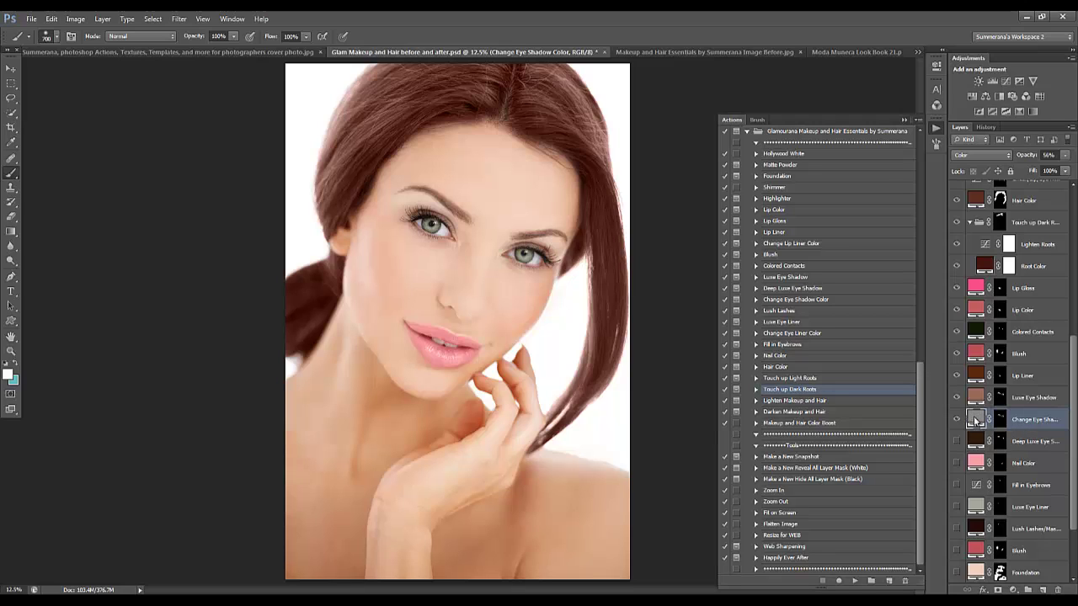
Try red #9b3f3f and teal #3f9b89 as the gray Change Eye Shadow Color layer's fill, then discard the change.
{"action": "double_click", "coordinate": [975, 418]}
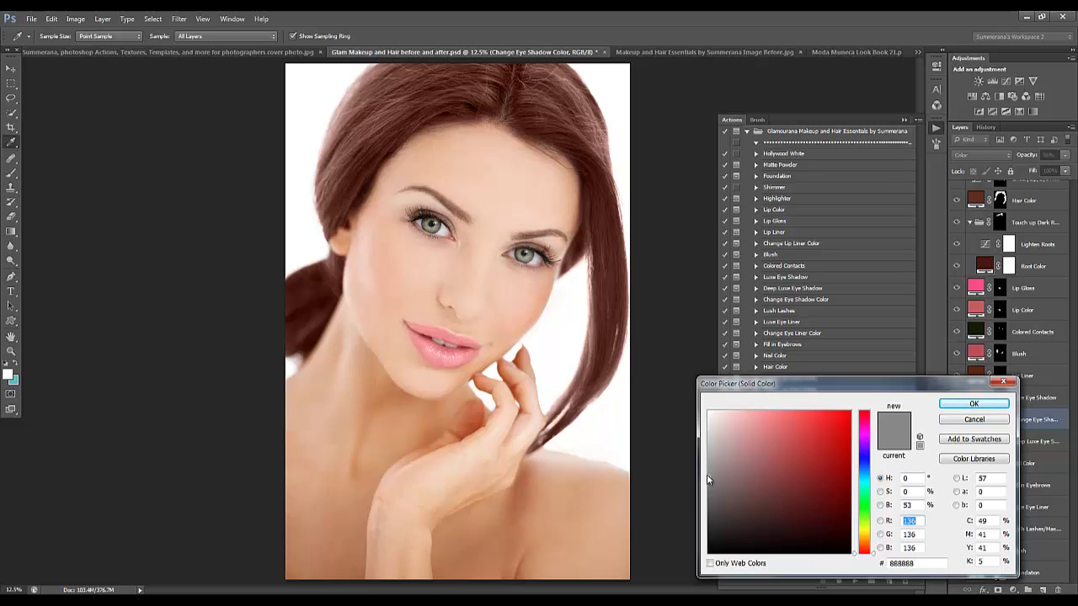
{"action": "left_click", "coordinate": [791, 467]}
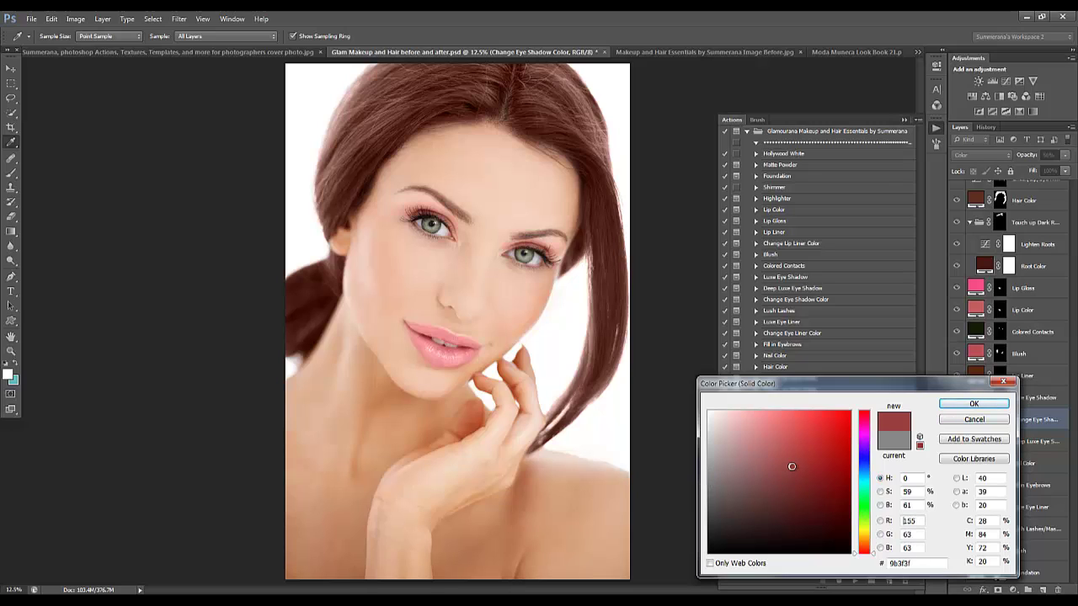
{"action": "left_click", "coordinate": [866, 455]}
{"action": "mouse_move", "coordinate": [867, 473]}
{"action": "left_mouse_down"}
{"action": "mouse_move", "coordinate": [867, 500]}
{"action": "mouse_move", "coordinate": [869, 487]}
{"action": "left_mouse_up"}
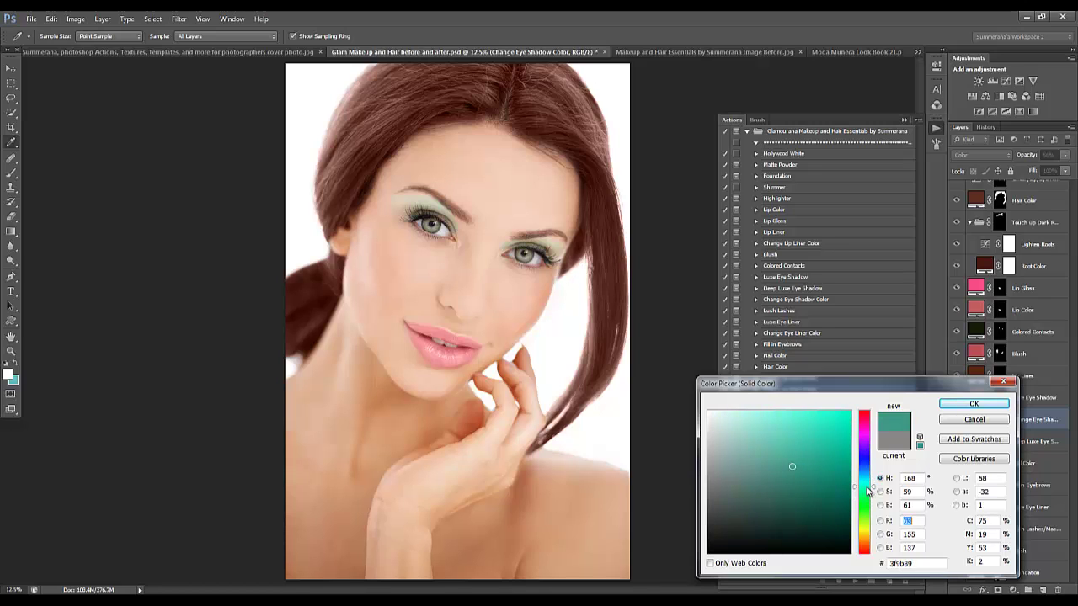
{"action": "left_click", "coordinate": [976, 419]}
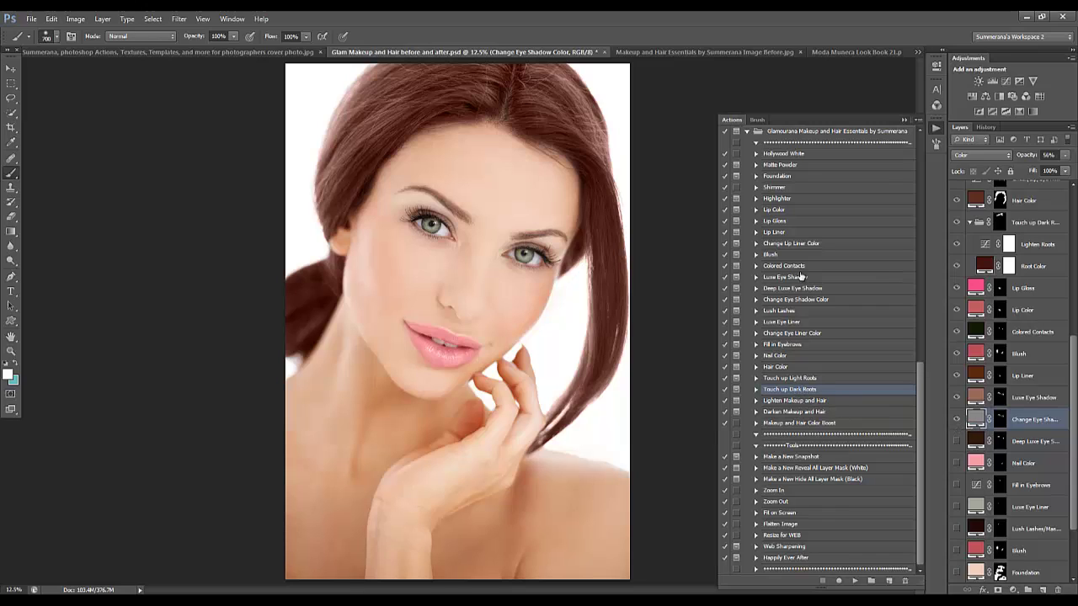
Run the Change Eye Shadow Color action, filling its new layer with olive gray #928f76 sampled from the iris.
{"action": "left_click", "coordinate": [776, 301]}
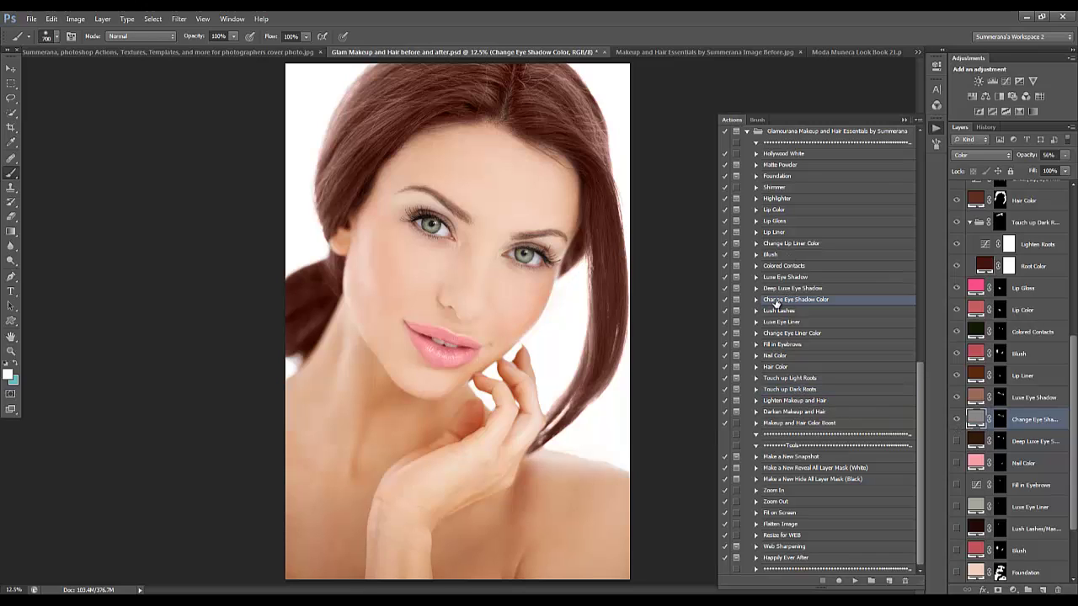
{"action": "left_click", "coordinate": [855, 581]}
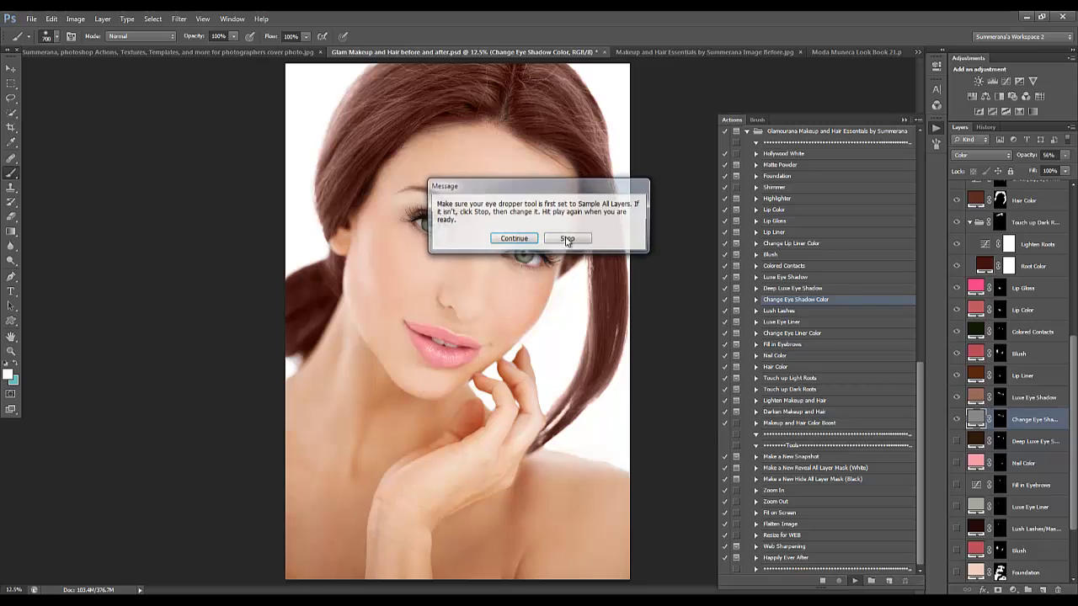
{"action": "left_click", "coordinate": [521, 245]}
{"action": "left_click", "coordinate": [520, 245]}
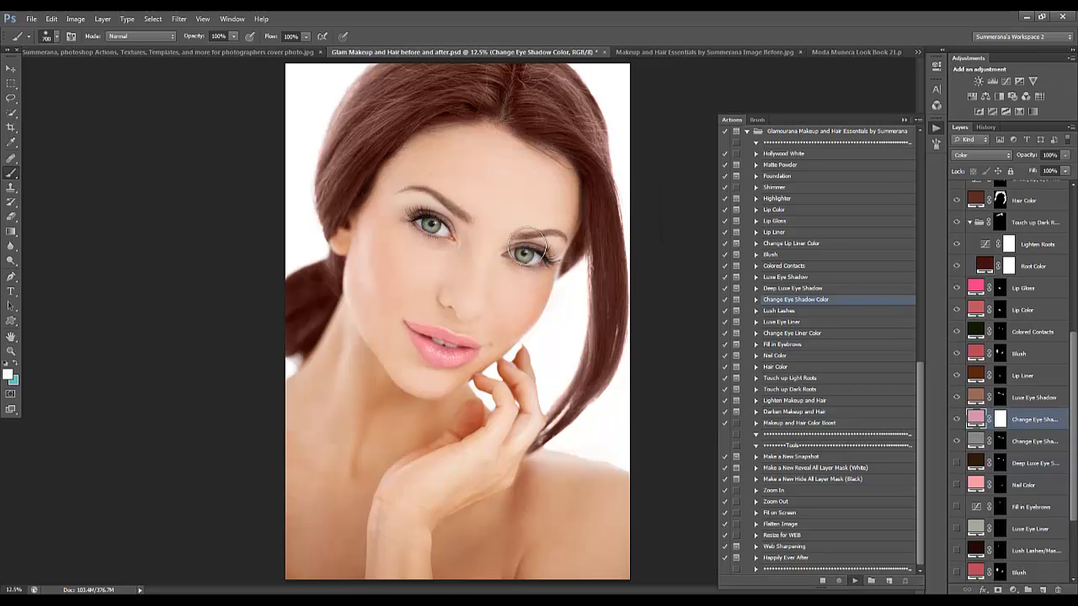
{"action": "left_click", "coordinate": [528, 258]}
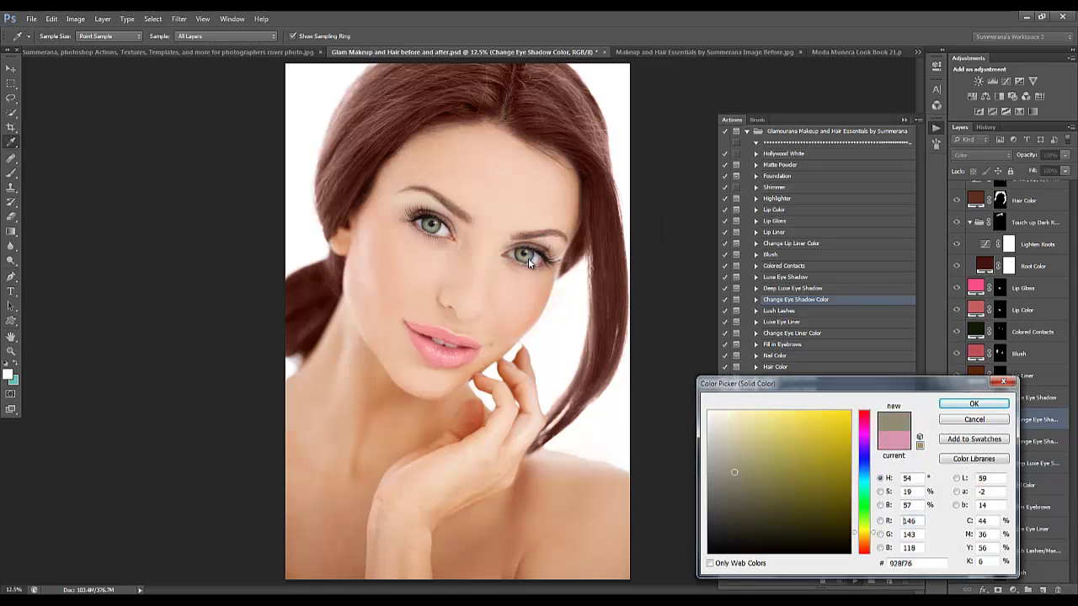
{"action": "left_click", "coordinate": [939, 407]}
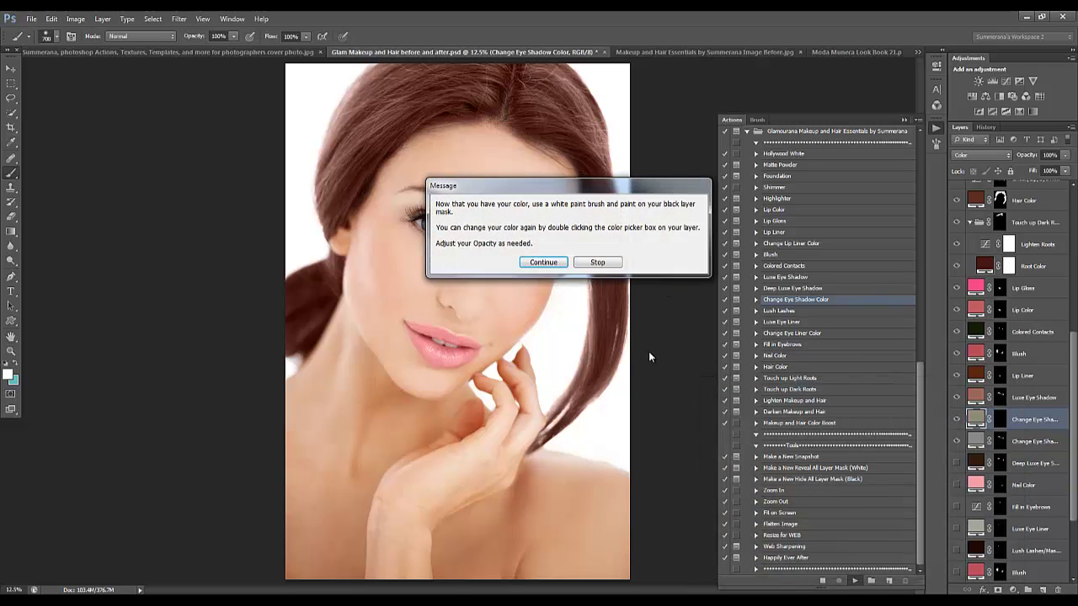
{"action": "left_click", "coordinate": [552, 262]}
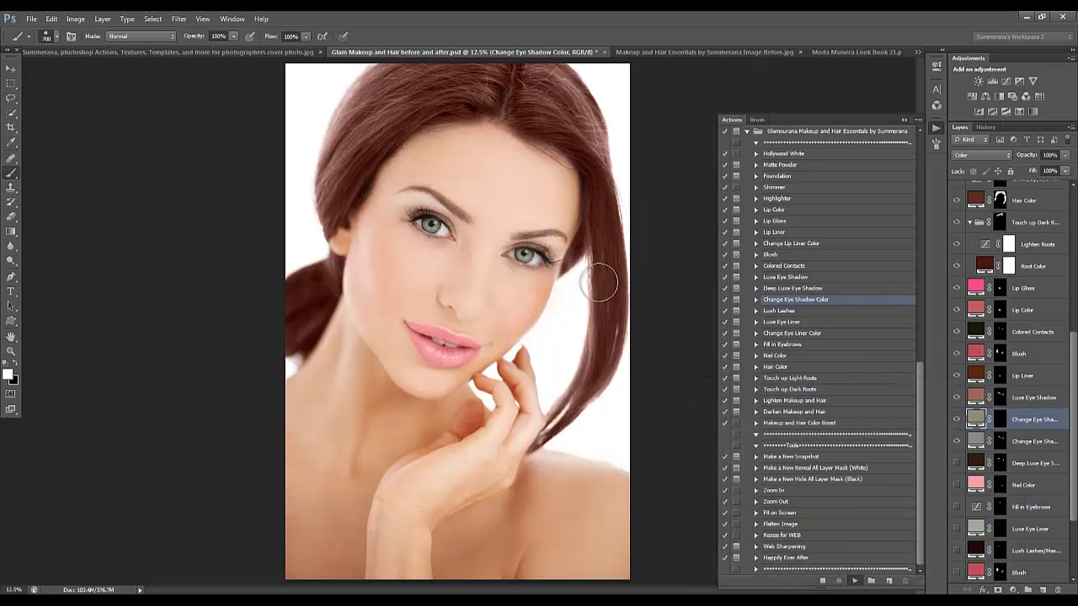
Paint the new eye shadow color onto the eyelids through its black layer mask, using a much smaller white brush.
{"action": "double_click", "coordinate": [1000, 420]}
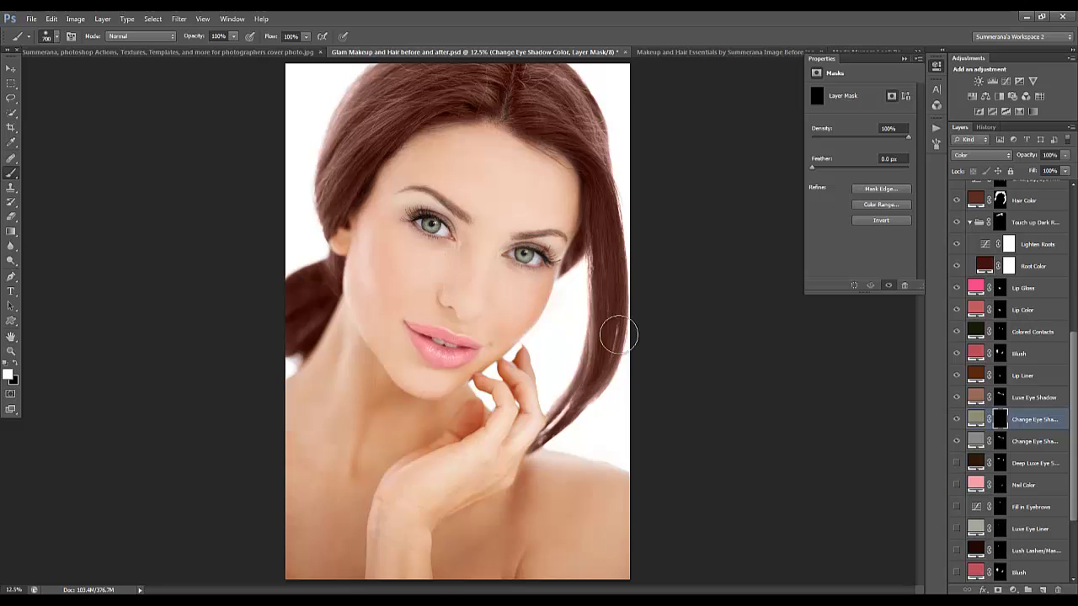
{"action": "key", "text": "bracketleft"}
{"action": "key", "text": "bracketleft"}
{"action": "key", "text": "bracketleft"}
{"action": "key", "text": "bracketleft"}
{"action": "key", "text": "bracketleft"}
{"action": "key", "text": "bracketleft"}
{"action": "key", "text": "bracketleft"}
{"action": "key", "text": "bracketleft"}
{"action": "key", "text": "bracketright"}
{"action": "key", "text": "bracketright"}
{"action": "left_click_drag", "start_coordinate": [401, 212], "coordinate": [413, 209]}
{"action": "key", "text": "bracketleft"}
{"action": "key", "text": "bracketleft"}
{"action": "key", "text": "bracketleft"}
Try green #769276 and teal #769290 as the new eye shadow layer's fill, then discard the change.
{"action": "left_click", "coordinate": [974, 419]}
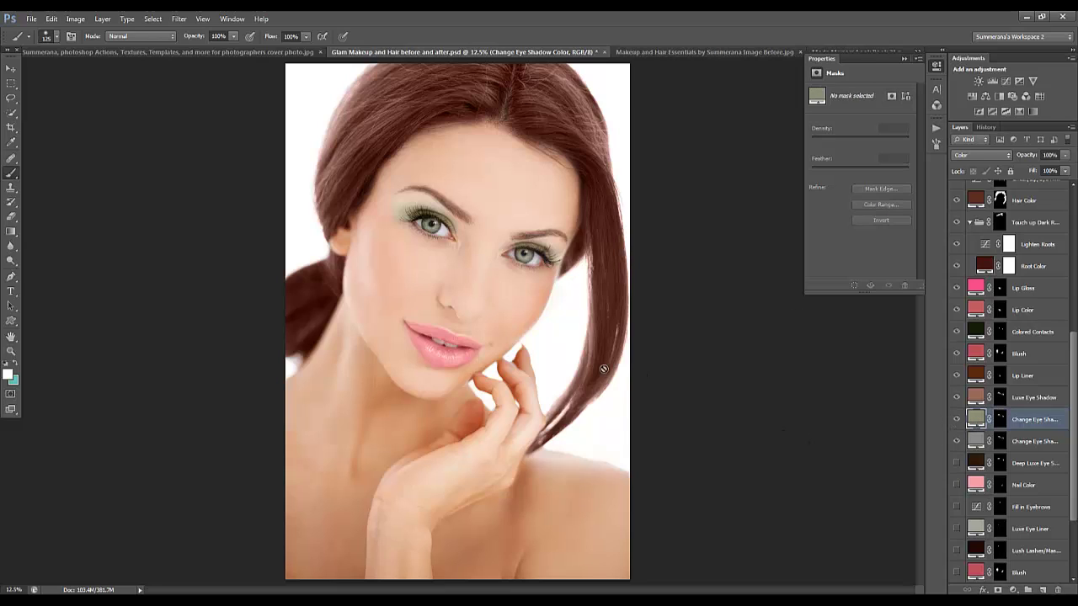
{"action": "double_click", "coordinate": [975, 418]}
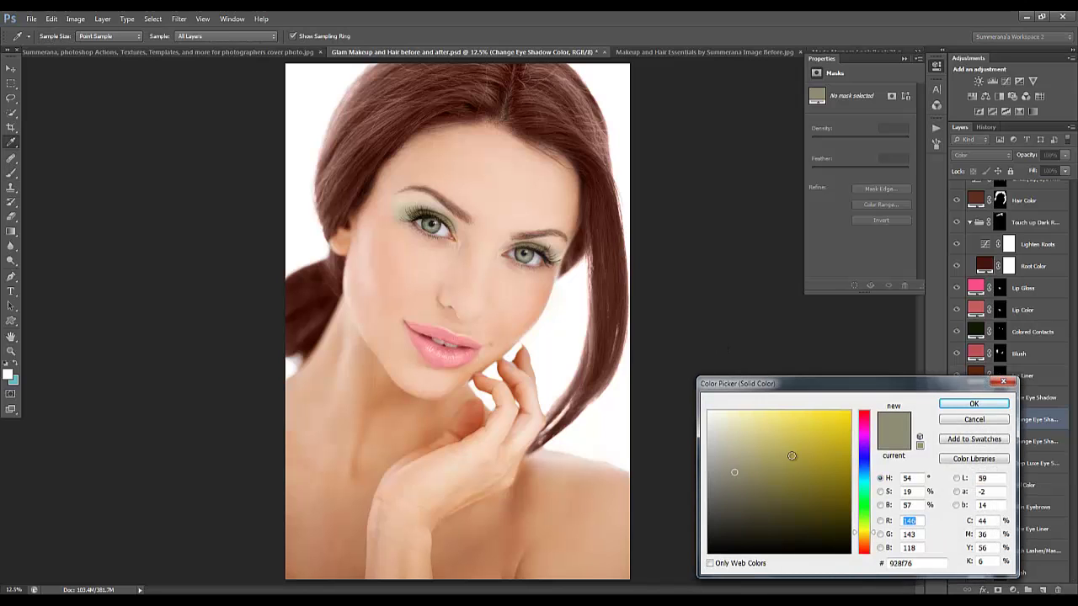
{"action": "left_click", "coordinate": [861, 489]}
{"action": "left_click", "coordinate": [863, 507]}
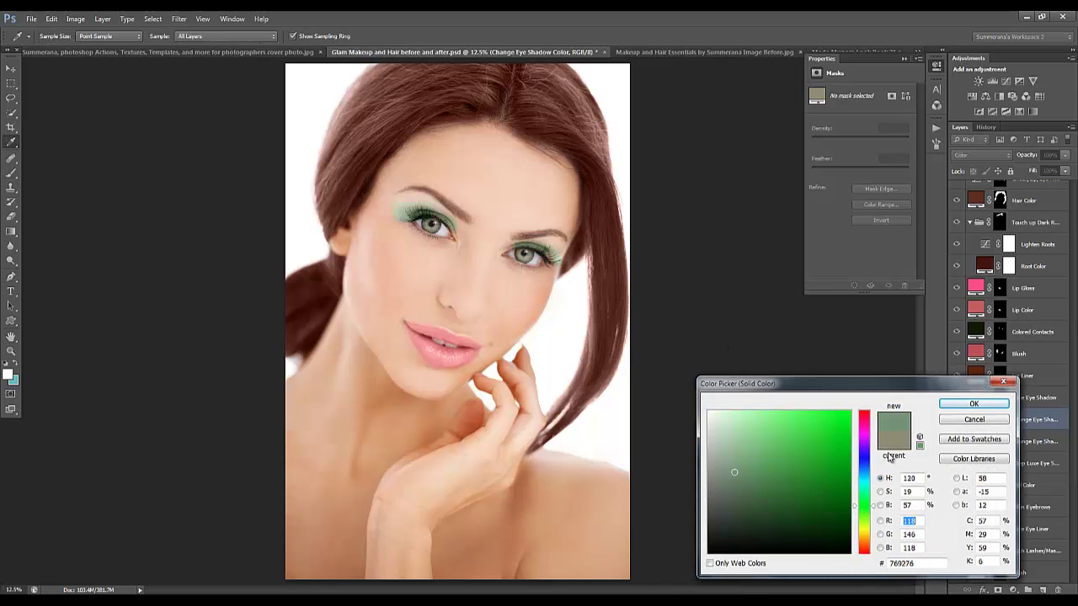
{"action": "left_click", "coordinate": [866, 486]}
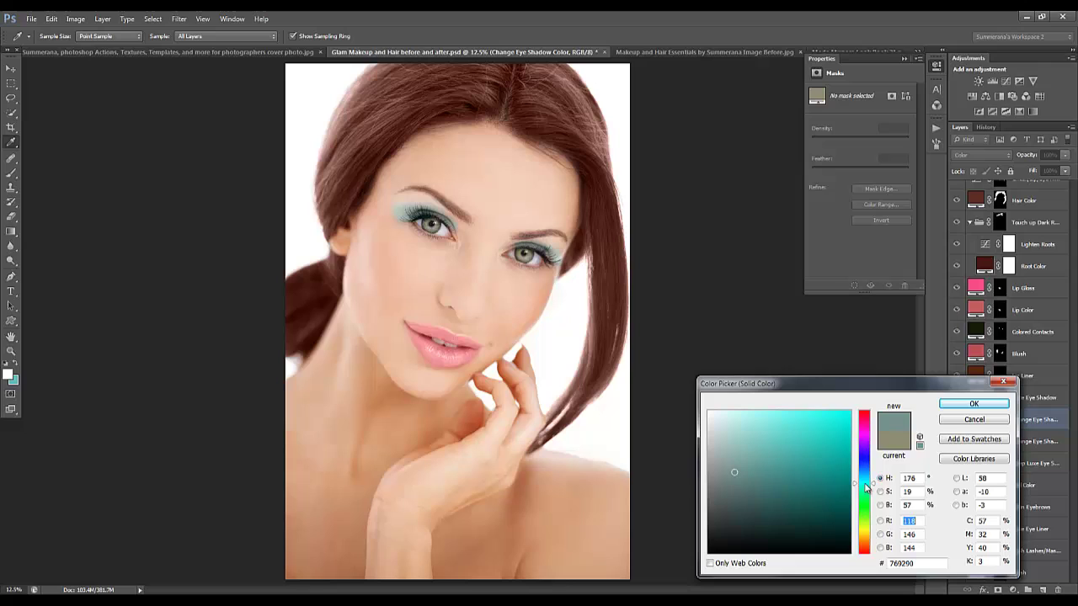
{"action": "left_click", "coordinate": [970, 419]}
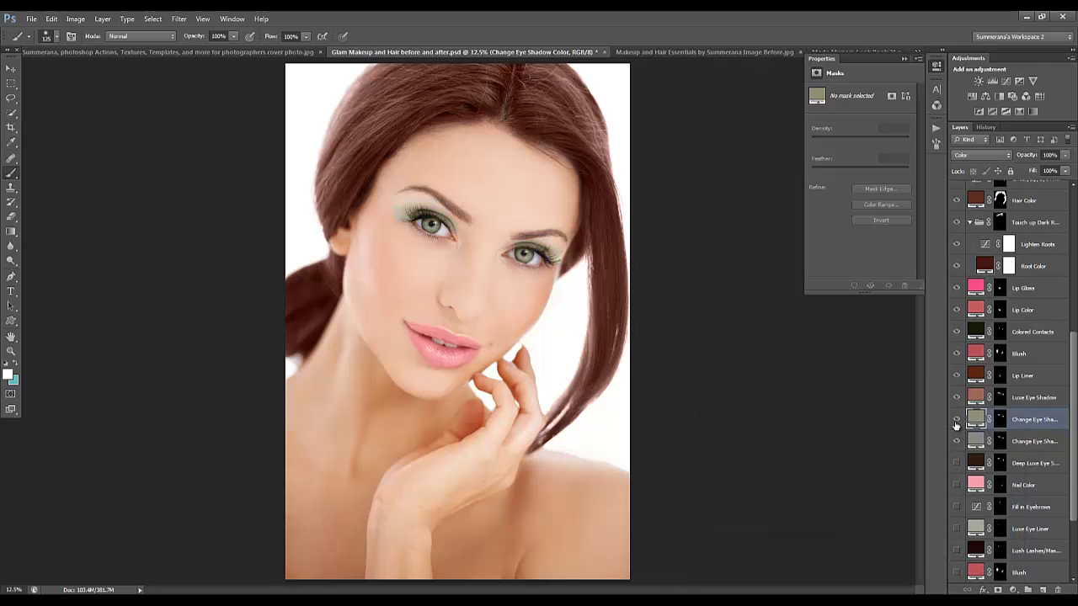
Hide the olive Change Eye Shadow Color layer and make the Deep Luxe Eye Shadow layer visible.
{"action": "left_click", "coordinate": [957, 421]}
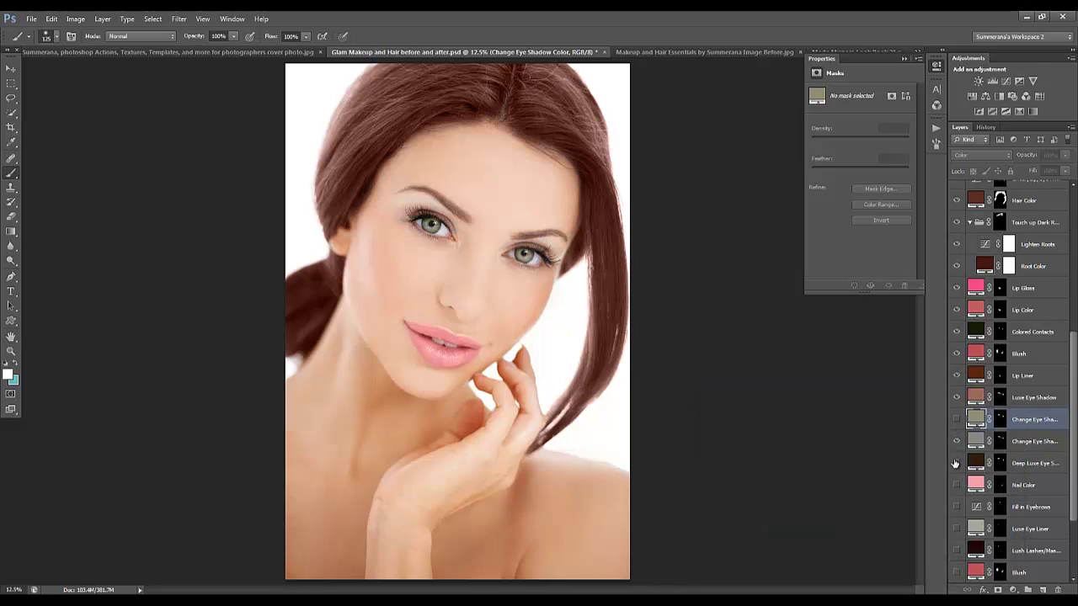
{"action": "scroll", "coordinate": [955, 463], "scroll_direction": "down", "scroll_amount": 1}
{"action": "left_click", "coordinate": [1017, 421]}
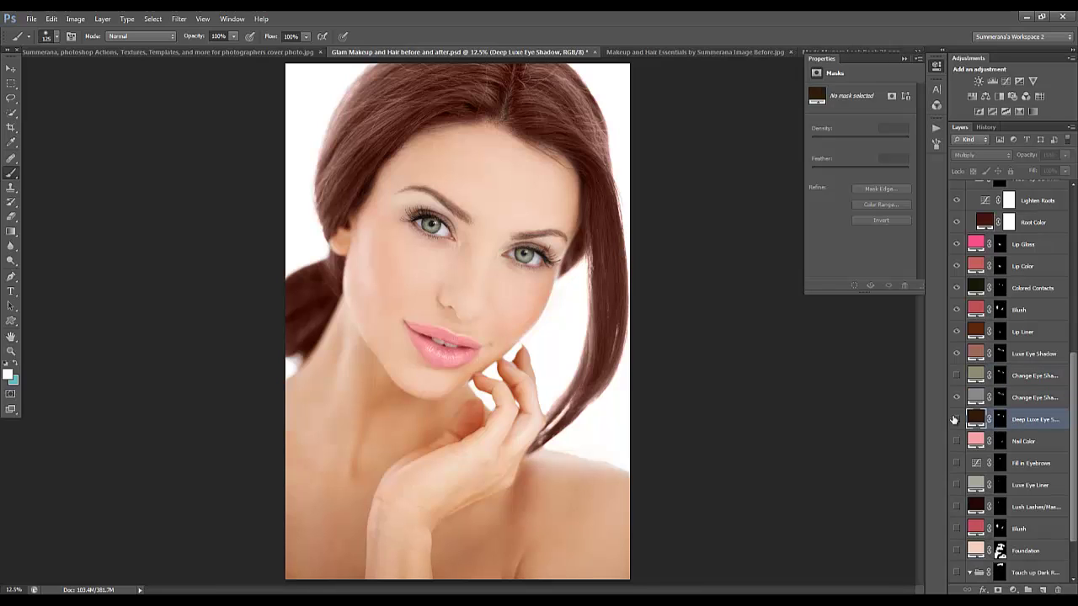
{"action": "left_click", "coordinate": [956, 420]}
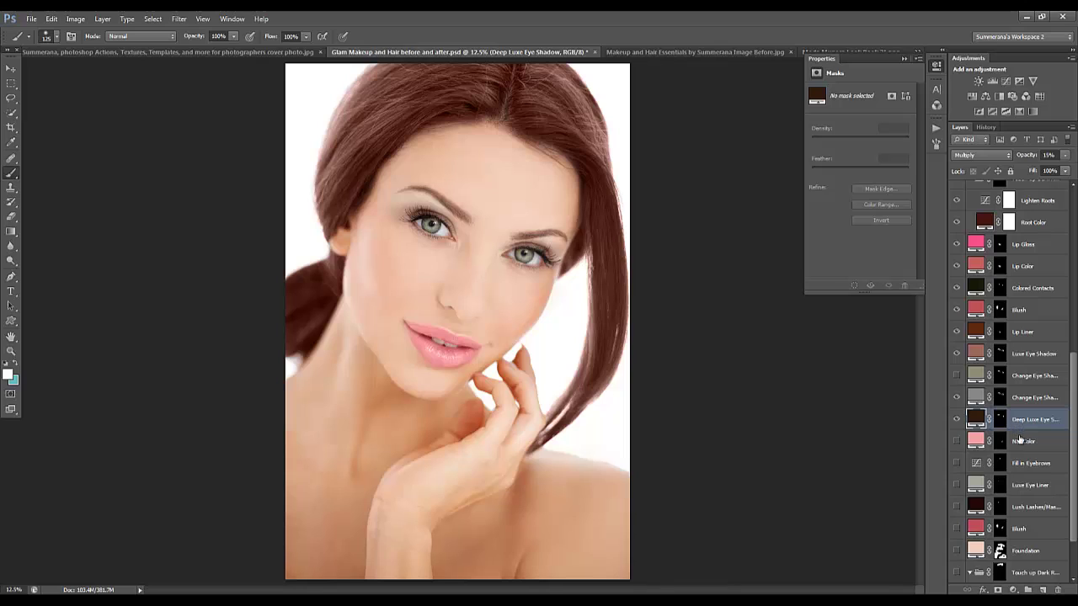
Make the Nail Color layer visible and change its fill to gray-olive #a4a38f sampled from the iris.
{"action": "left_click", "coordinate": [1020, 441]}
{"action": "left_click", "coordinate": [955, 442]}
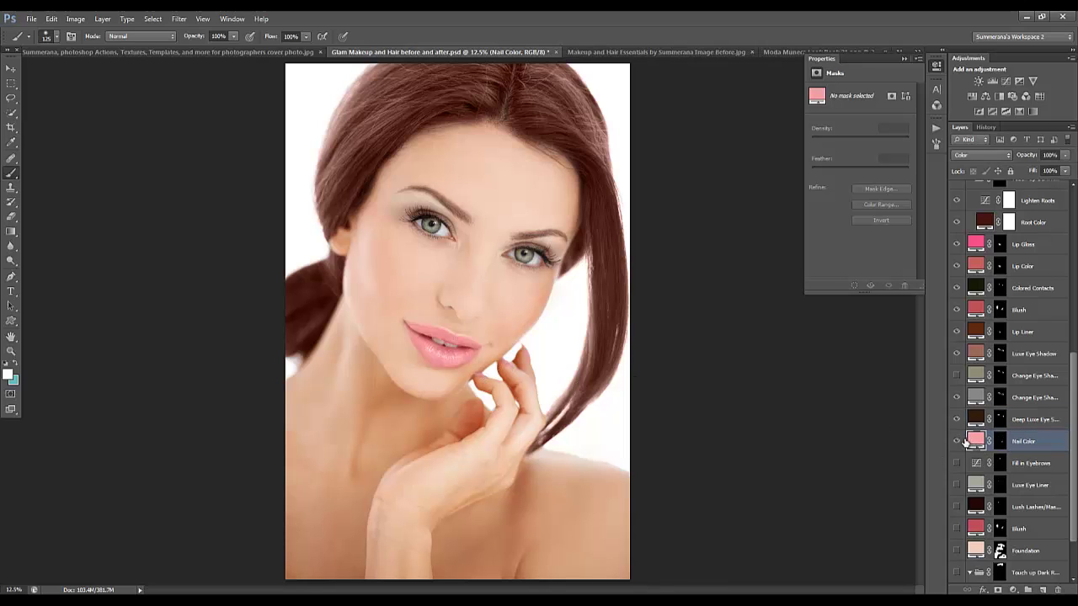
{"action": "double_click", "coordinate": [975, 441]}
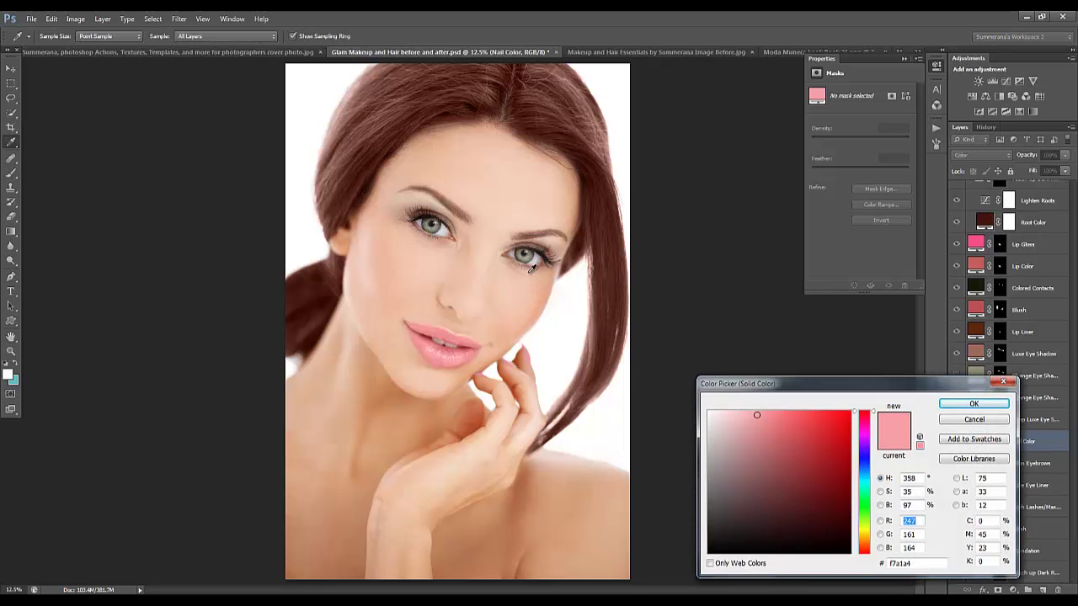
{"action": "left_click", "coordinate": [525, 255]}
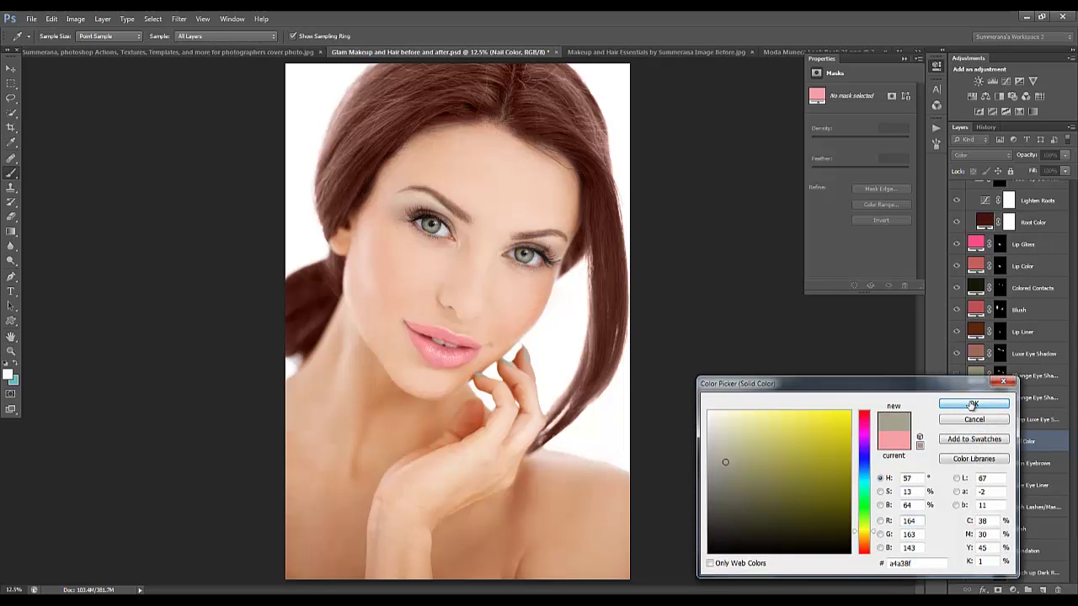
{"action": "left_click", "coordinate": [973, 404]}
Compare the brows with and without the Fill in Eyebrows layer, leave it hidden, and make the Luxe Eye Liner layer visible.
{"action": "left_click", "coordinate": [1018, 464]}
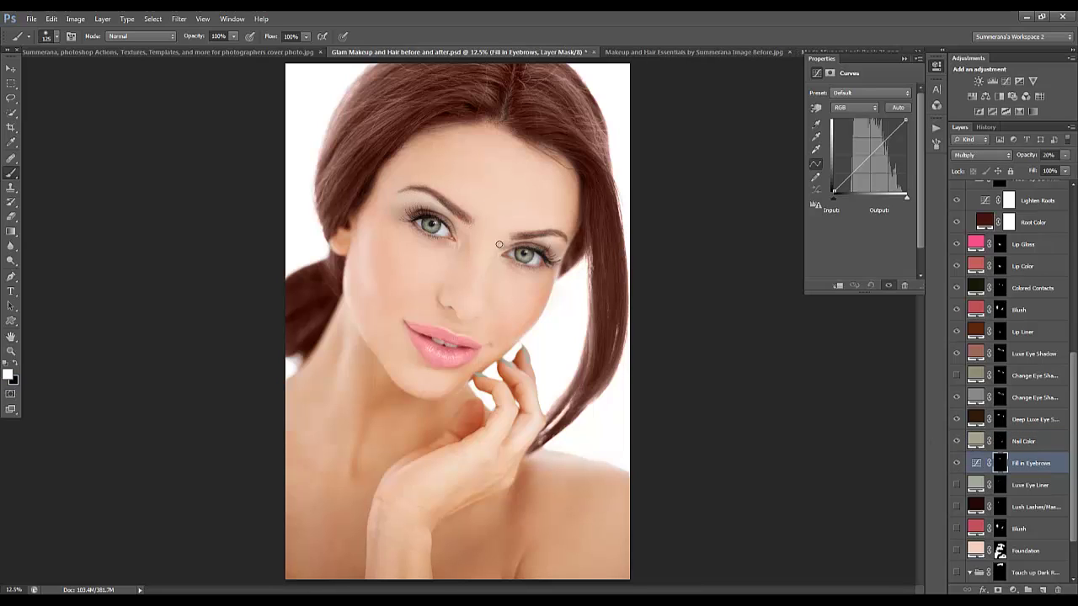
{"action": "left_click", "coordinate": [956, 464]}
{"action": "left_click", "coordinate": [956, 464]}
{"action": "left_click", "coordinate": [956, 464]}
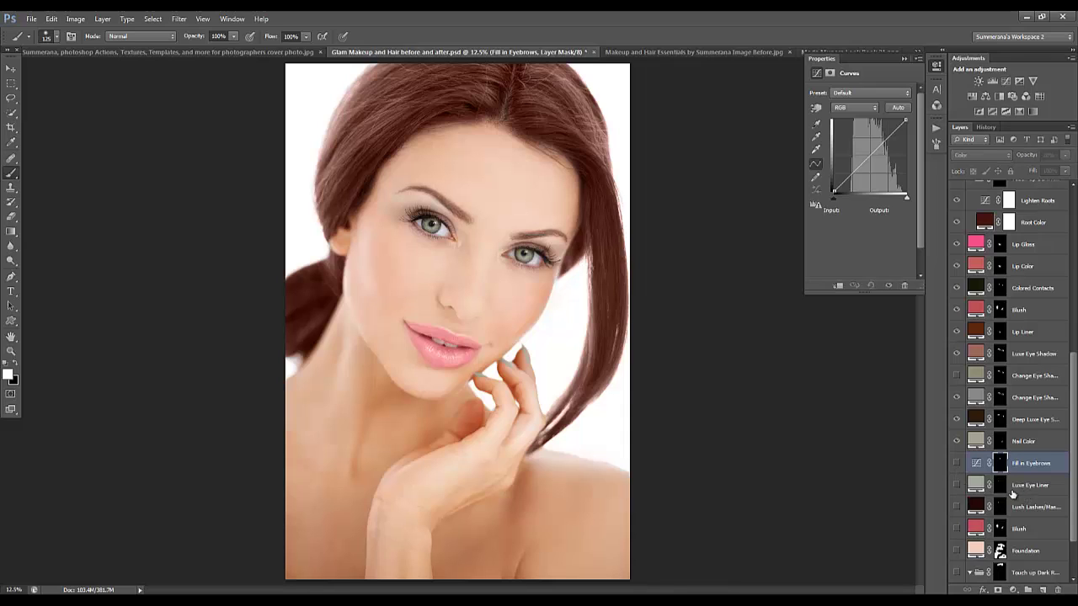
{"action": "left_click", "coordinate": [956, 486]}
{"action": "left_click", "coordinate": [957, 485]}
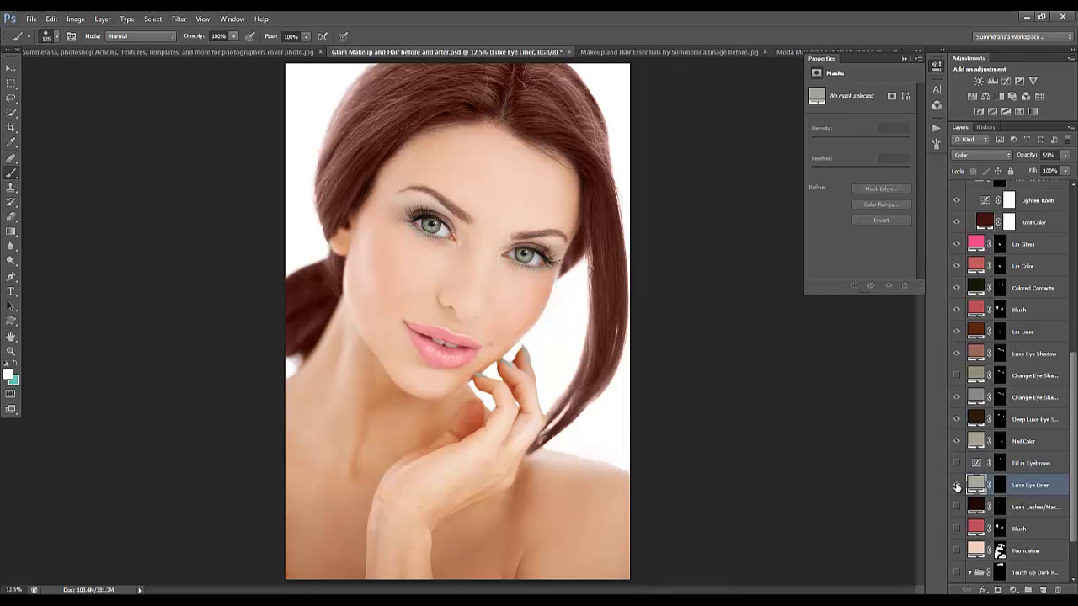
Try pink #feb6bc sampled from the lips as the Luxe Eye Liner fill, then discard the change.
{"action": "double_click", "coordinate": [976, 486]}
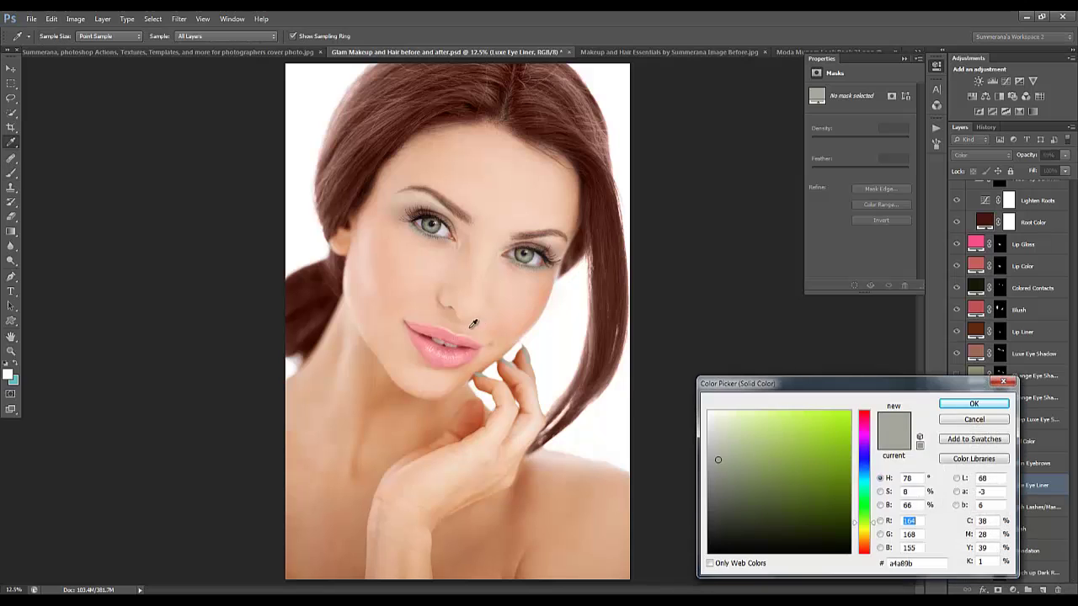
{"action": "left_click", "coordinate": [462, 352]}
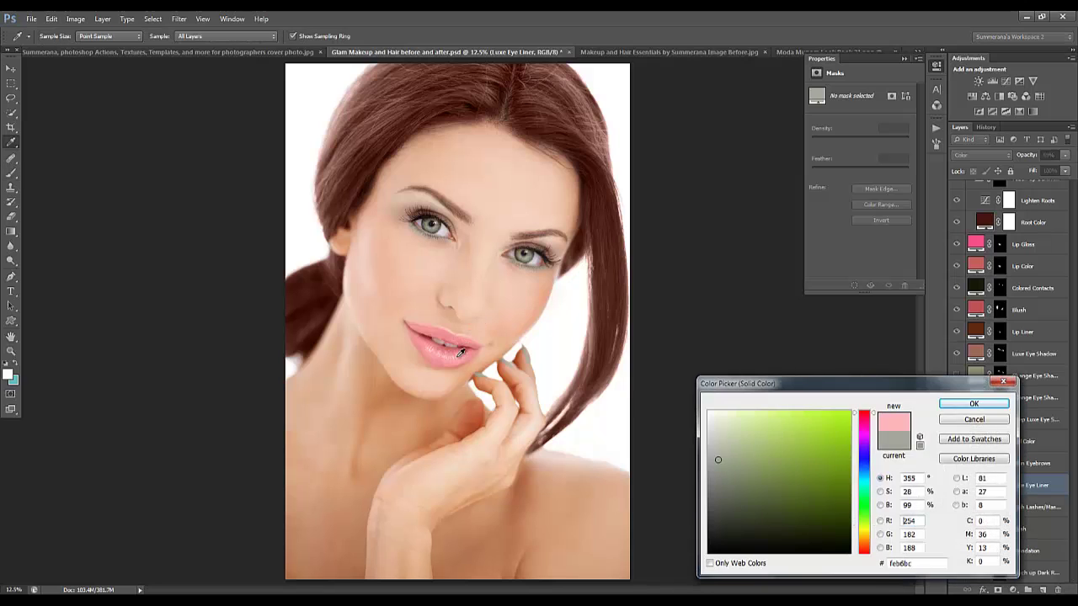
{"action": "left_click", "coordinate": [982, 424]}
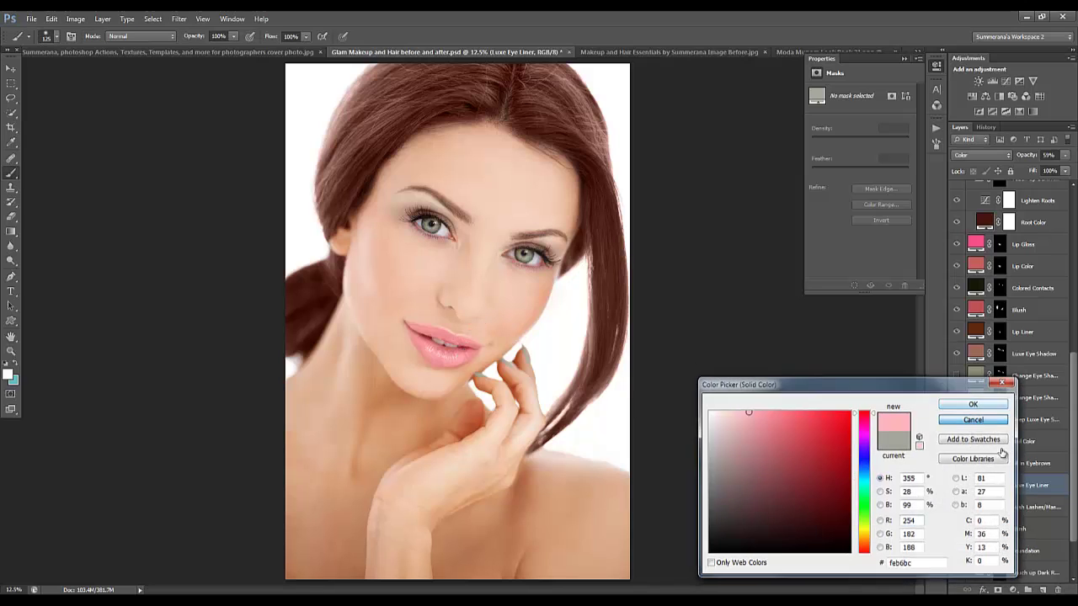
Make the Lush Lashes/Mascara layer visible and set its opacity to 31%.
{"action": "left_click", "coordinate": [1029, 506]}
{"action": "scroll", "coordinate": [1029, 506], "scroll_direction": "down", "scroll_amount": 2}
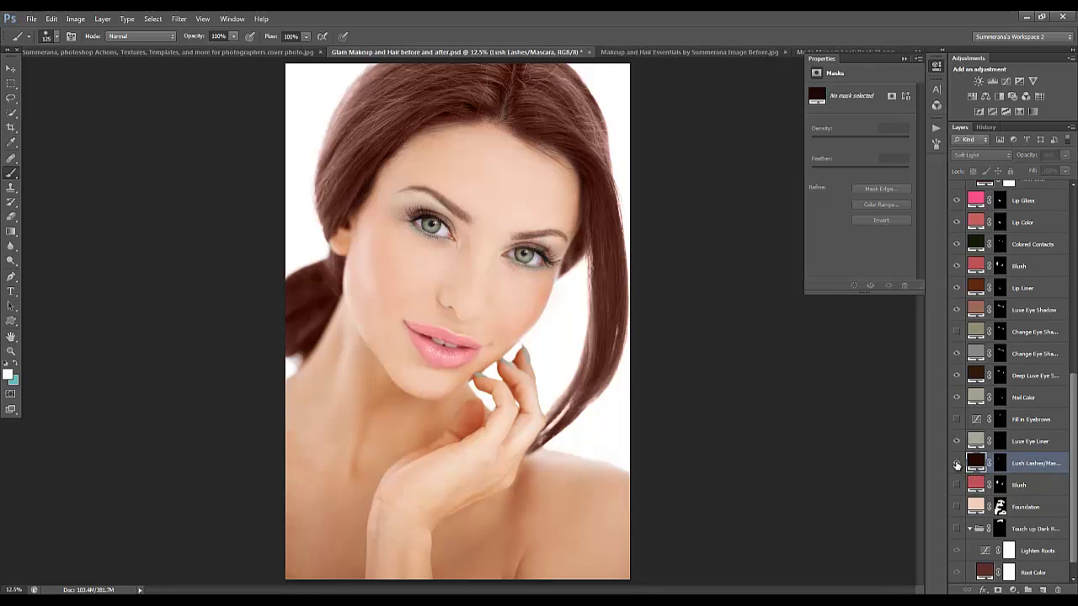
{"action": "left_click", "coordinate": [956, 463]}
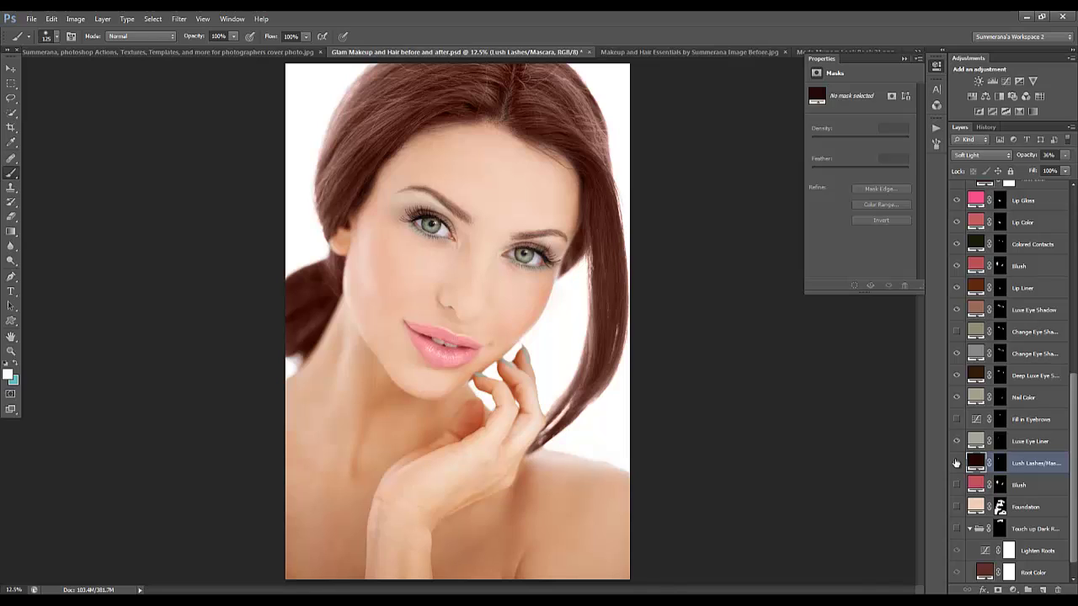
{"action": "left_click", "coordinate": [956, 463]}
{"action": "left_click", "coordinate": [956, 463]}
{"action": "left_click", "coordinate": [1064, 156]}
{"action": "left_click_drag", "start_coordinate": [1061, 170], "coordinate": [1031, 173]}
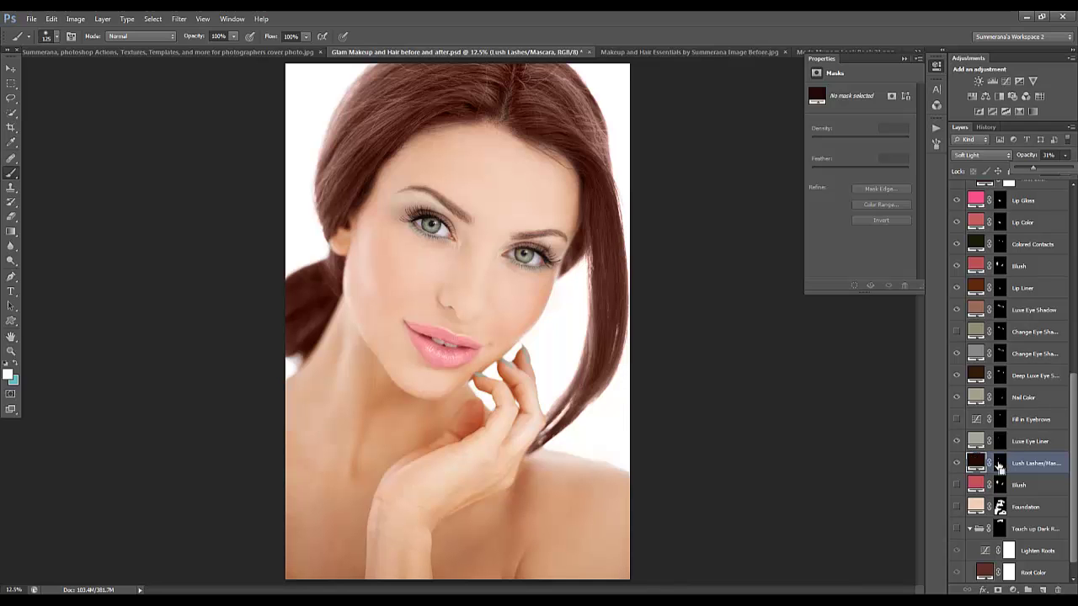
Examine the lashes up close with the Lush Lashes/Mascara layer hidden and shown.
{"action": "key", "text": "ctrl+plus"}
{"action": "key", "text": "ctrl+plus"}
{"action": "key", "text": "ctrl+plus"}
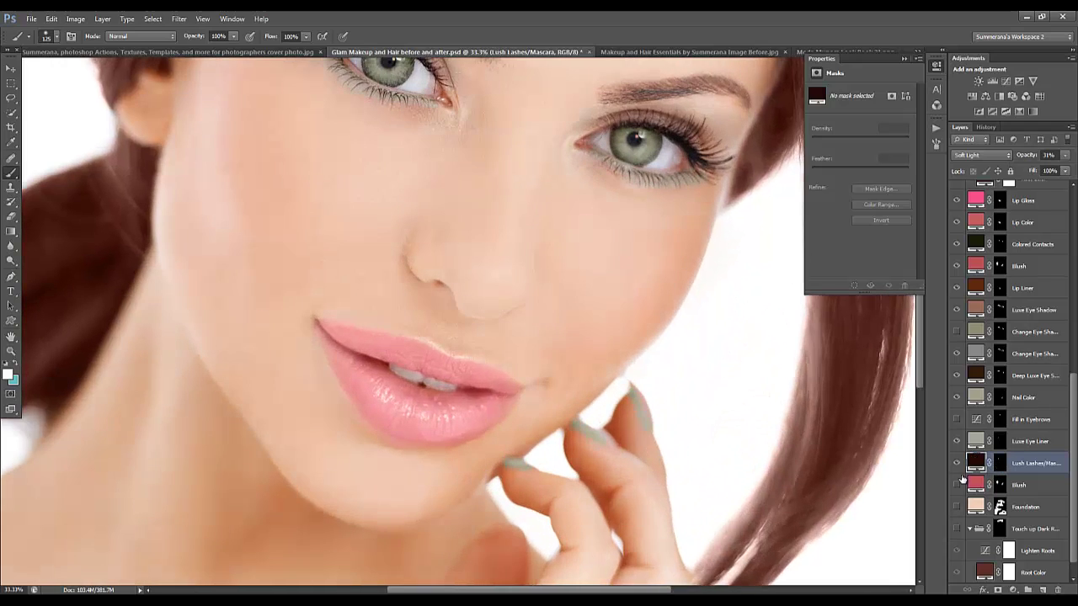
{"action": "left_click_drag", "start_coordinate": [485, 168], "coordinate": [491, 368]}
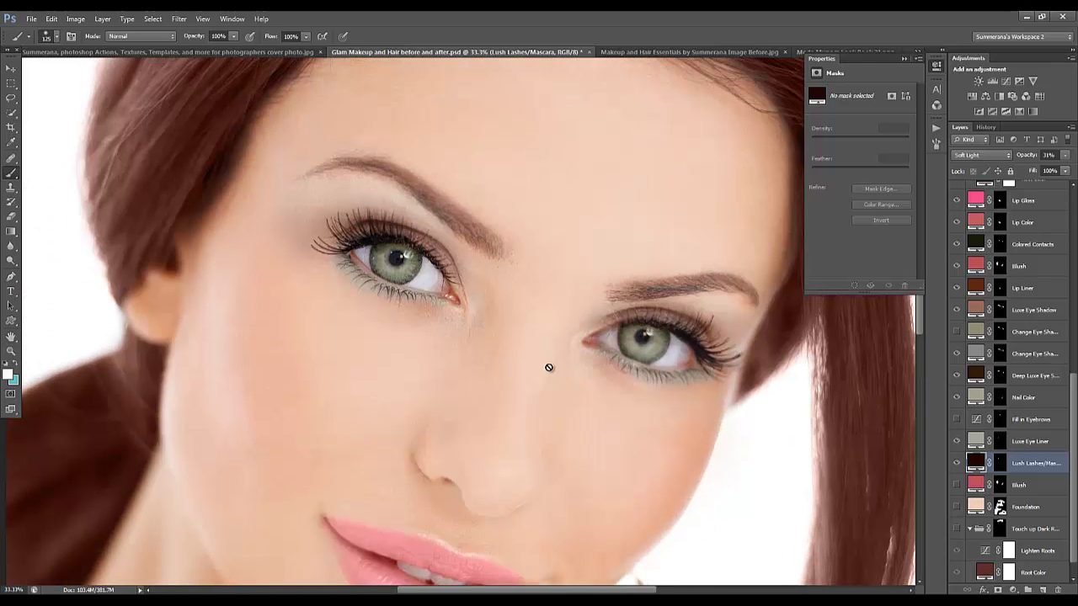
{"action": "left_click", "coordinate": [957, 464]}
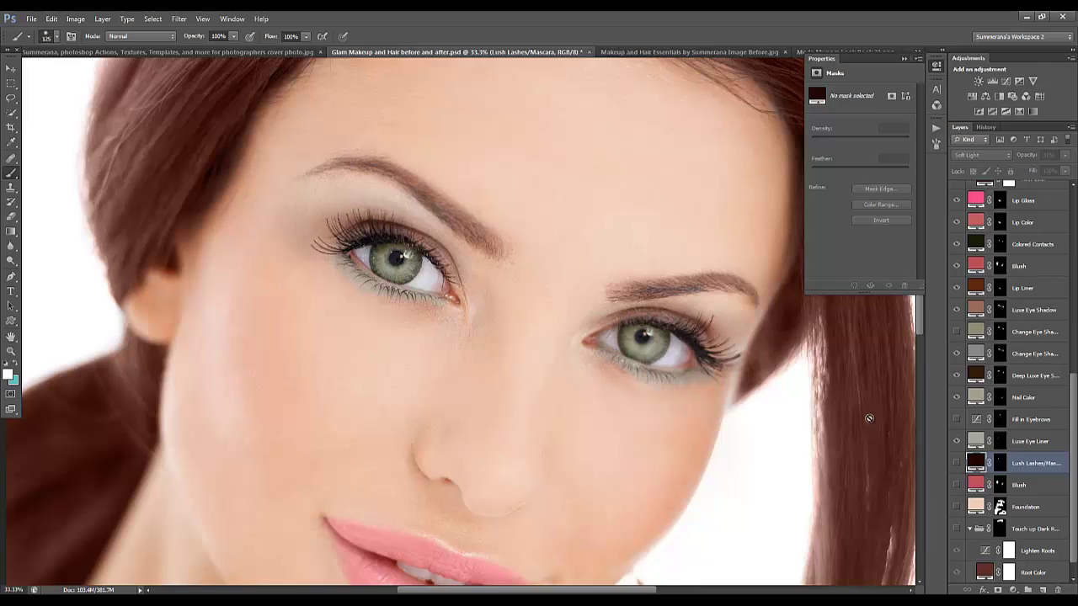
{"action": "left_click", "coordinate": [956, 463]}
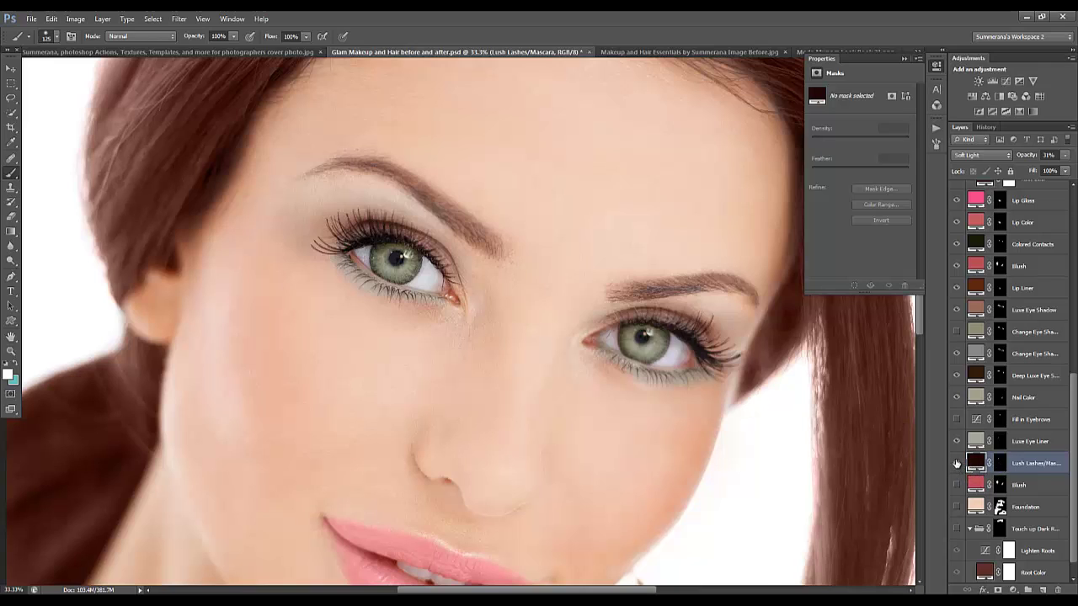
{"action": "left_click", "coordinate": [956, 463]}
{"action": "left_click", "coordinate": [956, 463]}
Erase the existing mascara from the Lush Lashes/Mascara layer mask with a 700 px black brush.
{"action": "left_click", "coordinate": [999, 463]}
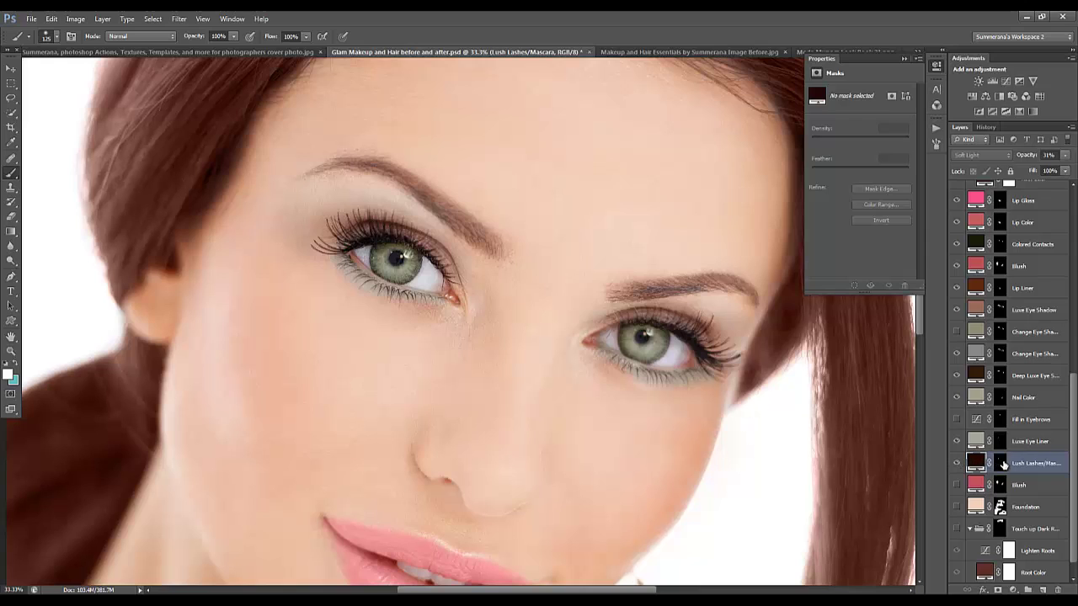
{"action": "left_click", "coordinate": [18, 365]}
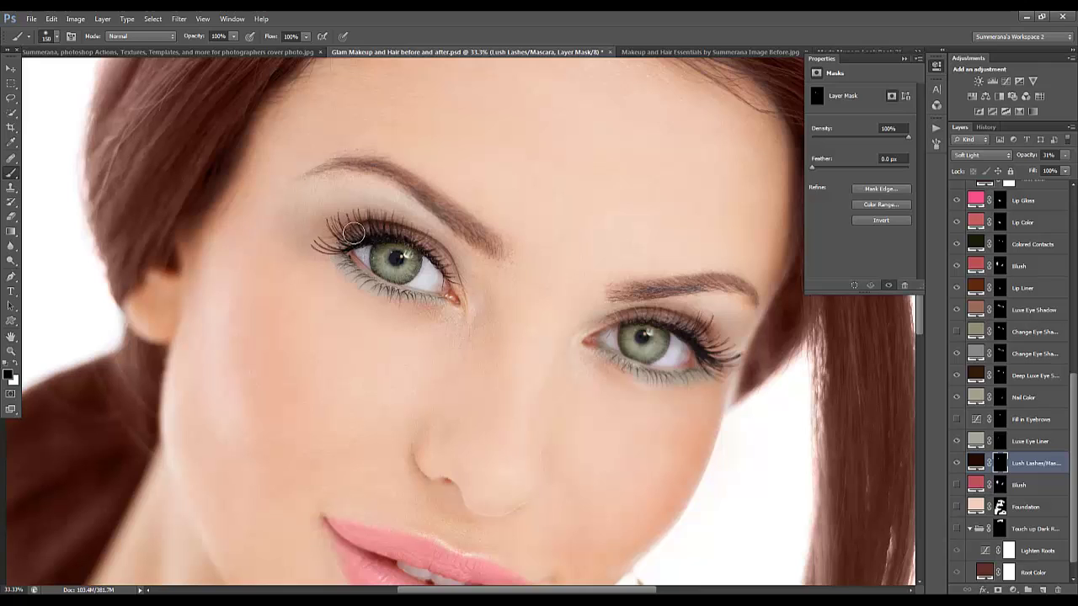
{"action": "key", "text": "bracketright"}
{"action": "key", "text": "bracketright"}
{"action": "key", "text": "bracketright"}
{"action": "key", "text": "bracketright"}
{"action": "key", "text": "bracketright"}
{"action": "key", "text": "bracketright"}
{"action": "key", "text": "bracketright"}
{"action": "key", "text": "bracketright"}
{"action": "key", "text": "bracketright"}
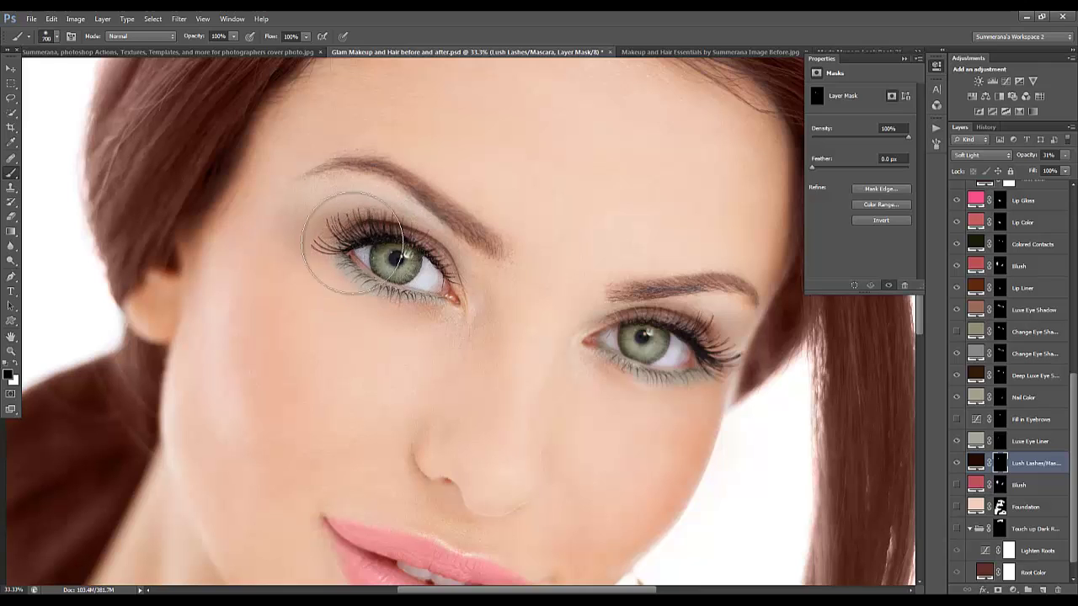
Paint mascara over the lashes on the mask with a 60 px white brush and raise the layer opacity to 96%.
{"action": "left_click", "coordinate": [18, 367]}
{"action": "key", "text": "bracketleft"}
{"action": "key", "text": "bracketleft"}
{"action": "key", "text": "bracketleft"}
{"action": "key", "text": "bracketleft"}
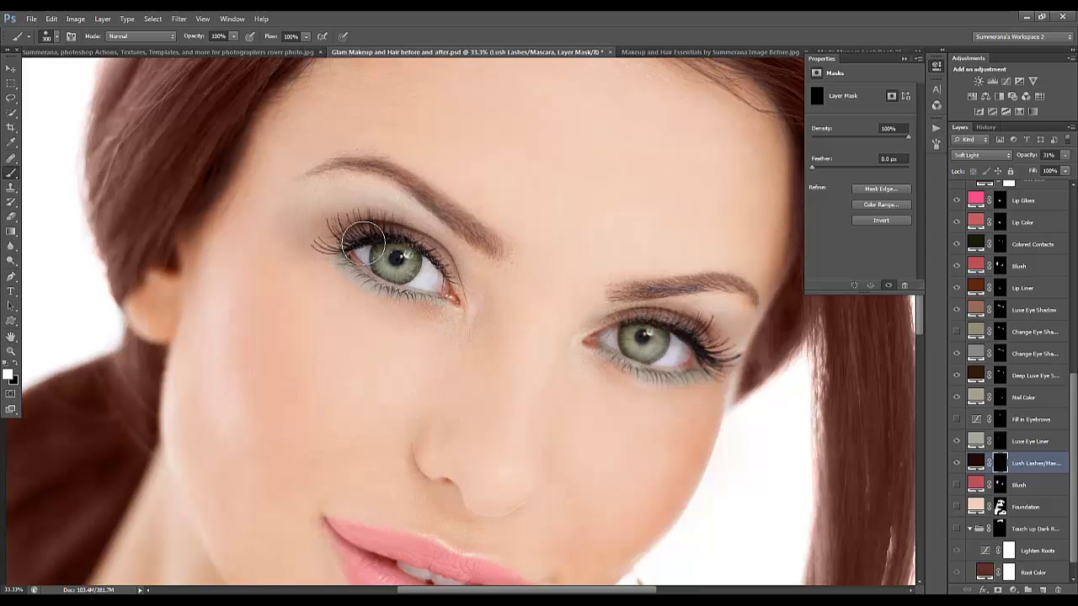
{"action": "key", "text": "bracketleft"}
{"action": "key", "text": "bracketleft"}
{"action": "key", "text": "bracketleft"}
{"action": "key", "text": "bracketleft"}
{"action": "key", "text": "bracketleft"}
{"action": "key", "text": "bracketleft"}
{"action": "key", "text": "bracketleft"}
{"action": "key", "text": "bracketleft"}
{"action": "key", "text": "bracketleft"}
{"action": "key", "text": "bracketleft"}
{"action": "key", "text": "bracketleft"}
{"action": "key", "text": "bracketleft"}
{"action": "key", "text": "bracketleft"}
{"action": "key", "text": "bracketleft"}
{"action": "key", "text": "bracketleft"}
{"action": "key", "text": "bracketleft"}
{"action": "mouse_move", "coordinate": [1067, 159]}
{"action": "left_mouse_down"}
{"action": "mouse_move", "coordinate": [1059, 169]}
{"action": "mouse_move", "coordinate": [1070, 170]}
{"action": "left_mouse_up"}
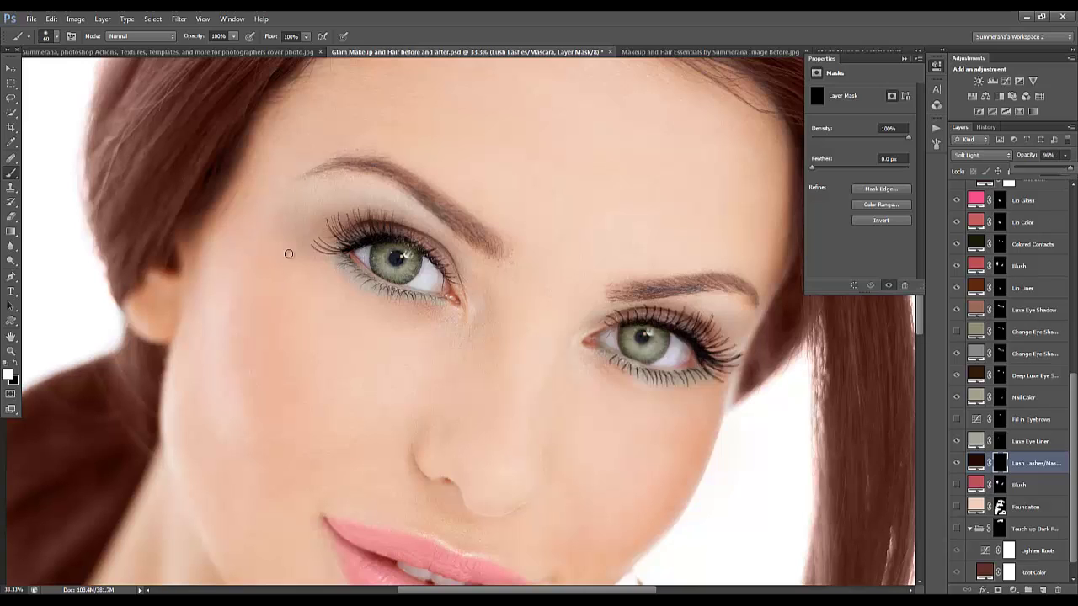
Remove the painted mascara from the layer mask with a 500 px black brush.
{"action": "left_click", "coordinate": [997, 463]}
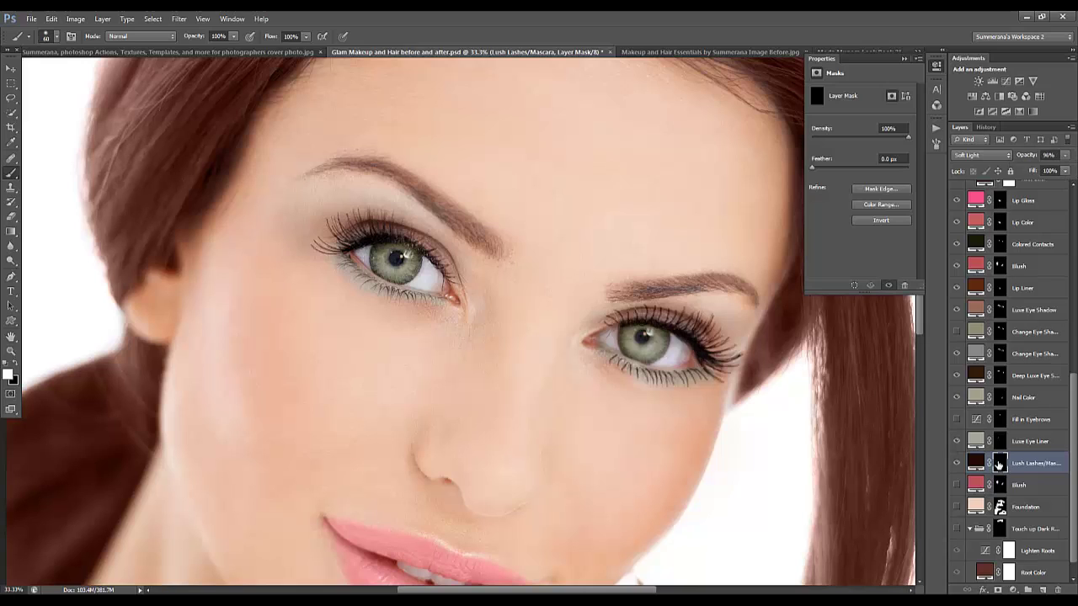
{"action": "left_click", "coordinate": [18, 364]}
{"action": "key", "text": "bracketright"}
{"action": "key", "text": "bracketright"}
{"action": "key", "text": "bracketright"}
{"action": "key", "text": "bracketright"}
{"action": "key", "text": "bracketright"}
{"action": "key", "text": "bracketright"}
{"action": "key", "text": "bracketright"}
{"action": "key", "text": "bracketright"}
{"action": "key", "text": "bracketright"}
{"action": "key", "text": "bracketright"}
{"action": "key", "text": "bracketright"}
{"action": "key", "text": "bracketright"}
{"action": "mouse_move", "coordinate": [627, 337]}
{"action": "left_mouse_down"}
{"action": "mouse_move", "coordinate": [652, 327]}
{"action": "mouse_move", "coordinate": [709, 352]}
{"action": "mouse_move", "coordinate": [644, 338]}
{"action": "mouse_move", "coordinate": [691, 377]}
{"action": "mouse_move", "coordinate": [691, 355]}
{"action": "mouse_move", "coordinate": [742, 368]}
{"action": "mouse_move", "coordinate": [698, 373]}
{"action": "left_mouse_up"}
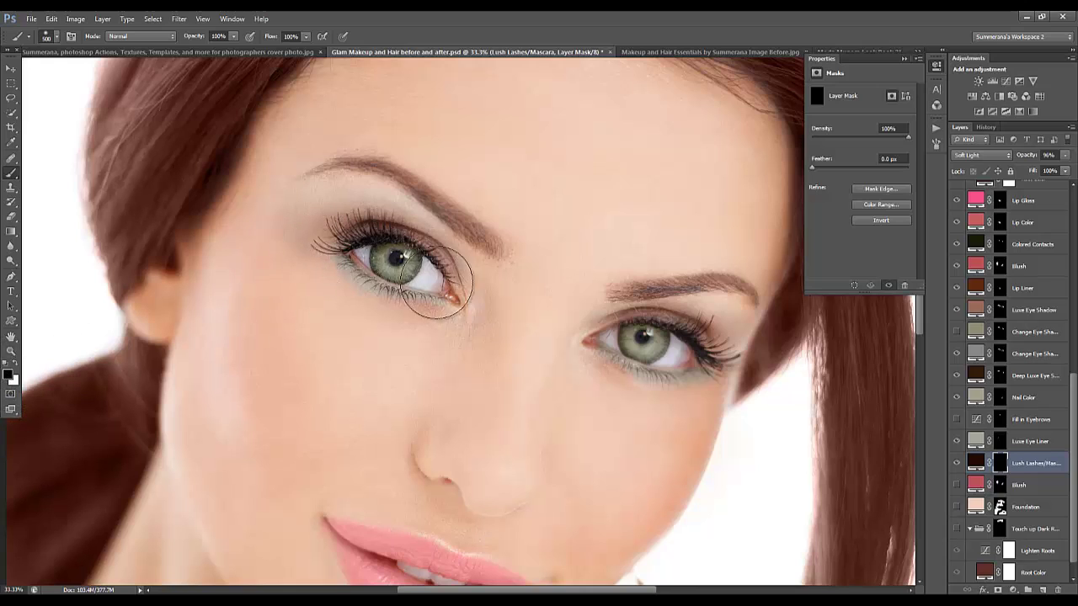
Set the Lush Lashes/Mascara layer opacity to 64% and paint mascara onto the lashes with a much smaller white brush.
{"action": "left_click", "coordinate": [15, 368]}
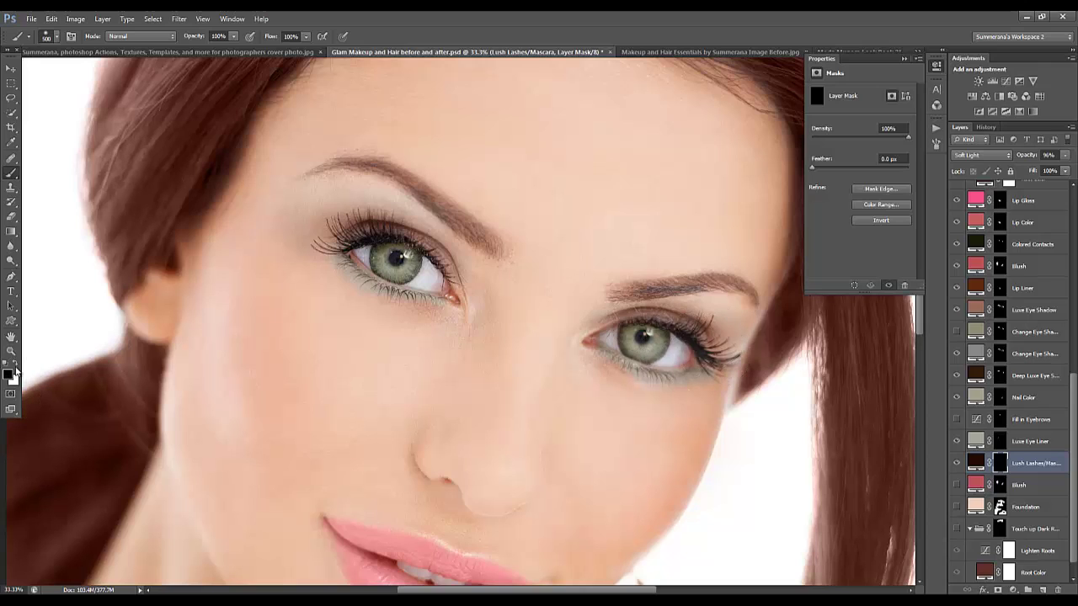
{"action": "key", "text": "bracketleft"}
{"action": "key", "text": "bracketleft"}
{"action": "key", "text": "bracketleft"}
{"action": "key", "text": "bracketleft"}
{"action": "key", "text": "bracketleft"}
{"action": "key", "text": "bracketleft"}
{"action": "key", "text": "bracketleft"}
{"action": "key", "text": "bracketleft"}
{"action": "key", "text": "bracketleft"}
{"action": "left_click_drag", "start_coordinate": [1067, 157], "coordinate": [1045, 170]}
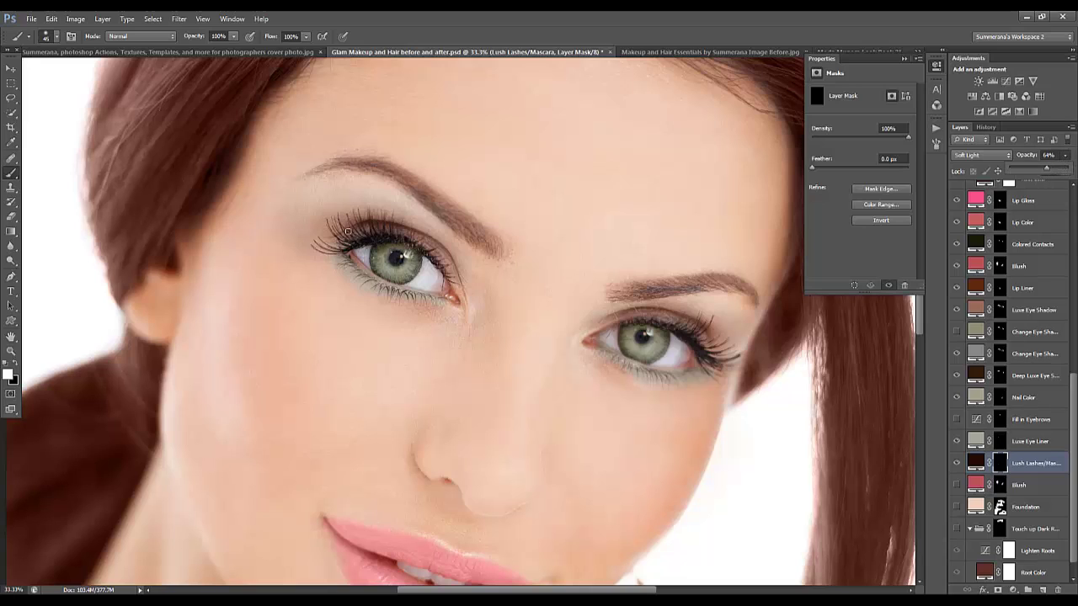
{"action": "left_click", "coordinate": [361, 242]}
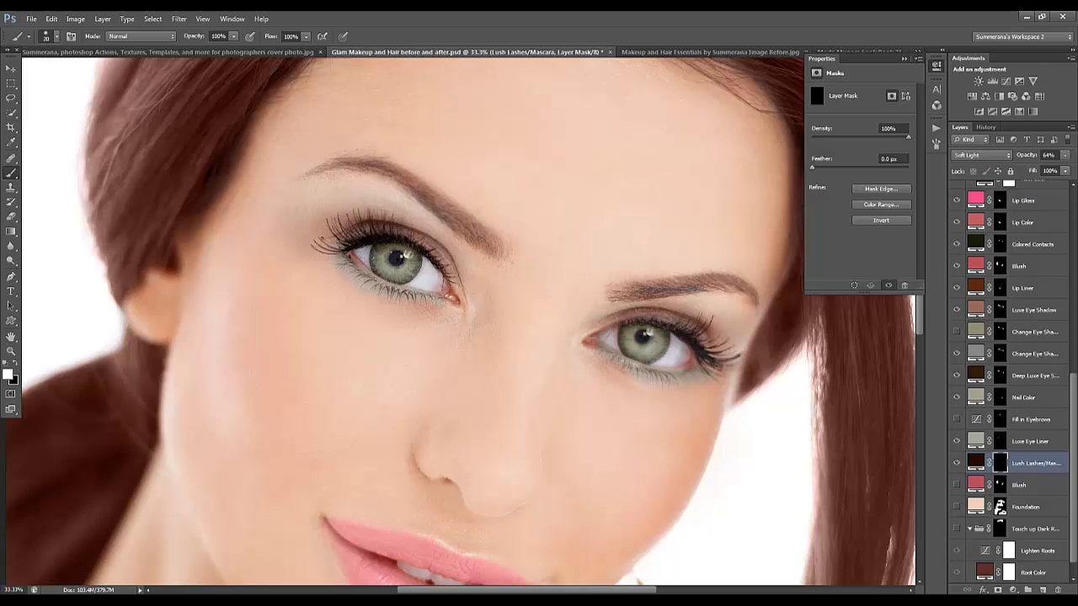
Run the Zoom In action twice, center the eye, and refine the individual lashes with a tiny white brush.
{"action": "left_click", "coordinate": [936, 127]}
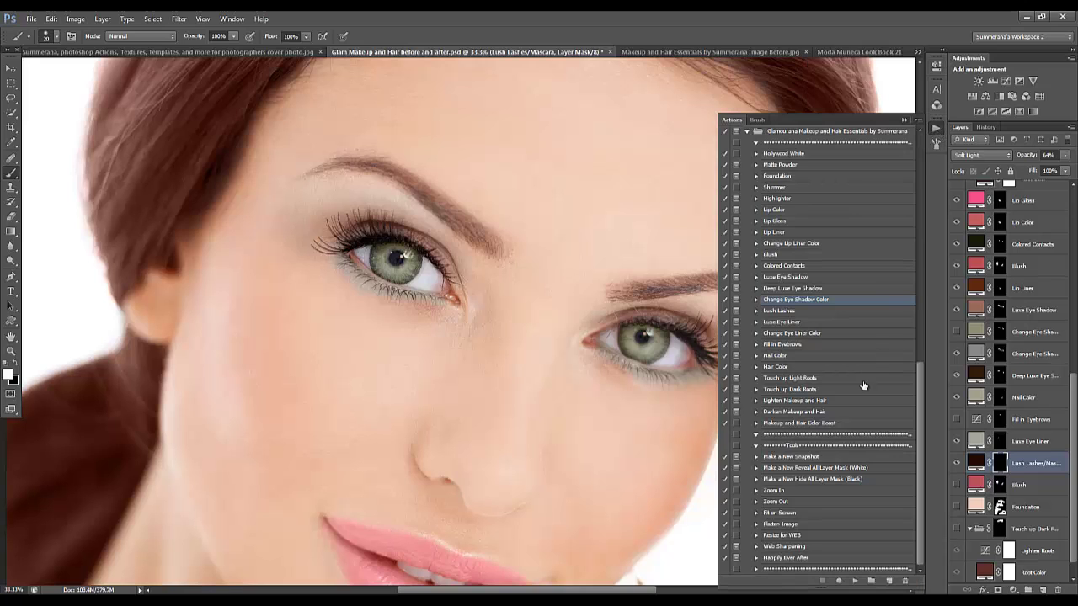
{"action": "left_click", "coordinate": [780, 491]}
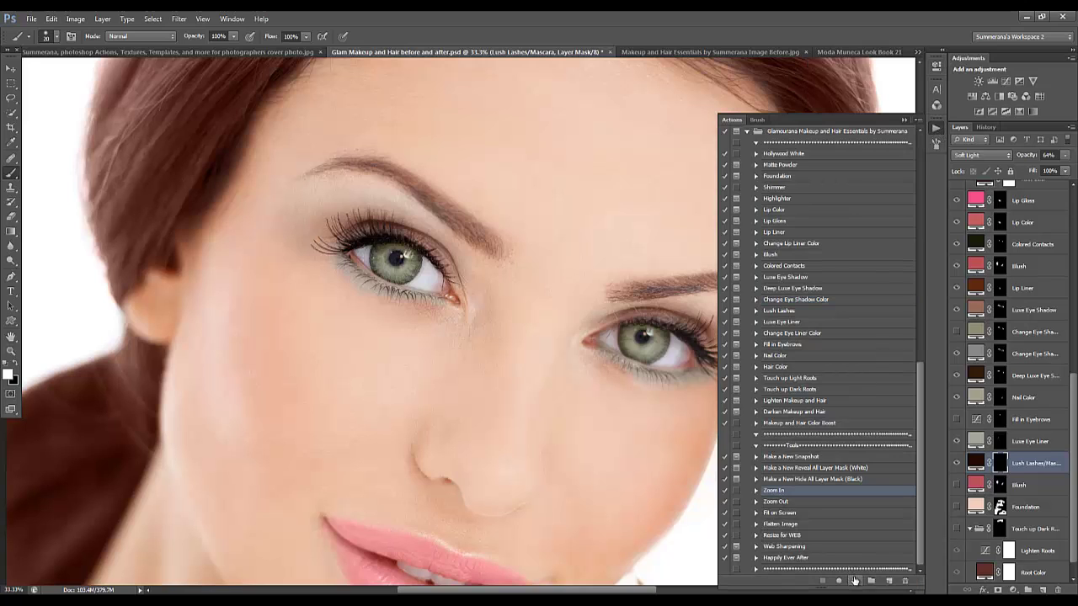
{"action": "left_click", "coordinate": [854, 580]}
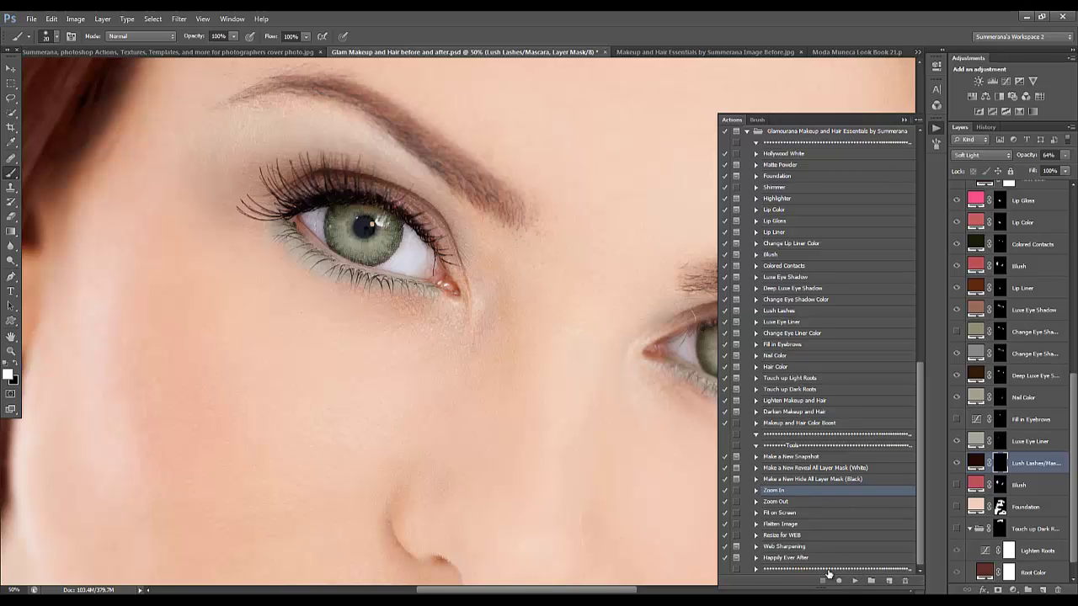
{"action": "left_click", "coordinate": [855, 580]}
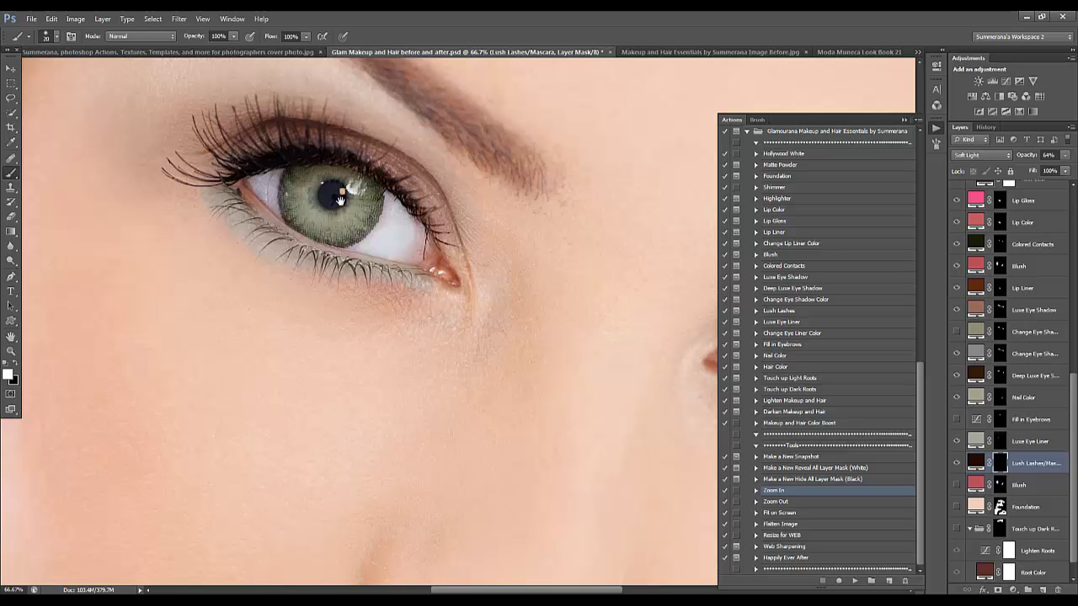
{"action": "left_click_drag", "start_coordinate": [302, 171], "coordinate": [302, 250]}
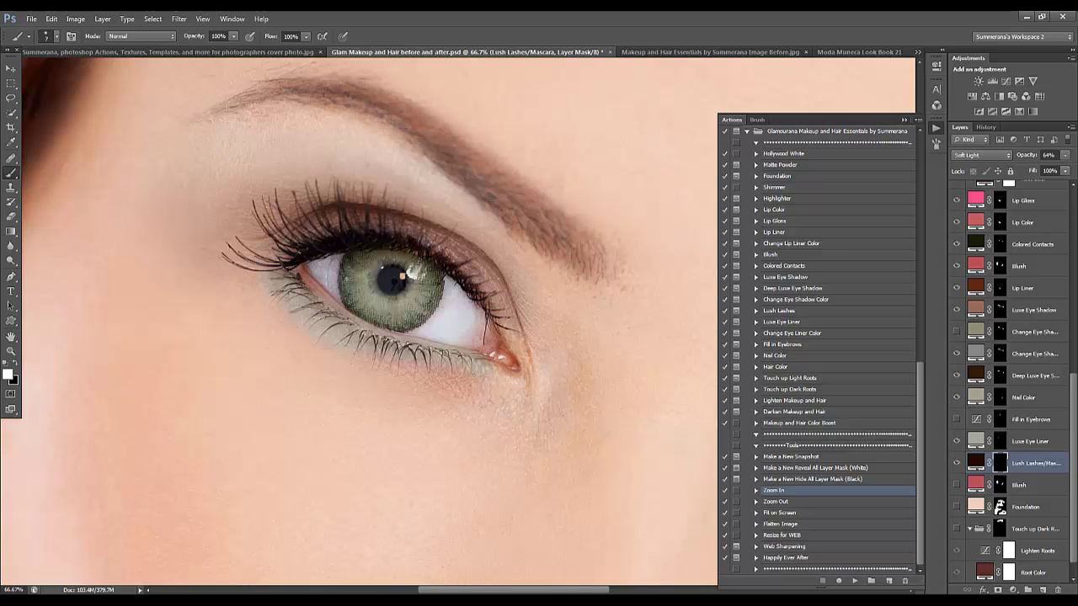
{"action": "left_click", "coordinate": [51, 18]}
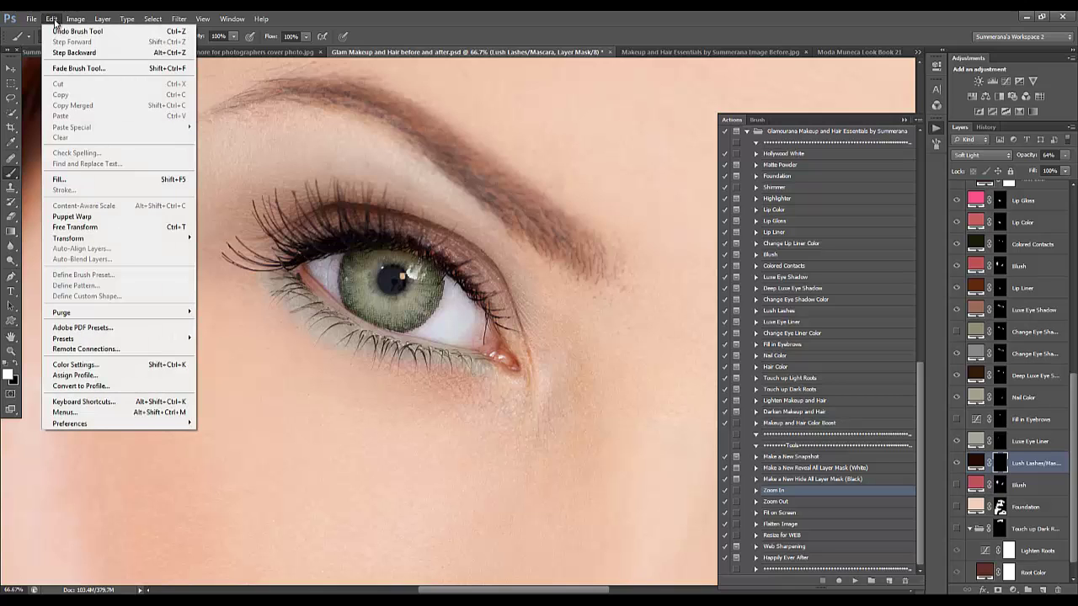
{"action": "left_click", "coordinate": [51, 18]}
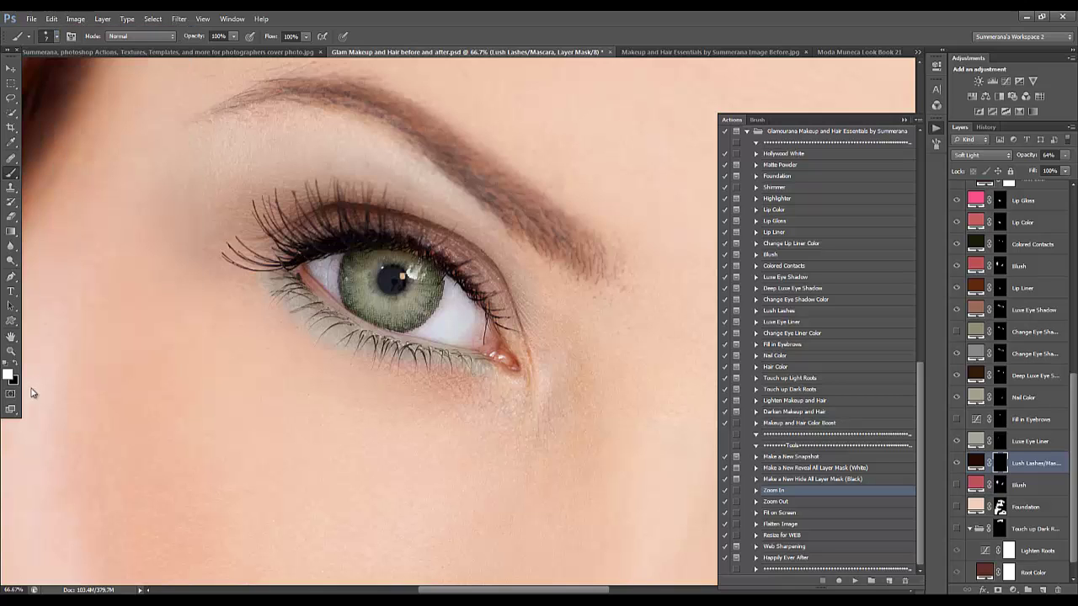
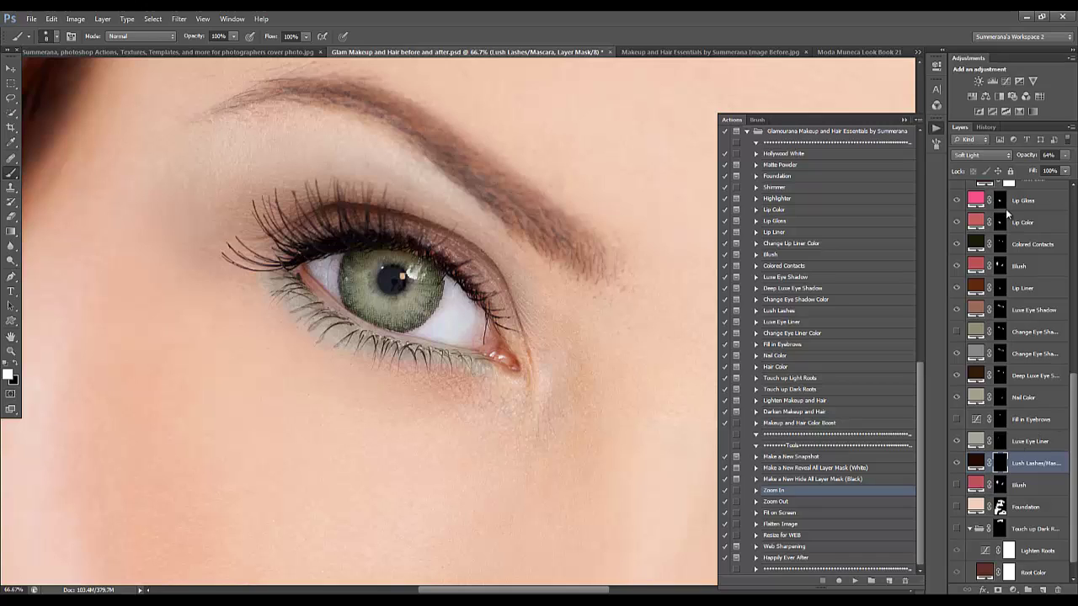
Restore the With Makeup snapshot and run the Fit on Screen action to show the whole portrait.
{"action": "left_click", "coordinate": [985, 127]}
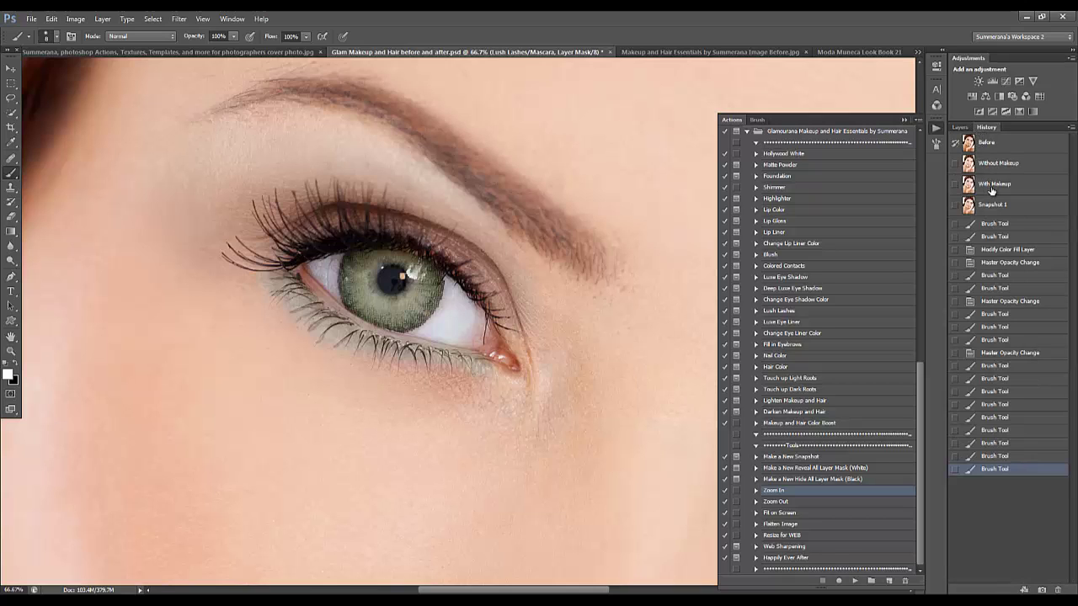
{"action": "left_click", "coordinate": [992, 185]}
{"action": "left_click", "coordinate": [960, 127]}
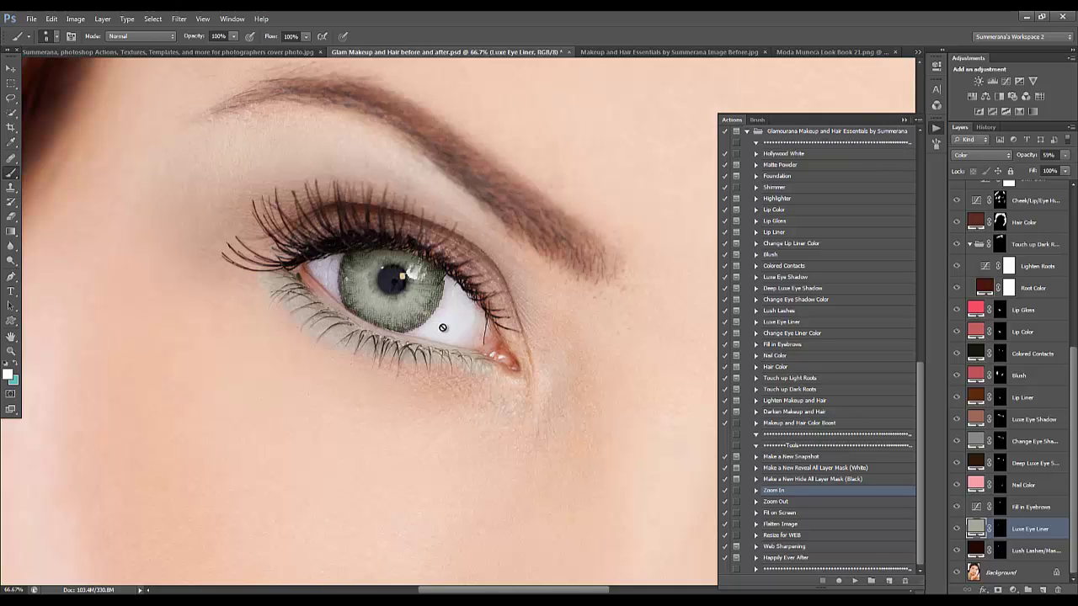
{"action": "left_click", "coordinate": [777, 512]}
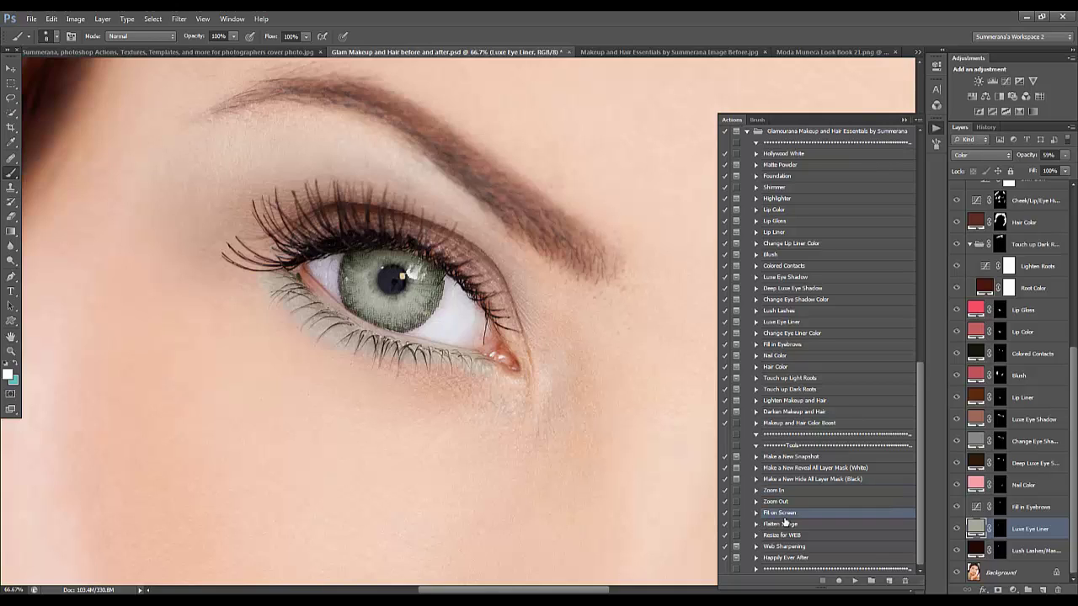
{"action": "left_click", "coordinate": [853, 581]}
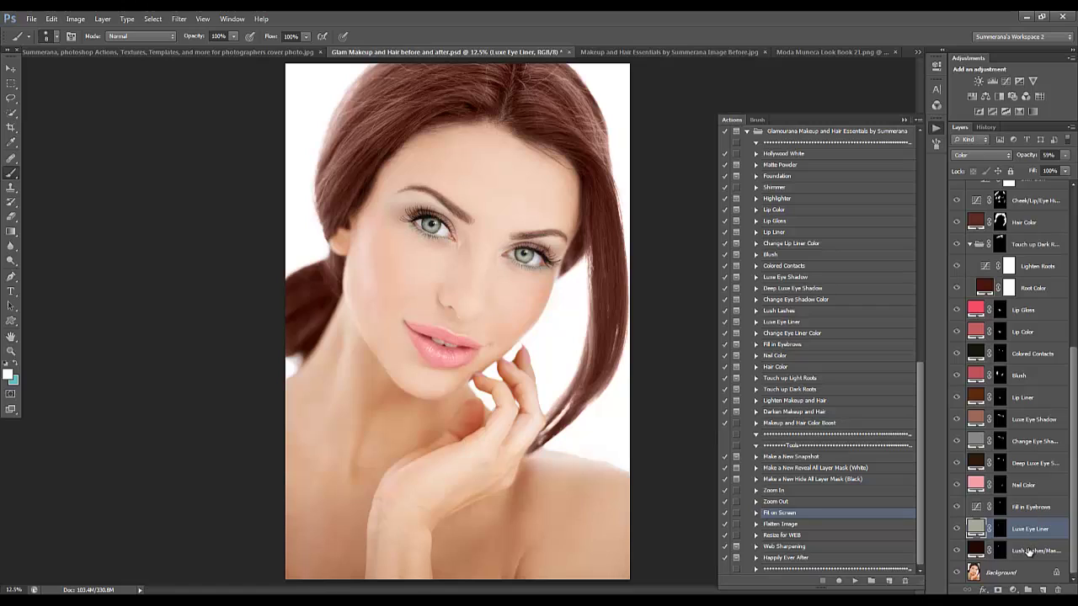
Select the Lush Lashes/Mascara layer, check its effect by hiding and showing it, and look over the layer stack.
{"action": "left_click", "coordinate": [964, 550]}
{"action": "left_click", "coordinate": [956, 550]}
{"action": "left_click", "coordinate": [956, 550]}
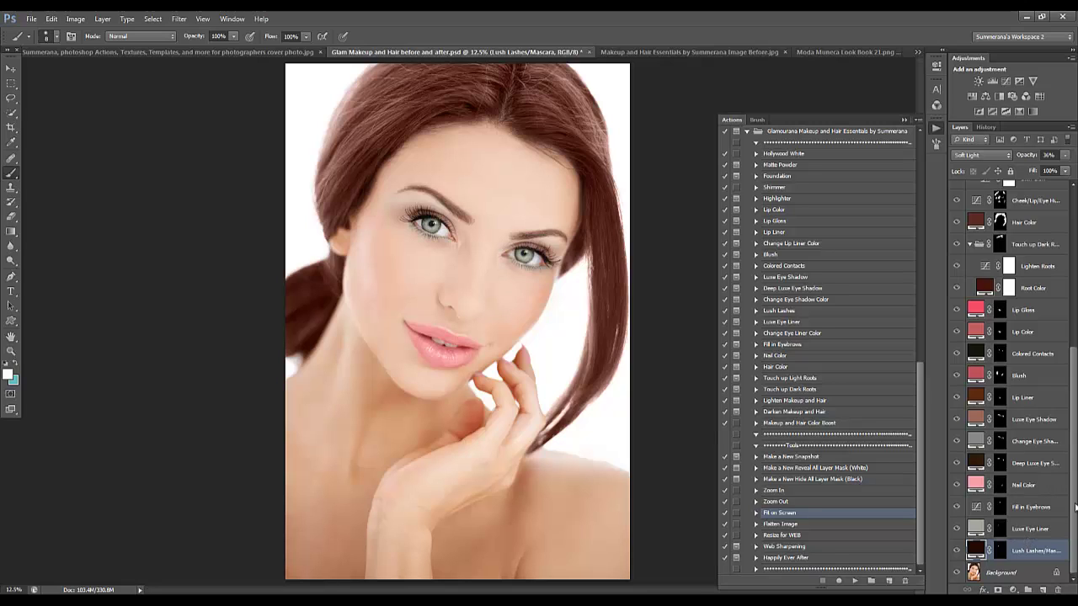
{"action": "left_click_drag", "start_coordinate": [1075, 530], "coordinate": [1075, 334]}
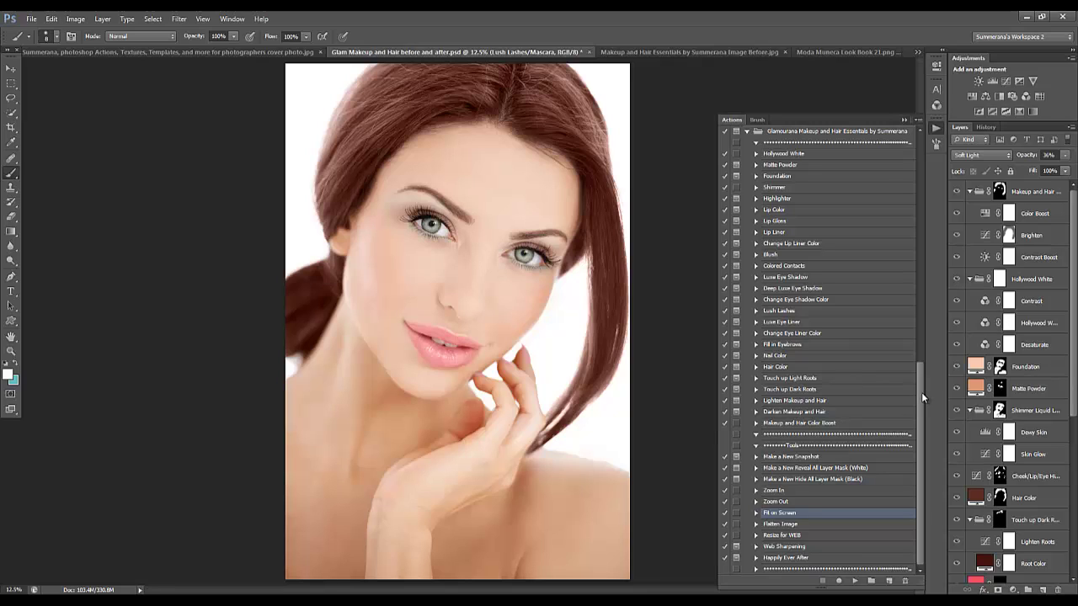
{"action": "left_click_drag", "start_coordinate": [919, 392], "coordinate": [922, 361]}
Compare the Before, Without Makeup and With Makeup snapshots of the portrait, then restore Snapshot 1.
{"action": "left_click", "coordinate": [987, 127]}
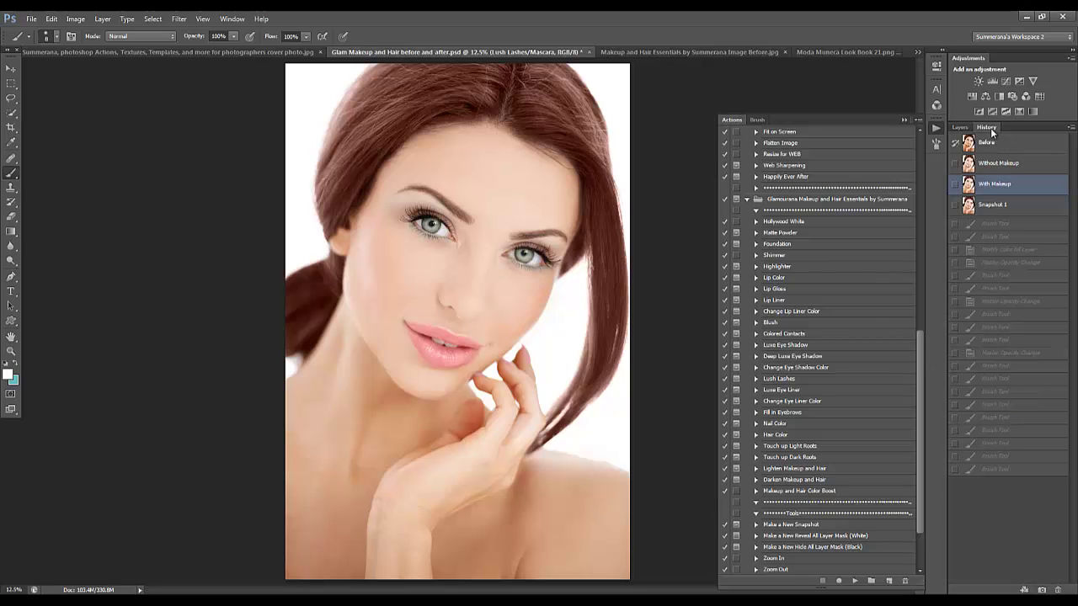
{"action": "left_click", "coordinate": [989, 144]}
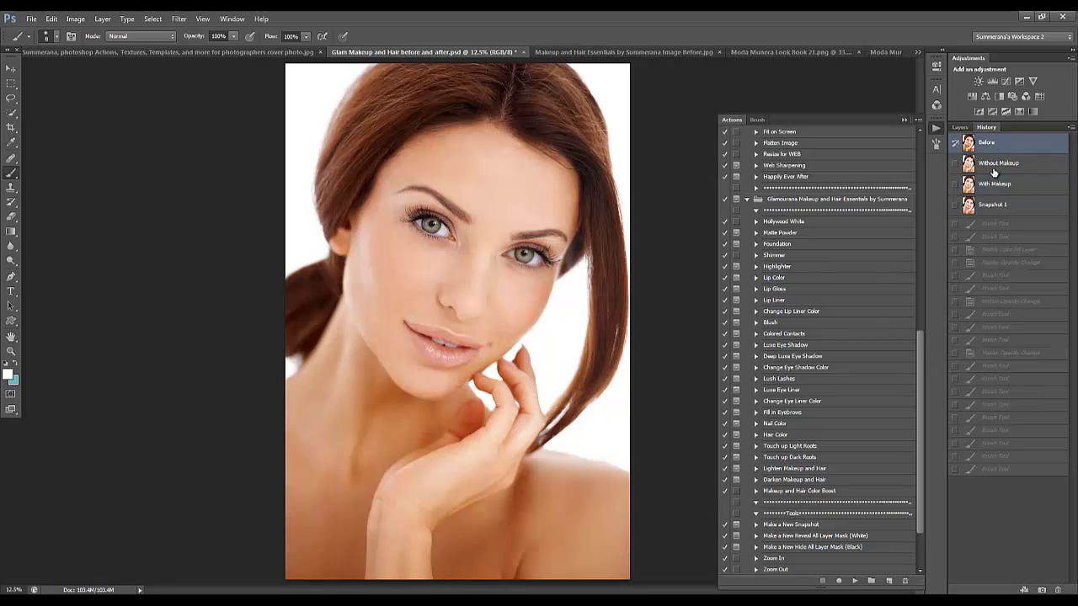
{"action": "left_click", "coordinate": [996, 166]}
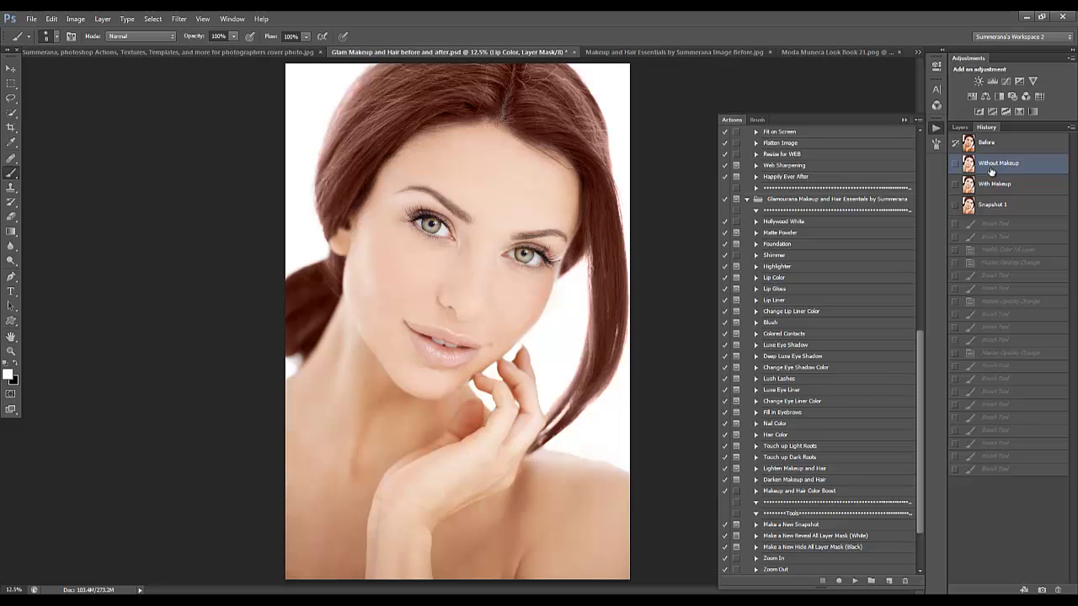
{"action": "left_click", "coordinate": [983, 149]}
{"action": "left_click", "coordinate": [986, 170]}
{"action": "left_click", "coordinate": [994, 185]}
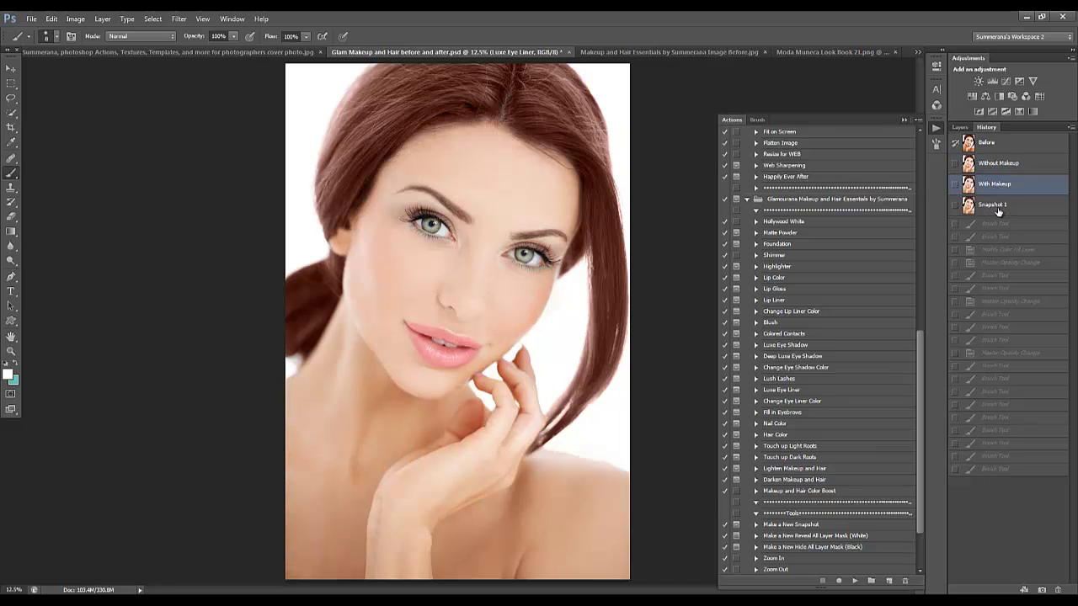
{"action": "left_click", "coordinate": [997, 208]}
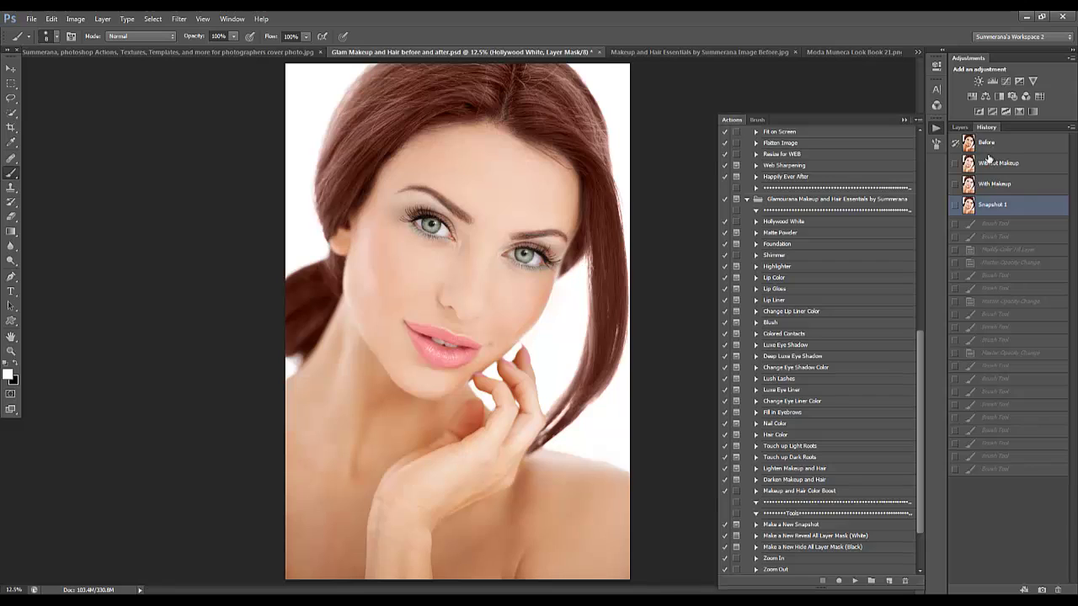
{"action": "left_click", "coordinate": [990, 153]}
{"action": "left_click", "coordinate": [991, 202]}
Switch to the Makeup and Hair Essentials image and view its Blonde Hair and Black Hair snapshots.
{"action": "left_click", "coordinate": [630, 52]}
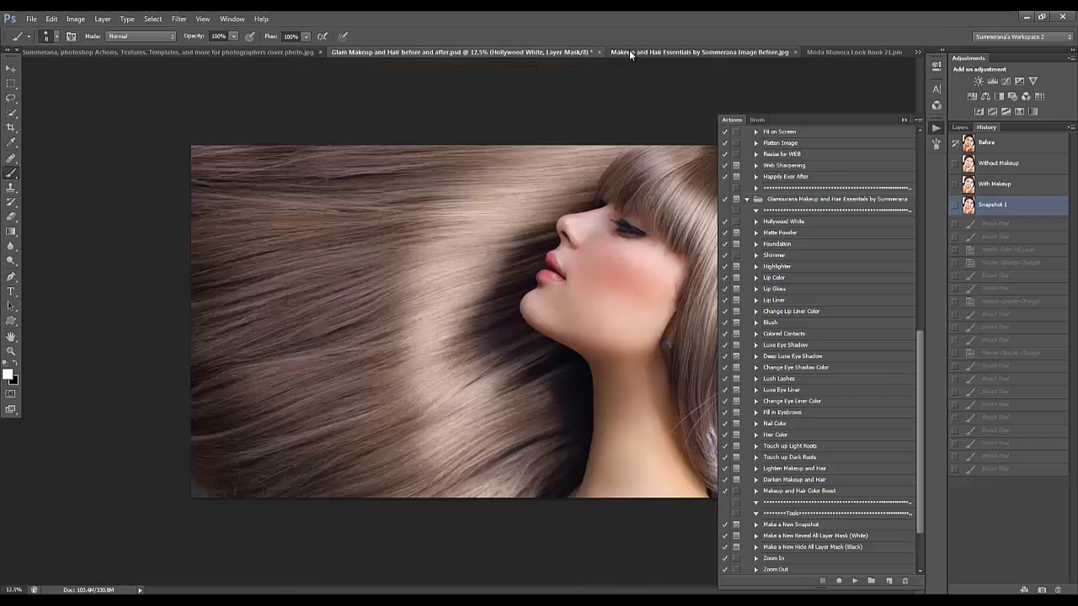
{"action": "left_click", "coordinate": [905, 119]}
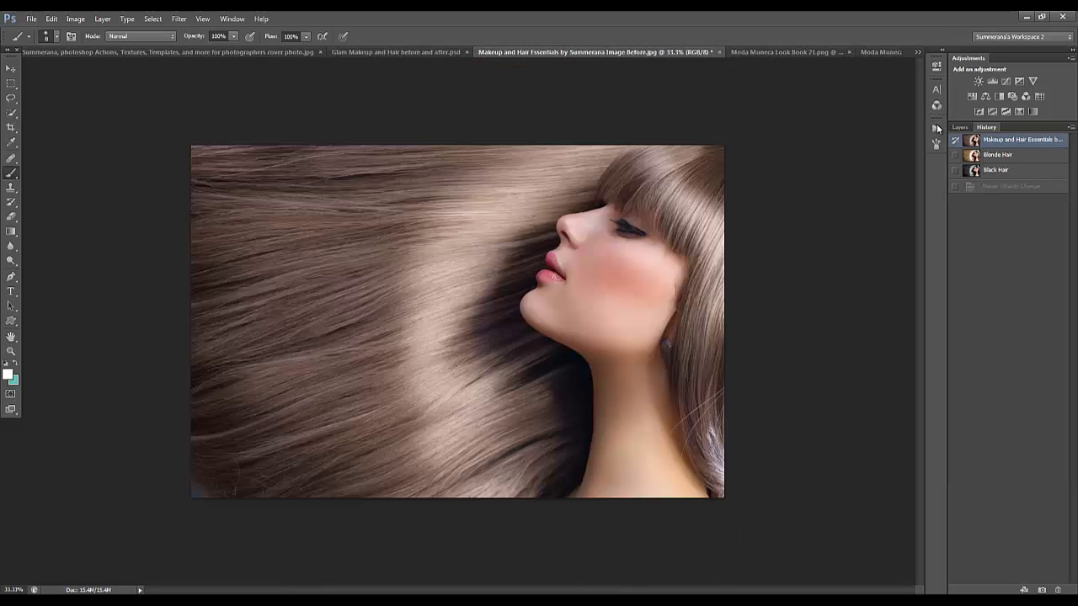
{"action": "left_click", "coordinate": [997, 157]}
{"action": "left_click", "coordinate": [994, 172]}
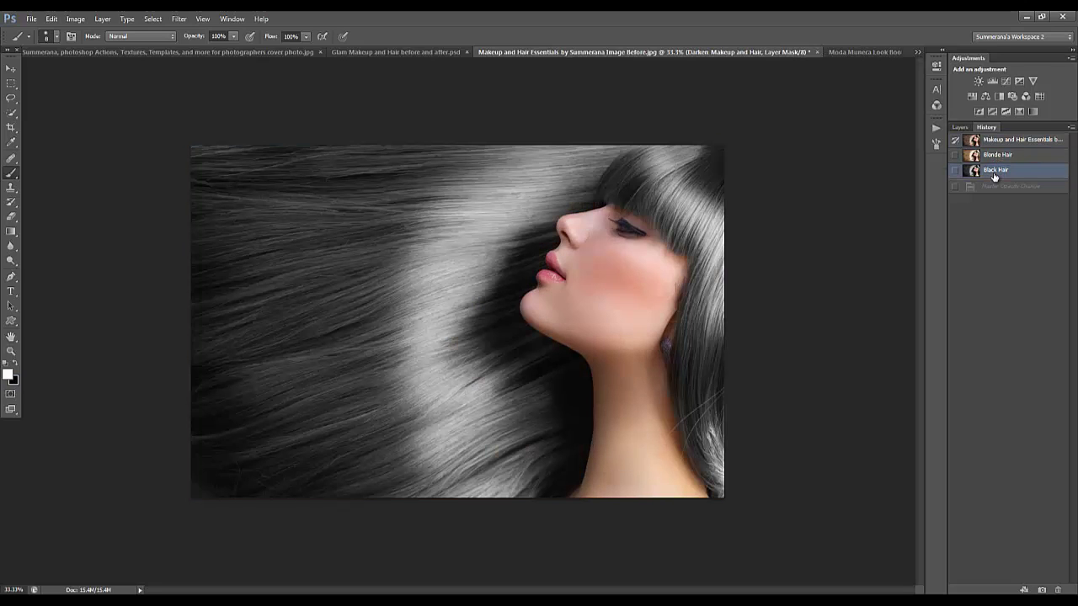
Check the fill color of the Hair Color layer behind the black hair without changing it.
{"action": "left_click", "coordinate": [960, 127]}
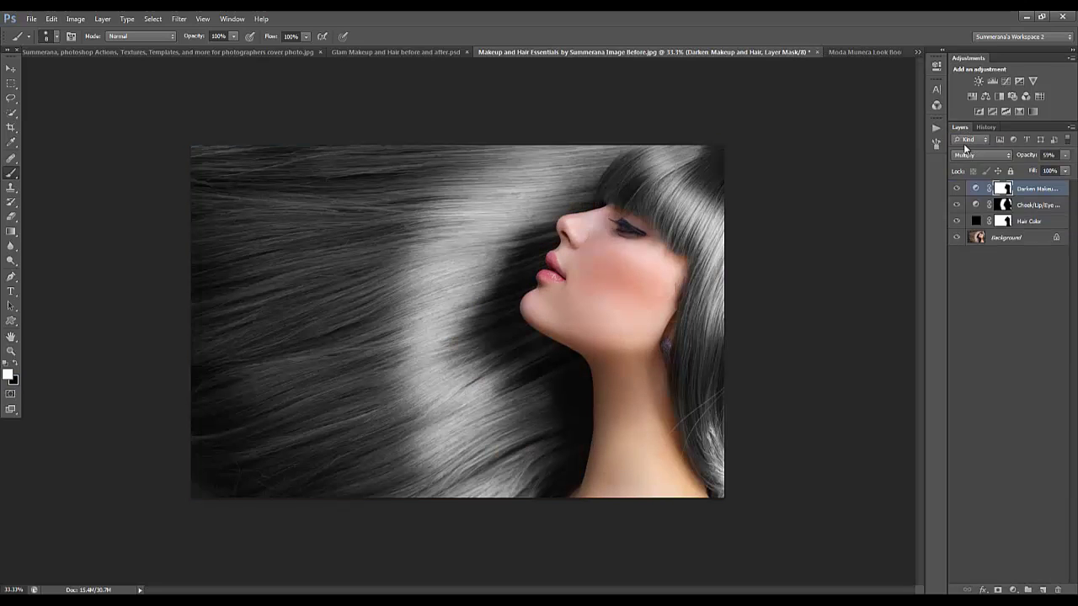
{"action": "double_click", "coordinate": [977, 222]}
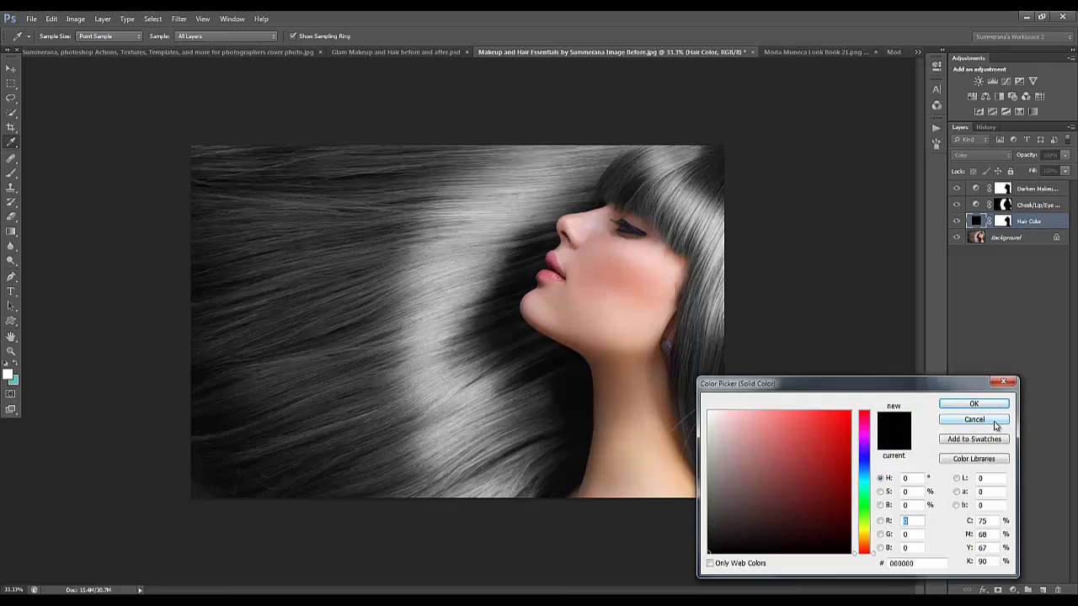
{"action": "left_click", "coordinate": [994, 421]}
Return the hair image to its original snapshot and bring the Glamourana actions list back into view.
{"action": "left_click", "coordinate": [983, 127]}
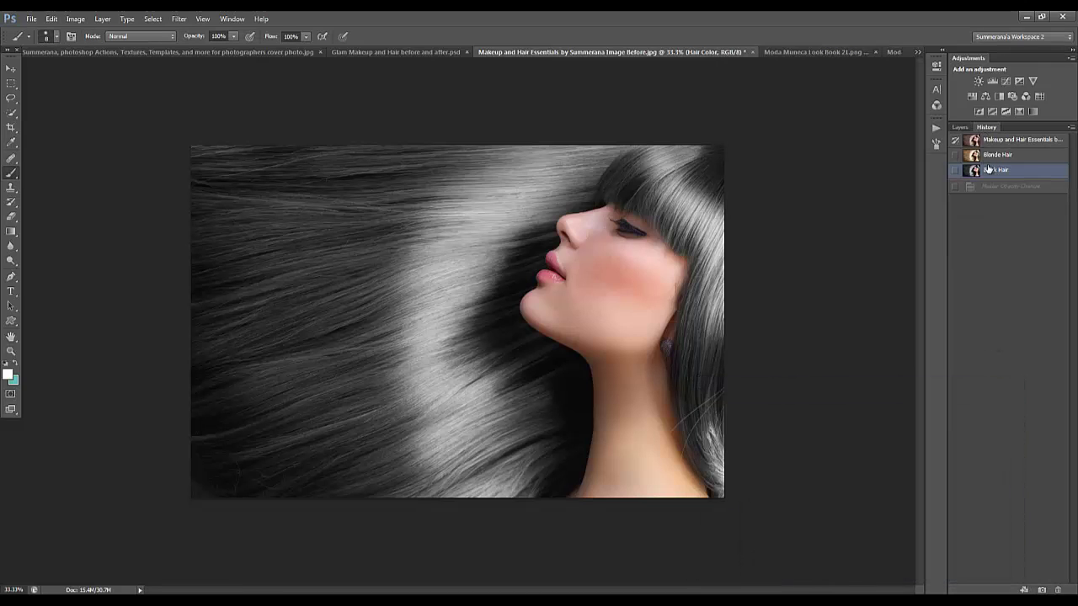
{"action": "left_click", "coordinate": [985, 140]}
{"action": "left_click", "coordinate": [959, 127]}
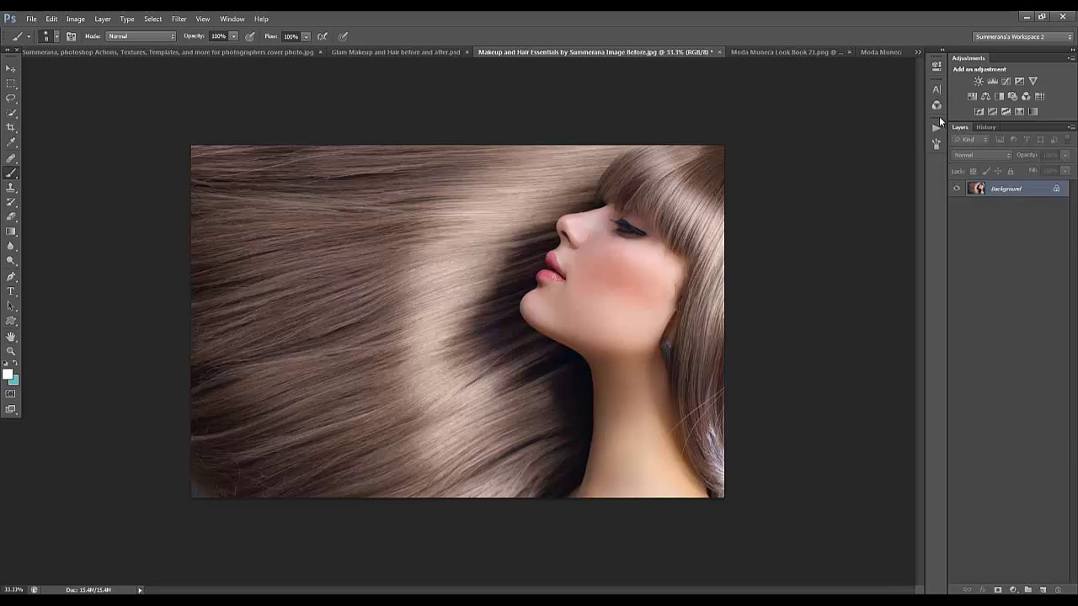
{"action": "left_click", "coordinate": [936, 129]}
{"action": "scroll", "coordinate": [758, 254], "scroll_direction": "down", "scroll_amount": 2}
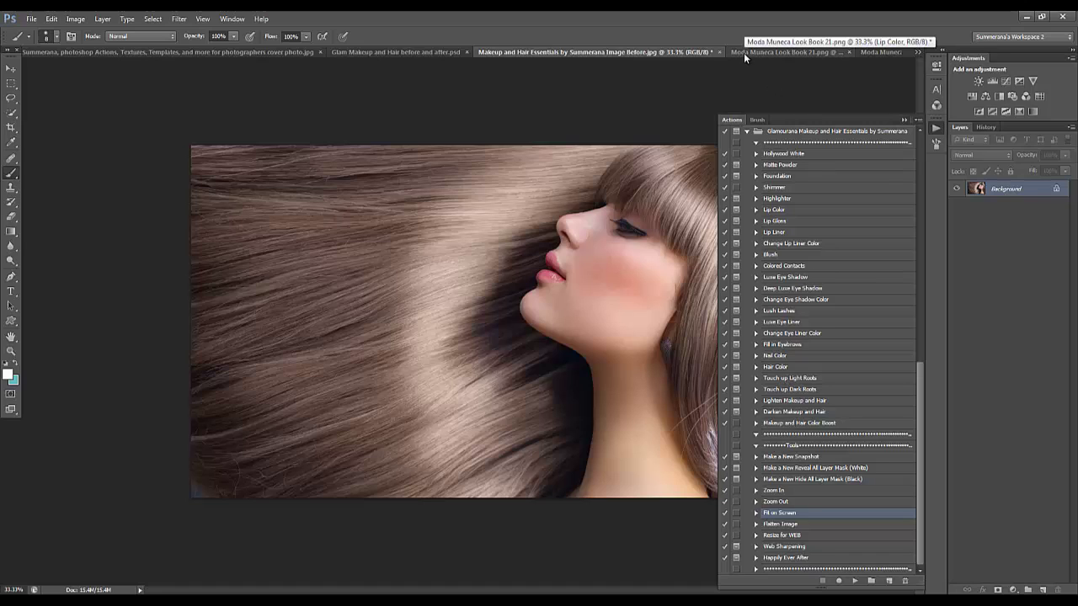
Switch to the Glam Makeup and Hair portrait and run the Makeup and Hair Color Boost action above its Background layer.
{"action": "left_click", "coordinate": [415, 51]}
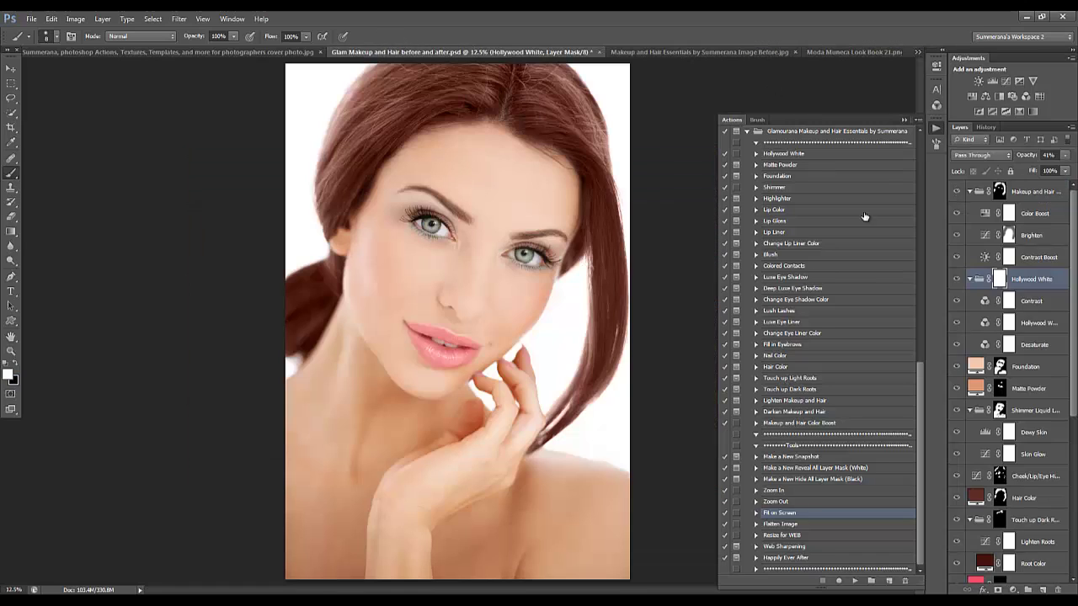
{"action": "scroll", "coordinate": [968, 562], "scroll_direction": "down", "scroll_amount": 6}
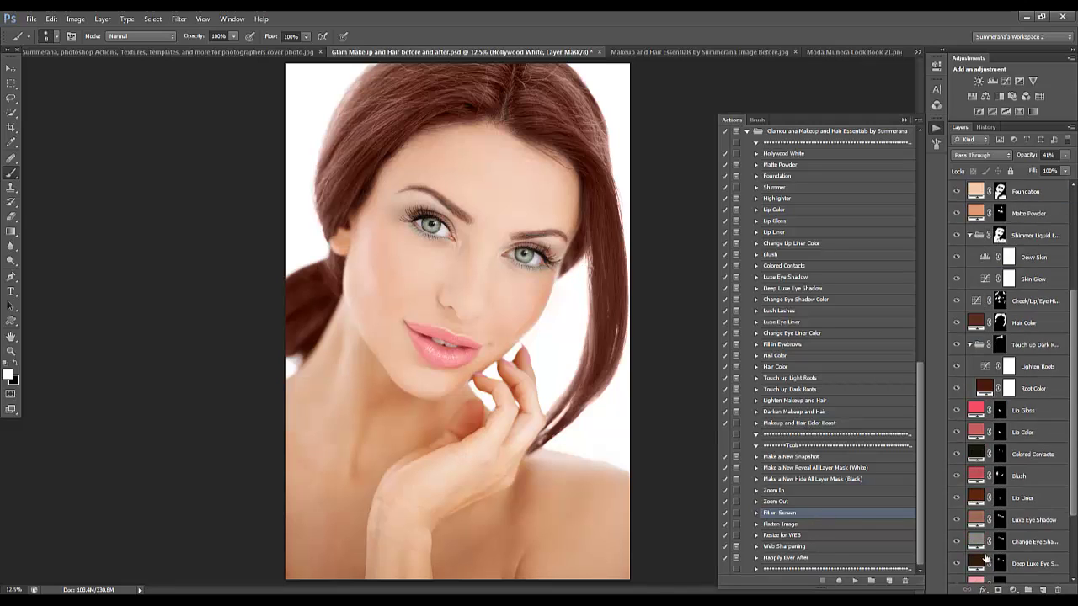
{"action": "left_click", "coordinate": [1020, 571]}
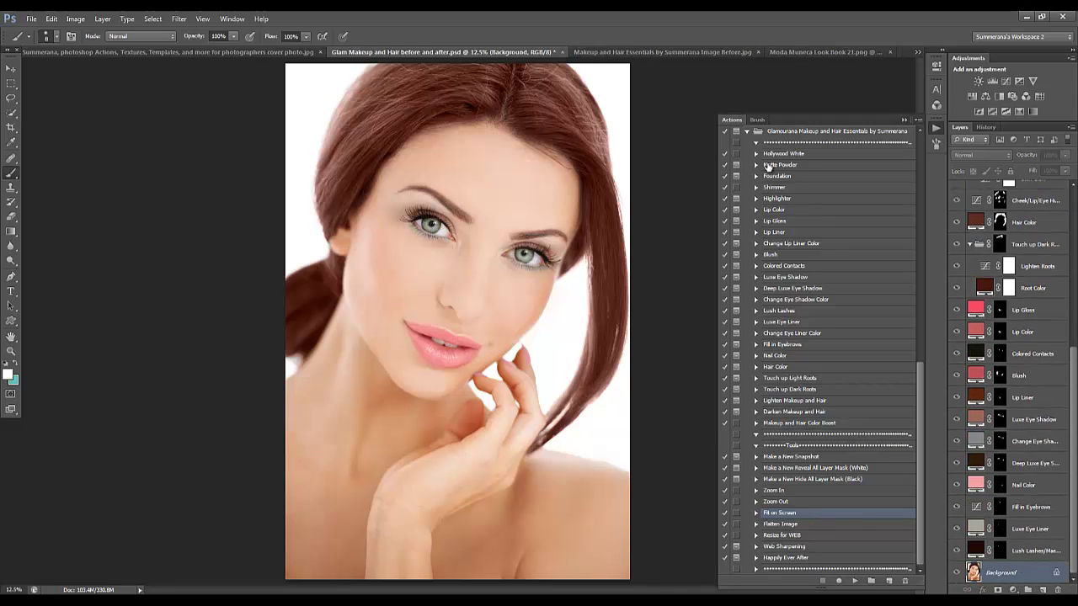
{"action": "left_click", "coordinate": [789, 424]}
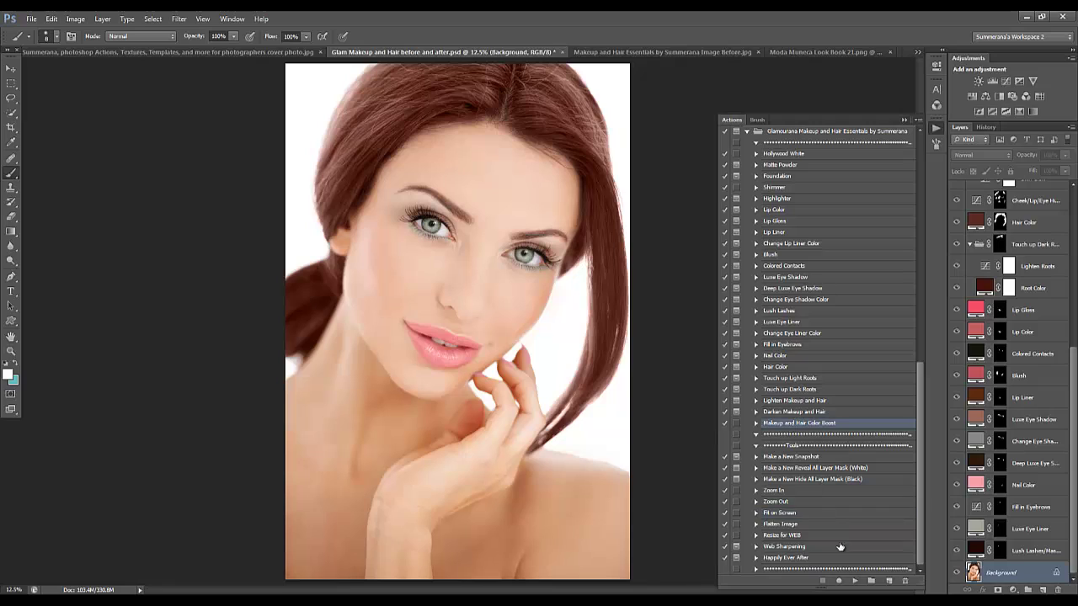
{"action": "left_click", "coordinate": [855, 580]}
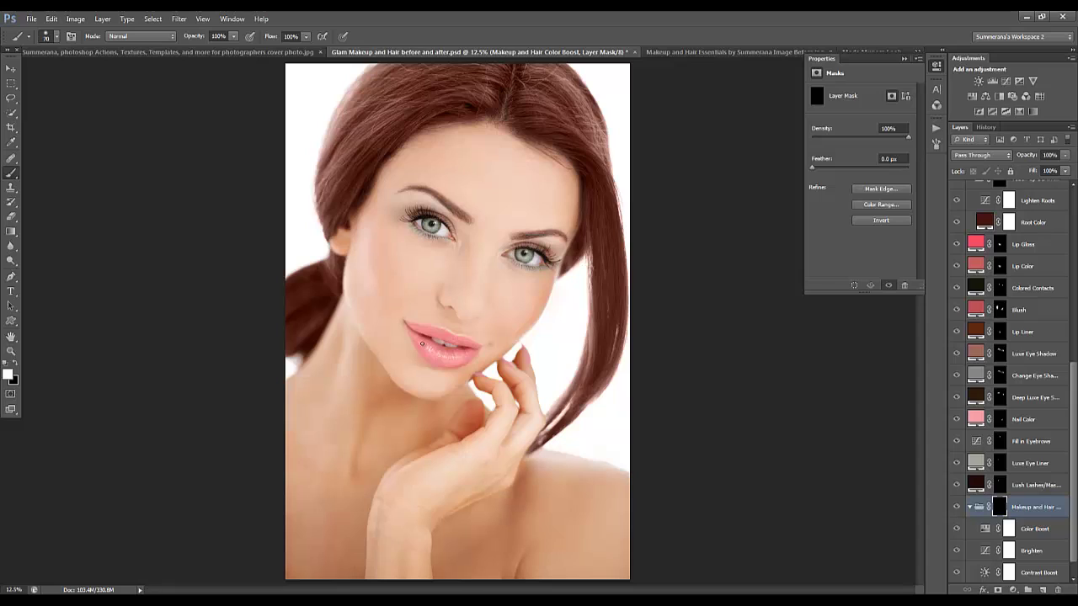
Paint the color boost onto the lips with a 200 px white brush and over the eyes with a 250 px brush.
{"action": "key", "text": "bracketright"}
{"action": "key", "text": "bracketright"}
{"action": "key", "text": "bracketright"}
{"action": "key", "text": "bracketright"}
{"action": "key", "text": "bracketright"}
{"action": "key", "text": "bracketright"}
{"action": "key", "text": "bracketright"}
{"action": "key", "text": "bracketright"}
{"action": "key", "text": "bracketright"}
{"action": "mouse_move", "coordinate": [465, 358]}
{"action": "left_mouse_down"}
{"action": "mouse_move", "coordinate": [461, 341]}
{"action": "mouse_move", "coordinate": [409, 330]}
{"action": "left_mouse_up"}
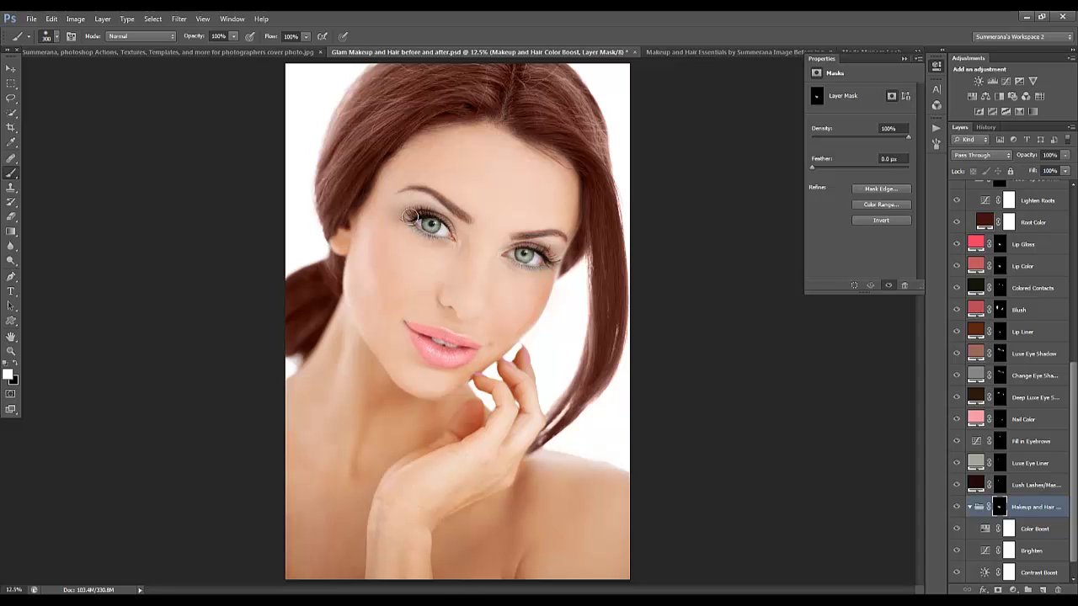
{"action": "key", "text": "bracketleft"}
{"action": "mouse_move", "coordinate": [447, 238]}
{"action": "left_mouse_down"}
{"action": "mouse_move", "coordinate": [556, 265]}
{"action": "mouse_move", "coordinate": [512, 223]}
{"action": "left_mouse_up"}
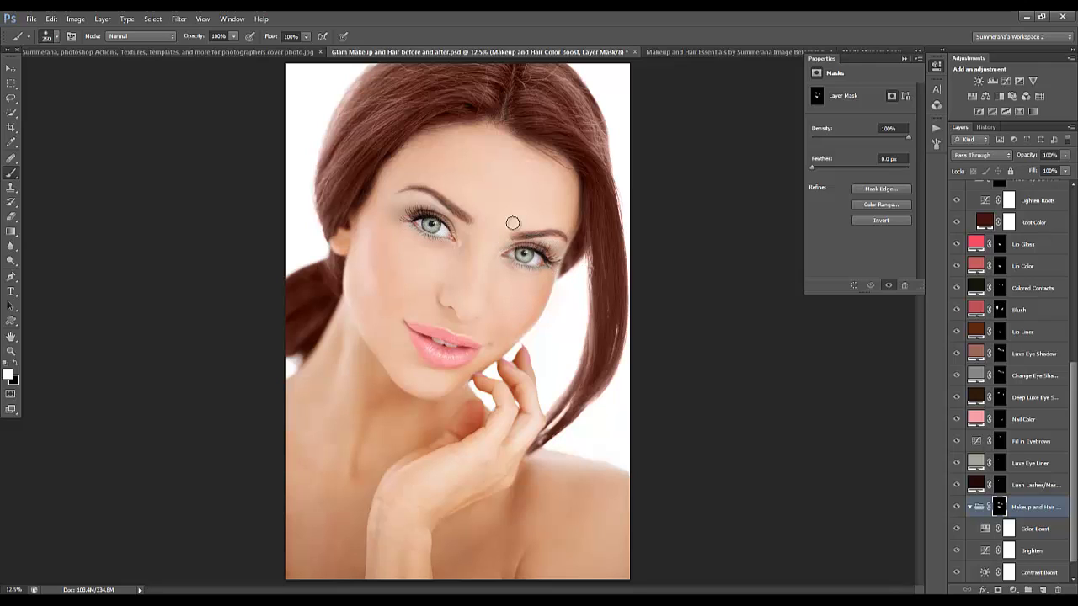
Paint the color boost over the hair on the group's mask with a much larger white brush.
{"action": "key", "text": "bracketright"}
{"action": "key", "text": "bracketright"}
{"action": "key", "text": "bracketright"}
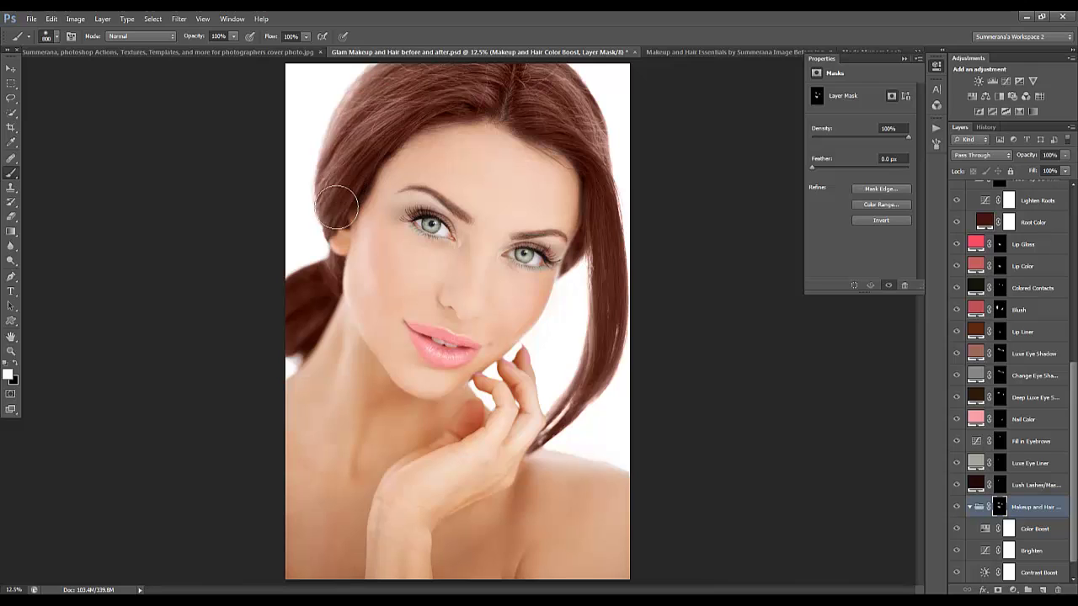
{"action": "mouse_move", "coordinate": [336, 208]}
{"action": "left_mouse_down"}
{"action": "mouse_move", "coordinate": [360, 243]}
{"action": "mouse_move", "coordinate": [559, 172]}
{"action": "mouse_move", "coordinate": [547, 144]}
{"action": "mouse_move", "coordinate": [577, 174]}
{"action": "mouse_move", "coordinate": [615, 264]}
{"action": "mouse_move", "coordinate": [597, 368]}
{"action": "mouse_move", "coordinate": [566, 440]}
{"action": "mouse_move", "coordinate": [609, 376]}
{"action": "mouse_move", "coordinate": [611, 317]}
{"action": "left_mouse_up"}
{"action": "mouse_move", "coordinate": [291, 277]}
{"action": "left_mouse_down"}
{"action": "mouse_move", "coordinate": [331, 286]}
{"action": "mouse_move", "coordinate": [286, 358]}
{"action": "left_mouse_up"}
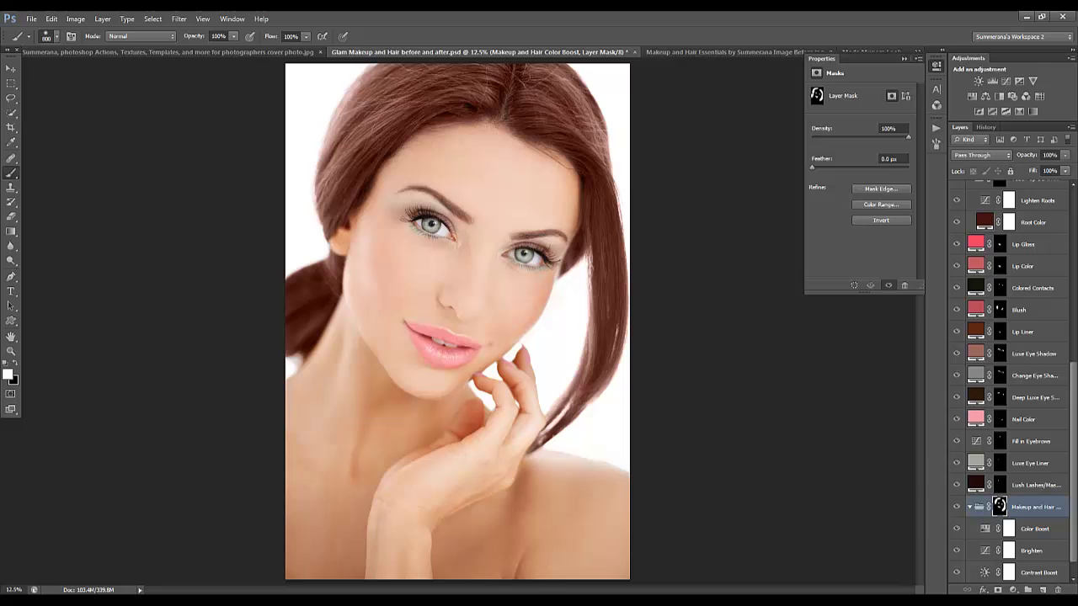
Compare the portrait with and without the Brighten layer and lower that layer's opacity to 30%.
{"action": "left_click", "coordinate": [956, 552]}
{"action": "left_click", "coordinate": [956, 551]}
{"action": "left_click", "coordinate": [957, 551]}
{"action": "left_click", "coordinate": [956, 551]}
{"action": "left_click", "coordinate": [1031, 550]}
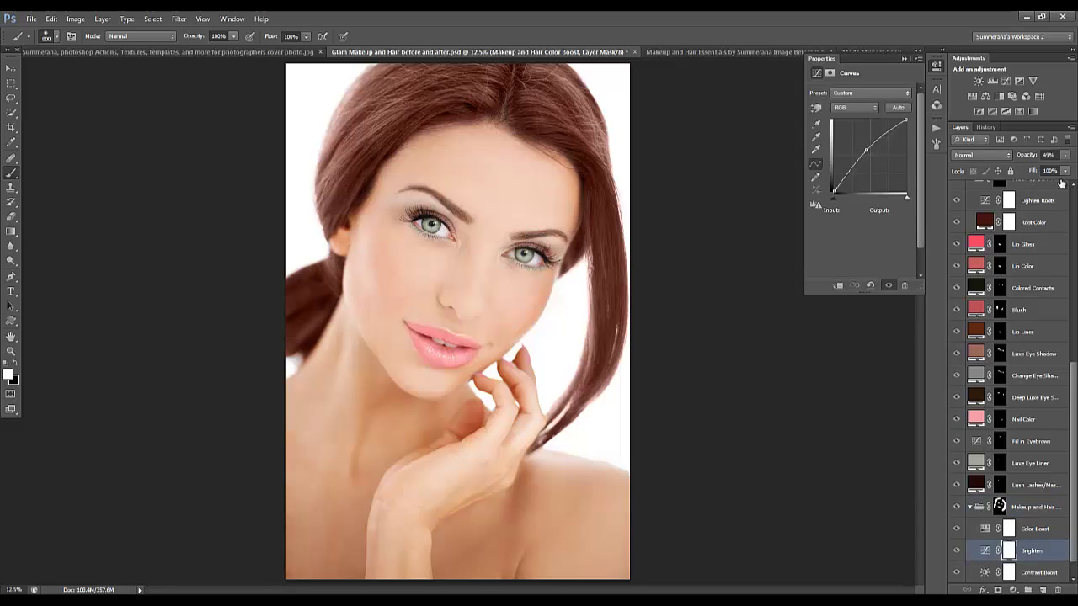
{"action": "left_click", "coordinate": [1067, 155]}
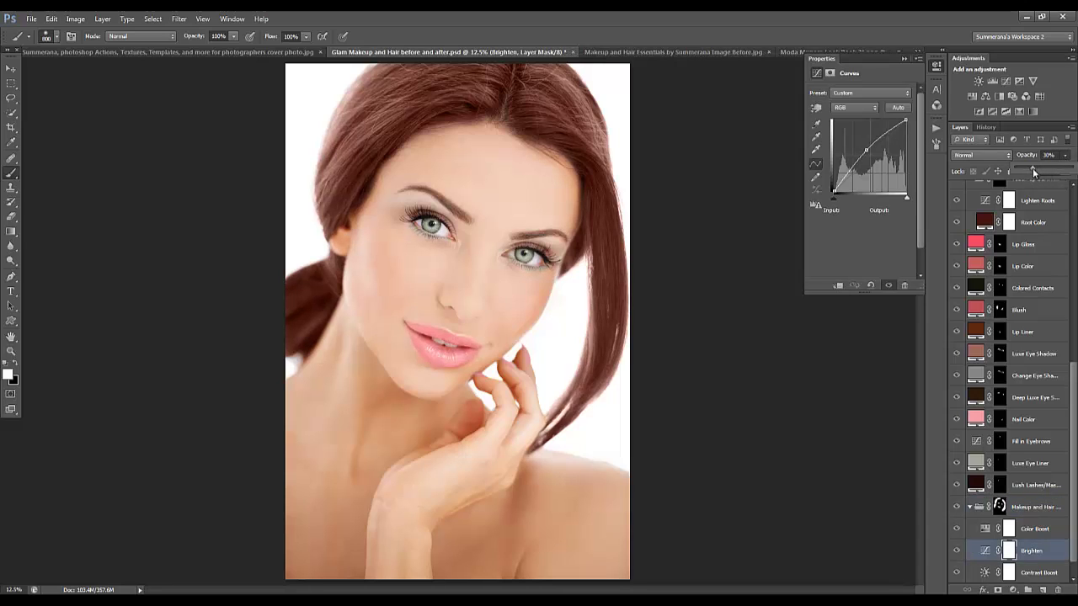
Review the settings of the Color Boost, Brighten and Contrast Boost layers in the color boost group.
{"action": "left_click", "coordinate": [1036, 574]}
{"action": "left_click", "coordinate": [1038, 532]}
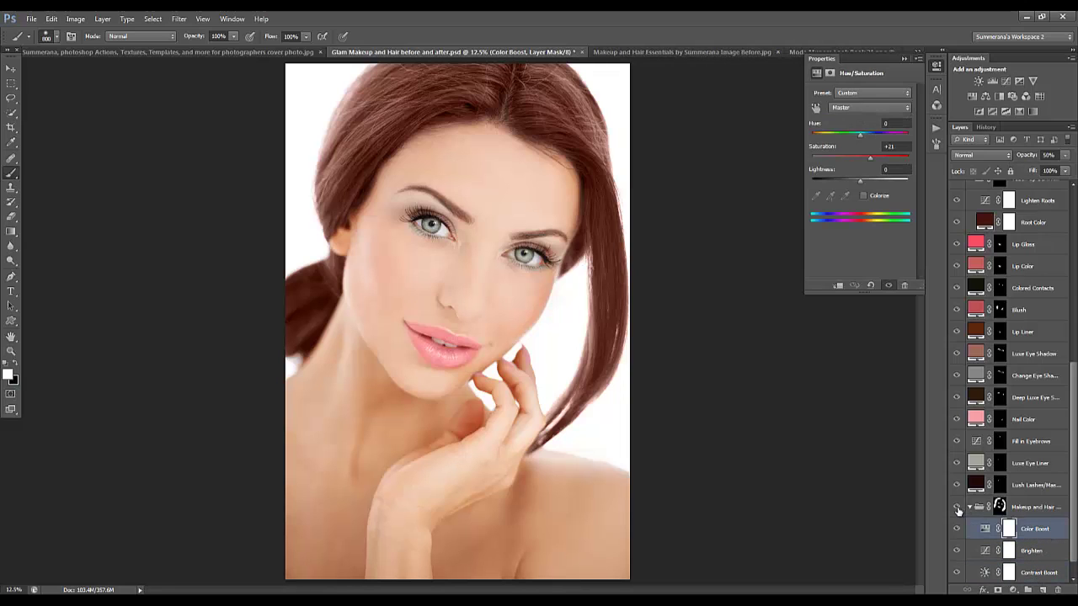
{"action": "left_click", "coordinate": [1032, 550]}
{"action": "left_click", "coordinate": [1037, 572]}
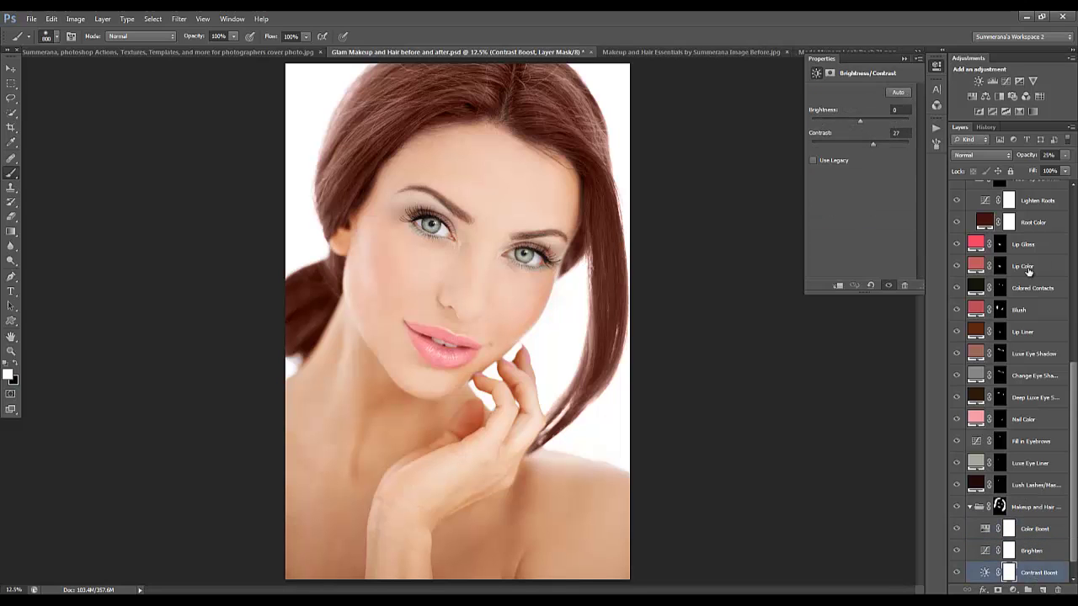
Switch to the Makeup and Hair Essentials before image, apply the Hair Color action and hide the Lighten Makeup and Hair layer.
{"action": "left_click", "coordinate": [711, 52]}
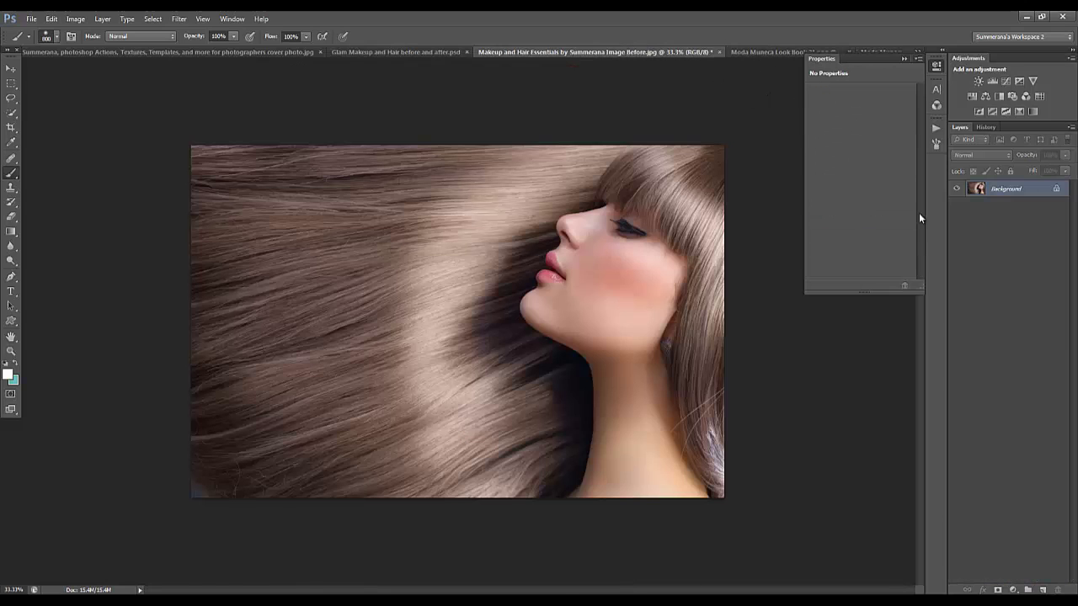
{"action": "left_click", "coordinate": [935, 128]}
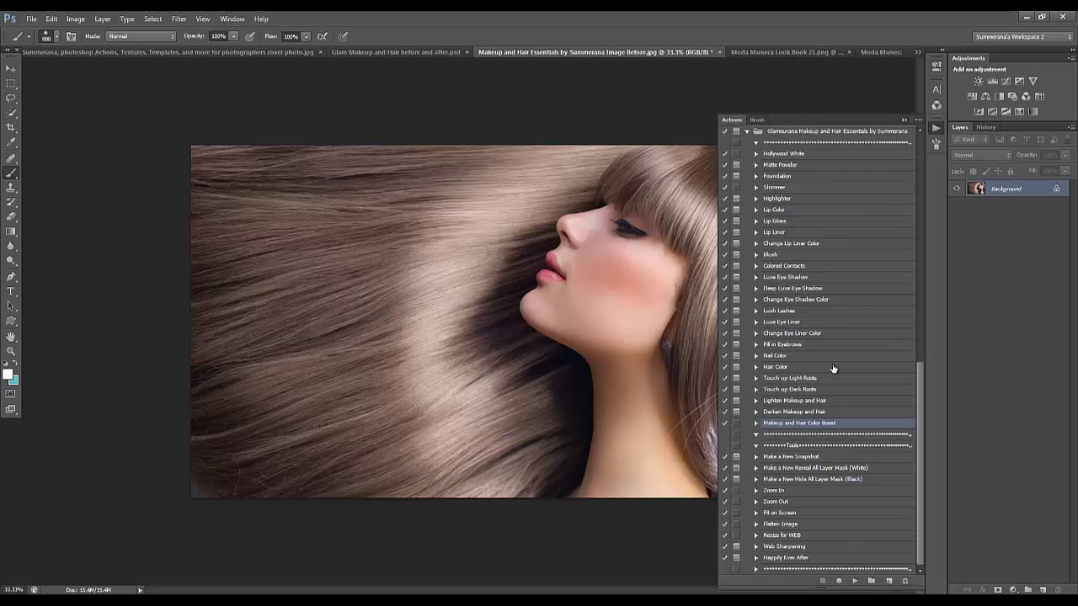
{"action": "left_click", "coordinate": [776, 368]}
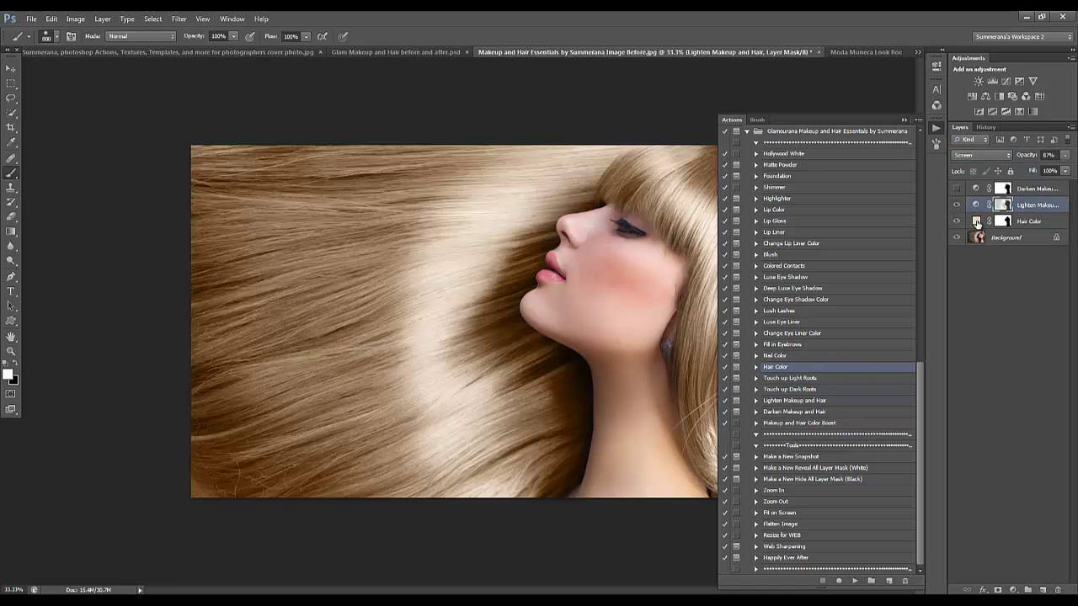
{"action": "left_click", "coordinate": [956, 205]}
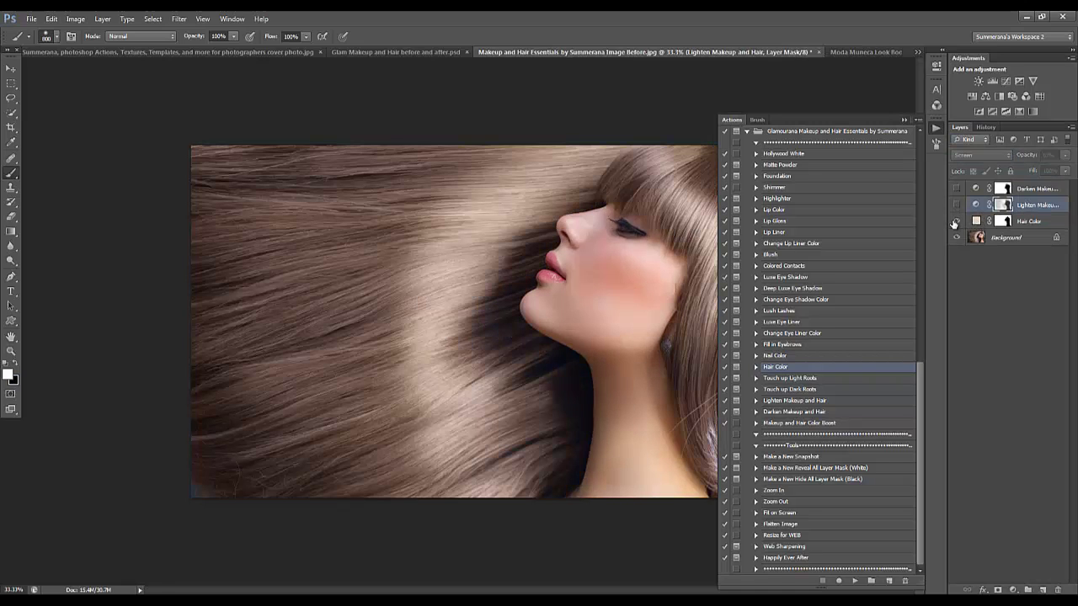
{"action": "left_click", "coordinate": [904, 120]}
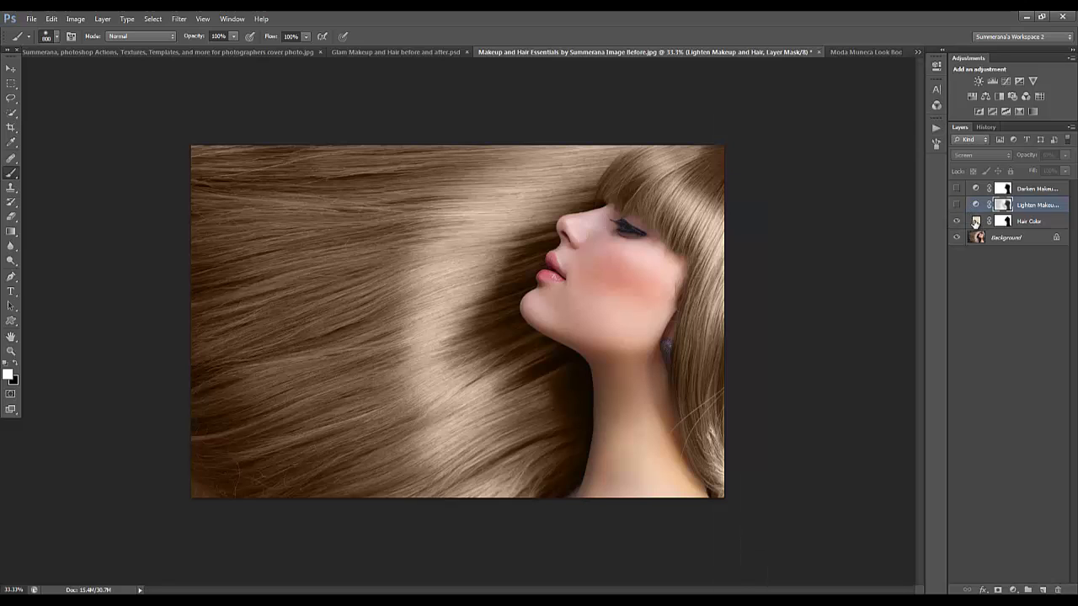
Try a lilac fill on the Hair Color layer, and settle on the light teal #bae0ea.
{"action": "double_click", "coordinate": [975, 221]}
{"action": "left_click", "coordinate": [862, 439]}
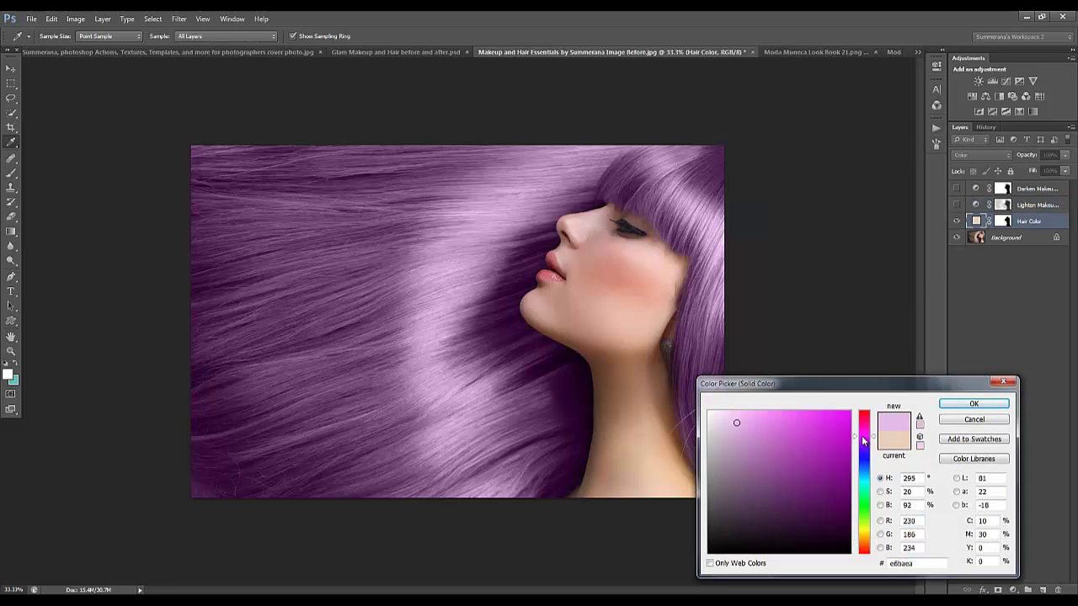
{"action": "left_click", "coordinate": [867, 477]}
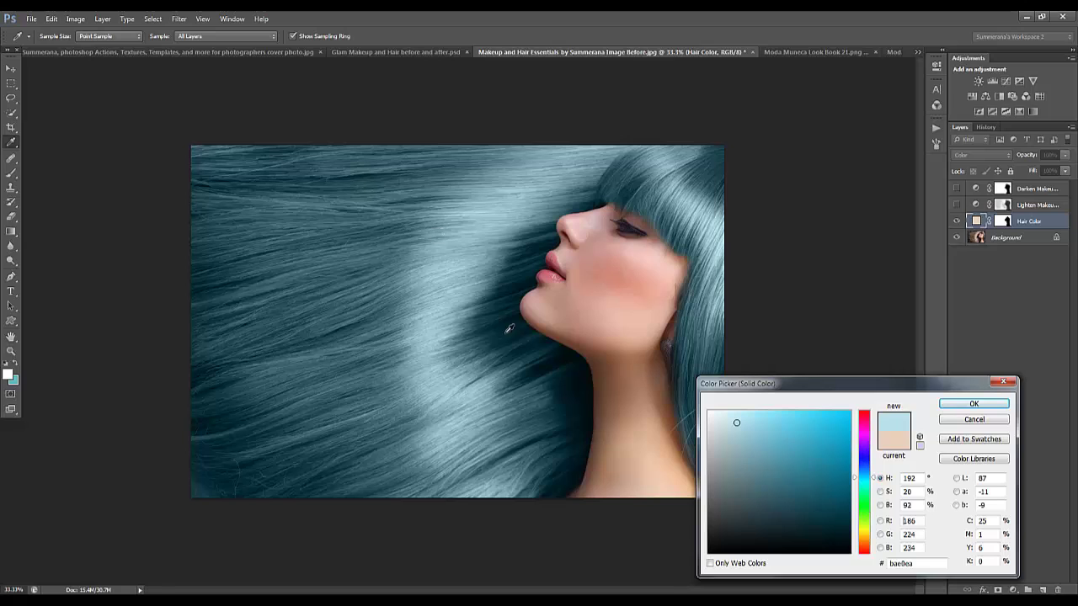
{"action": "left_click", "coordinate": [973, 404]}
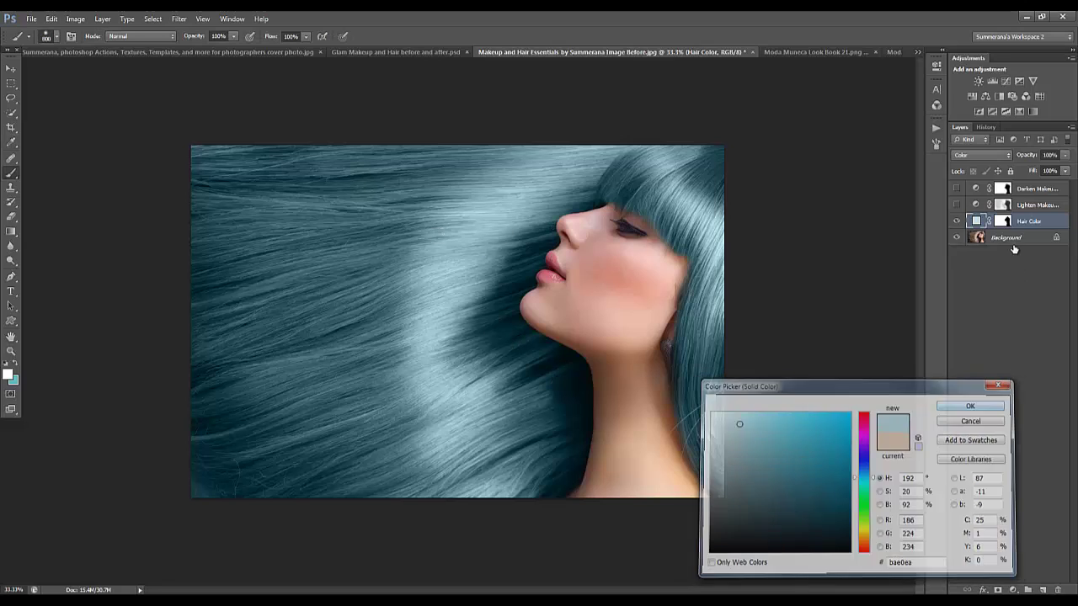
Select the Hair Color layer's mask, reduce the brush to 60 px and display the mask as a red overlay.
{"action": "double_click", "coordinate": [1006, 222]}
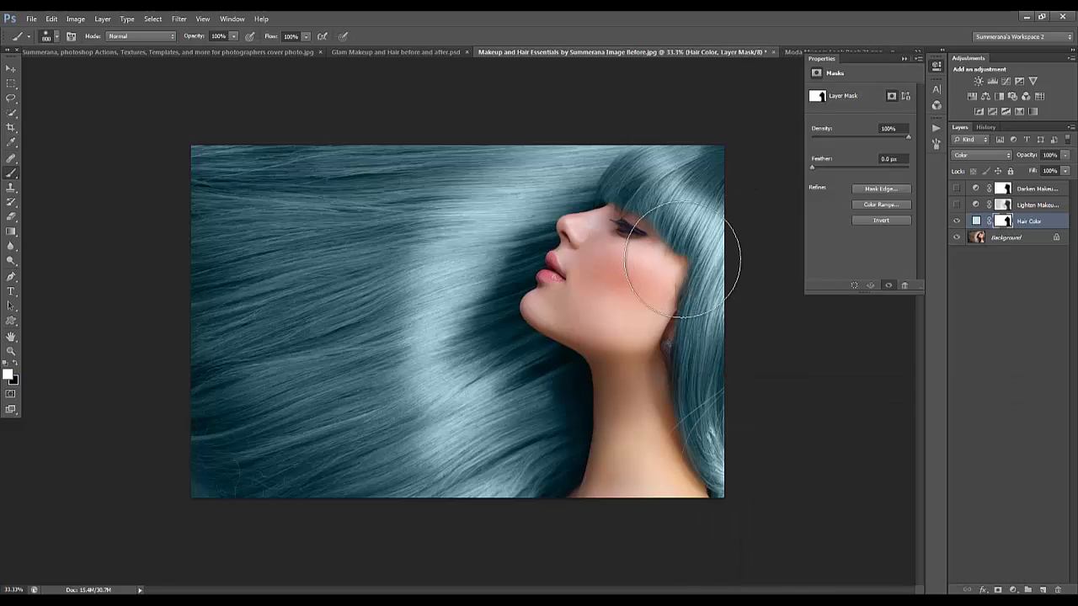
{"action": "left_click", "coordinate": [903, 58]}
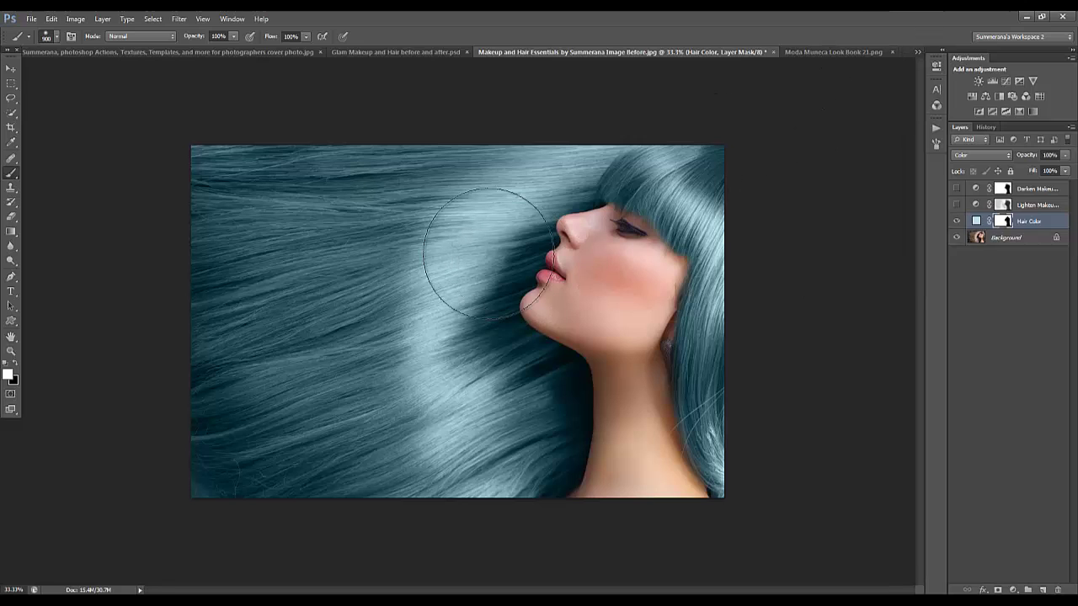
{"action": "key", "text": "bracketright"}
{"action": "key", "text": "bracketright"}
{"action": "key", "text": "bracketright"}
{"action": "key", "text": "bracketright"}
{"action": "key", "text": "bracketright"}
{"action": "key", "text": "bracketright"}
{"action": "key", "text": "bracketright"}
{"action": "key", "text": "bracketright"}
{"action": "key", "text": "bracketright"}
{"action": "key", "text": "bracketright"}
{"action": "key", "text": "bracketright"}
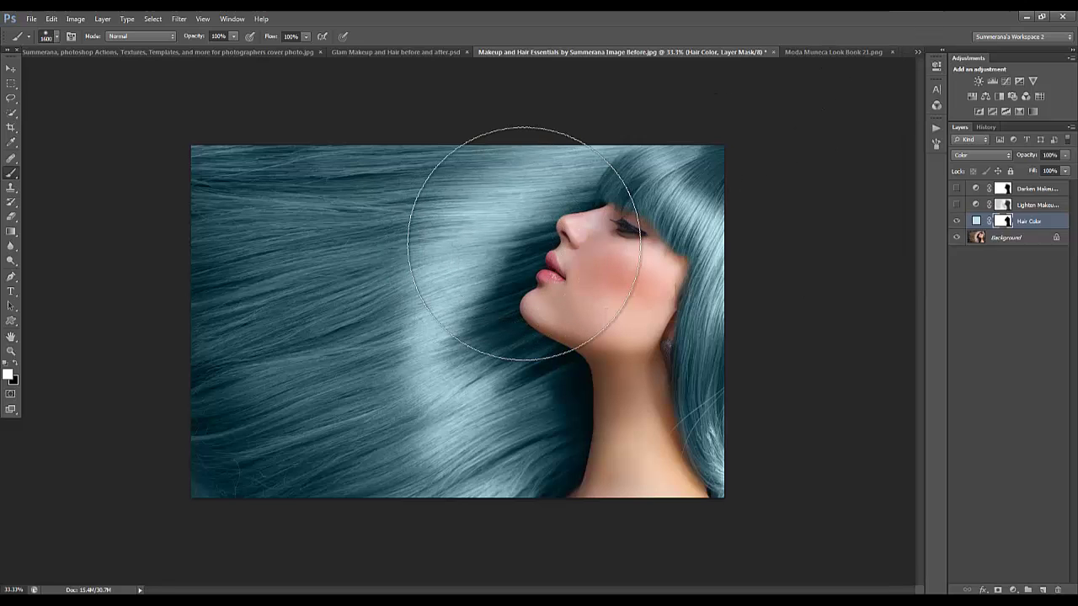
{"action": "key", "text": "bracketleft"}
{"action": "key", "text": "bracketleft"}
{"action": "key", "text": "bracketleft"}
{"action": "key", "text": "bracketleft"}
{"action": "key", "text": "bracketleft"}
{"action": "key", "text": "bracketleft"}
{"action": "key", "text": "bracketleft"}
{"action": "key", "text": "bracketleft"}
{"action": "key", "text": "bracketleft"}
{"action": "key", "text": "bracketleft"}
{"action": "key", "text": "bracketleft"}
{"action": "key", "text": "bracketleft"}
{"action": "key", "text": "bracketleft"}
{"action": "key", "text": "bracketleft"}
{"action": "key", "text": "bracketleft"}
{"action": "key", "text": "bracketleft"}
{"action": "key", "text": "bracketleft"}
{"action": "key", "text": "bracketleft"}
{"action": "key", "text": "bracketleft"}
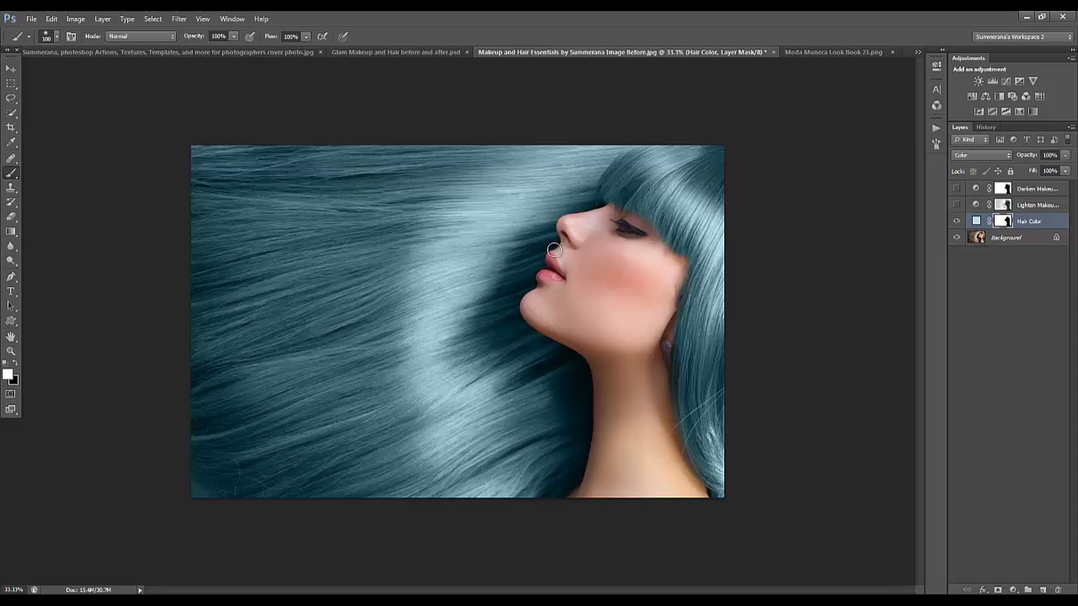
{"action": "key", "text": "bracketleft"}
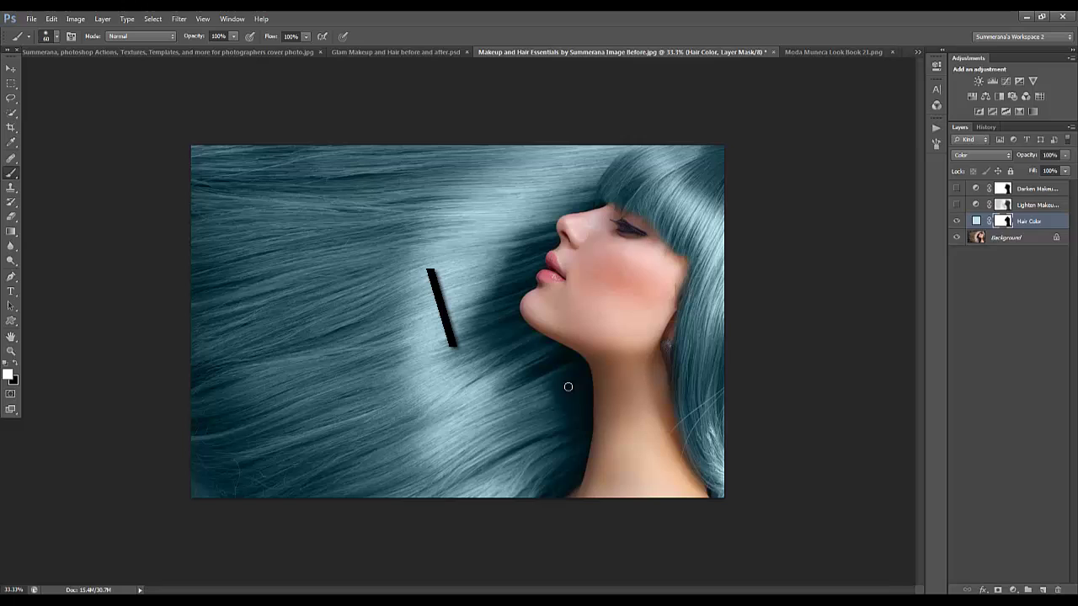
{"action": "key", "text": "backslash"}
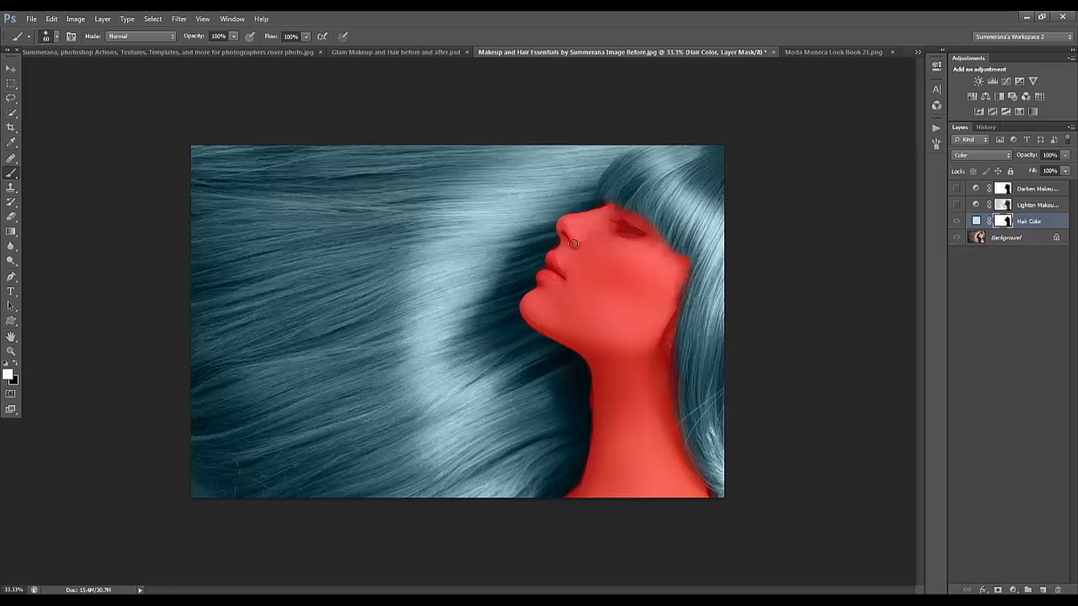
Paint a white test stroke on the mask over the lips and chin, and undo it.
{"action": "mouse_move", "coordinate": [548, 258]}
{"action": "left_mouse_down"}
{"action": "mouse_move", "coordinate": [593, 260]}
{"action": "mouse_move", "coordinate": [554, 272]}
{"action": "mouse_move", "coordinate": [580, 288]}
{"action": "mouse_move", "coordinate": [564, 313]}
{"action": "left_mouse_up"}
{"action": "left_click", "coordinate": [54, 19]}
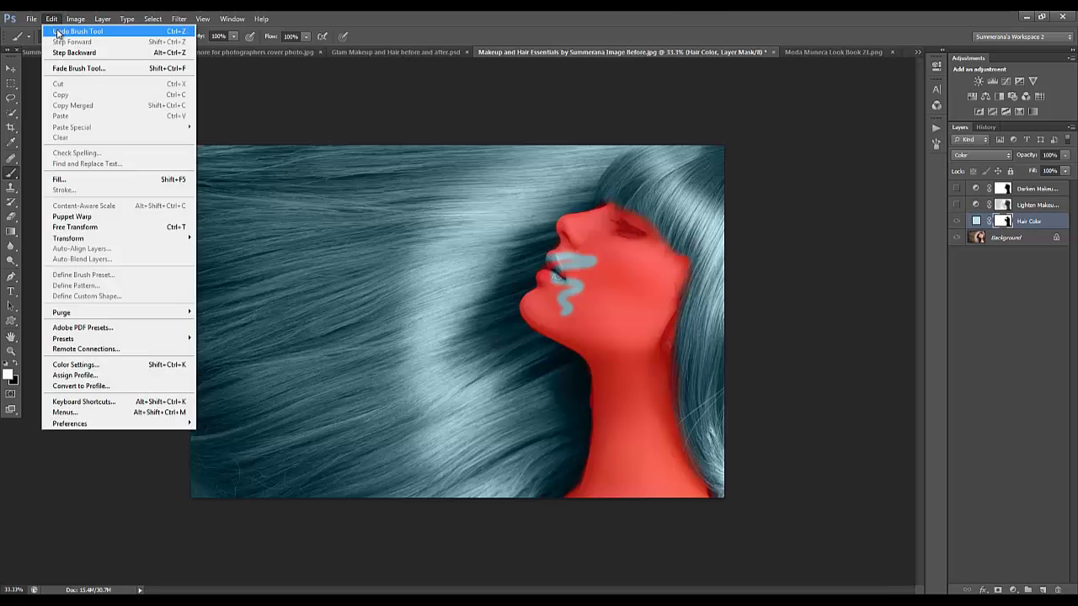
{"action": "left_click", "coordinate": [57, 32]}
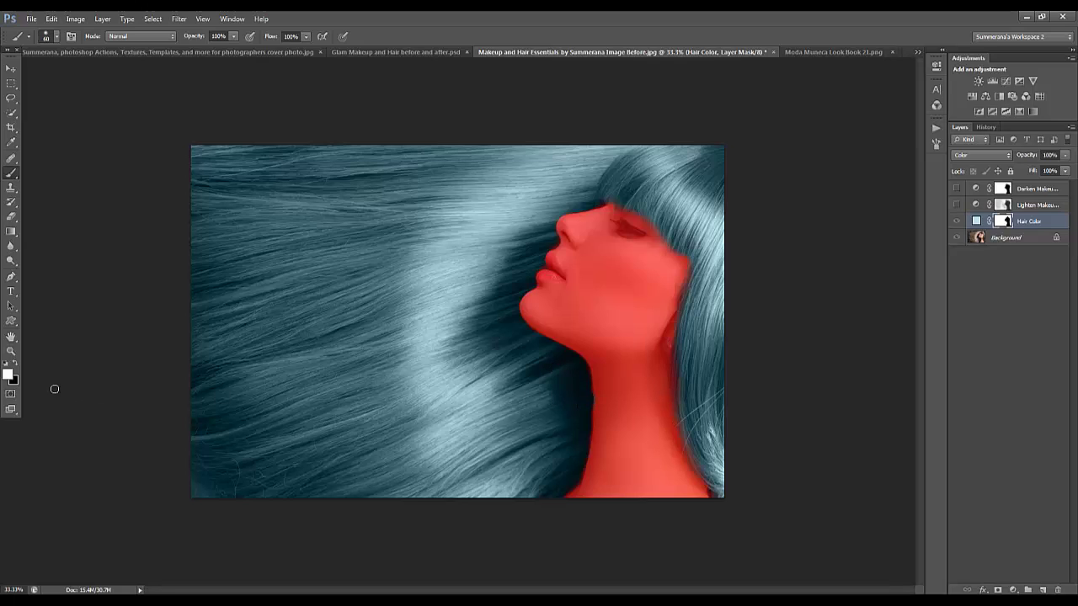
Paint a short black stroke across the hair on the mask with an 80 px brush and hide the red overlay.
{"action": "left_click", "coordinate": [16, 363]}
{"action": "key", "text": "bracketright"}
{"action": "key", "text": "bracketright"}
{"action": "key", "text": "bracketright"}
{"action": "key", "text": "bracketright"}
{"action": "left_click_drag", "start_coordinate": [483, 344], "coordinate": [428, 374]}
{"action": "key", "text": "backslash"}
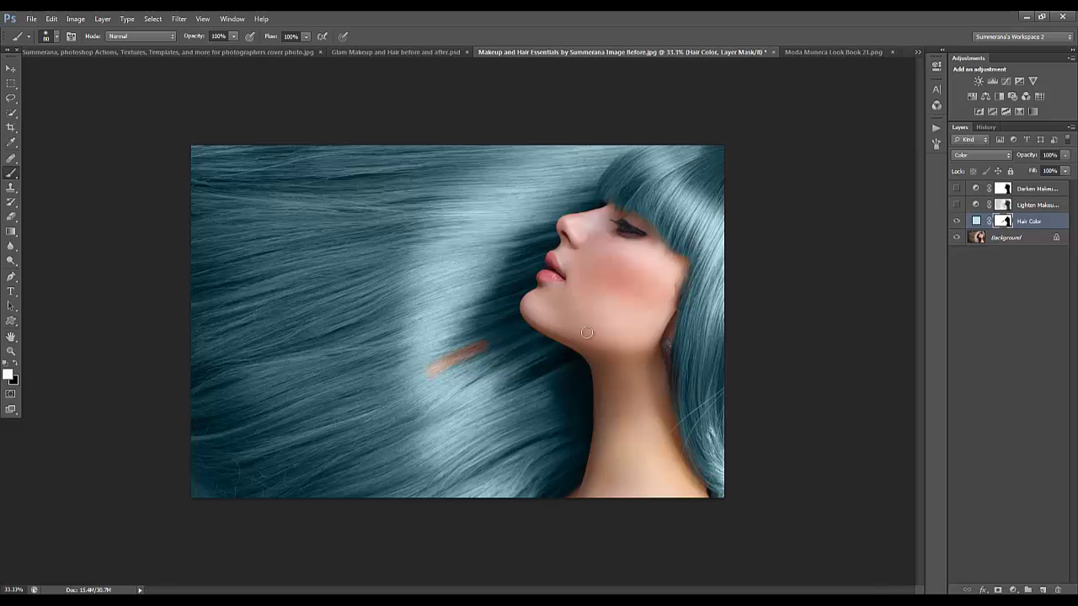
Display the red mask overlay again and paint over the black hair stroke with a 250 px white brush.
{"action": "key", "text": "x"}
{"action": "key", "text": "backslash"}
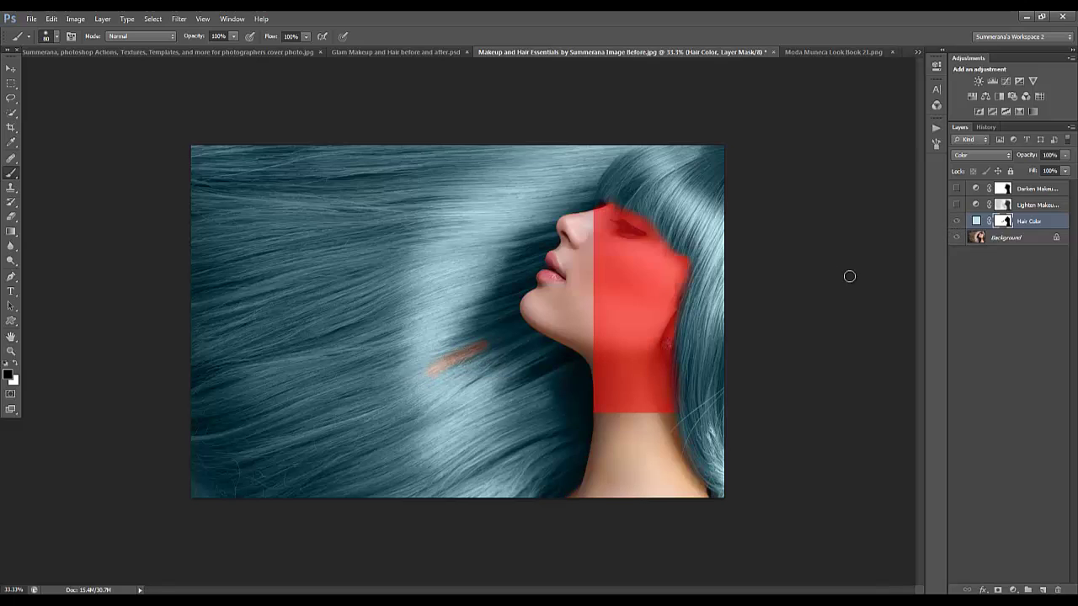
{"action": "left_click", "coordinate": [13, 363]}
{"action": "key", "text": "bracketright"}
{"action": "key", "text": "bracketright"}
{"action": "key", "text": "bracketright"}
{"action": "key", "text": "bracketright"}
{"action": "key", "text": "bracketright"}
{"action": "key", "text": "bracketright"}
{"action": "key", "text": "bracketright"}
{"action": "mouse_move", "coordinate": [409, 378]}
{"action": "left_mouse_down"}
{"action": "mouse_move", "coordinate": [497, 354]}
{"action": "mouse_move", "coordinate": [449, 362]}
{"action": "left_mouse_up"}
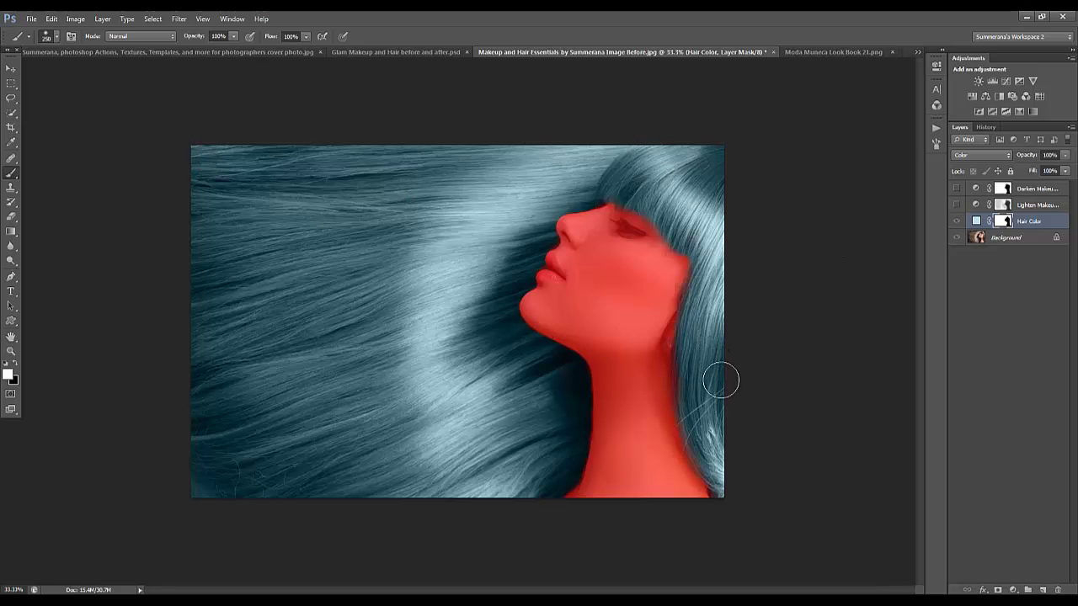
Run the Zoom In action to inspect the hair edge, hide the mask overlay and run the Zoom Out action.
{"action": "left_click", "coordinate": [935, 129]}
{"action": "left_click", "coordinate": [773, 490]}
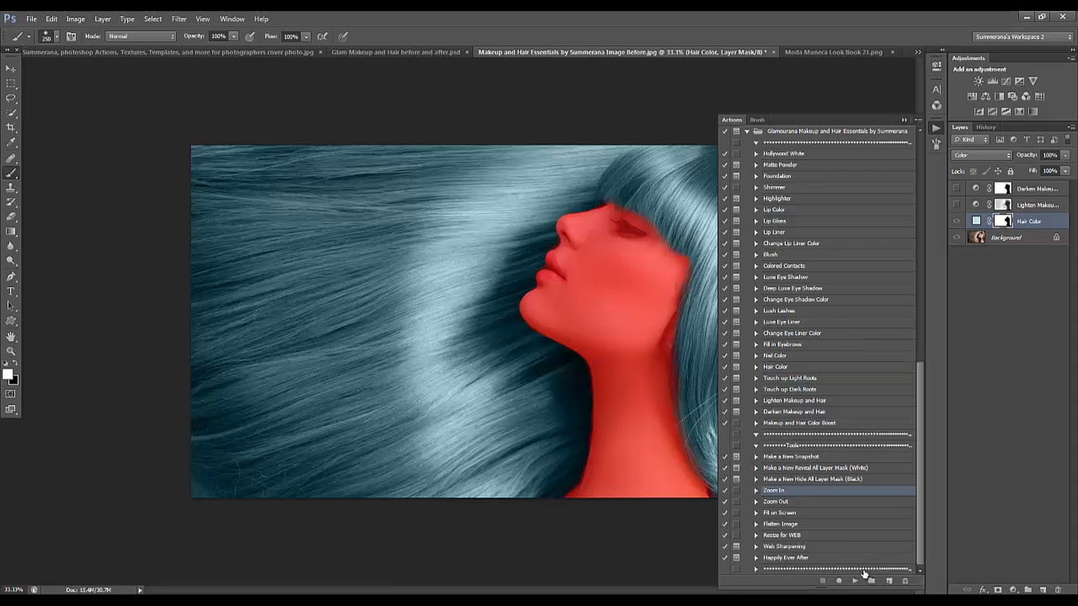
{"action": "left_click", "coordinate": [855, 581]}
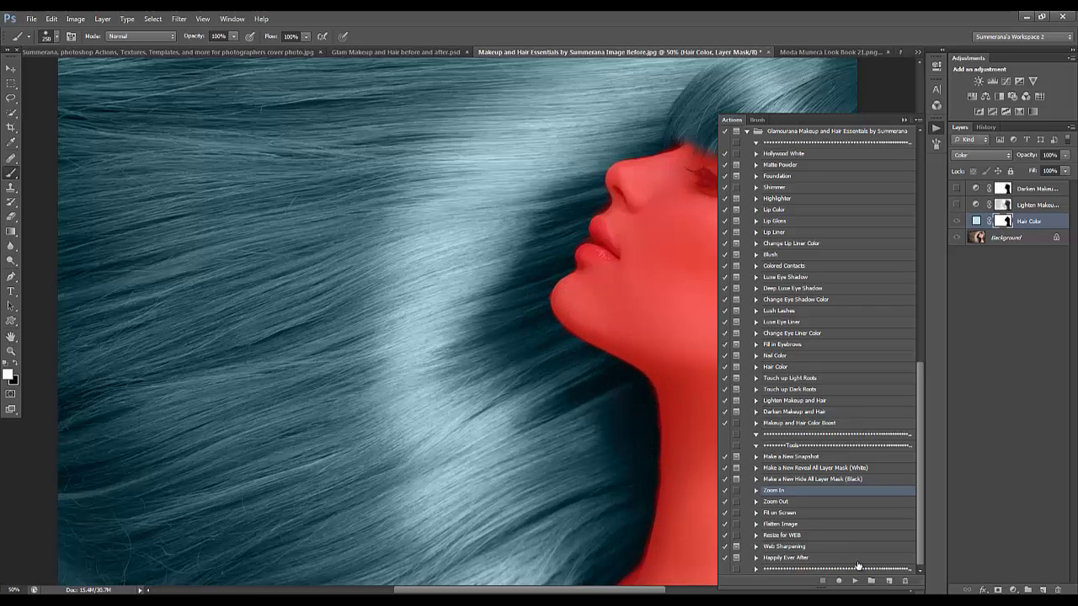
{"action": "key", "text": "backslash"}
{"action": "left_click", "coordinate": [781, 514]}
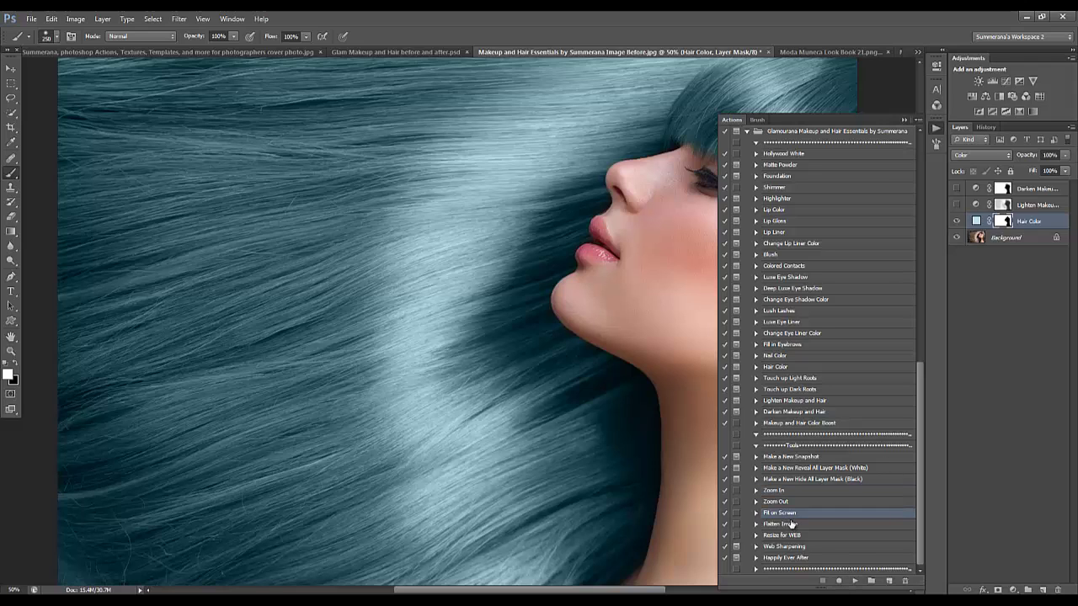
{"action": "left_click", "coordinate": [779, 501]}
{"action": "left_click", "coordinate": [854, 581]}
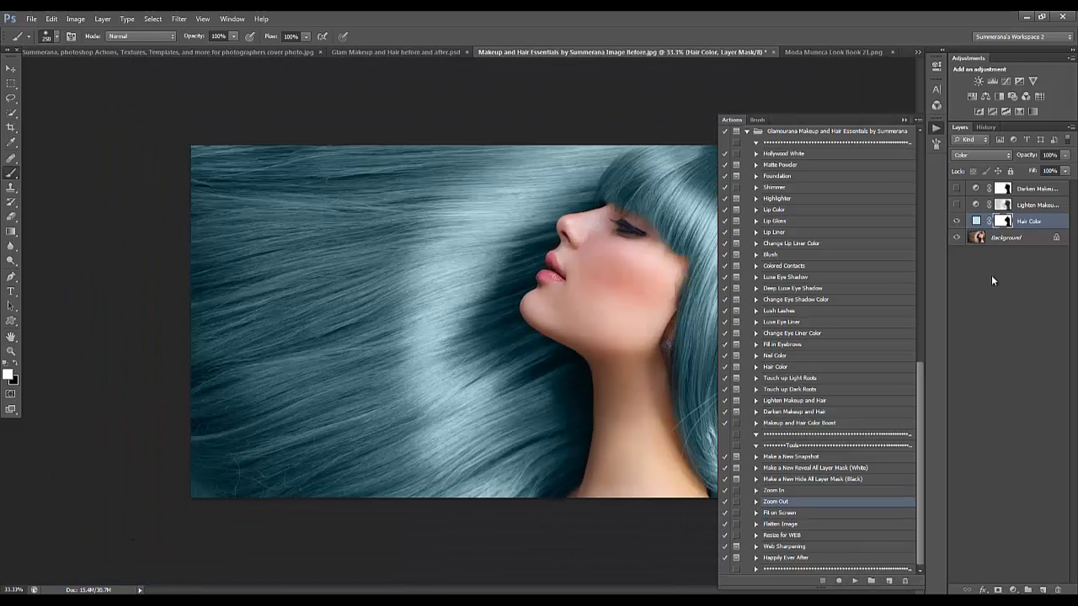
Try the blue #bac5ea as the Hair Color fill, and set the hue back to light teal.
{"action": "double_click", "coordinate": [975, 221]}
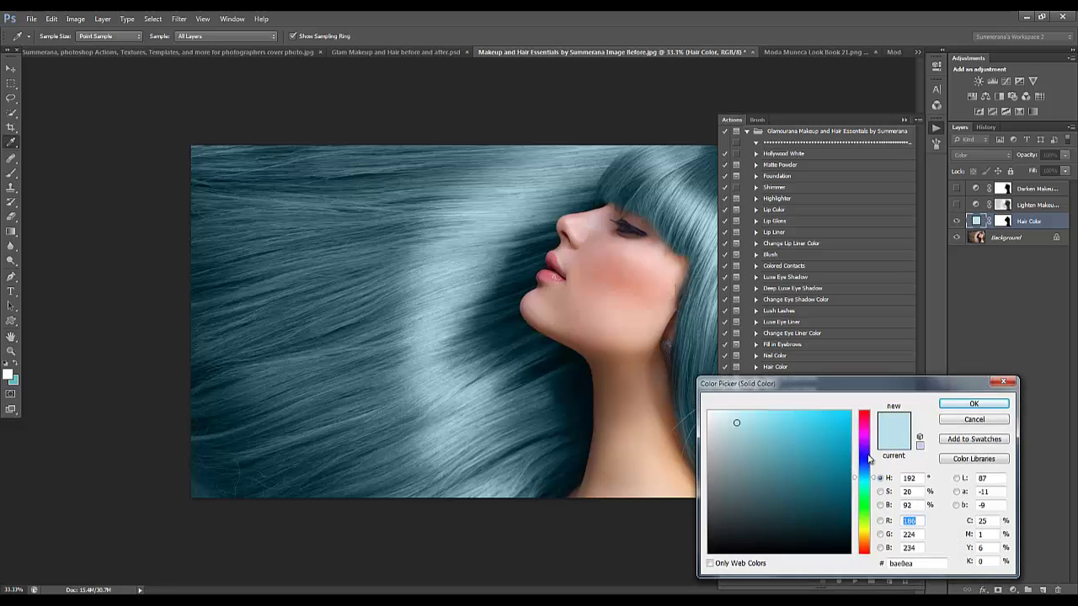
{"action": "mouse_move", "coordinate": [870, 460]}
{"action": "left_mouse_down"}
{"action": "mouse_move", "coordinate": [862, 517]}
{"action": "mouse_move", "coordinate": [869, 464]}
{"action": "left_mouse_up"}
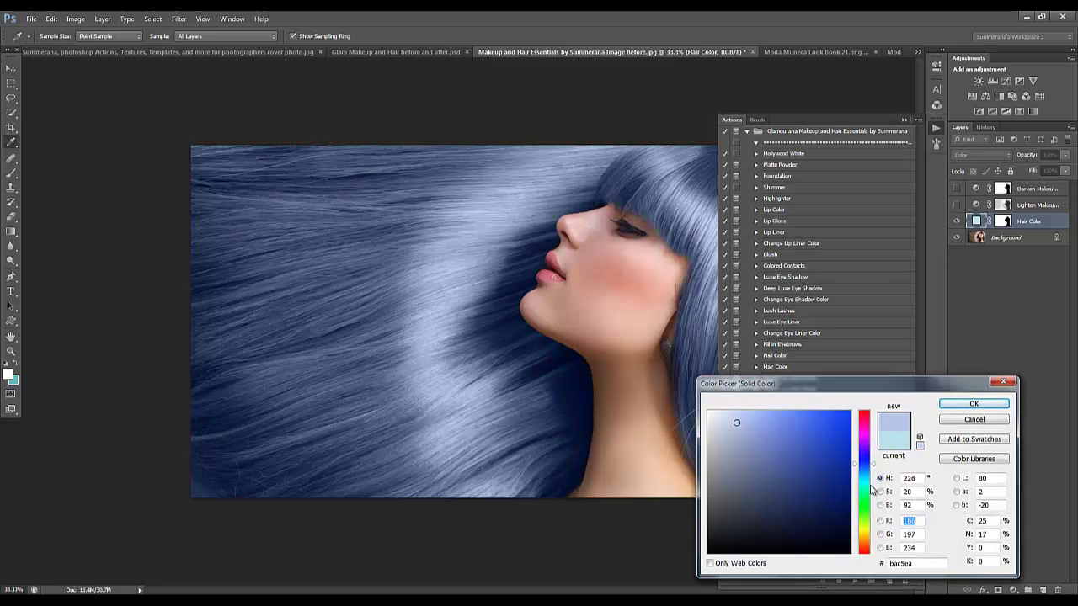
{"action": "left_click", "coordinate": [864, 476]}
{"action": "left_click", "coordinate": [950, 408]}
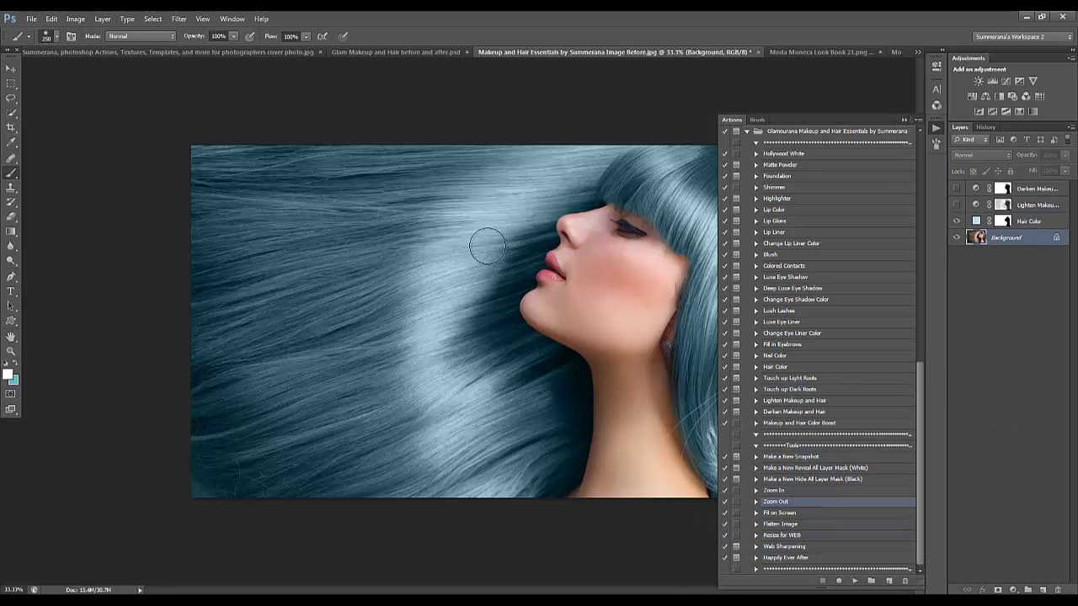
Run the Makeup and Hair Color Boost action above the Background and paint the boost over the hair with an 800 px white brush.
{"action": "left_click", "coordinate": [813, 424]}
{"action": "left_click", "coordinate": [855, 581]}
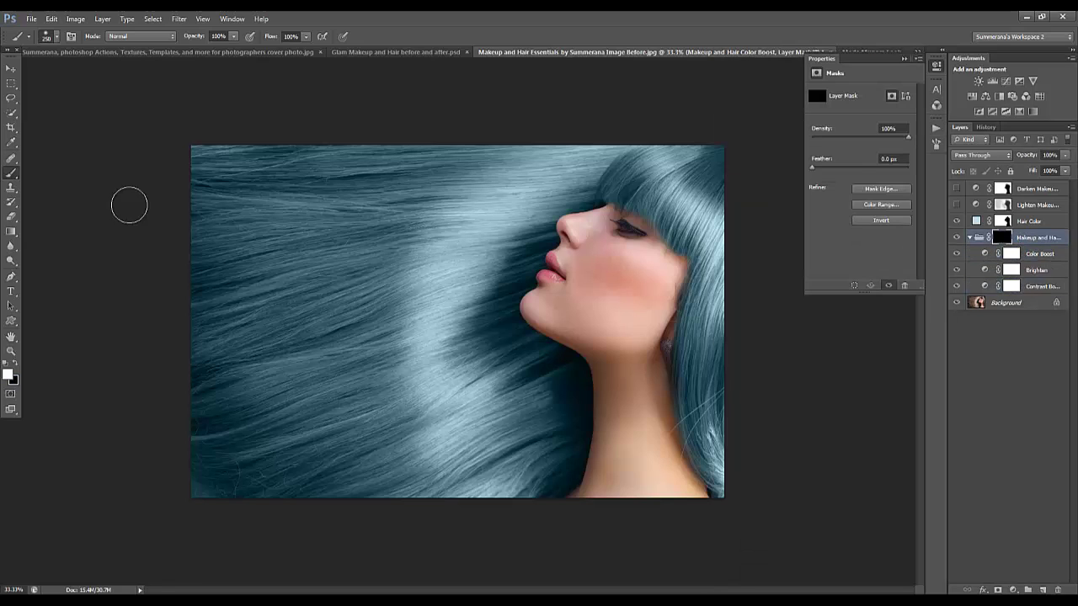
{"action": "key", "text": "bracketright"}
{"action": "key", "text": "bracketright"}
{"action": "key", "text": "bracketright"}
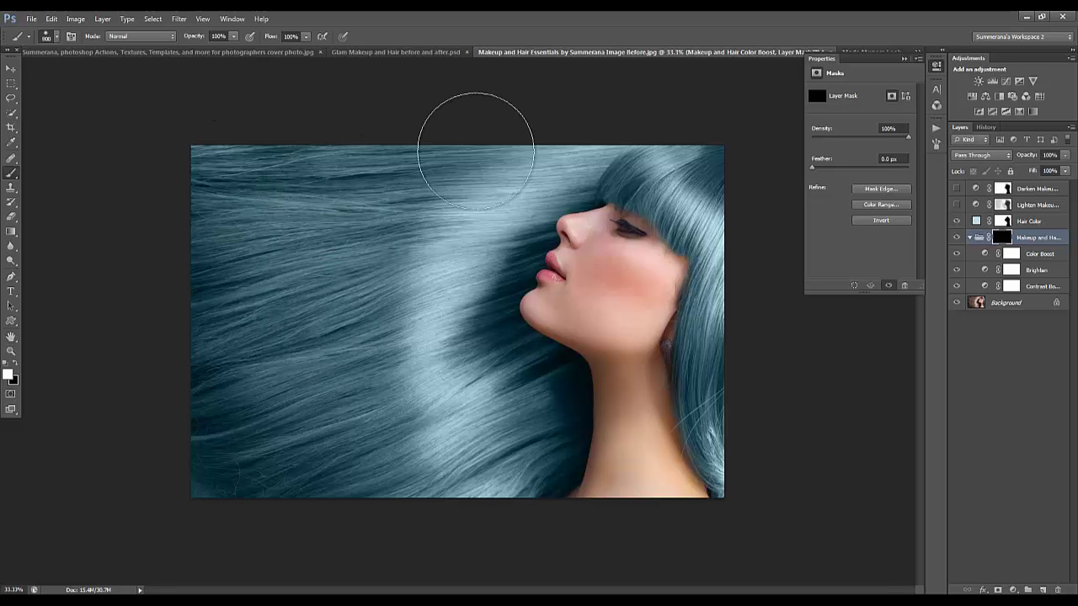
{"action": "mouse_move", "coordinate": [474, 139]}
{"action": "left_mouse_down"}
{"action": "mouse_move", "coordinate": [483, 184]}
{"action": "mouse_move", "coordinate": [454, 437]}
{"action": "mouse_move", "coordinate": [507, 395]}
{"action": "mouse_move", "coordinate": [526, 395]}
{"action": "mouse_move", "coordinate": [411, 481]}
{"action": "mouse_move", "coordinate": [301, 404]}
{"action": "mouse_move", "coordinate": [385, 195]}
{"action": "mouse_move", "coordinate": [597, 136]}
{"action": "mouse_move", "coordinate": [732, 212]}
{"action": "mouse_move", "coordinate": [723, 402]}
{"action": "mouse_move", "coordinate": [727, 384]}
{"action": "mouse_move", "coordinate": [770, 481]}
{"action": "left_mouse_up"}
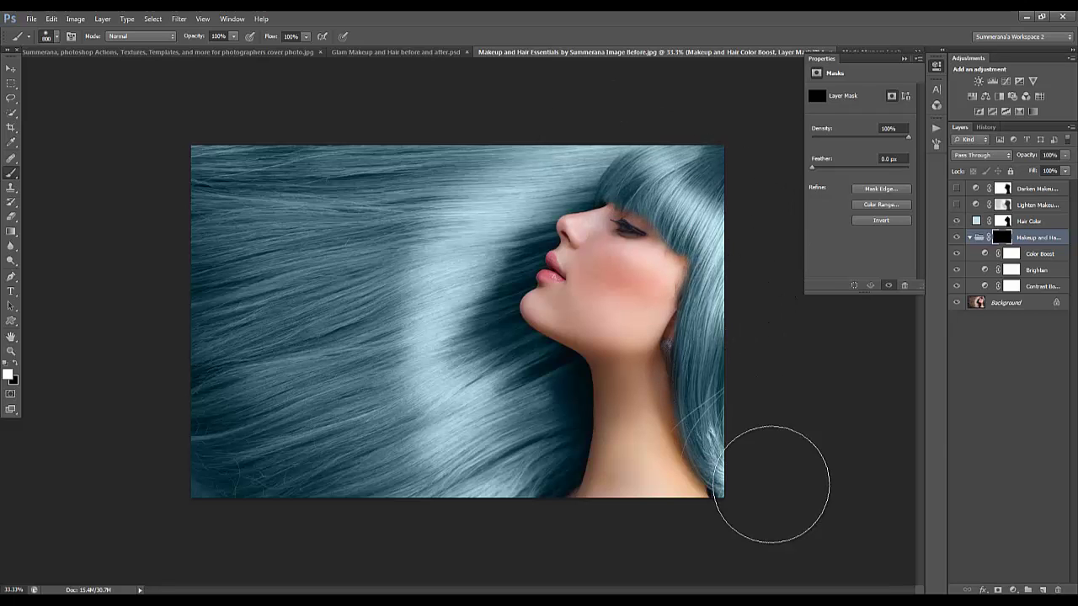
Raise the Color Boost layer's opacity to 89% and the Brighten layer's to 79%, and select the Contrast Boost layer.
{"action": "left_click", "coordinate": [1037, 255]}
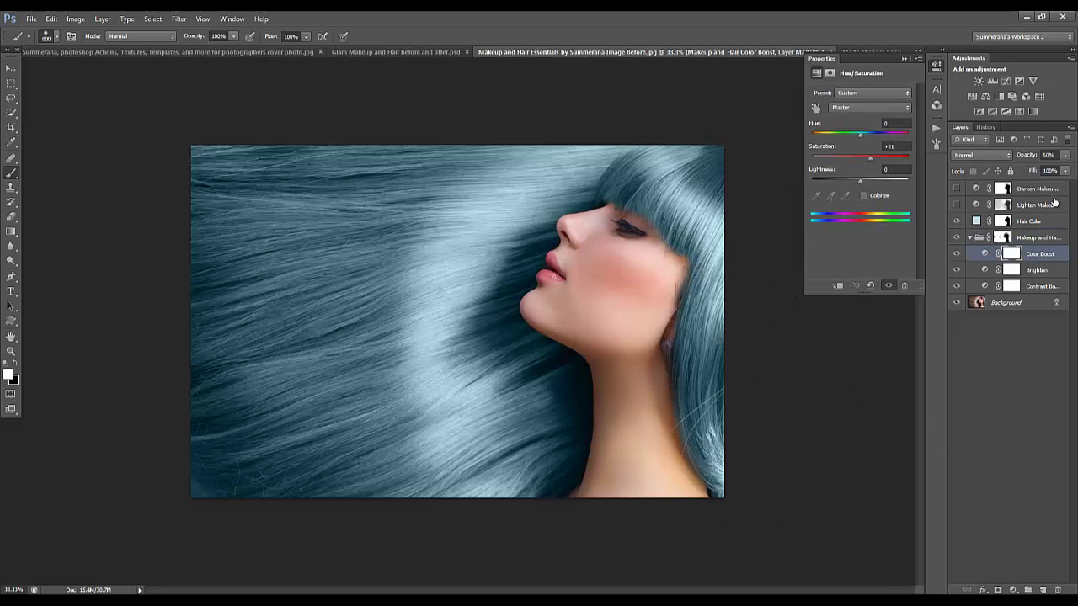
{"action": "left_click", "coordinate": [1064, 155]}
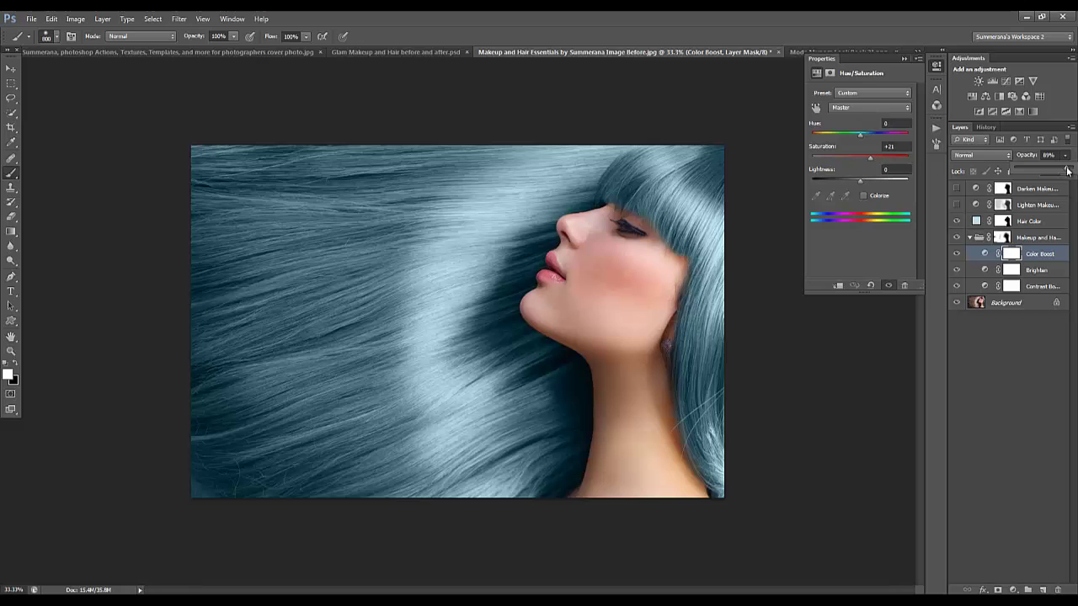
{"action": "left_click", "coordinate": [1028, 268]}
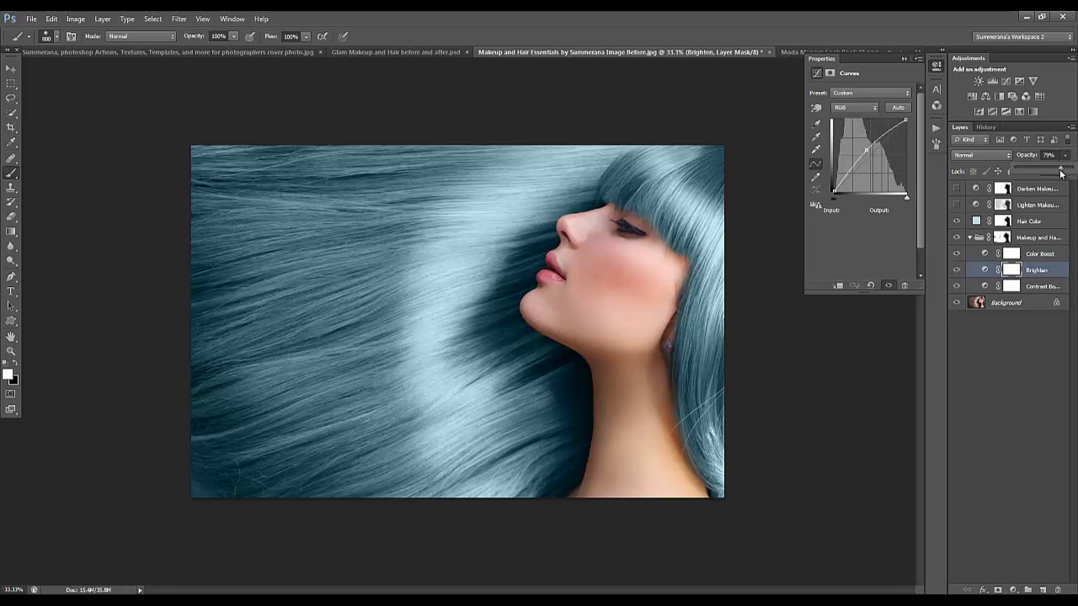
{"action": "left_click", "coordinate": [1041, 286]}
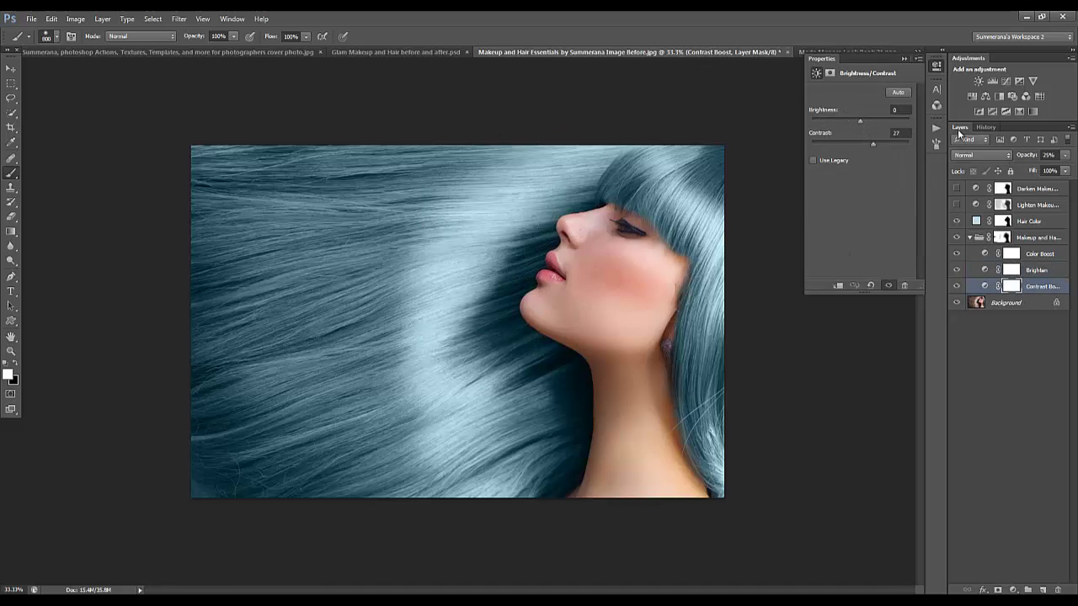
Select the Background layer and run the Highlighter action.
{"action": "left_click", "coordinate": [935, 128]}
{"action": "left_click", "coordinate": [1017, 301]}
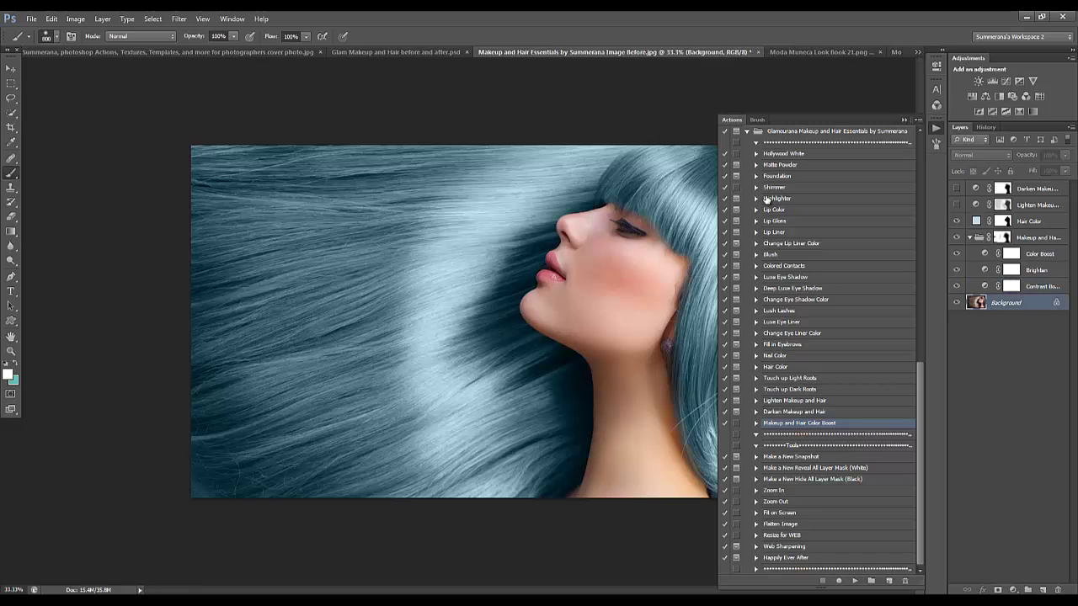
{"action": "left_click", "coordinate": [776, 199]}
{"action": "left_click", "coordinate": [854, 581]}
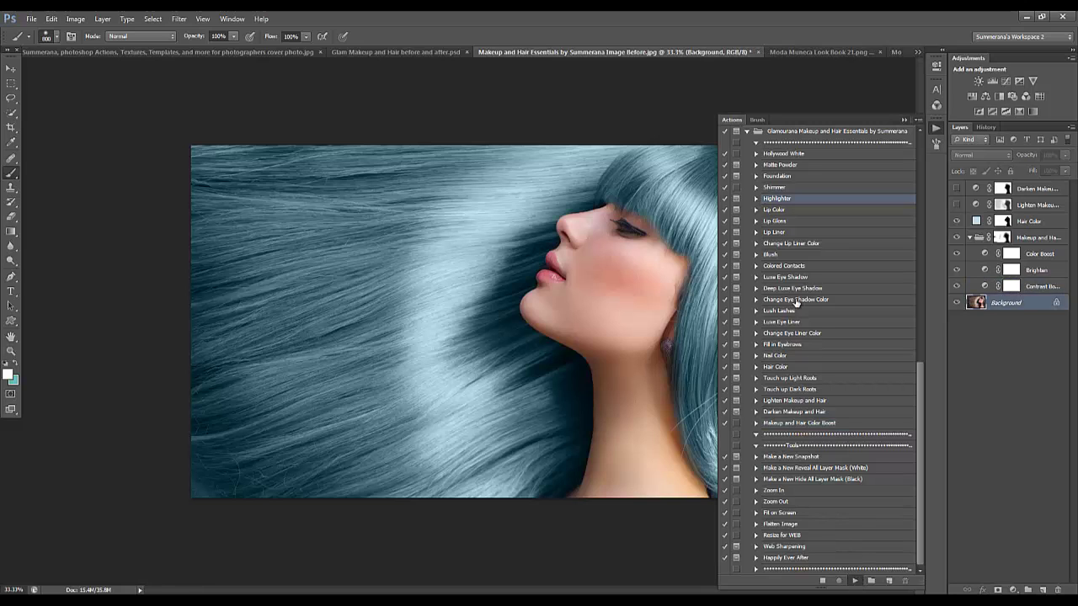
Paint the highlighter in white down the middle of the flowing hair and, with smaller brushes from 300 px, over the fringe and side strands.
{"action": "left_click", "coordinate": [531, 247]}
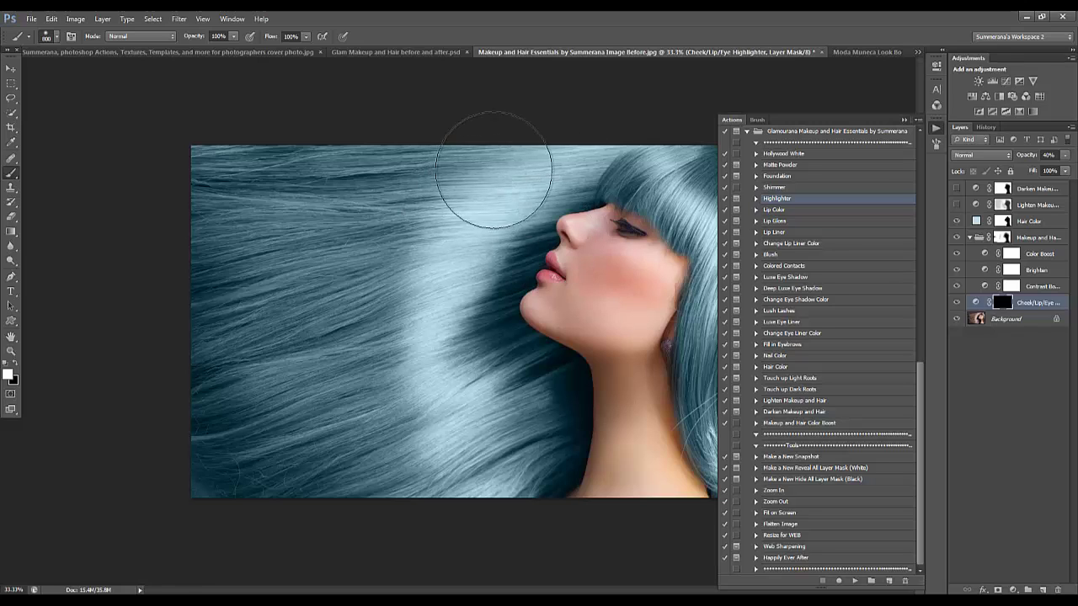
{"action": "left_click_drag", "start_coordinate": [455, 421], "coordinate": [659, 393]}
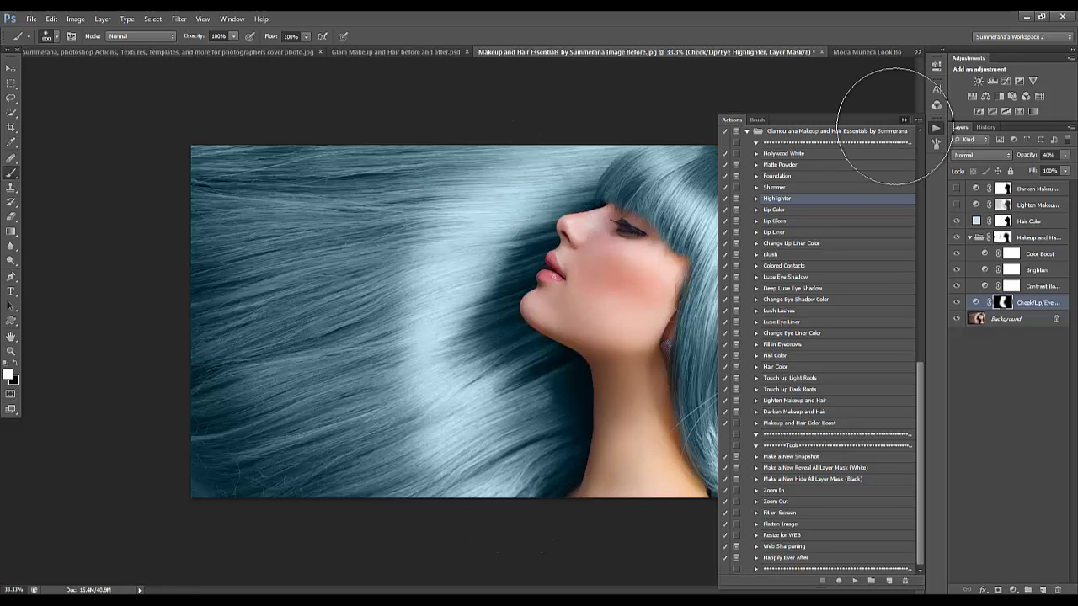
{"action": "left_click", "coordinate": [936, 128]}
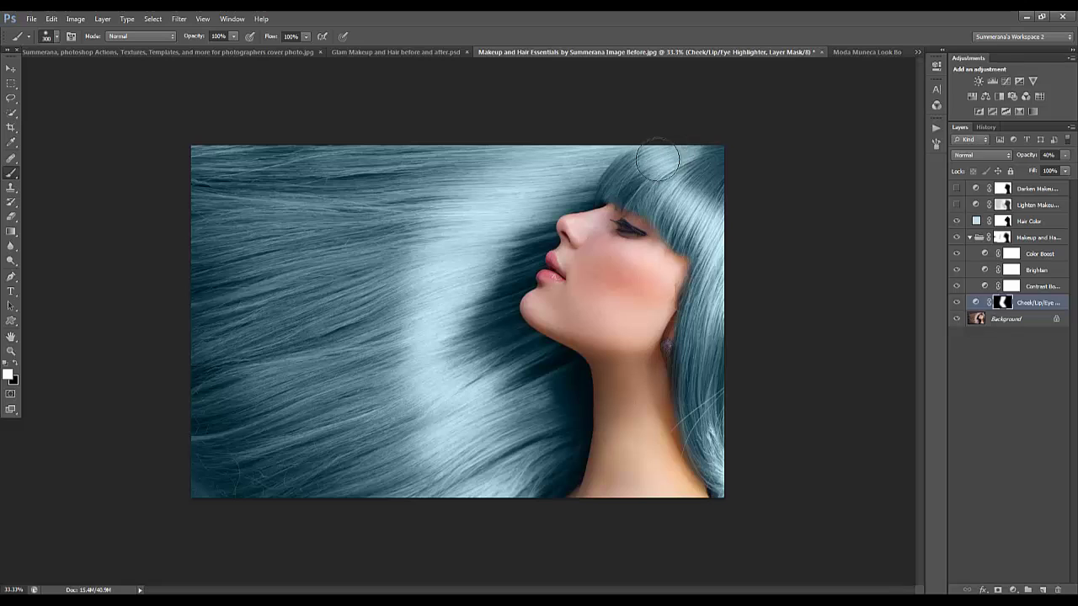
{"action": "key", "text": "bracketleft"}
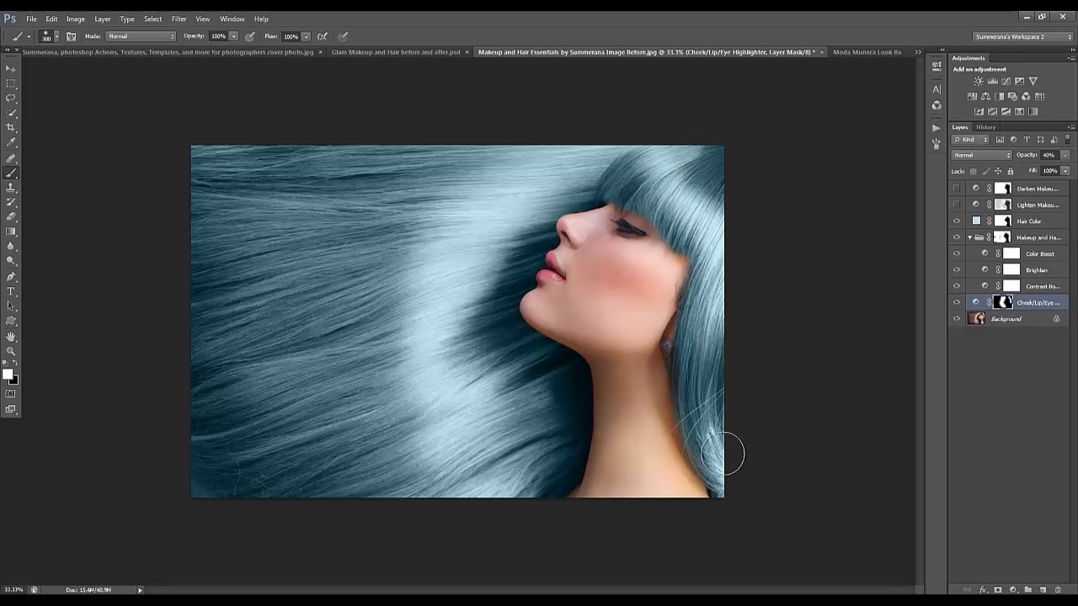
{"action": "key", "text": "bracketright"}
{"action": "key", "text": "bracketright"}
{"action": "key", "text": "bracketright"}
{"action": "key", "text": "bracketright"}
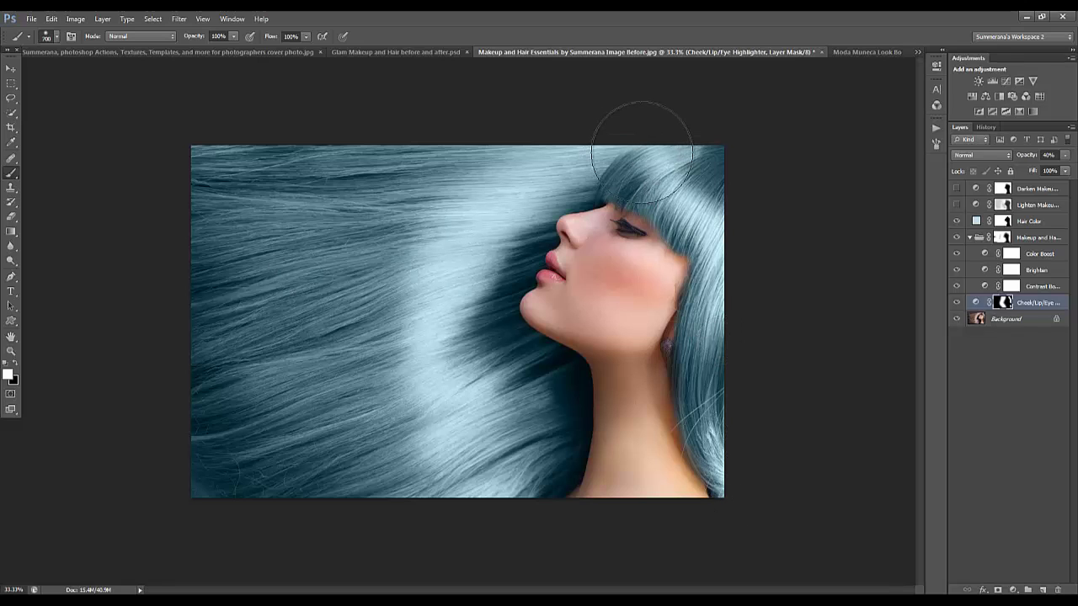
Take a history snapshot of the teal hair and compare it with the original image snapshot.
{"action": "left_click", "coordinate": [986, 128]}
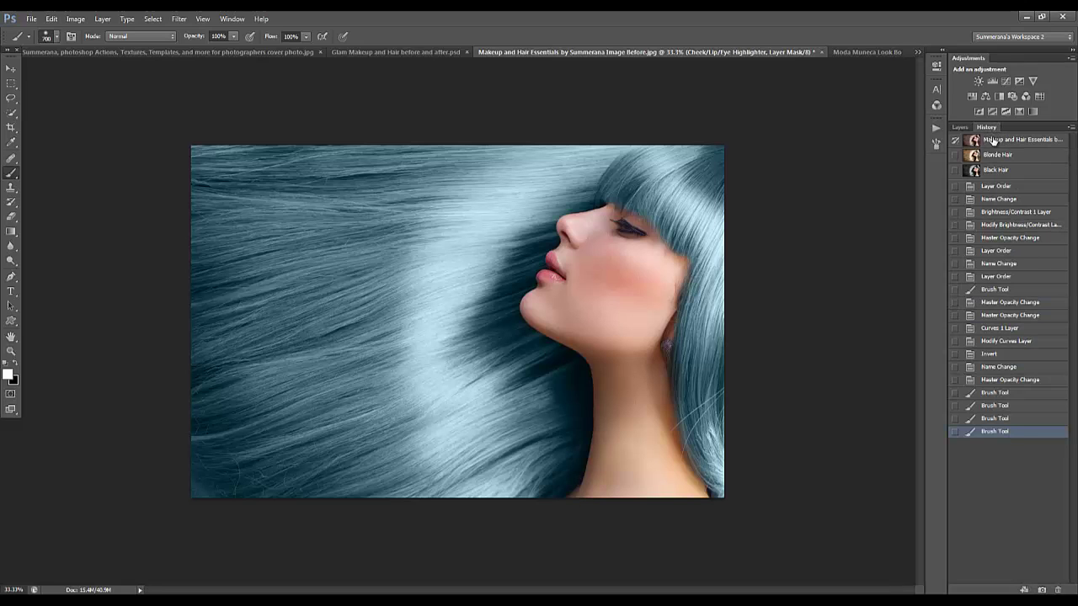
{"action": "left_click", "coordinate": [1041, 589]}
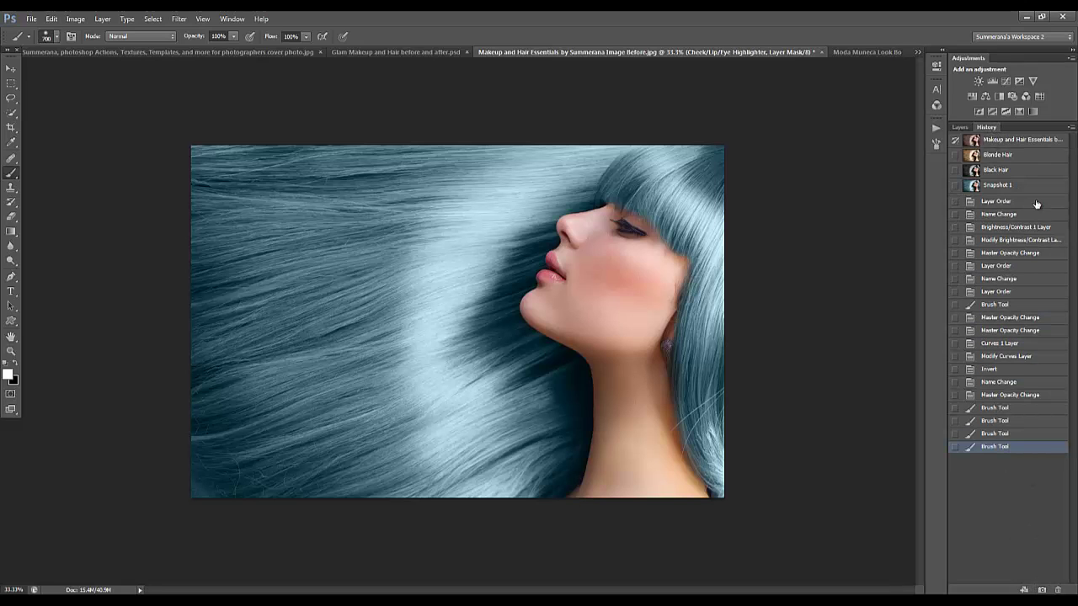
{"action": "left_click", "coordinate": [997, 140]}
{"action": "left_click", "coordinate": [995, 187]}
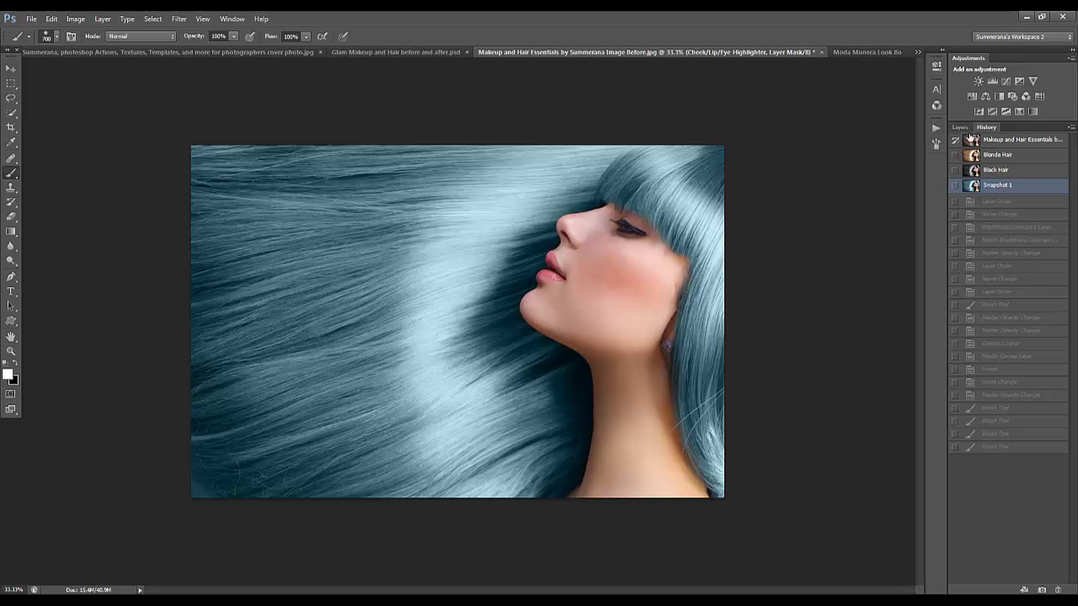
{"action": "left_click", "coordinate": [960, 127]}
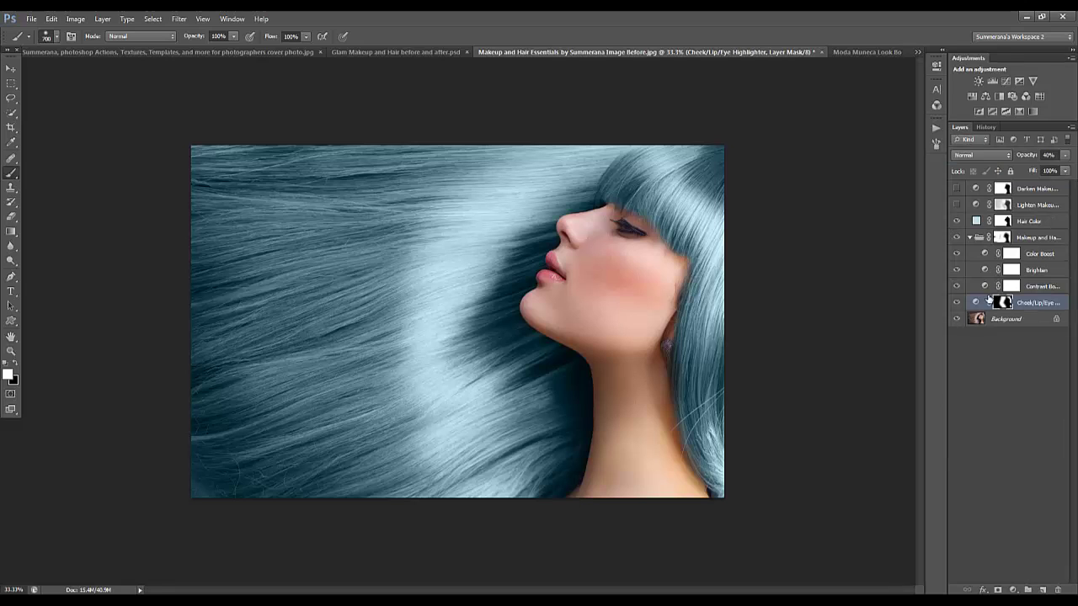
Try purple #dabaea, golden beige #ead6ba and peach #eac8ba as the Hair Color fill.
{"action": "double_click", "coordinate": [976, 221]}
{"action": "left_click", "coordinate": [869, 446]}
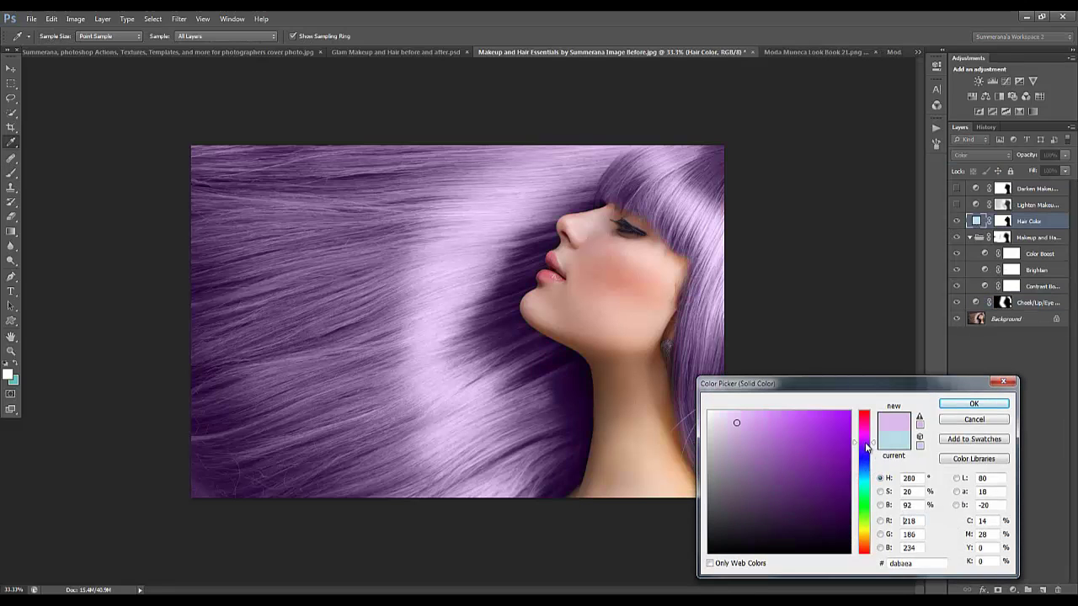
{"action": "left_click", "coordinate": [871, 540]}
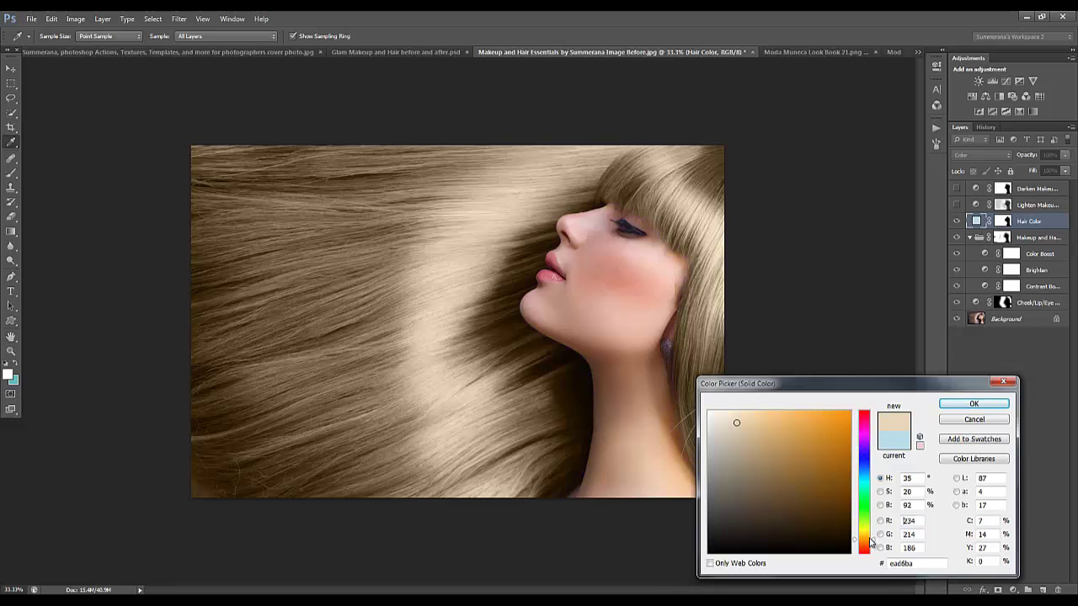
{"action": "left_click", "coordinate": [867, 547]}
{"action": "left_click", "coordinate": [867, 549]}
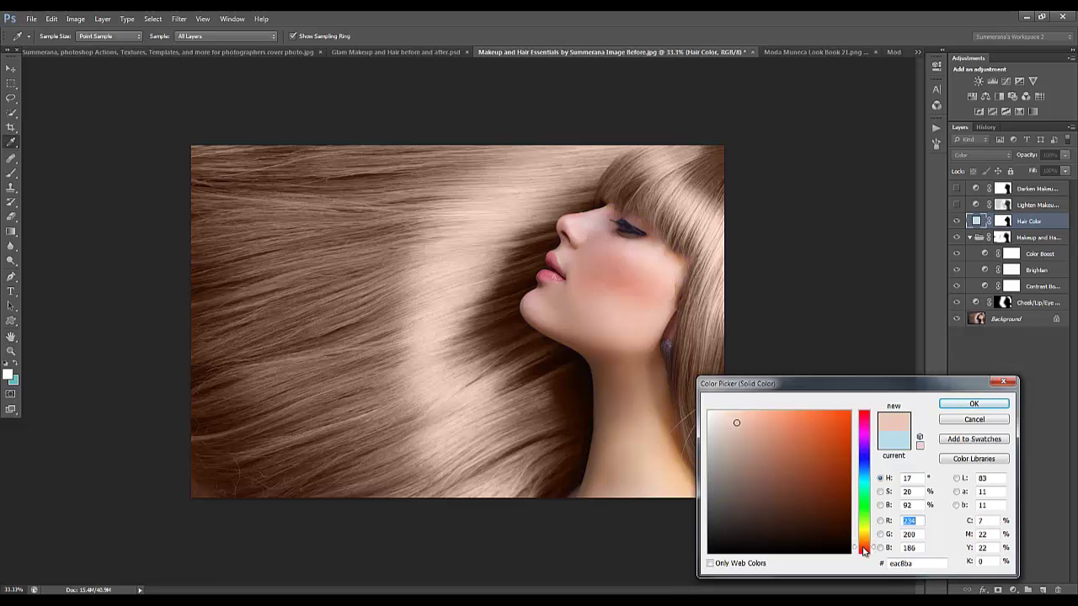
{"action": "left_click", "coordinate": [974, 419]}
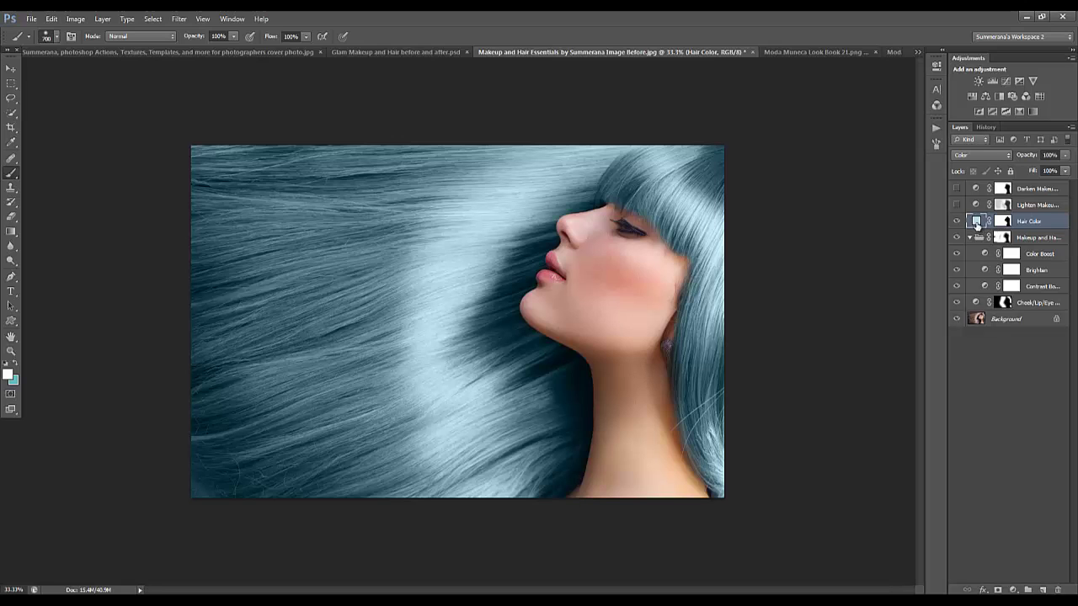
Change the Hair Color fill to a light blonde beige with a hue of 30°.
{"action": "double_click", "coordinate": [977, 223]}
{"action": "left_click", "coordinate": [973, 422]}
{"action": "double_click", "coordinate": [978, 221]}
{"action": "left_click_drag", "start_coordinate": [865, 532], "coordinate": [866, 547]}
{"action": "left_click", "coordinate": [973, 403]}
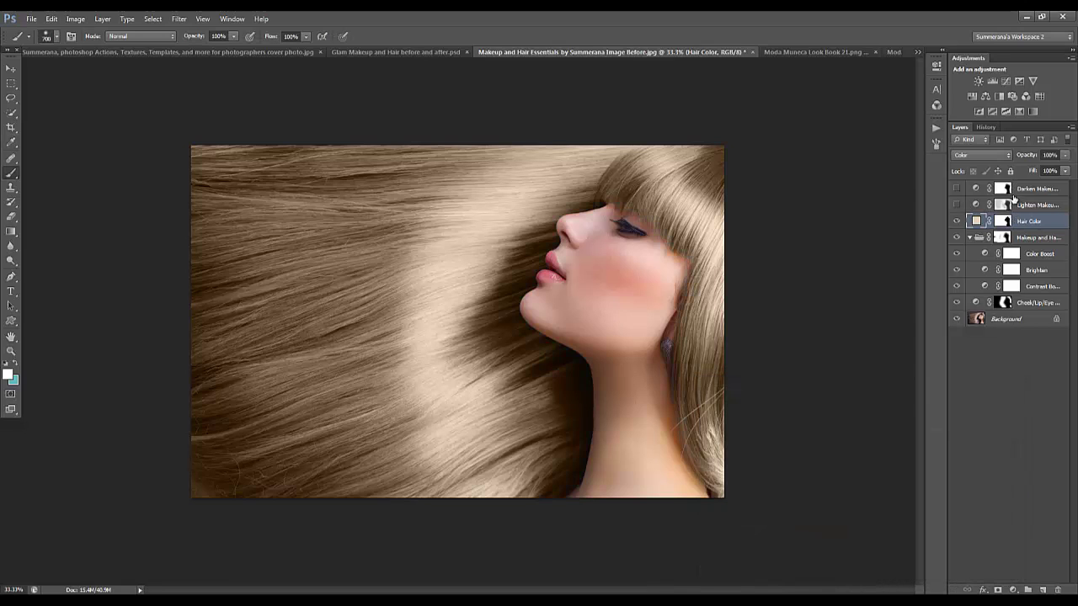
Show the Lighten Makeup and Hair layer, set its opacity to 55%, and hide the Cheek/Lip/Eye Highlighter layer.
{"action": "left_click", "coordinate": [956, 205]}
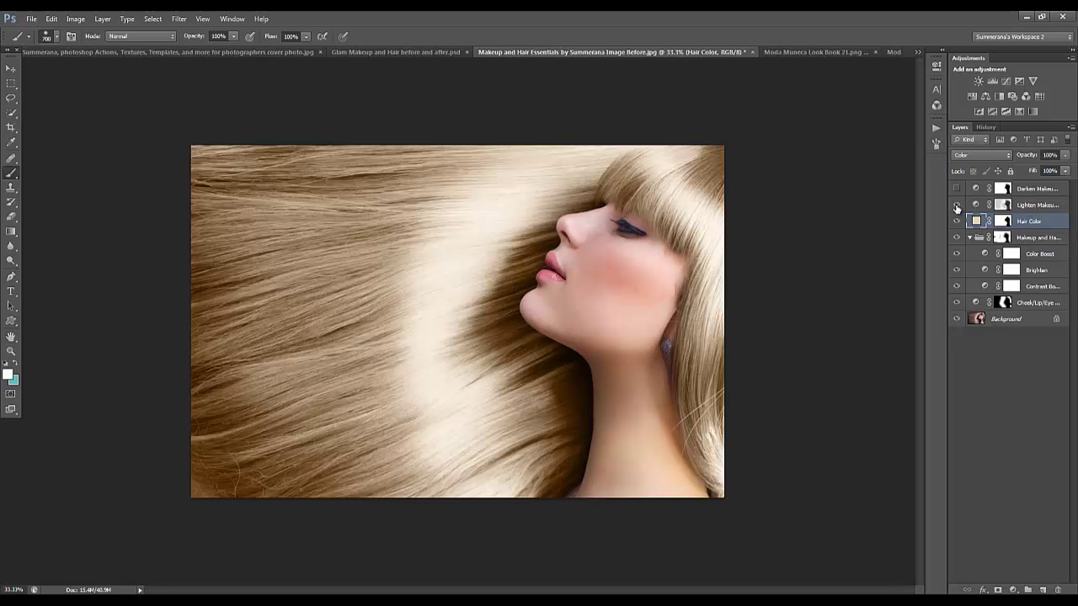
{"action": "left_click", "coordinate": [1001, 205]}
{"action": "left_click", "coordinate": [1064, 155]}
{"action": "left_click_drag", "start_coordinate": [1063, 169], "coordinate": [1047, 171]}
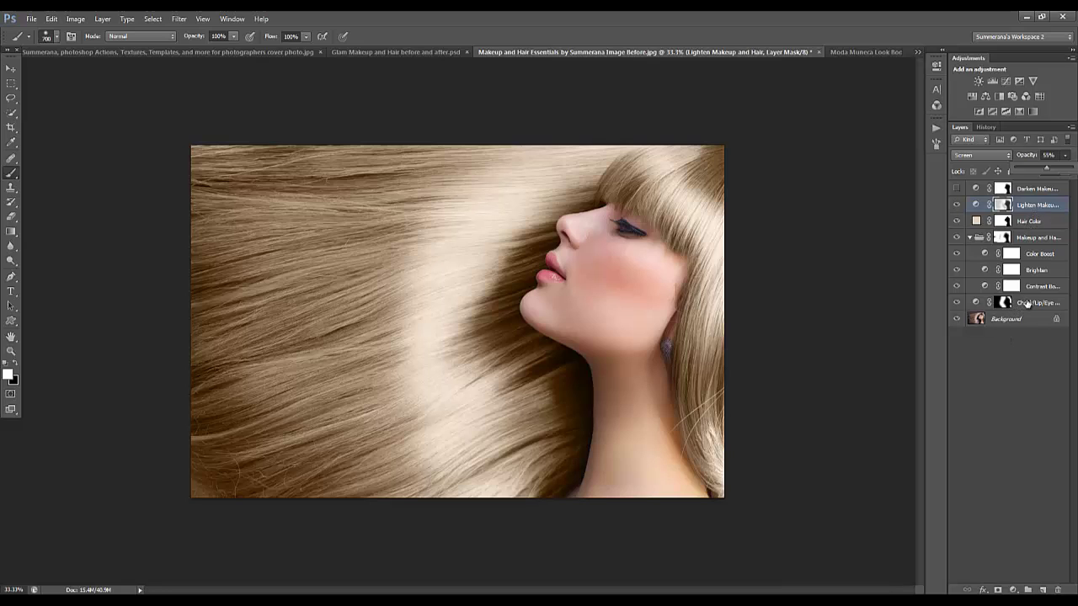
{"action": "left_click", "coordinate": [1026, 303]}
{"action": "left_click", "coordinate": [956, 303]}
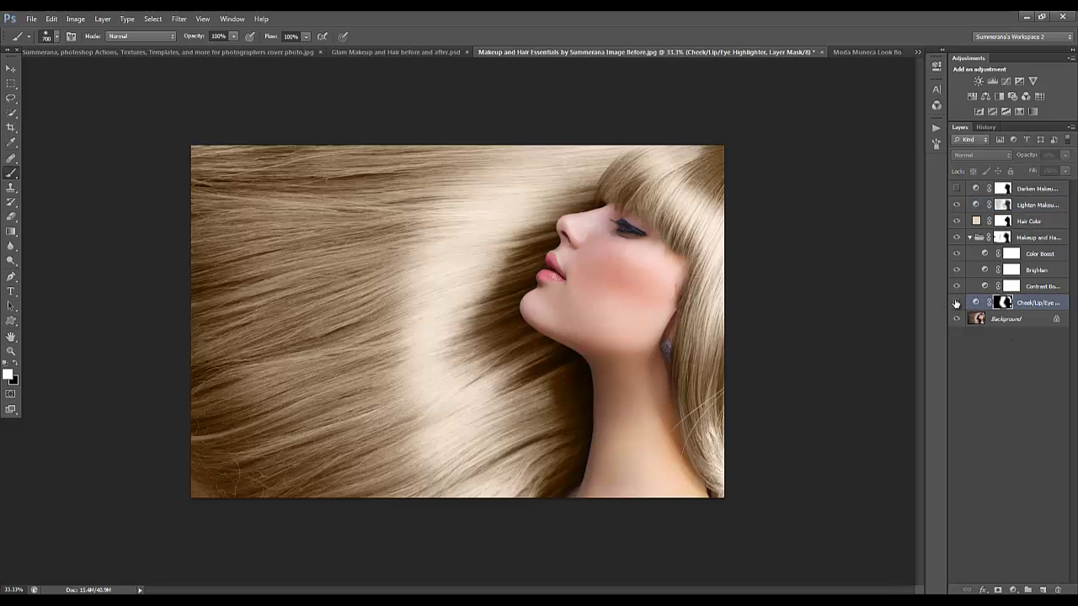
Change the Hair Color fill to black #000000.
{"action": "left_click", "coordinate": [1030, 222]}
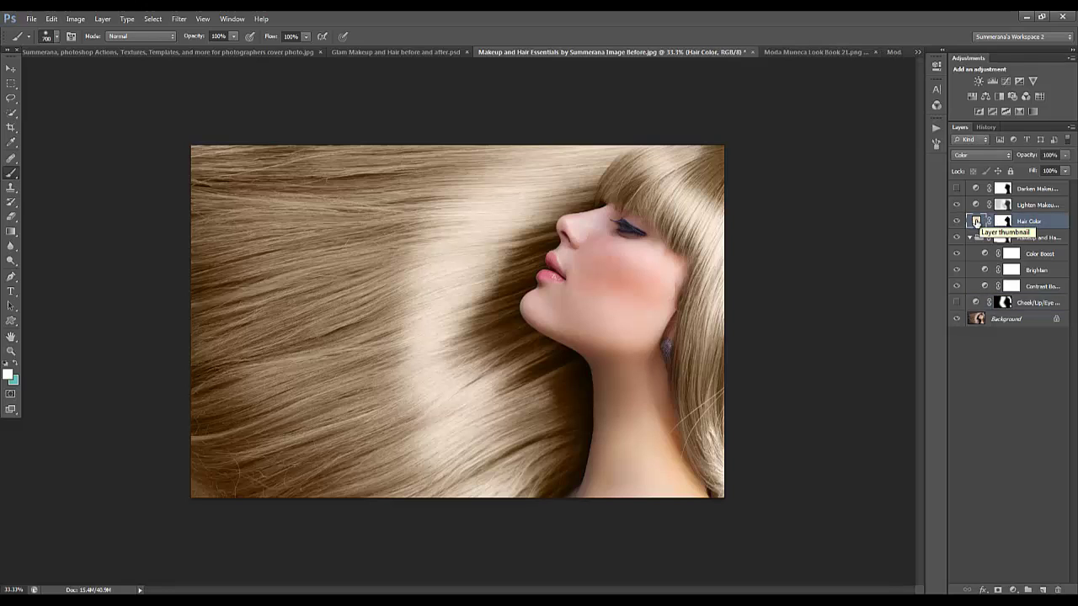
{"action": "double_click", "coordinate": [975, 221]}
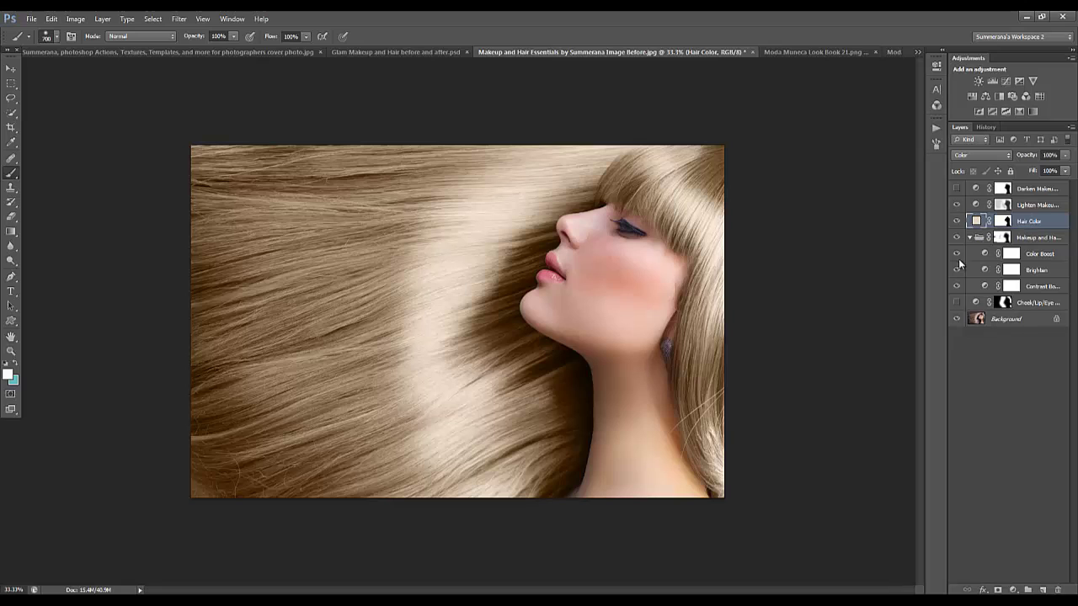
{"action": "left_click", "coordinate": [697, 555]}
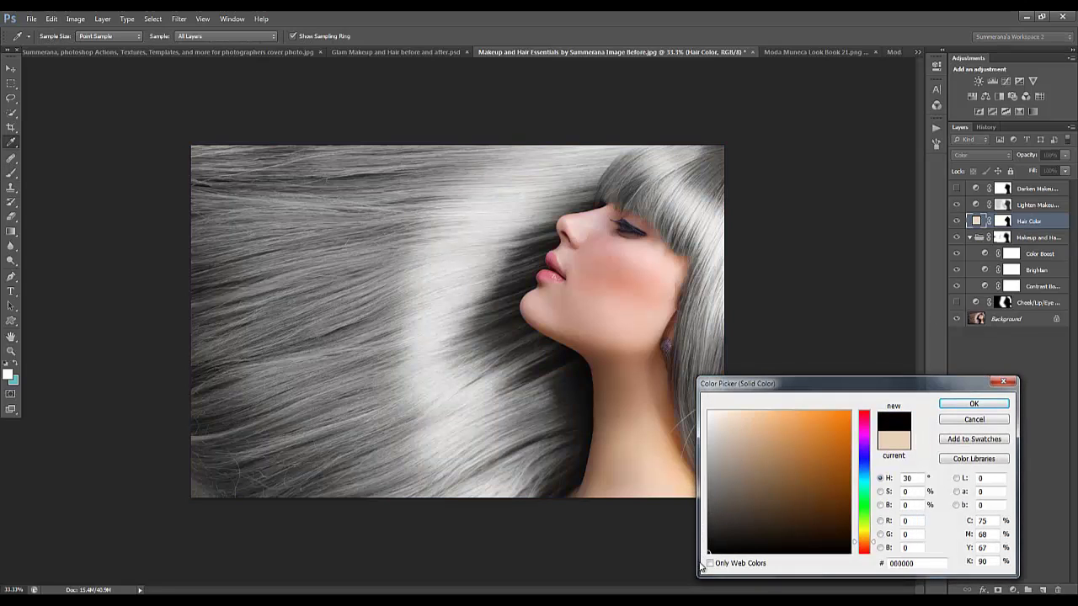
{"action": "left_click", "coordinate": [973, 403]}
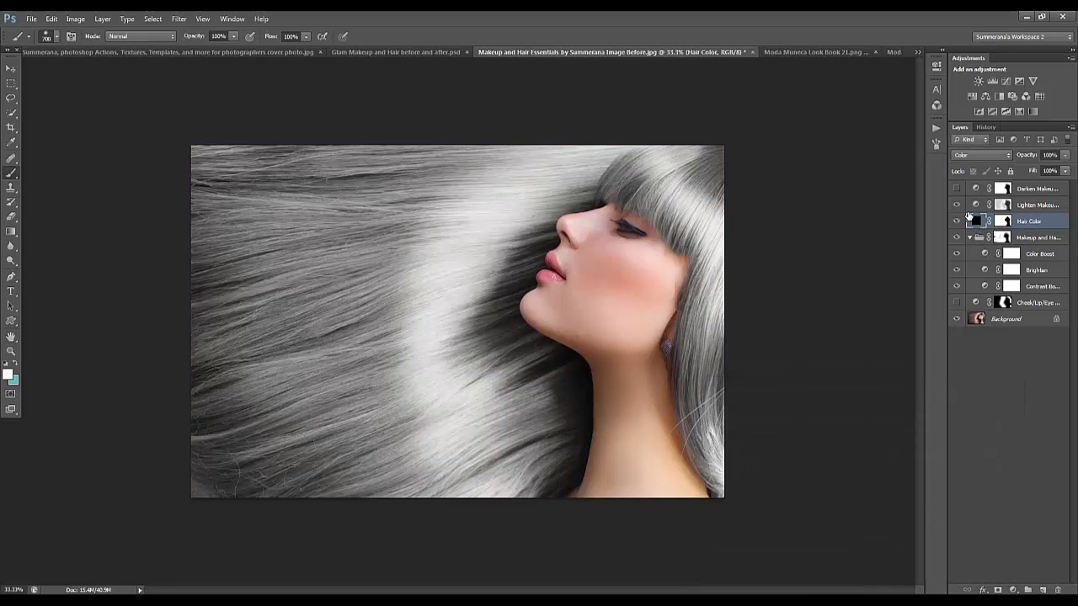
Hide the Lighten Makeup and Hair layer, then show the Darken Makeup and Hair layer and set its opacity to 37%.
{"action": "left_click", "coordinate": [956, 205]}
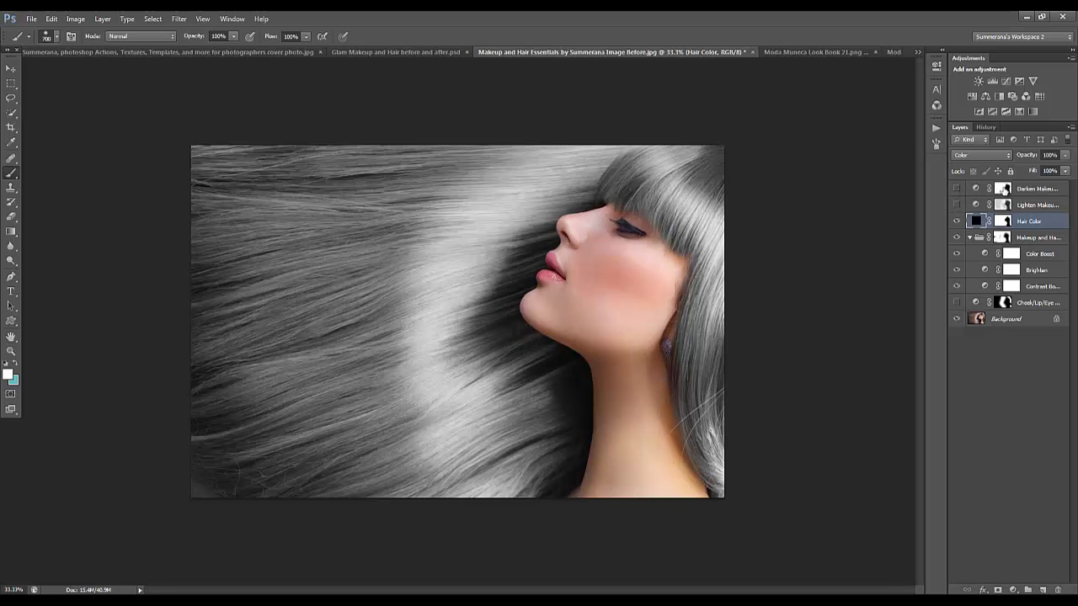
{"action": "left_click", "coordinate": [955, 189]}
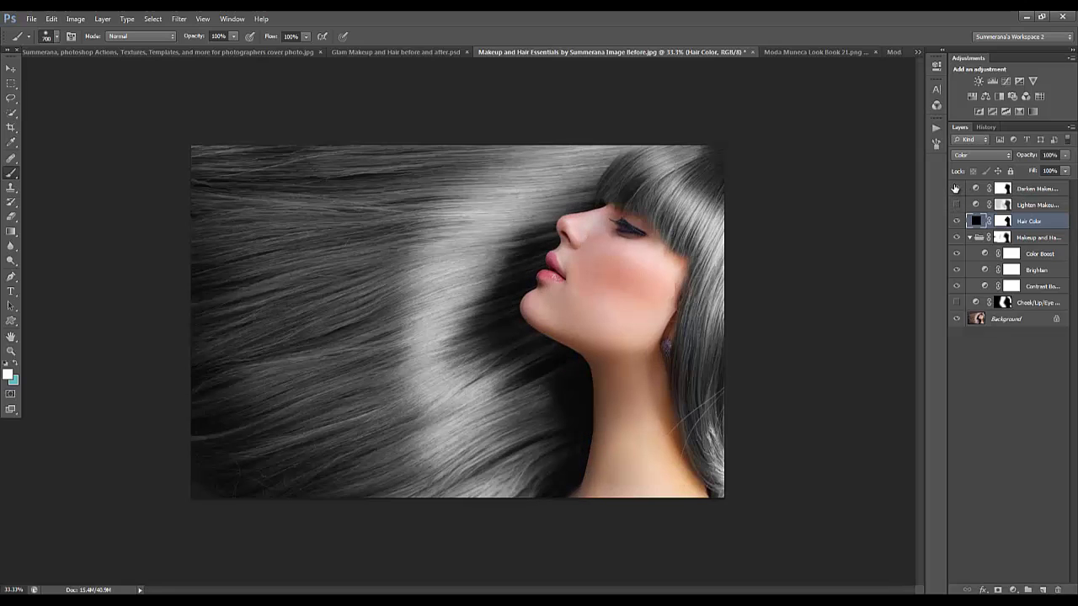
{"action": "left_click", "coordinate": [1002, 188]}
{"action": "left_click", "coordinate": [1064, 155]}
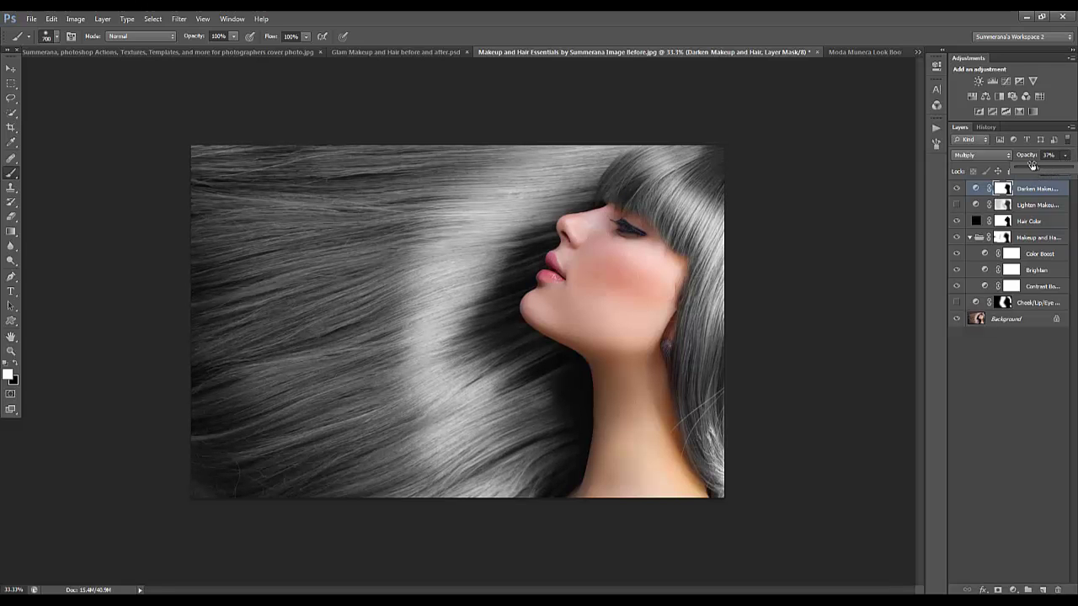
Restore the Black Hair snapshot and compare the hair with the Cheek/Lip/Eye Highlighter layer hidden and shown.
{"action": "left_click", "coordinate": [985, 126]}
{"action": "left_click", "coordinate": [985, 171]}
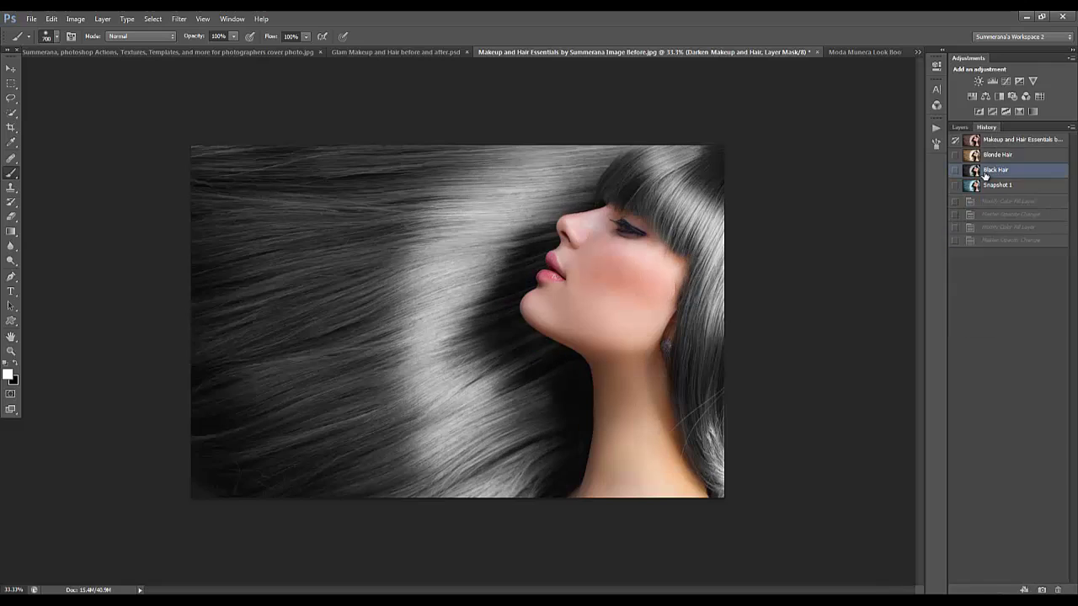
{"action": "left_click", "coordinate": [960, 127]}
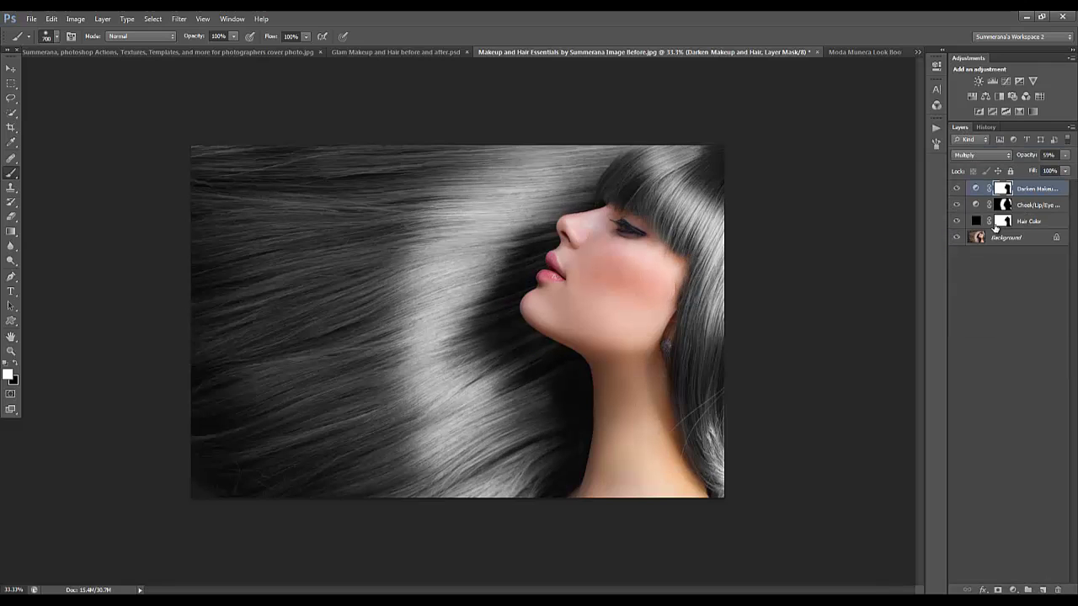
{"action": "left_click", "coordinate": [1027, 210]}
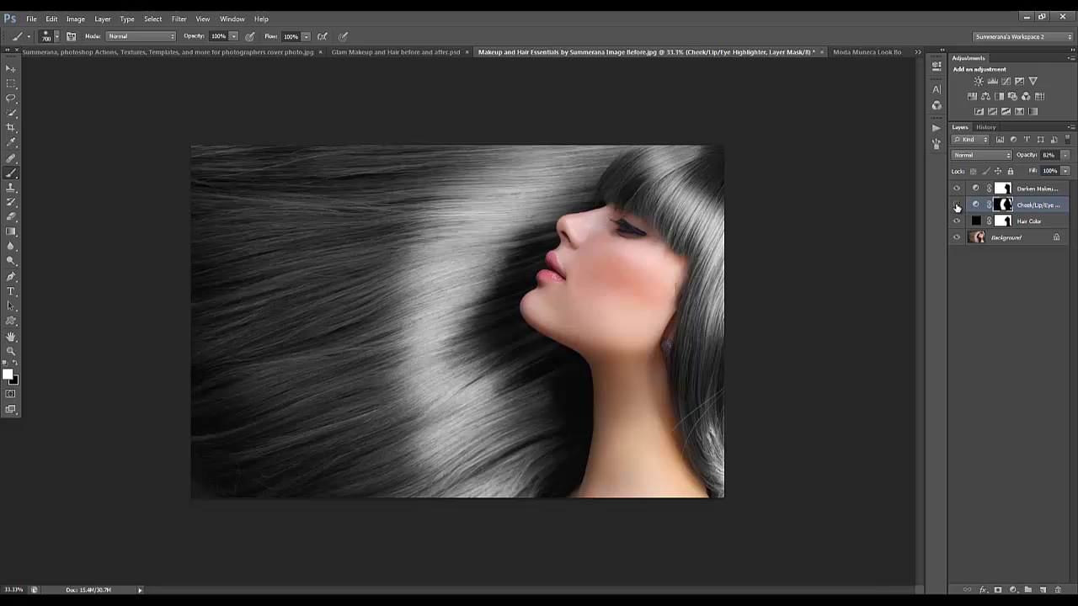
{"action": "left_click", "coordinate": [957, 205]}
{"action": "left_click", "coordinate": [956, 205]}
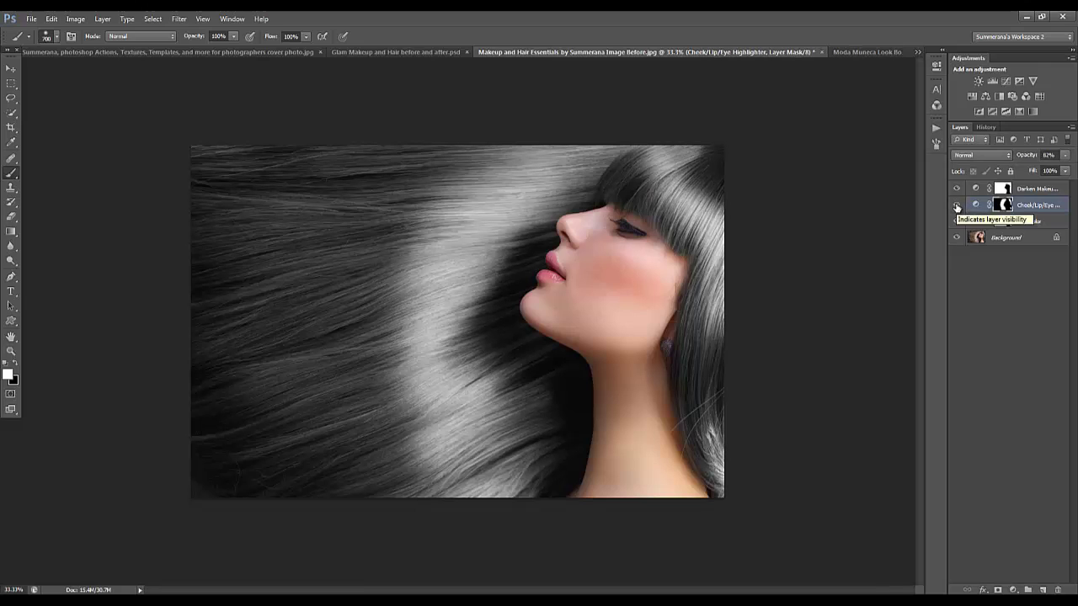
{"action": "left_click", "coordinate": [1019, 204]}
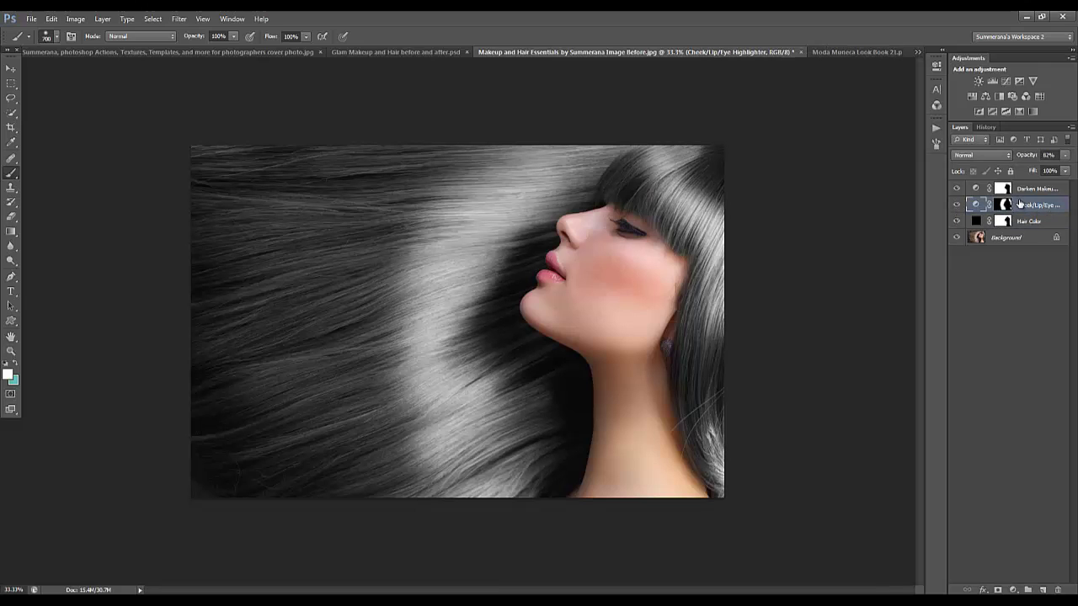
Hide the Darken Makeup and Hair, Cheek/Lip/Eye Highlighter and Hair Color layers, and select the Background layer.
{"action": "left_click", "coordinate": [984, 128]}
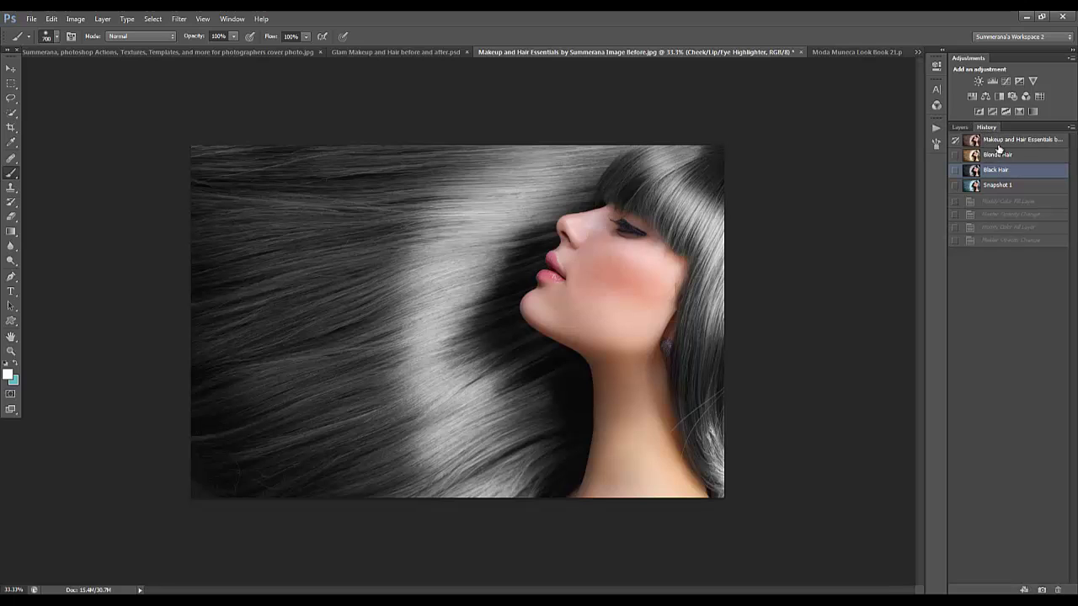
{"action": "left_click", "coordinate": [960, 127]}
{"action": "left_click", "coordinate": [936, 128]}
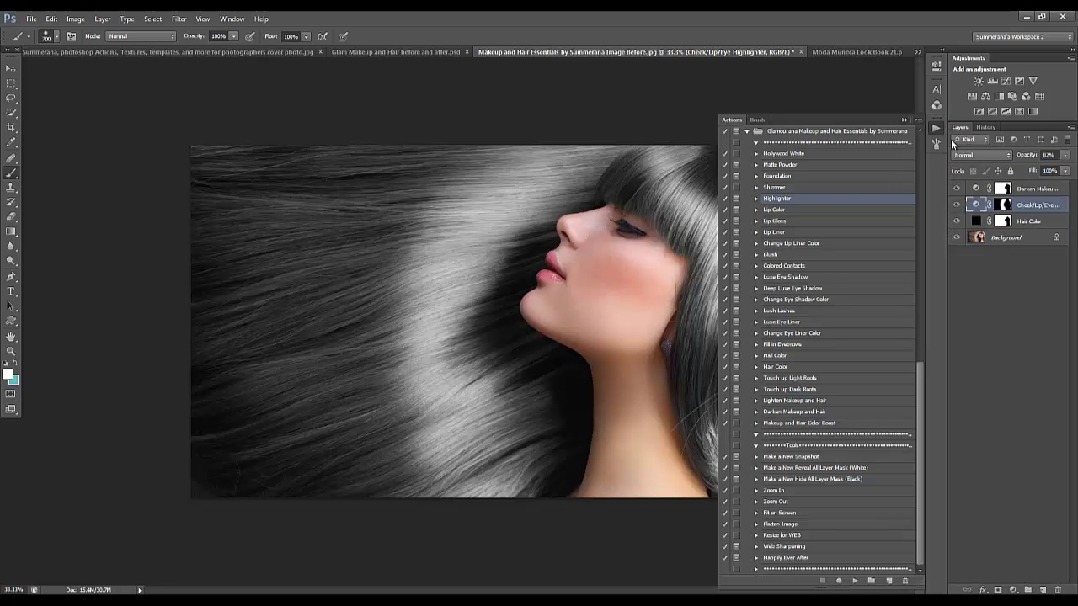
{"action": "left_click_drag", "start_coordinate": [957, 206], "coordinate": [956, 189]}
{"action": "left_click", "coordinate": [978, 237]}
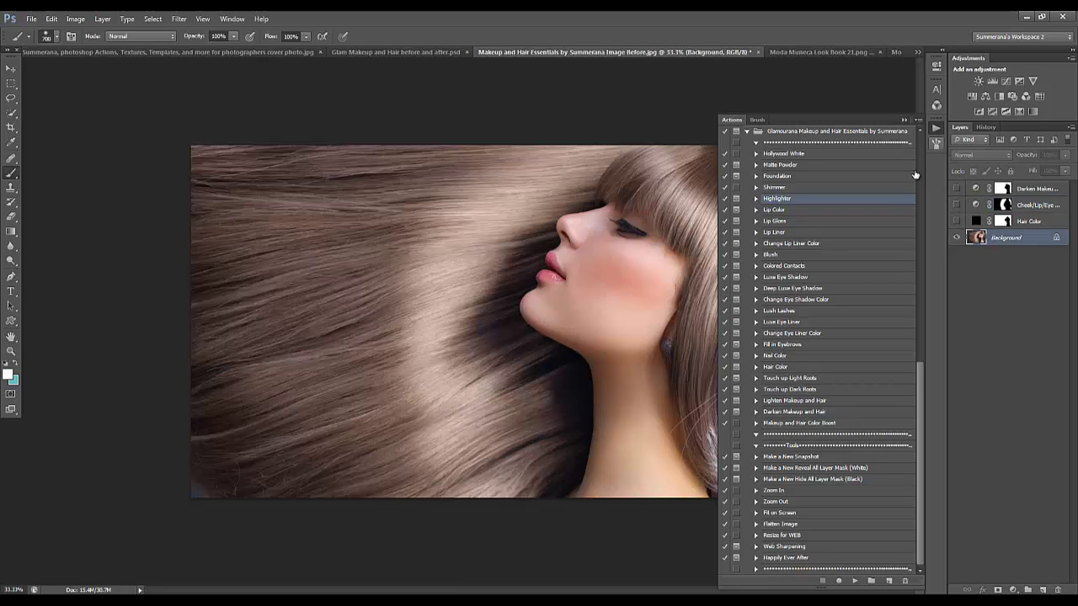
Run the Touch up Light Roots action with the root color set to black #000000.
{"action": "left_click", "coordinate": [788, 380]}
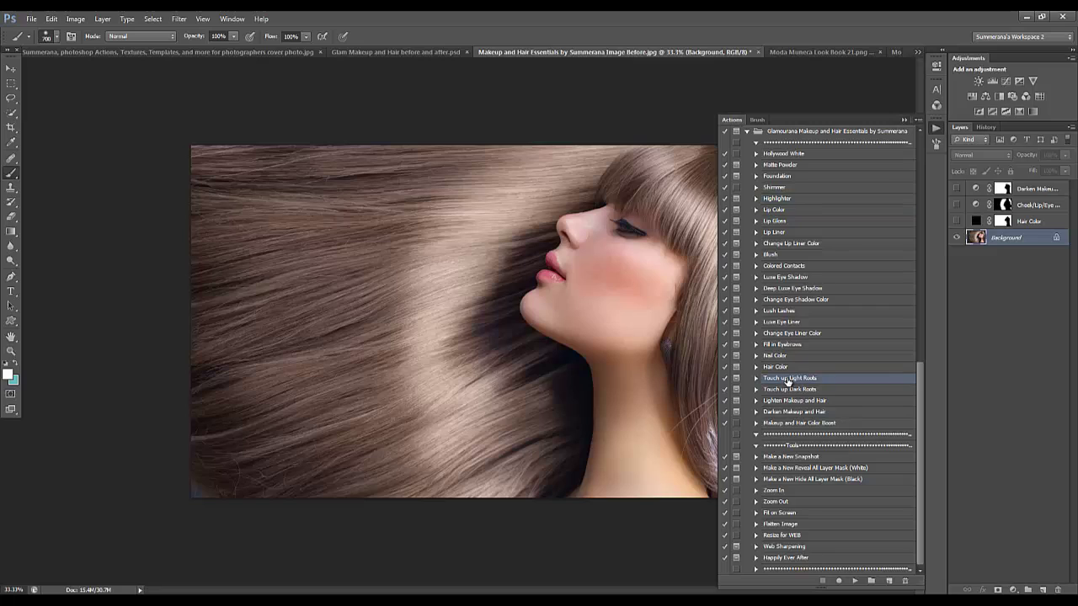
{"action": "left_click", "coordinate": [855, 581]}
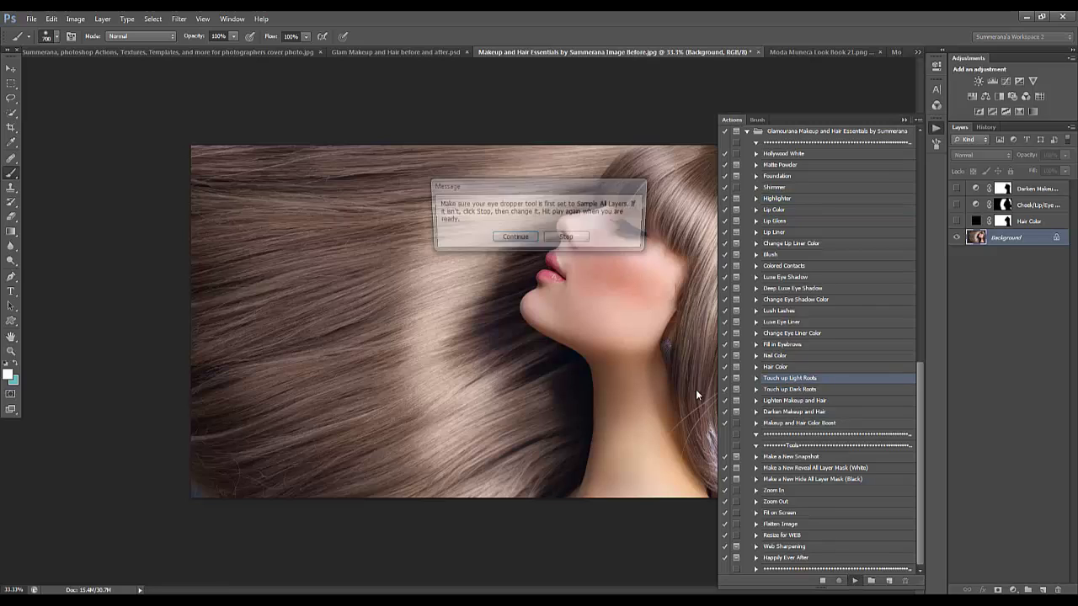
{"action": "left_click", "coordinate": [515, 239]}
{"action": "left_click", "coordinate": [515, 239]}
{"action": "left_click", "coordinate": [516, 239]}
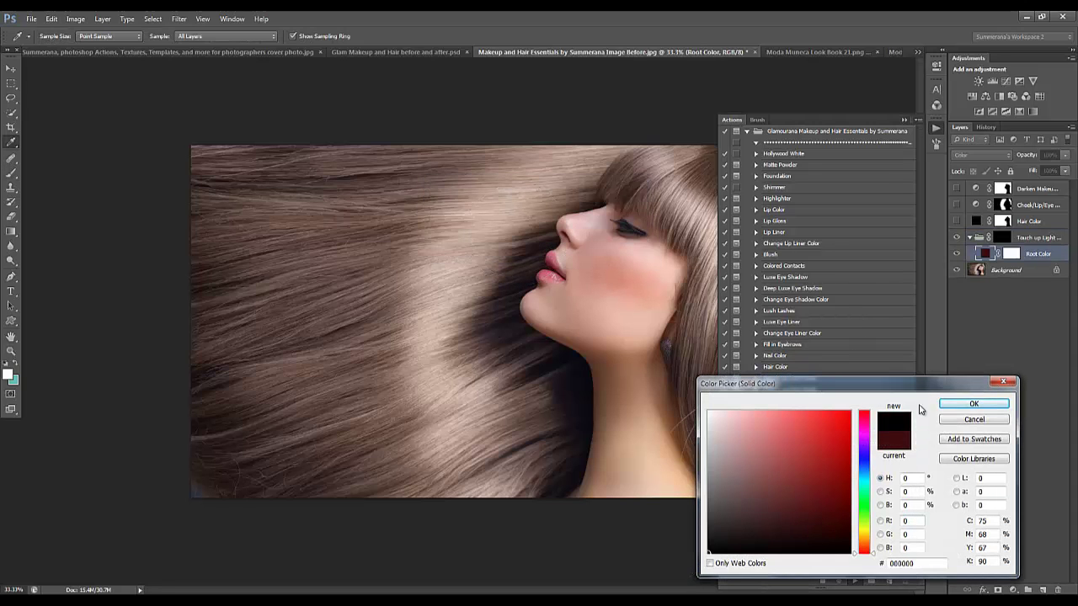
{"action": "left_click", "coordinate": [962, 403]}
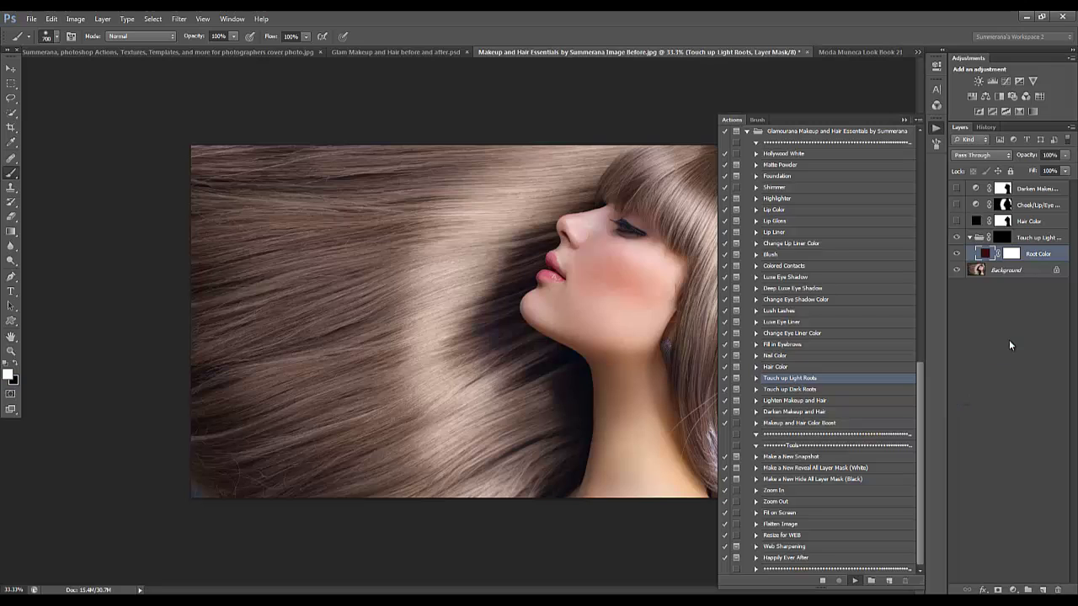
{"action": "left_click", "coordinate": [543, 255]}
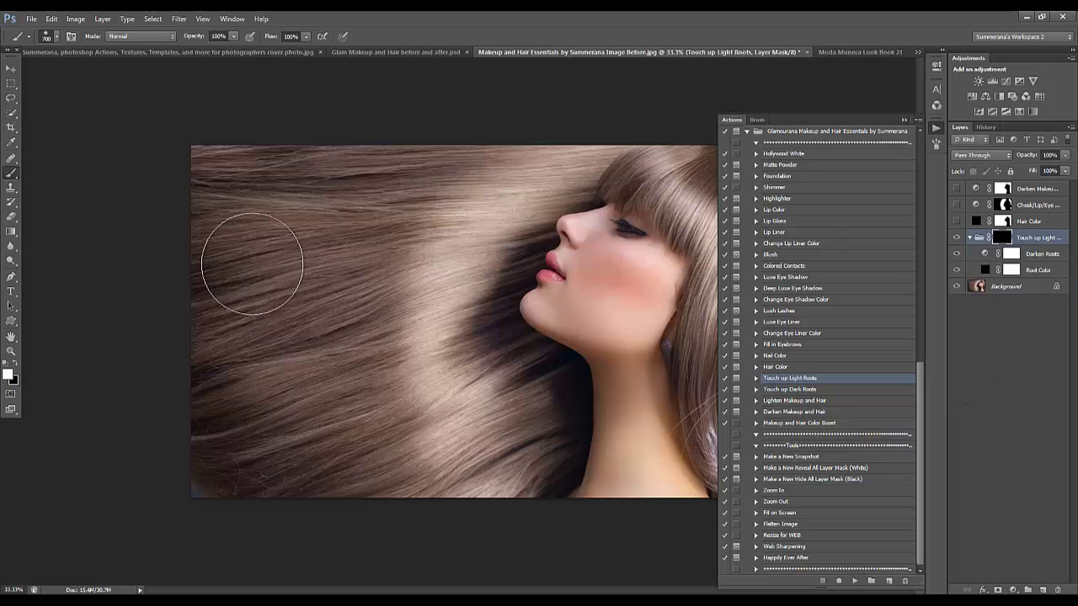
Paint white over the flowing hair on the Touch up Light Roots group mask to apply the black root color.
{"action": "mouse_move", "coordinate": [268, 259]}
{"action": "left_mouse_down"}
{"action": "mouse_move", "coordinate": [191, 165]}
{"action": "mouse_move", "coordinate": [316, 161]}
{"action": "mouse_move", "coordinate": [275, 261]}
{"action": "mouse_move", "coordinate": [445, 157]}
{"action": "mouse_move", "coordinate": [477, 160]}
{"action": "mouse_move", "coordinate": [370, 415]}
{"action": "mouse_move", "coordinate": [300, 317]}
{"action": "mouse_move", "coordinate": [306, 453]}
{"action": "mouse_move", "coordinate": [224, 462]}
{"action": "left_mouse_up"}
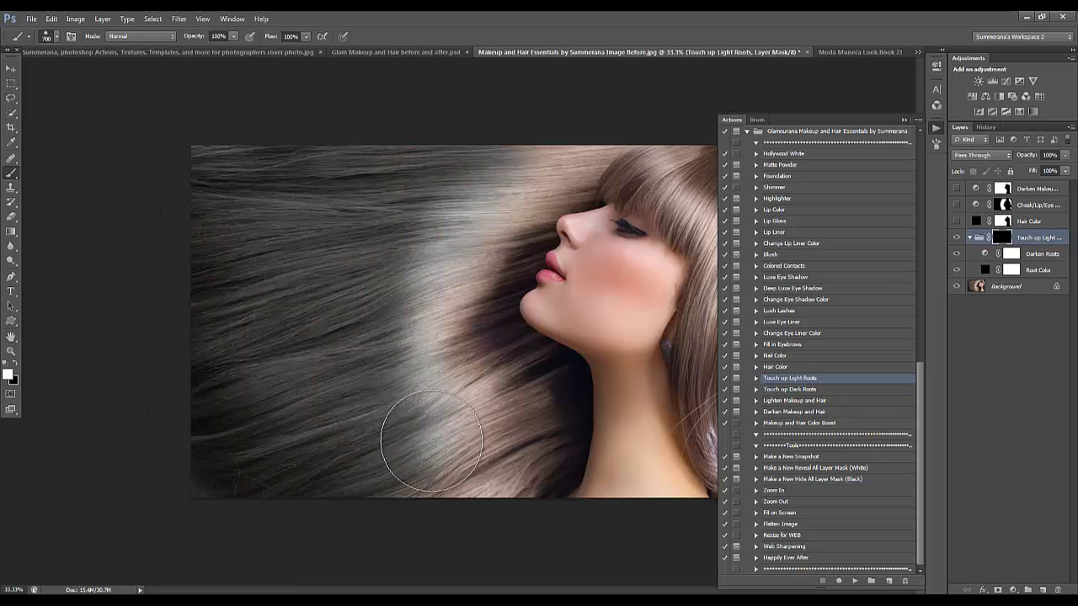
{"action": "mouse_move", "coordinate": [431, 442]}
{"action": "left_mouse_down"}
{"action": "mouse_move", "coordinate": [507, 436]}
{"action": "mouse_move", "coordinate": [482, 496]}
{"action": "mouse_move", "coordinate": [411, 496]}
{"action": "mouse_move", "coordinate": [404, 471]}
{"action": "left_mouse_up"}
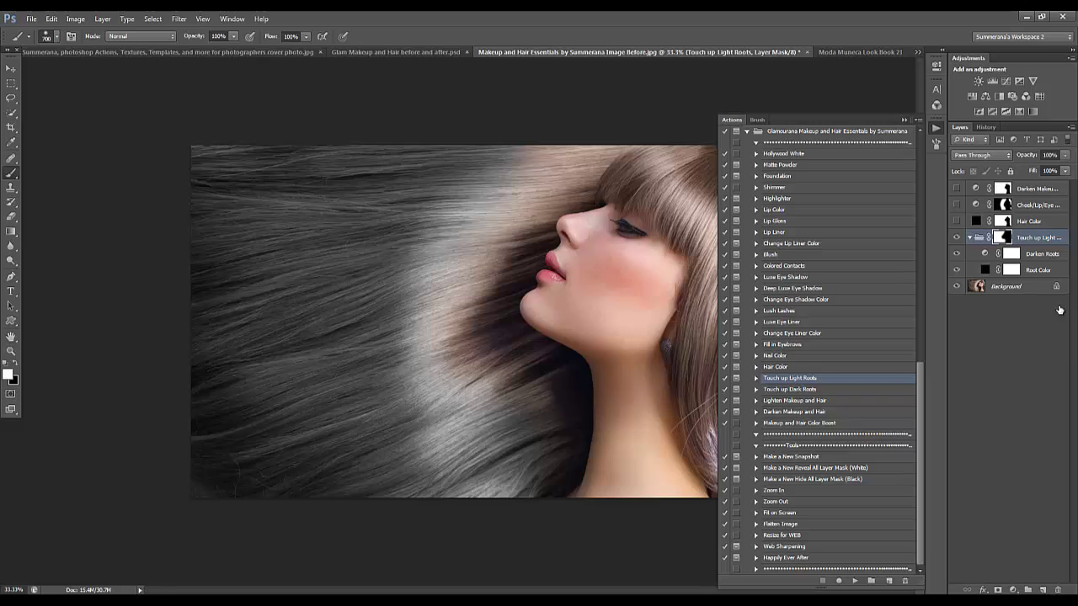
Raise the Darken Roots layer's opacity to 81% and hide the Touch up Light Roots group.
{"action": "left_click", "coordinate": [1041, 258]}
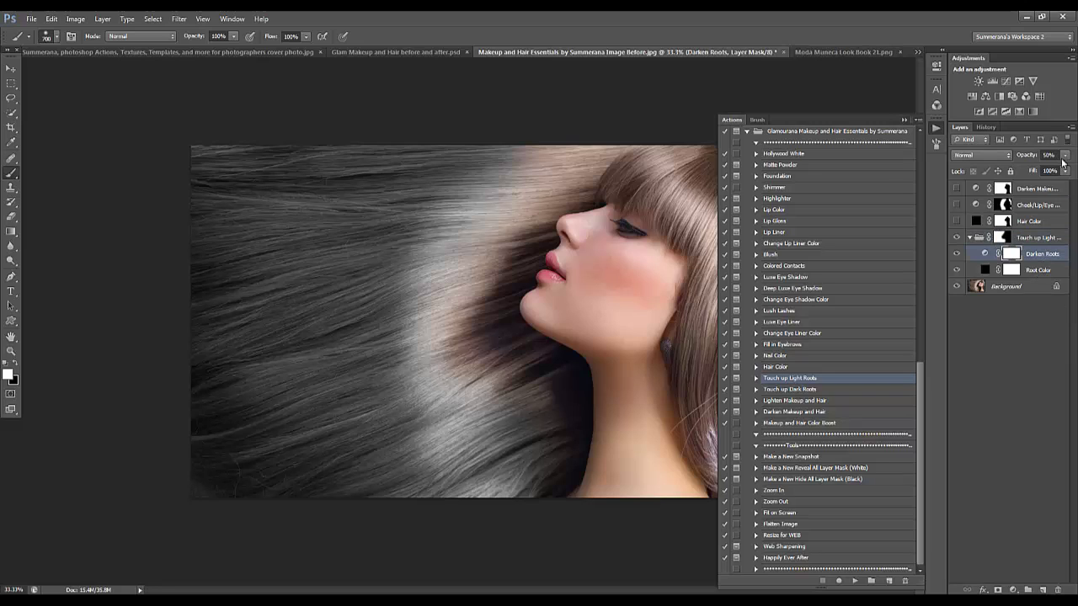
{"action": "left_click", "coordinate": [1064, 156]}
{"action": "mouse_move", "coordinate": [1044, 169]}
{"action": "left_mouse_down"}
{"action": "mouse_move", "coordinate": [1071, 168]}
{"action": "mouse_move", "coordinate": [1063, 173]}
{"action": "left_mouse_up"}
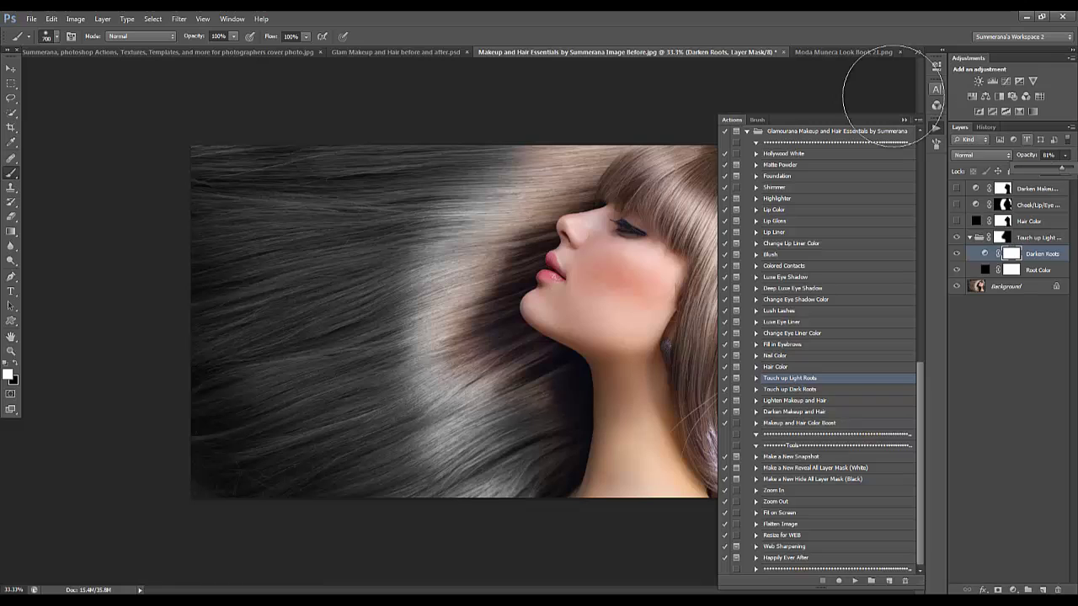
{"action": "left_click", "coordinate": [903, 119]}
{"action": "left_click", "coordinate": [957, 239]}
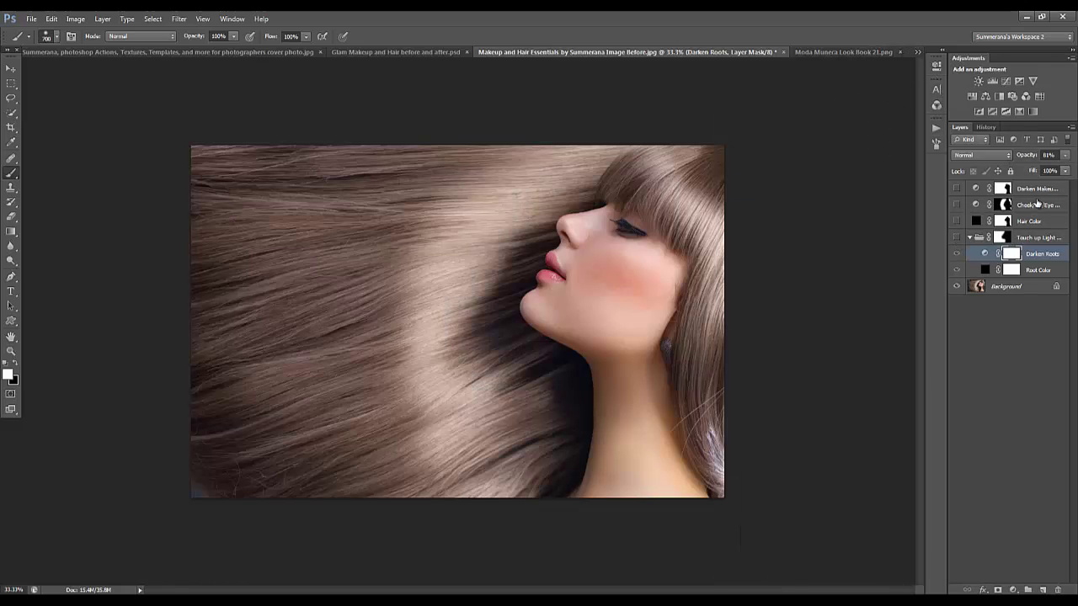
In Moda Muneca Look Book 21.png, compare the lips with the Lighten Makeup and Lip Color layers hidden and shown.
{"action": "left_click", "coordinate": [836, 52]}
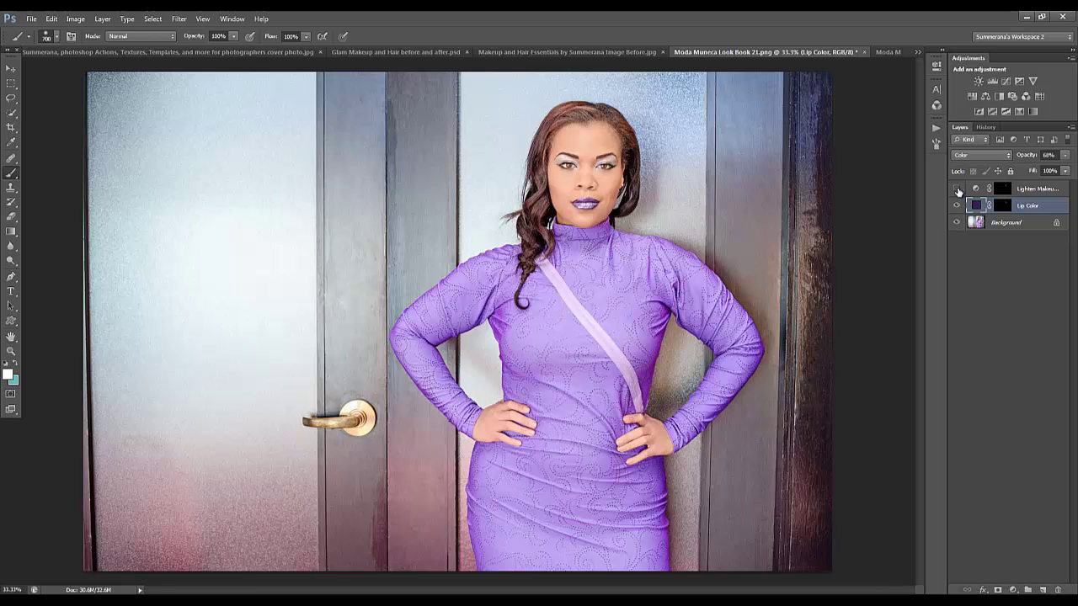
{"action": "left_click", "coordinate": [957, 192]}
{"action": "left_click", "coordinate": [957, 206]}
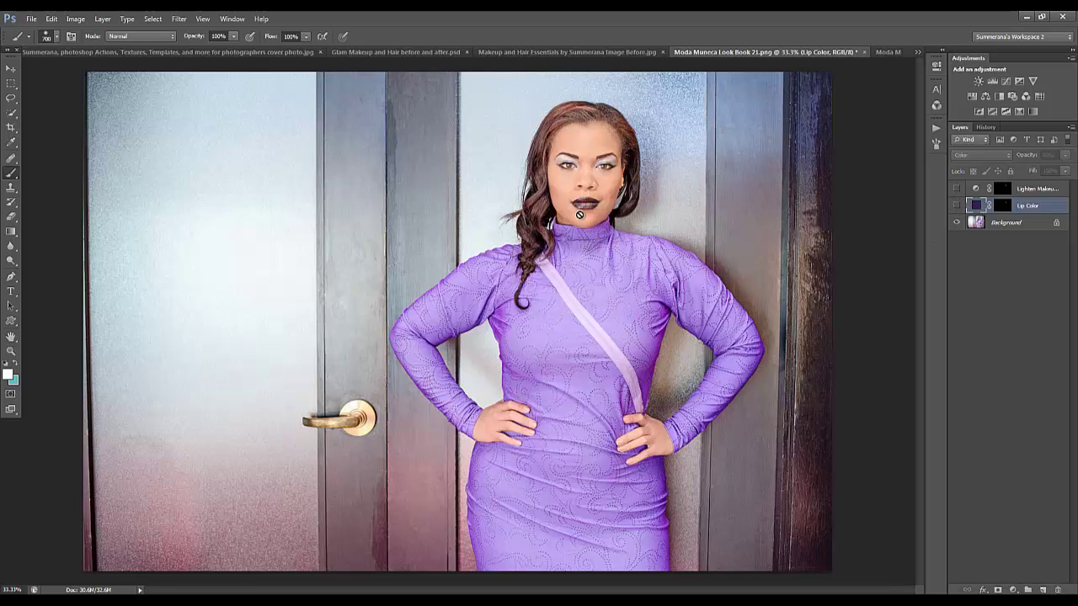
{"action": "left_click", "coordinate": [11, 69]}
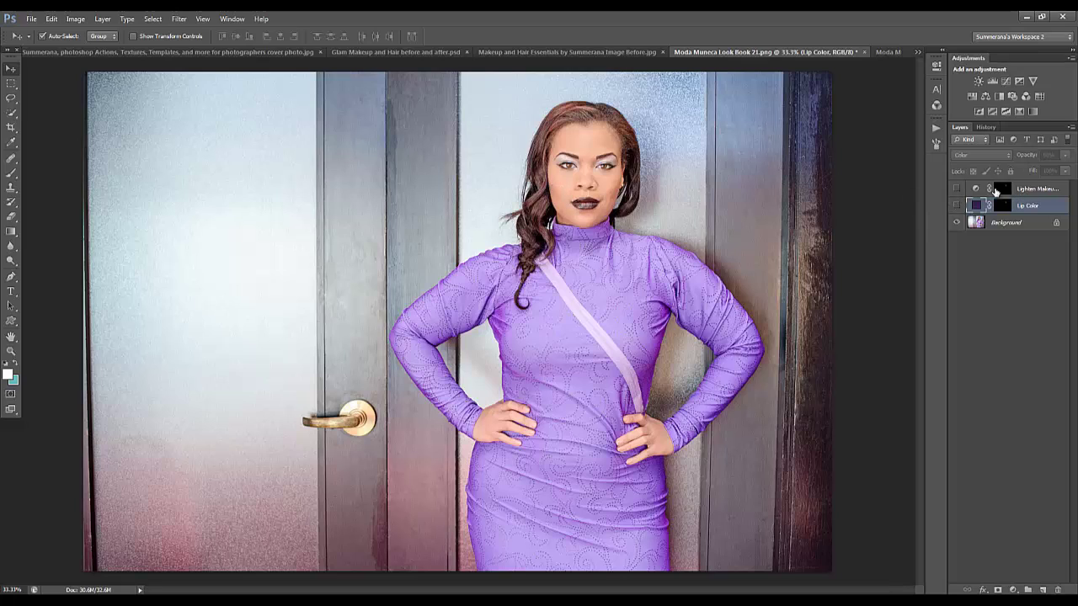
{"action": "left_click", "coordinate": [957, 189]}
{"action": "left_click", "coordinate": [957, 205]}
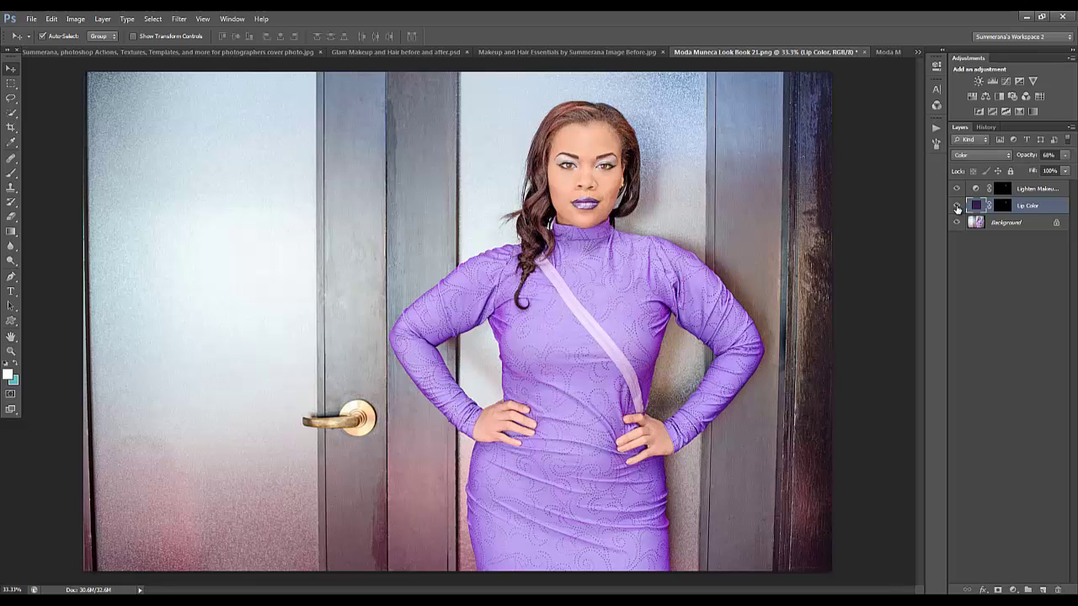
Try purple shades sampled from the dress for the Lip Color fill, and settle on the facial skin tone #f9bda5.
{"action": "double_click", "coordinate": [977, 205]}
{"action": "left_click", "coordinate": [606, 264]}
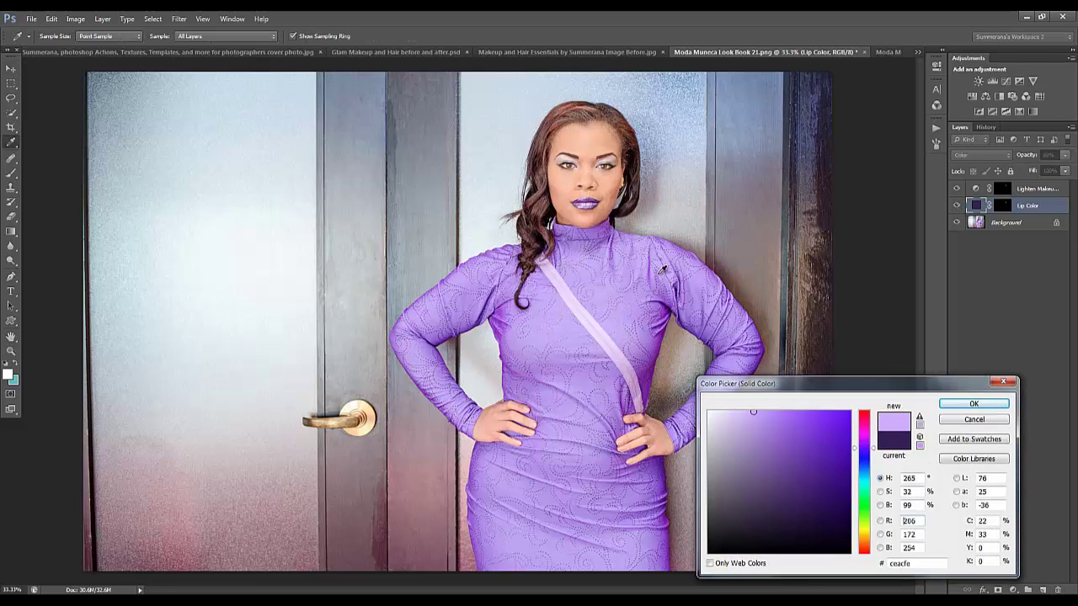
{"action": "left_click", "coordinate": [508, 298]}
{"action": "left_click", "coordinate": [457, 290]}
{"action": "left_click", "coordinate": [437, 303]}
{"action": "left_click", "coordinate": [425, 354]}
{"action": "left_click", "coordinate": [566, 357]}
{"action": "left_click", "coordinate": [624, 334]}
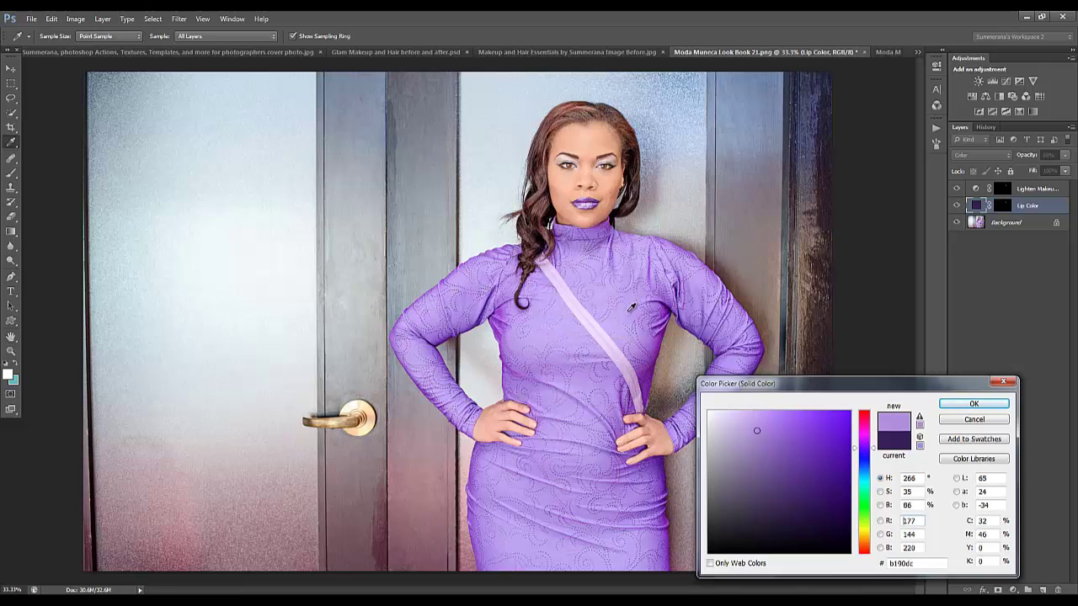
{"action": "left_click", "coordinate": [630, 308]}
{"action": "left_click", "coordinate": [615, 188]}
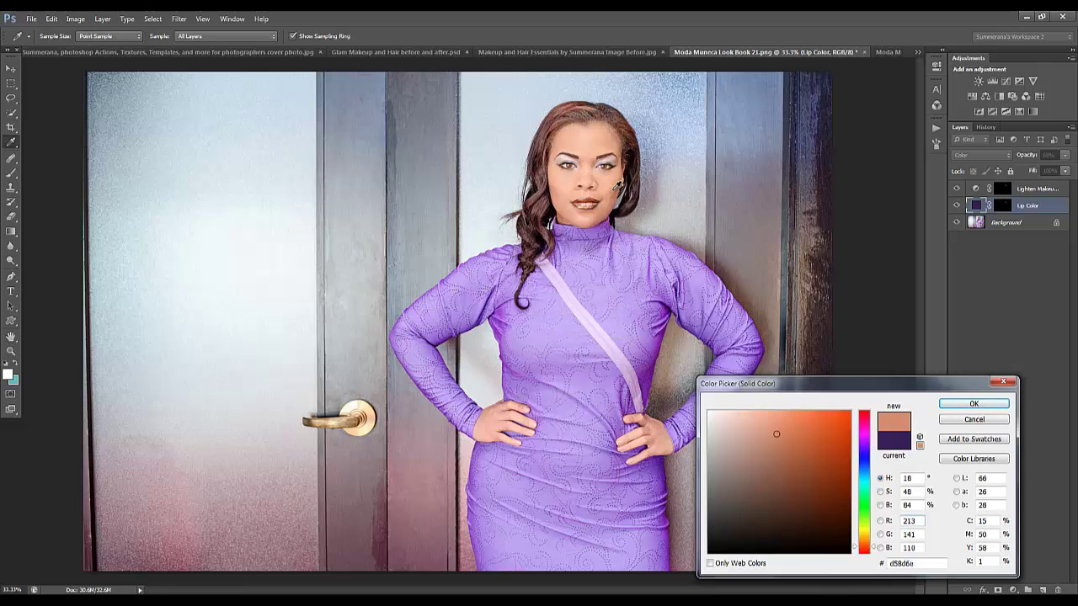
{"action": "left_click", "coordinate": [565, 180]}
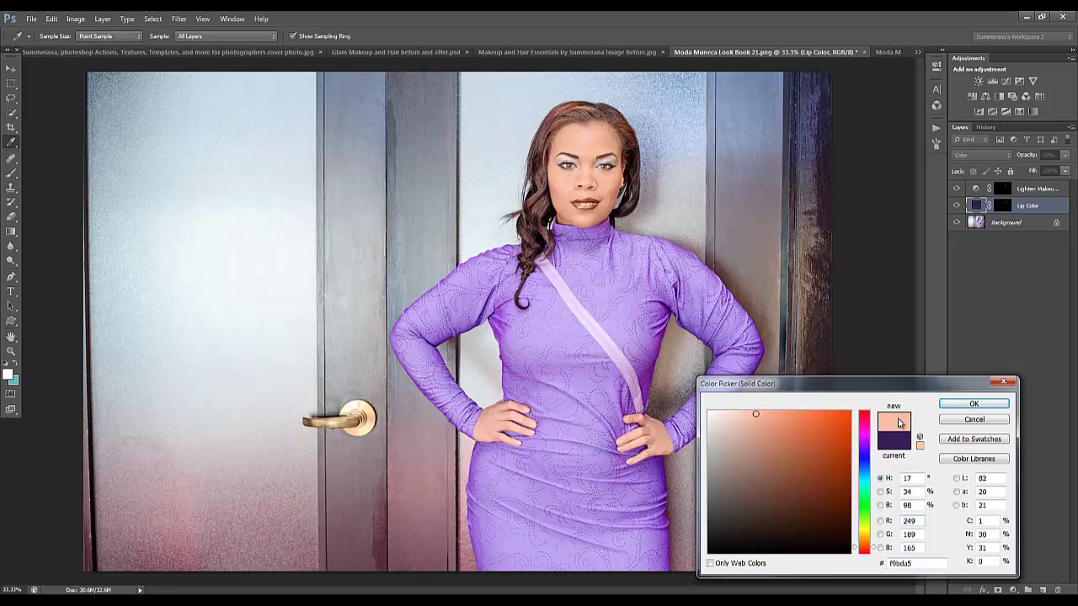
{"action": "left_click", "coordinate": [973, 404]}
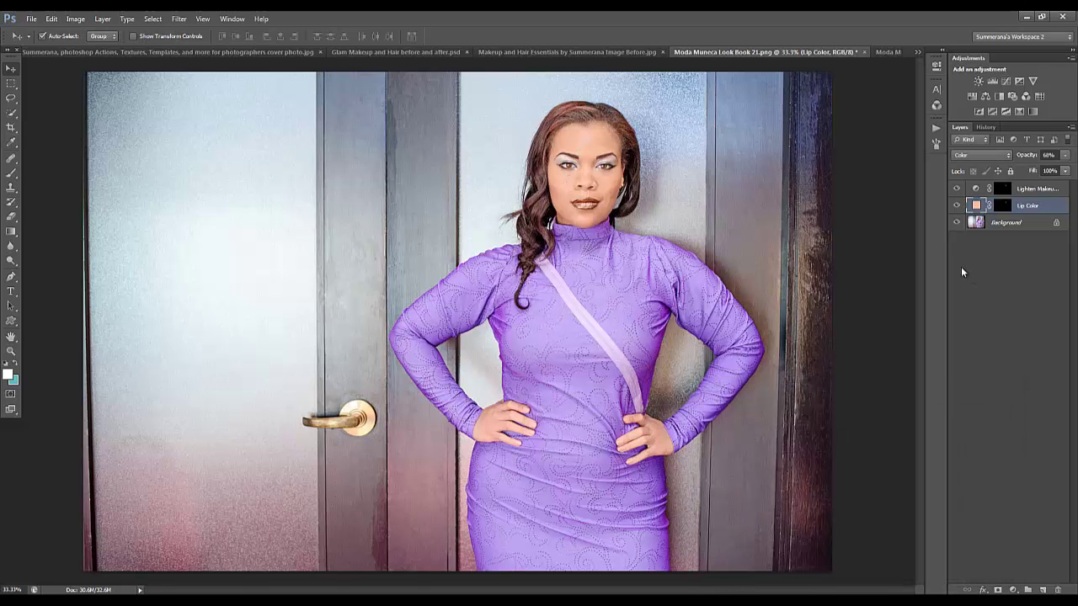
Hide the existing Touch up Dark Roots group in Moda Muneca Look Book 37.png.
{"action": "left_click", "coordinate": [888, 52]}
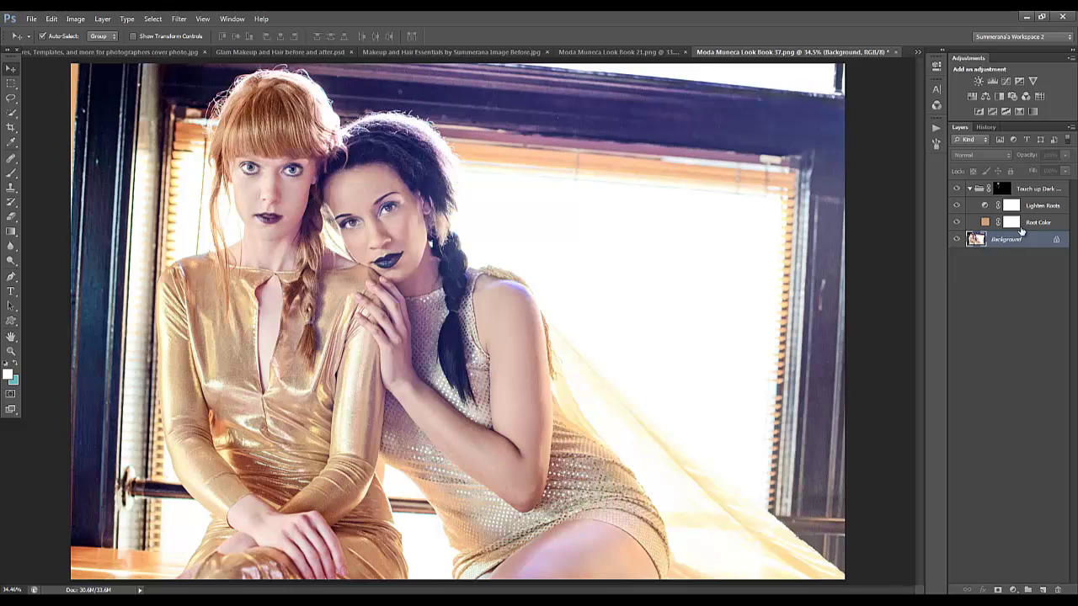
{"action": "left_click", "coordinate": [956, 189]}
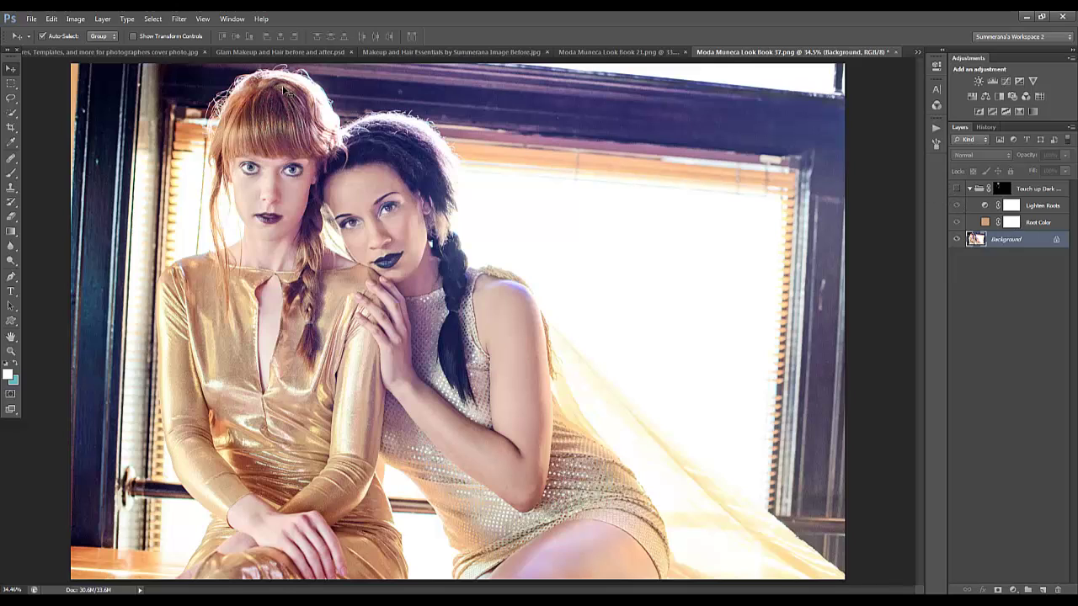
Run the Touch up Dark Roots action with the root color #dea27c sampled from the red-haired woman's lighter hair.
{"action": "left_click", "coordinate": [936, 127]}
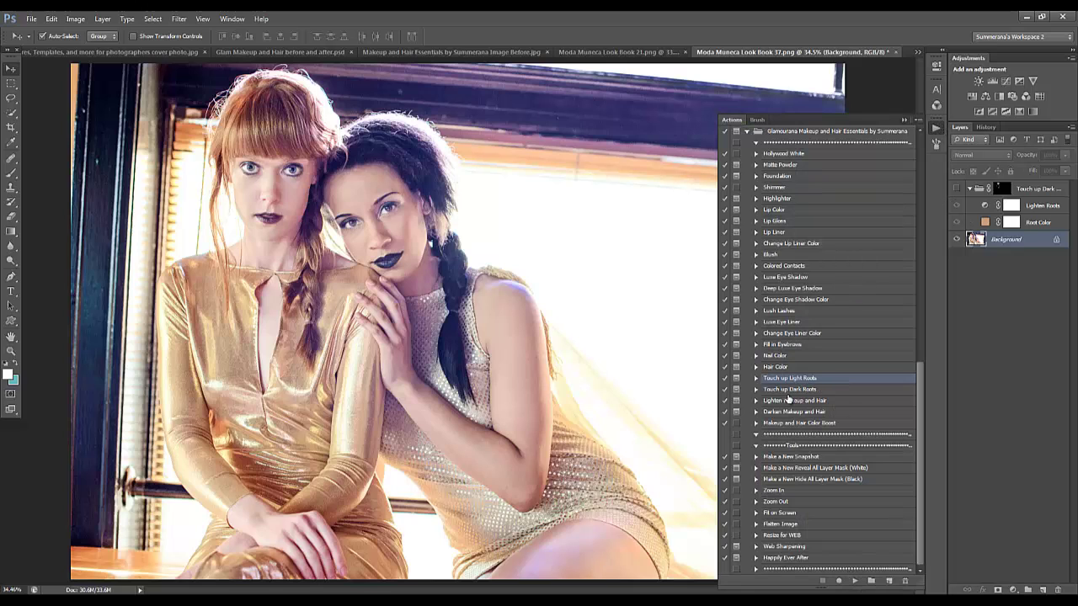
{"action": "left_click", "coordinate": [789, 389]}
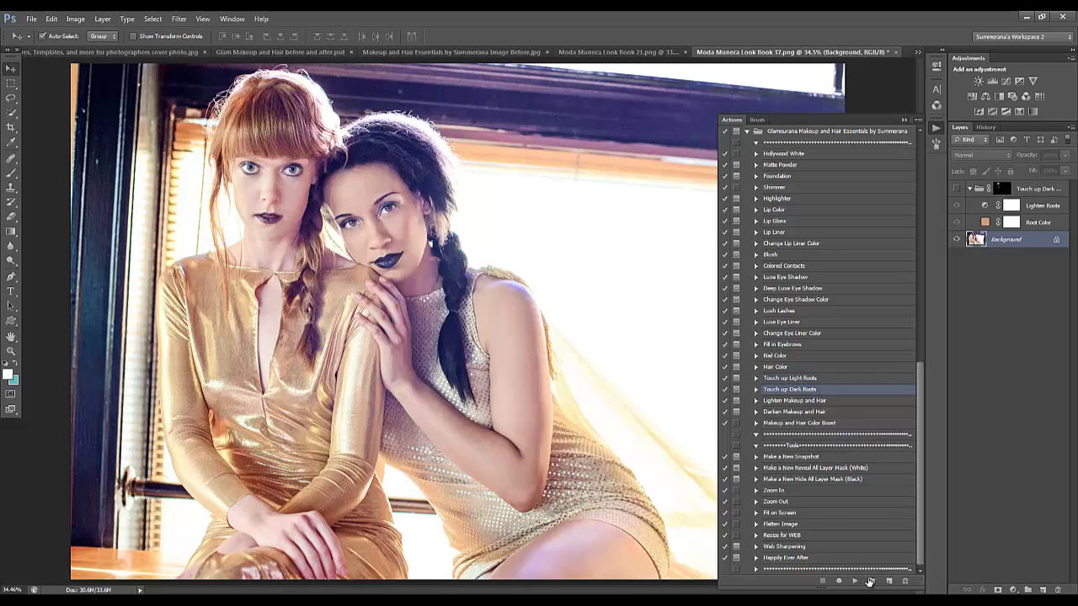
{"action": "left_click", "coordinate": [855, 581]}
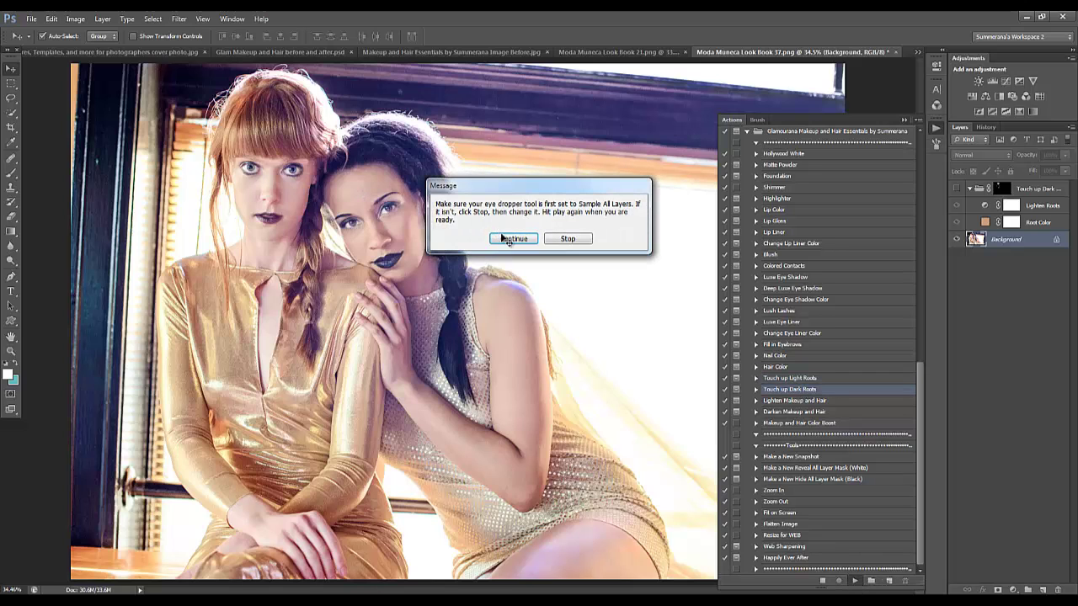
{"action": "left_click", "coordinate": [509, 238]}
{"action": "left_click", "coordinate": [509, 238]}
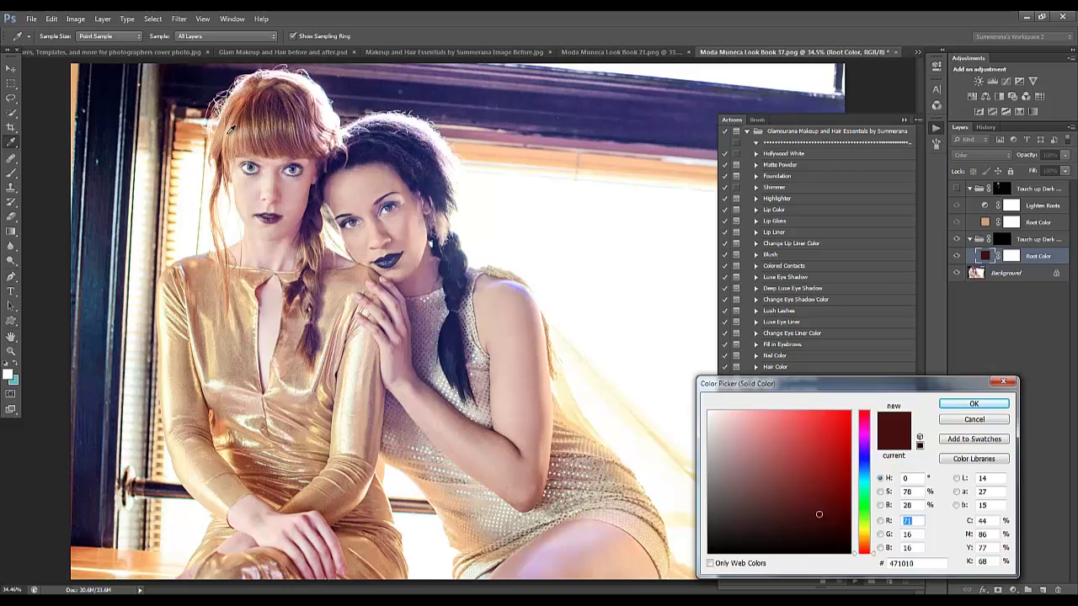
{"action": "left_click", "coordinate": [226, 130]}
{"action": "left_click_drag", "start_coordinate": [229, 125], "coordinate": [232, 107]}
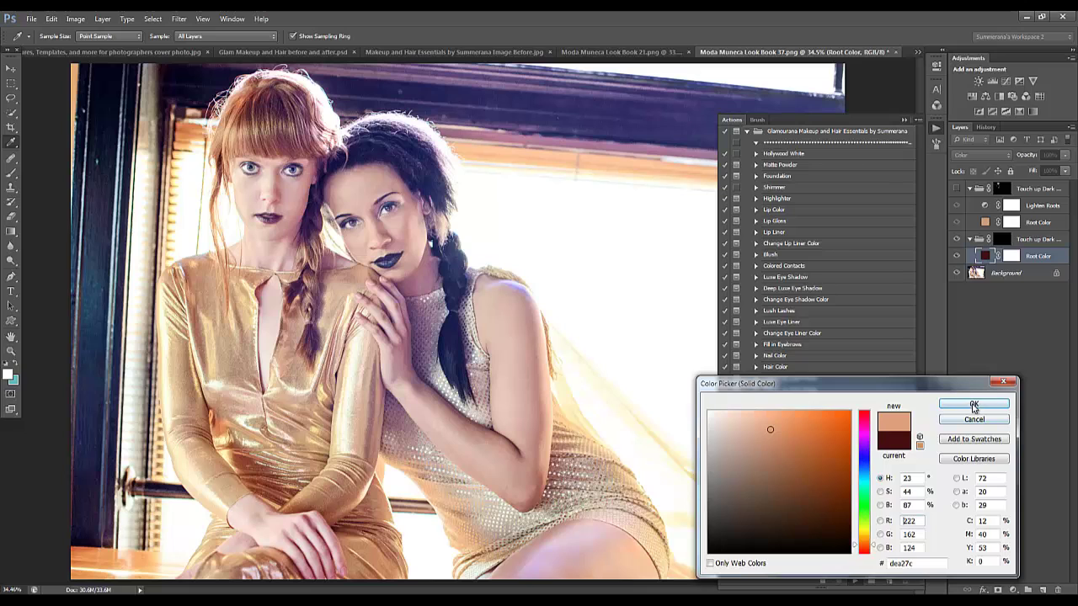
{"action": "left_click", "coordinate": [974, 405]}
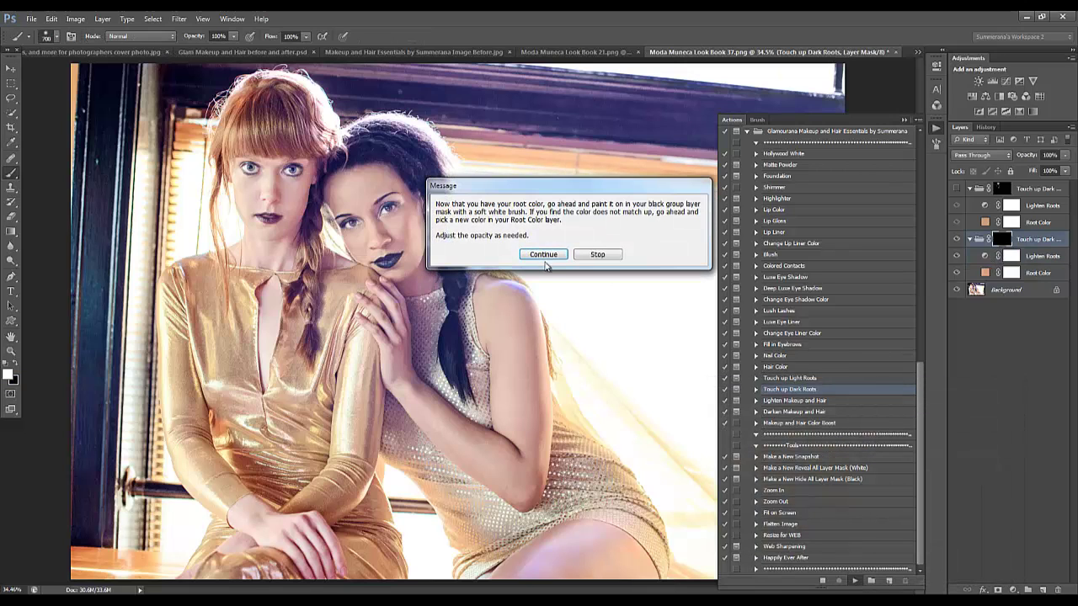
{"action": "left_click", "coordinate": [543, 254]}
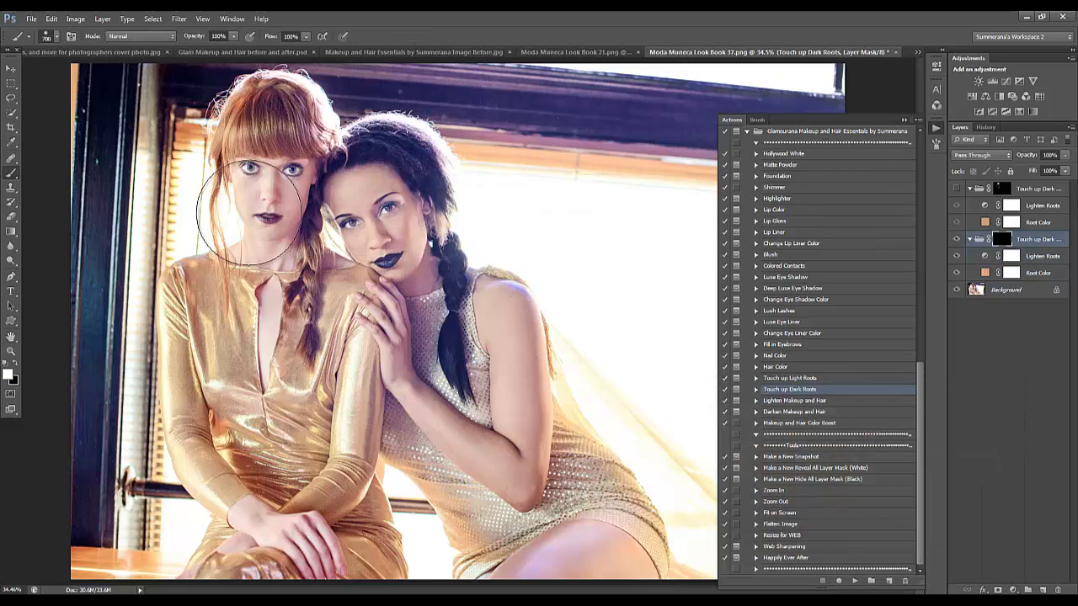
Shrink the brush to 150 px and paint the root color over the red-haired woman's crown and bangs on the group mask.
{"action": "key", "text": "bracketleft"}
{"action": "key", "text": "bracketleft"}
{"action": "key", "text": "bracketleft"}
{"action": "key", "text": "bracketleft"}
{"action": "key", "text": "bracketleft"}
{"action": "key", "text": "bracketleft"}
{"action": "key", "text": "bracketleft"}
{"action": "key", "text": "bracketleft"}
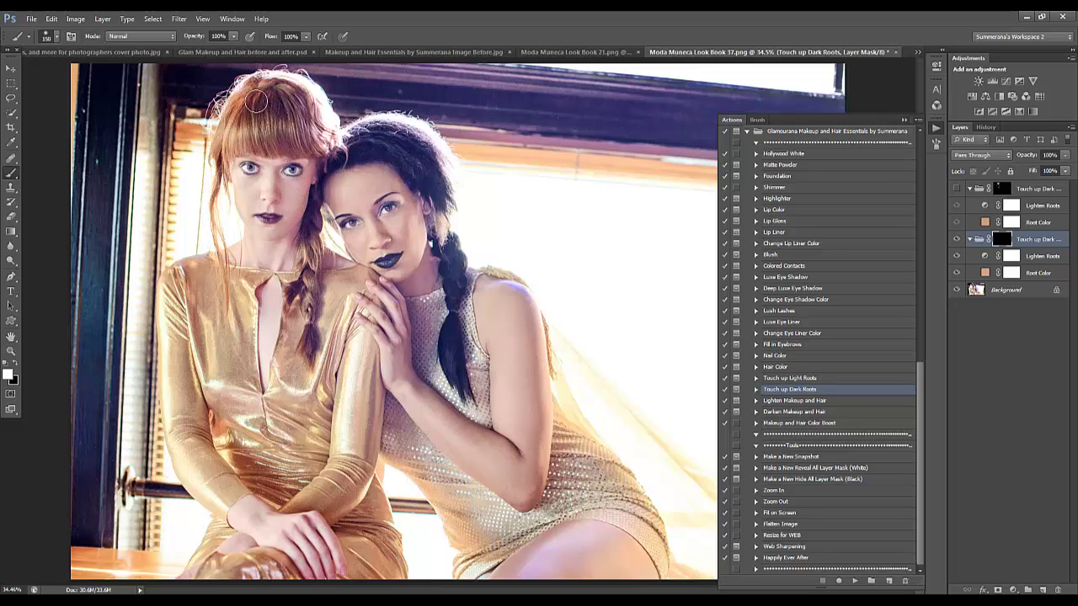
{"action": "mouse_move", "coordinate": [265, 101]}
{"action": "left_mouse_down"}
{"action": "mouse_move", "coordinate": [274, 109]}
{"action": "mouse_move", "coordinate": [269, 89]}
{"action": "mouse_move", "coordinate": [297, 94]}
{"action": "mouse_move", "coordinate": [296, 125]}
{"action": "left_mouse_up"}
{"action": "mouse_move", "coordinate": [282, 136]}
{"action": "left_mouse_down"}
{"action": "mouse_move", "coordinate": [257, 139]}
{"action": "mouse_move", "coordinate": [248, 124]}
{"action": "mouse_move", "coordinate": [318, 131]}
{"action": "mouse_move", "coordinate": [319, 141]}
{"action": "mouse_move", "coordinate": [257, 138]}
{"action": "mouse_move", "coordinate": [255, 119]}
{"action": "left_mouse_up"}
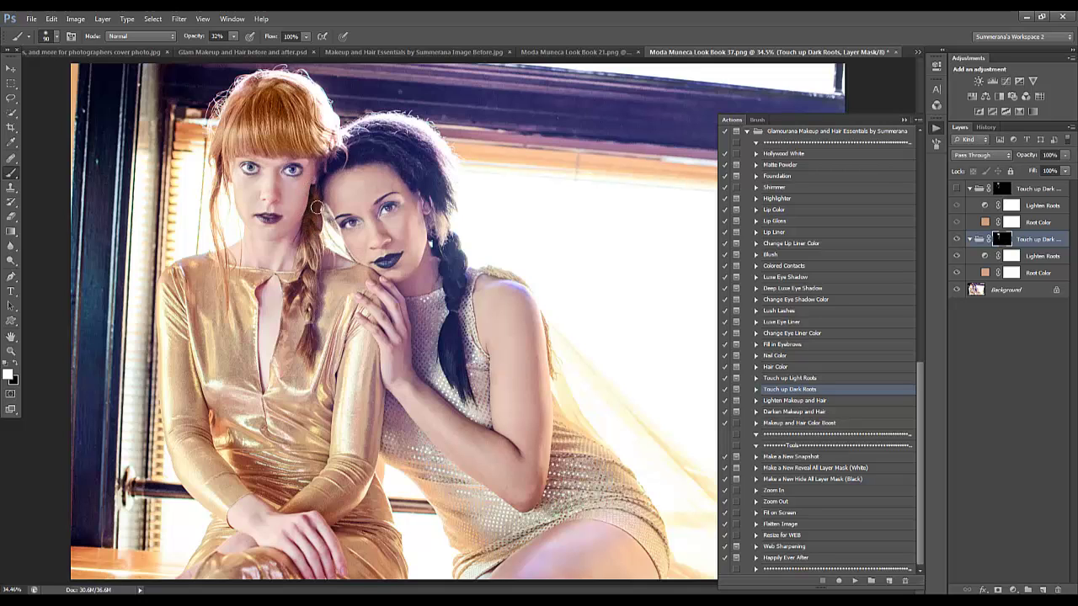
Switch the brush color to black and set the brush opacity to 15%.
{"action": "left_click", "coordinate": [16, 363]}
{"action": "left_click", "coordinate": [233, 37]}
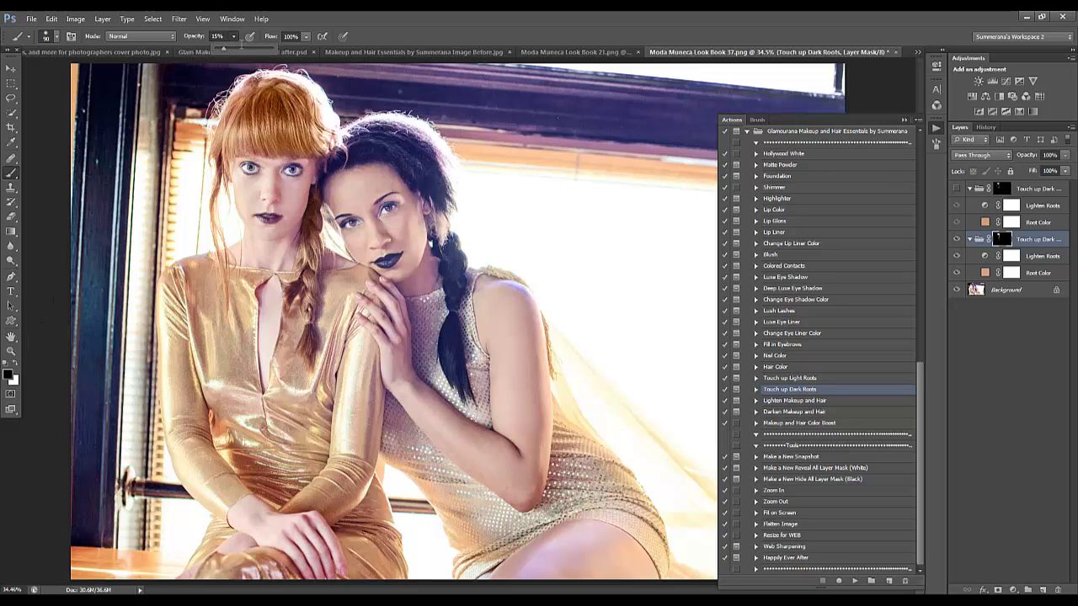
{"action": "left_click", "coordinate": [242, 43]}
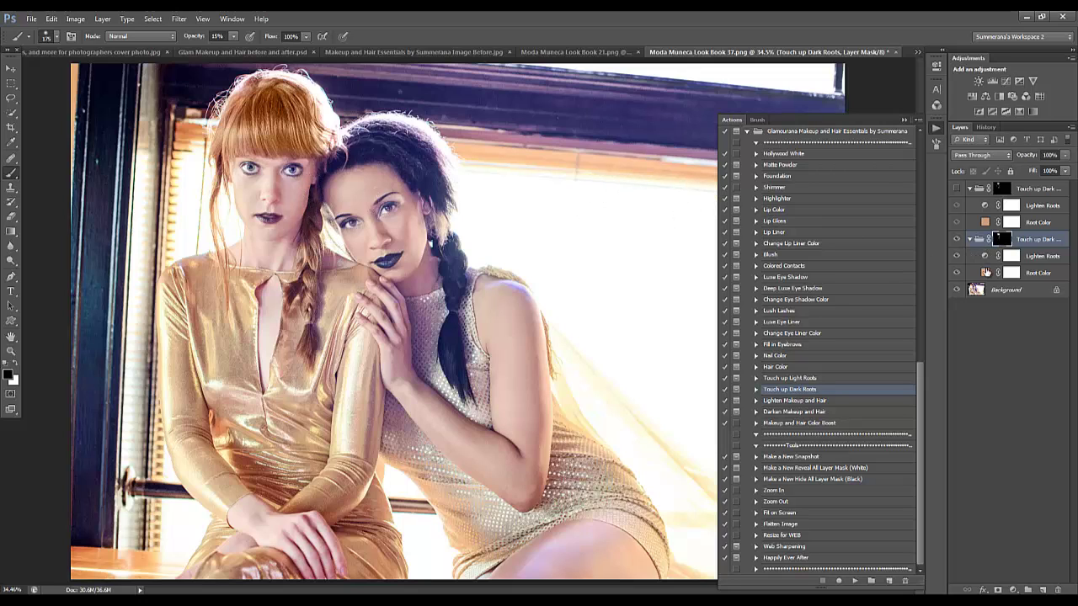
Compare the hair with the new Touch up Dark Roots group hidden and shown, and change its Root Color fill to #c48b6c.
{"action": "left_click", "coordinate": [956, 240]}
{"action": "left_click", "coordinate": [957, 239]}
{"action": "double_click", "coordinate": [985, 272]}
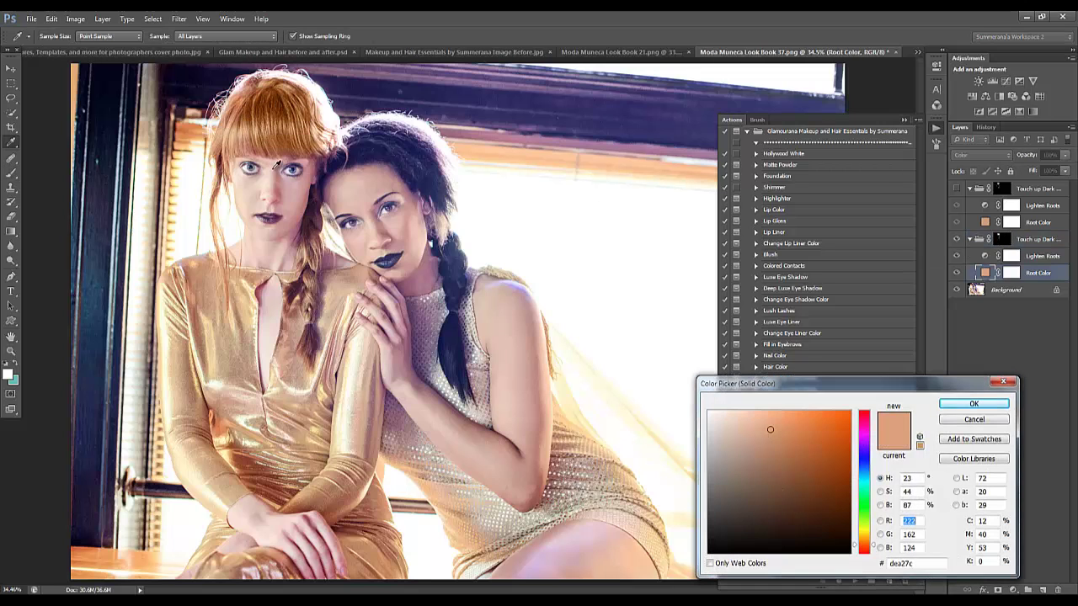
{"action": "left_click", "coordinate": [227, 123]}
{"action": "left_click", "coordinate": [232, 107]}
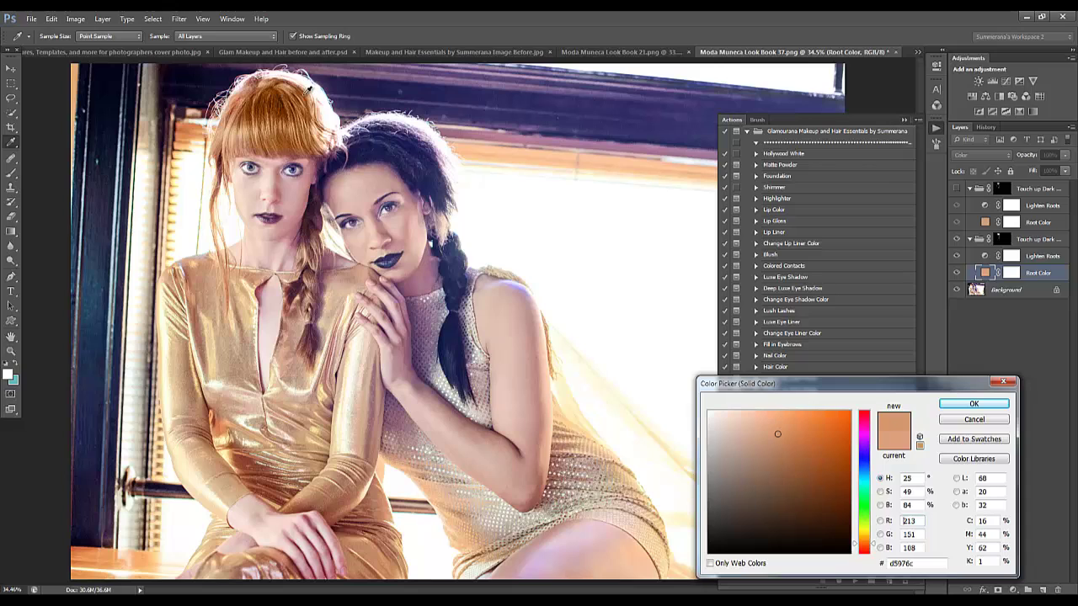
{"action": "mouse_move", "coordinate": [239, 126]}
{"action": "left_mouse_down"}
{"action": "mouse_move", "coordinate": [225, 128]}
{"action": "mouse_move", "coordinate": [227, 114]}
{"action": "left_mouse_up"}
{"action": "left_click", "coordinate": [228, 114]}
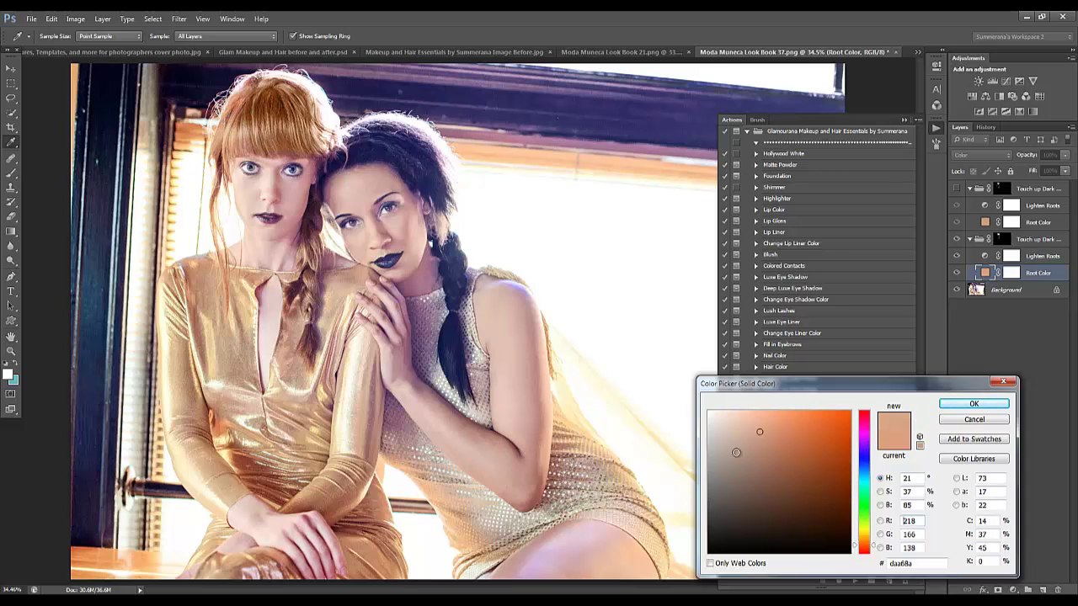
{"action": "left_click", "coordinate": [768, 449]}
{"action": "mouse_move", "coordinate": [766, 447]}
{"action": "left_mouse_down"}
{"action": "mouse_move", "coordinate": [756, 435]}
{"action": "mouse_move", "coordinate": [771, 444]}
{"action": "left_mouse_up"}
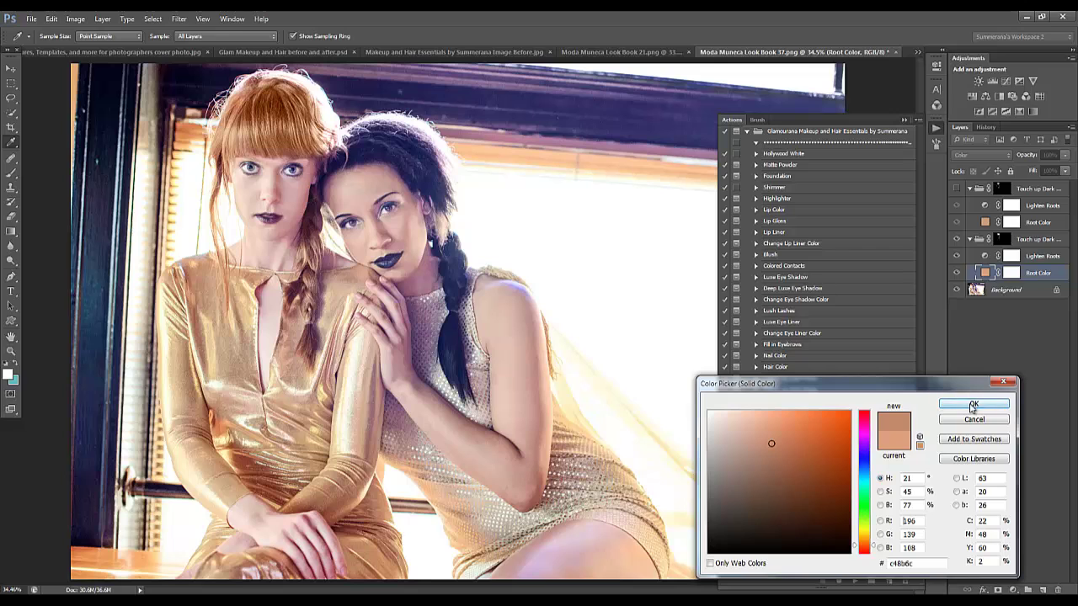
{"action": "left_click", "coordinate": [972, 406]}
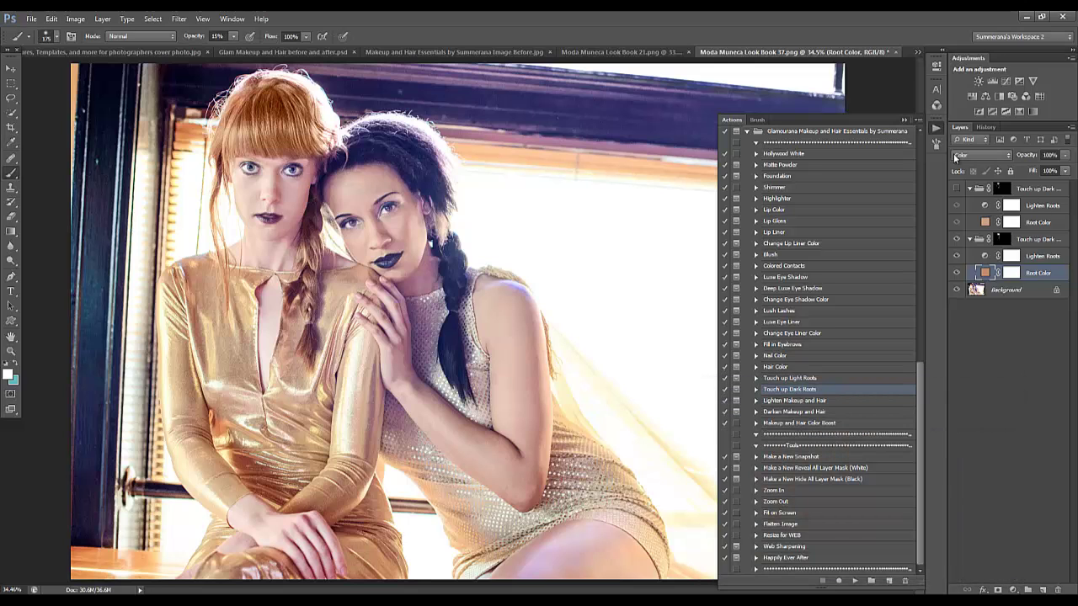
Bring up the Summerana cover photo document, collapse the actions list and activate the Move tool.
{"action": "left_click", "coordinate": [918, 51]}
{"action": "left_click", "coordinate": [581, 56]}
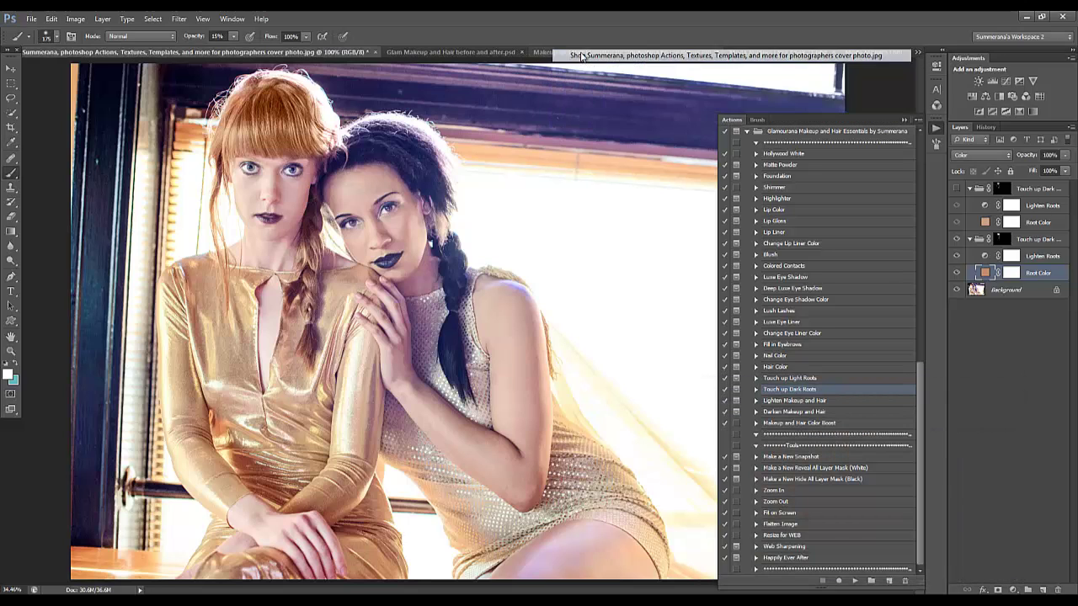
{"action": "left_click", "coordinate": [904, 121]}
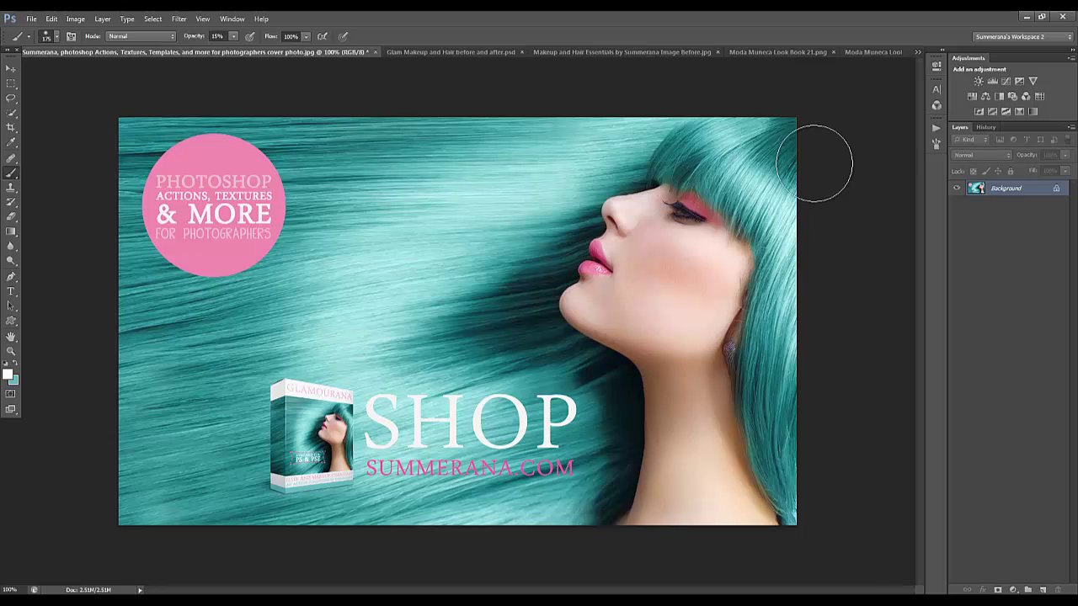
{"action": "left_click", "coordinate": [11, 68]}
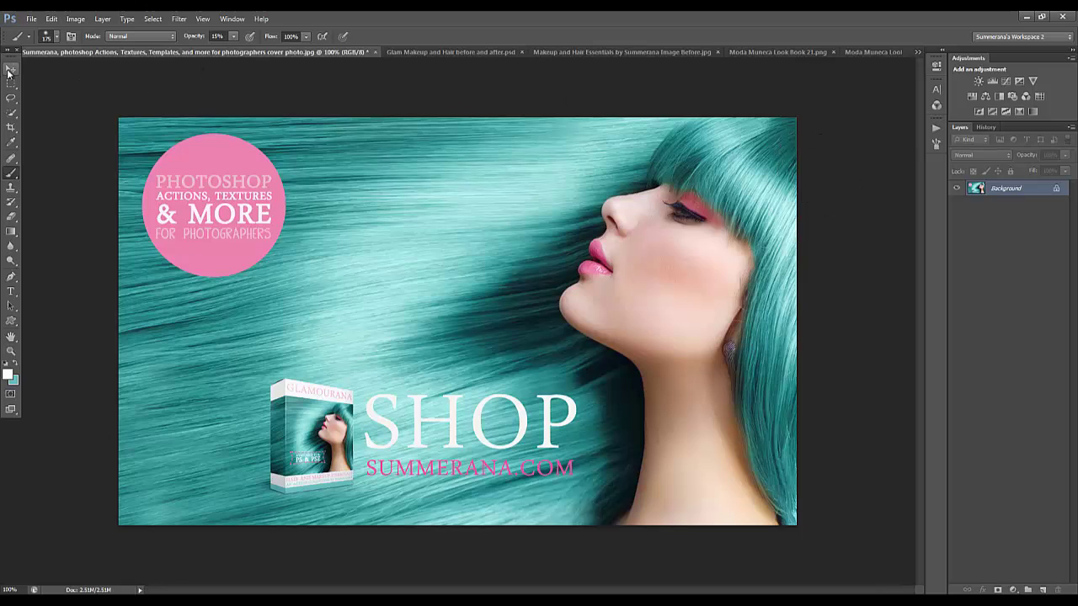